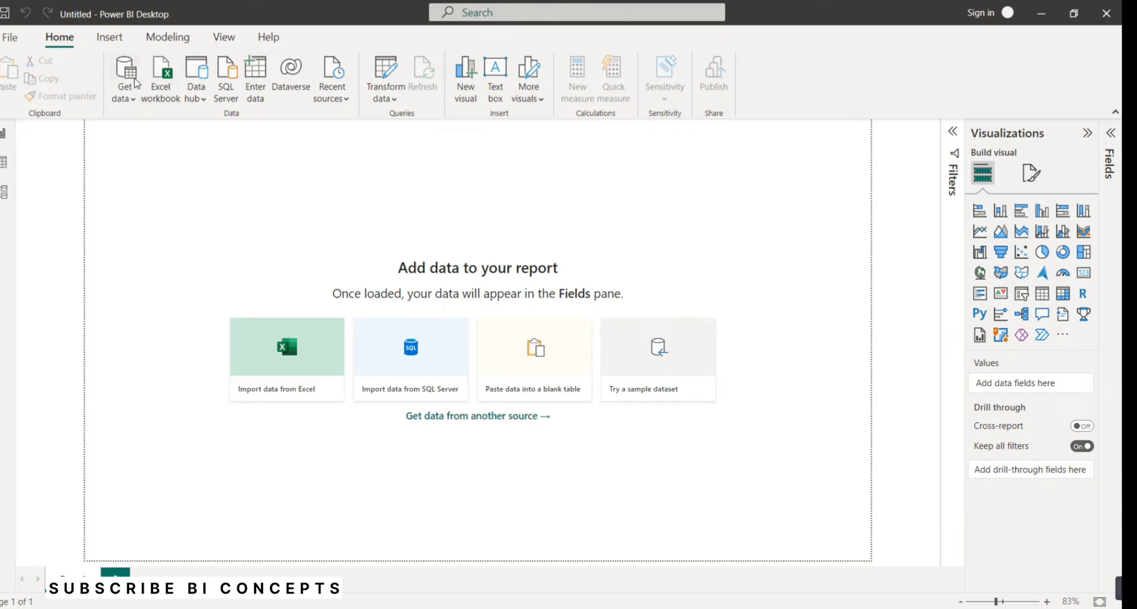
Open the DataSet Excel workbook from the NEW Project folder as the data source.
{"action": "left_click", "coordinate": [131, 100]}
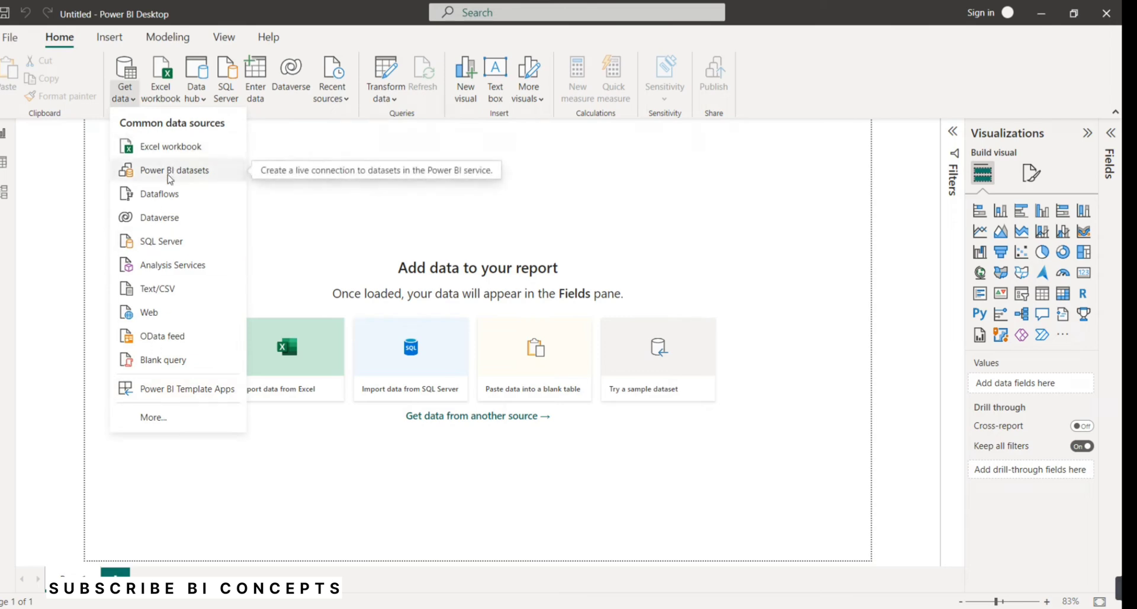
{"action": "left_click", "coordinate": [313, 143]}
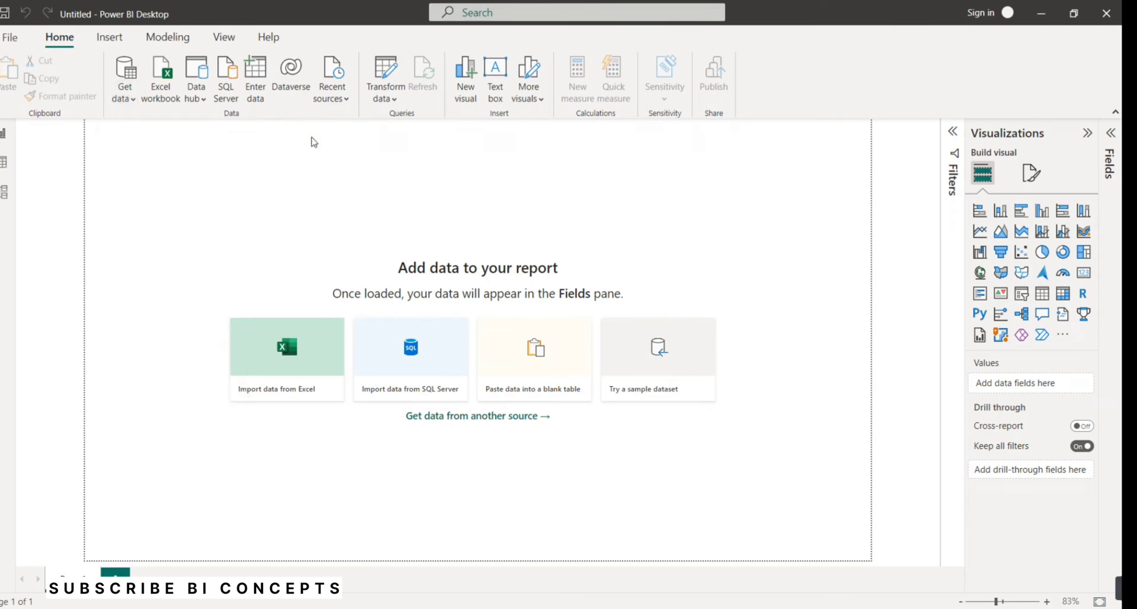
{"action": "left_click", "coordinate": [173, 98]}
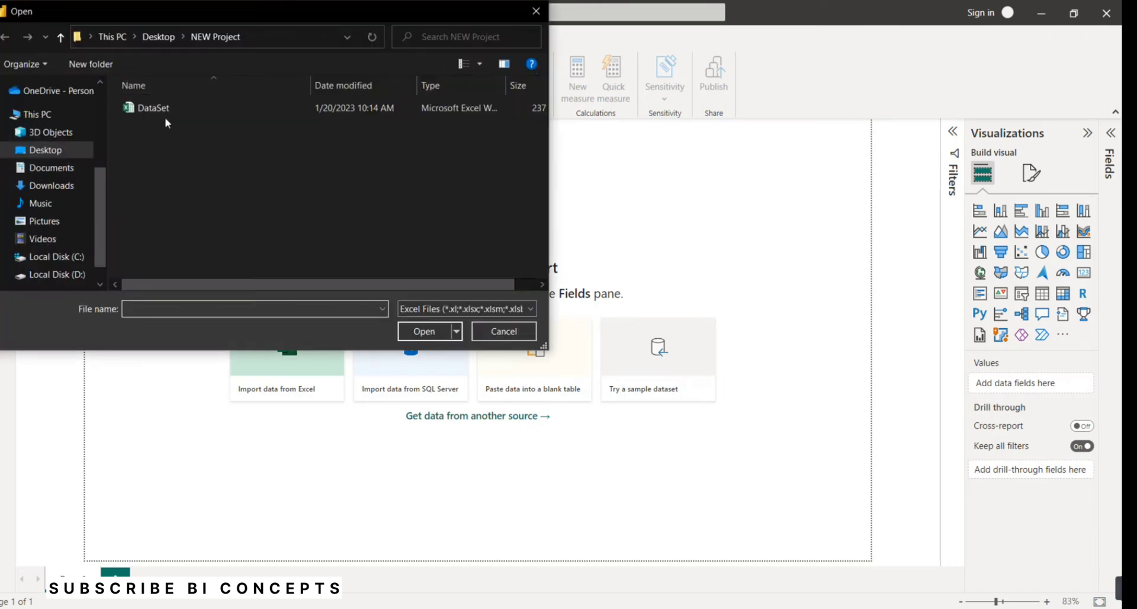
{"action": "left_click", "coordinate": [163, 113]}
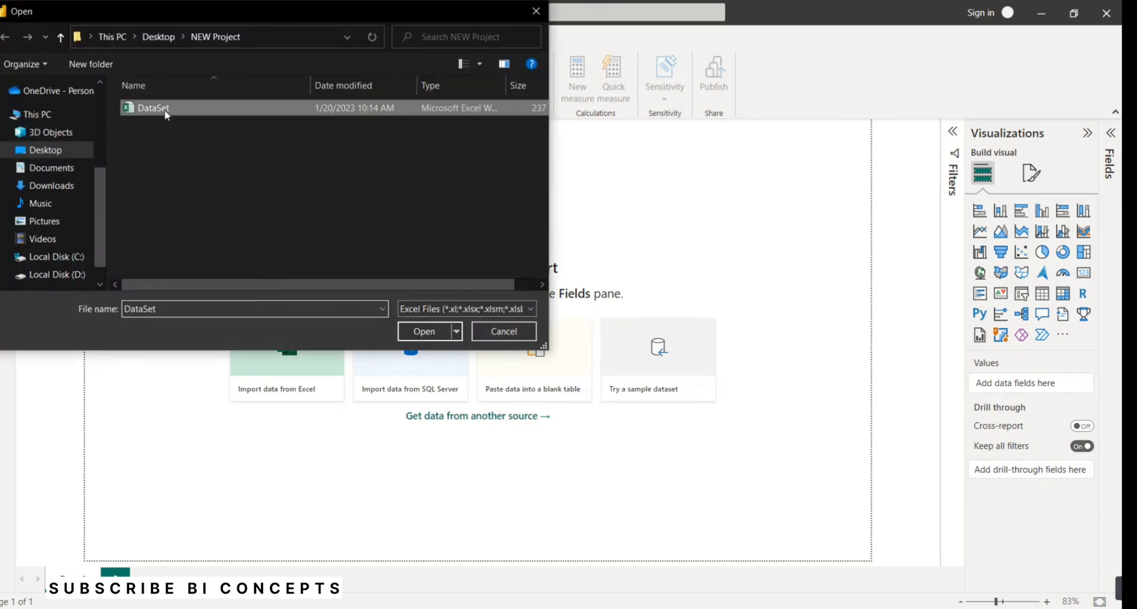
{"action": "left_click", "coordinate": [418, 333]}
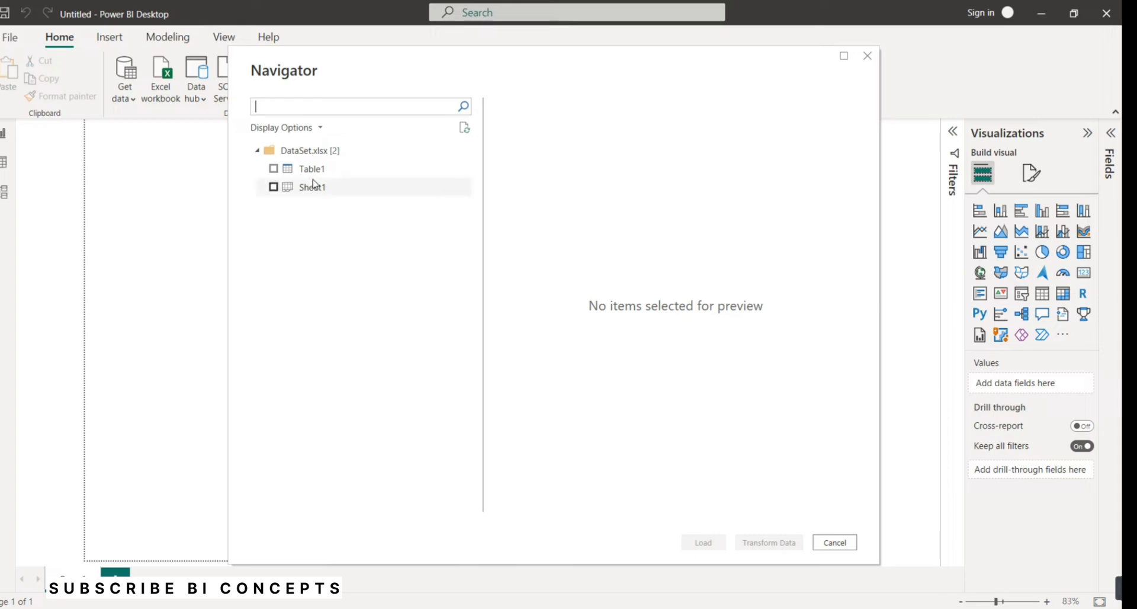
Select Sheet1 of the DataSet workbook and load it into the report.
{"action": "left_click", "coordinate": [273, 188]}
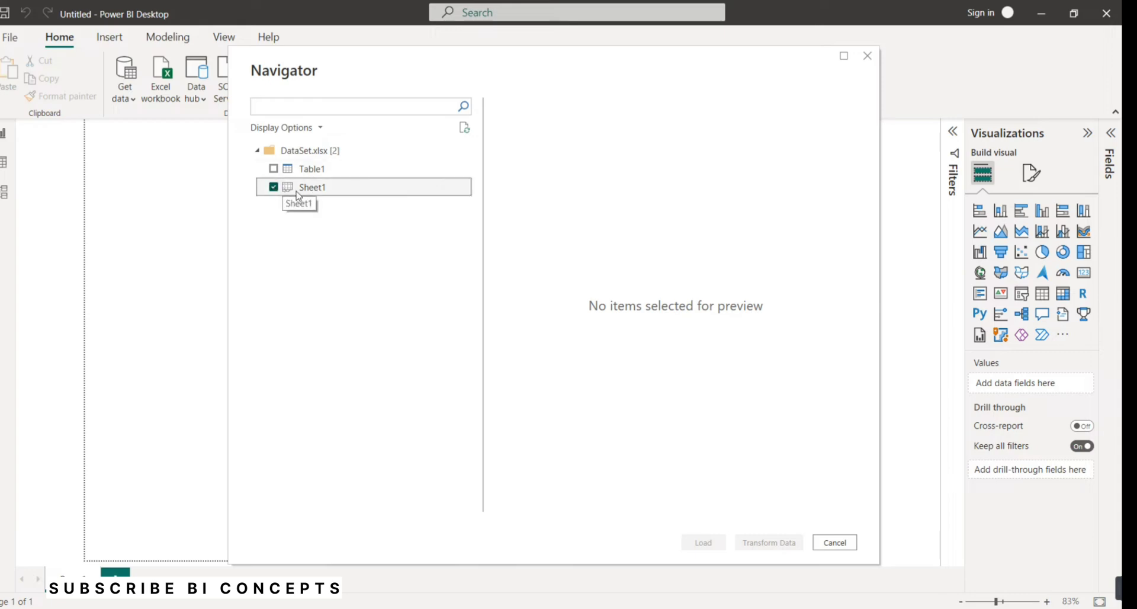
{"action": "left_click", "coordinate": [703, 543]}
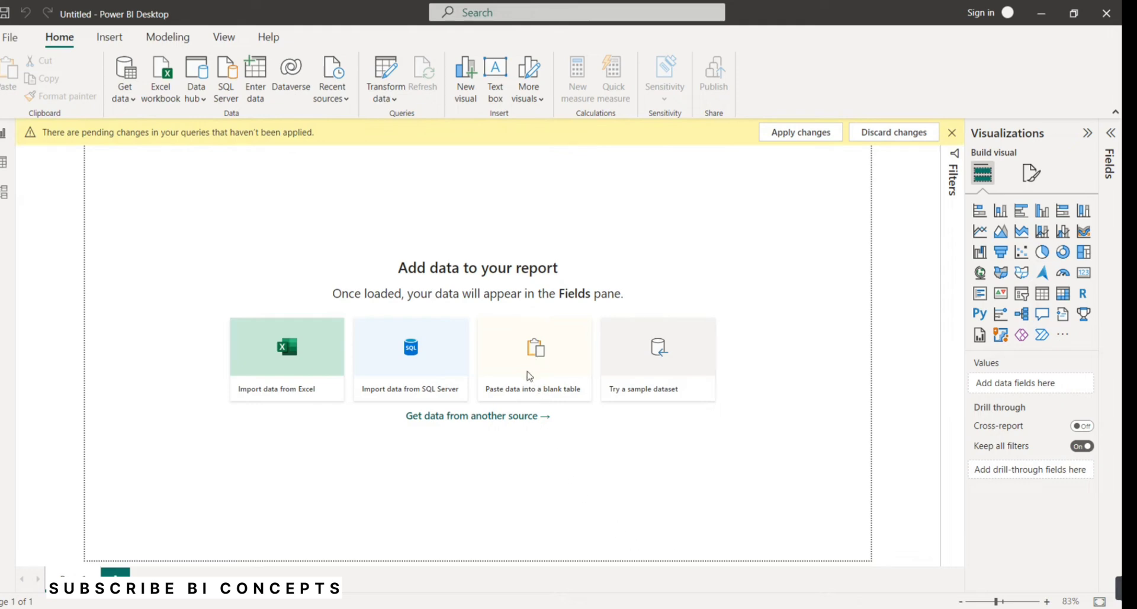
{"action": "left_click", "coordinate": [531, 393]}
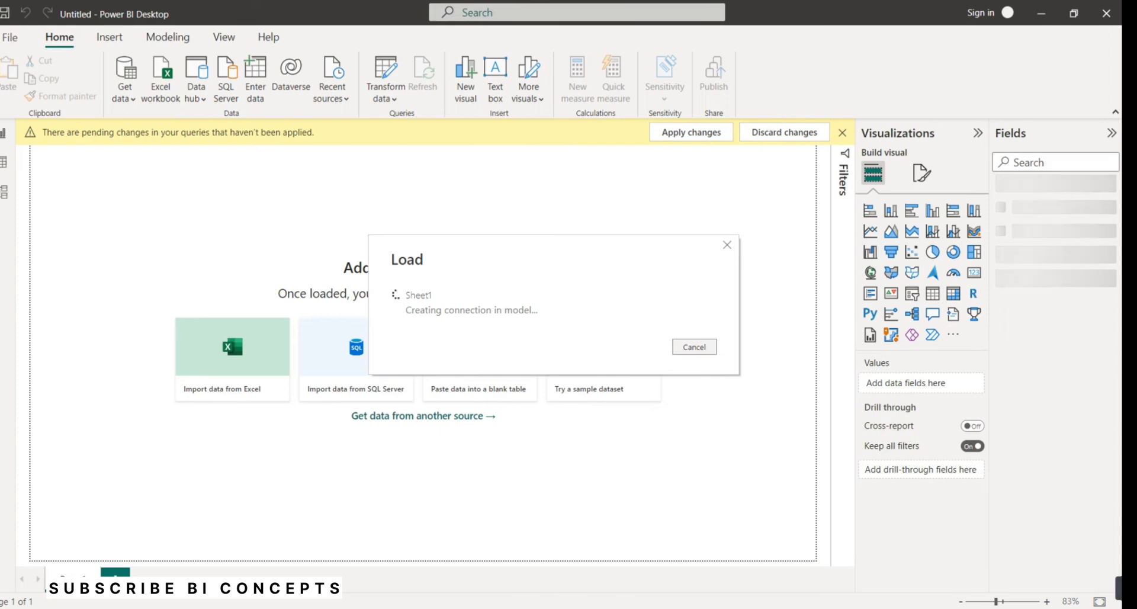
{"action": "mouse_move", "coordinate": [626, 608]}
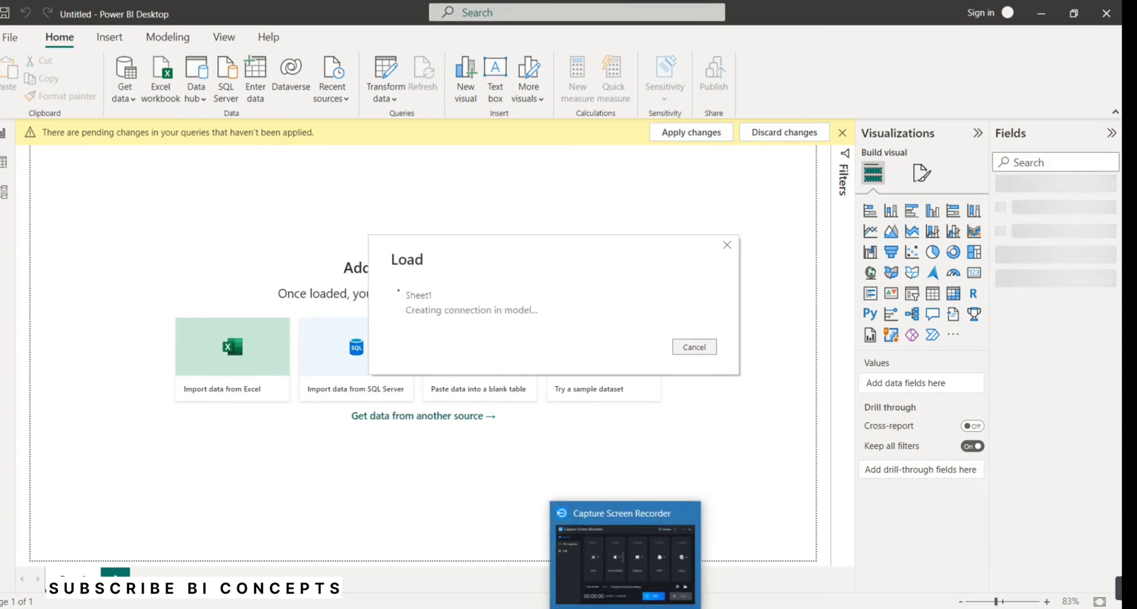
{"action": "left_click", "coordinate": [626, 608]}
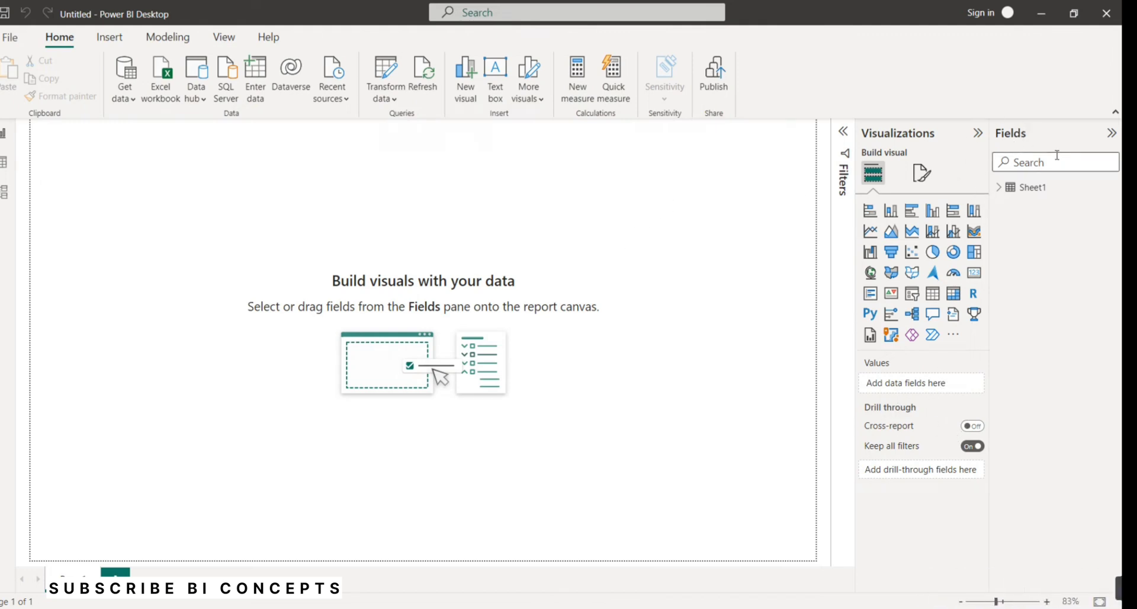
Expand the Sheet1 table and look through its list of fields.
{"action": "left_click", "coordinate": [1002, 189]}
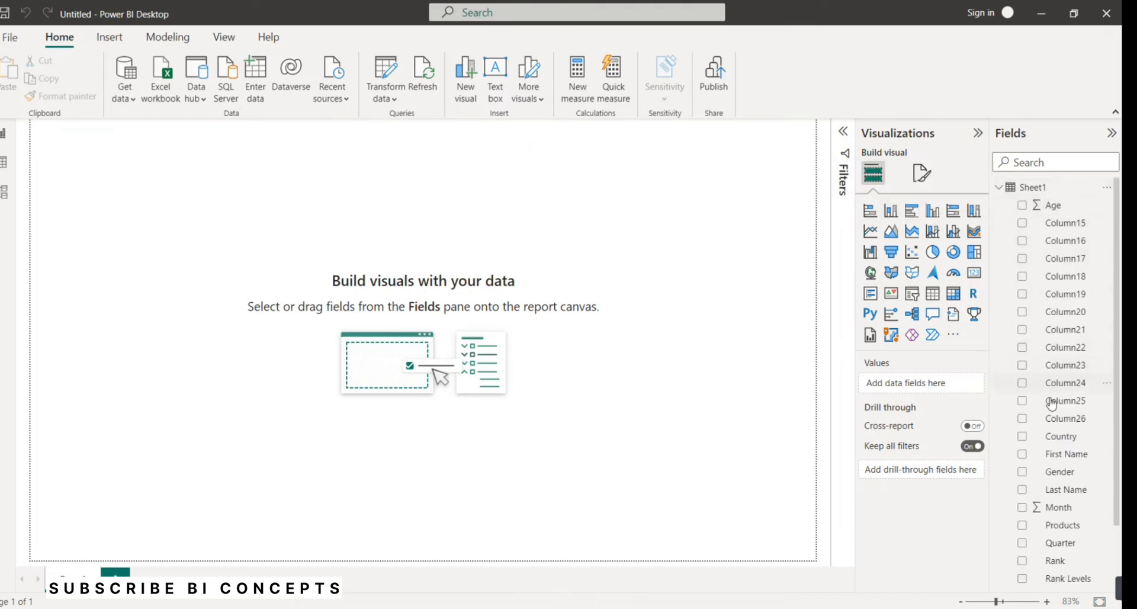
{"action": "scroll", "coordinate": [1052, 408], "scroll_direction": "down", "scroll_amount": 2}
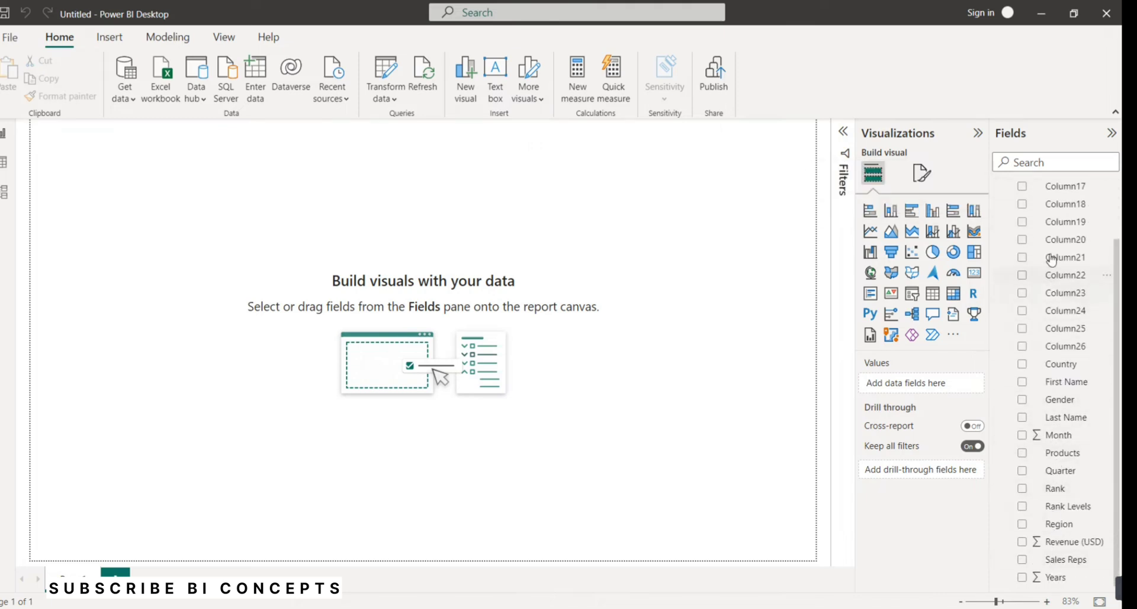
{"action": "scroll", "coordinate": [1052, 240], "scroll_direction": "up", "scroll_amount": 2}
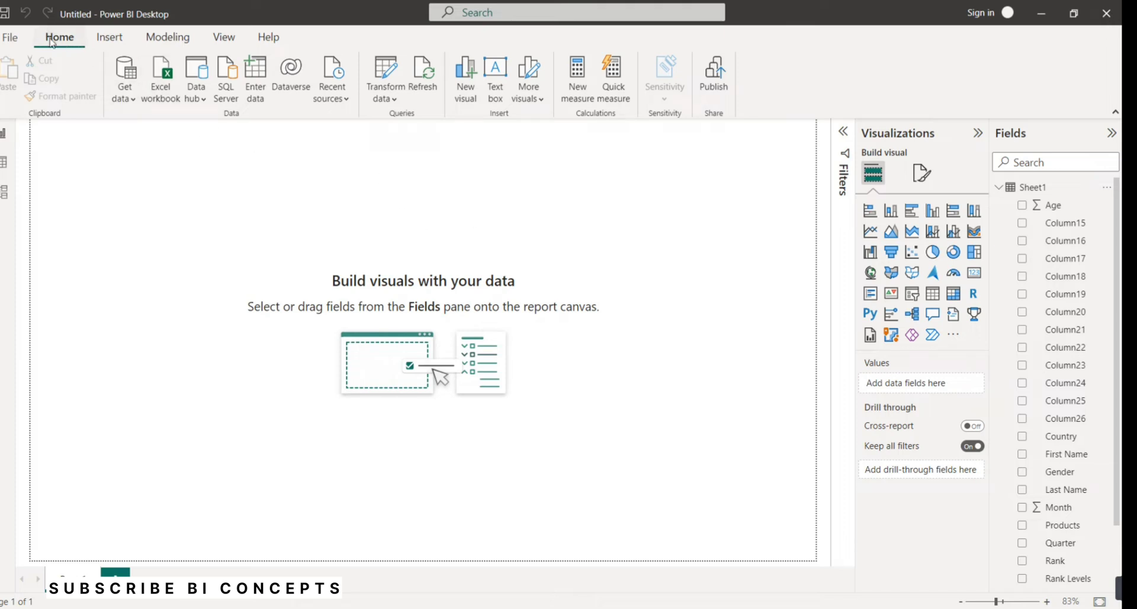
Open the Sheet1 query in Power Query Editor and remove the empty columns Column26 down through Column15.
{"action": "left_click", "coordinate": [388, 72]}
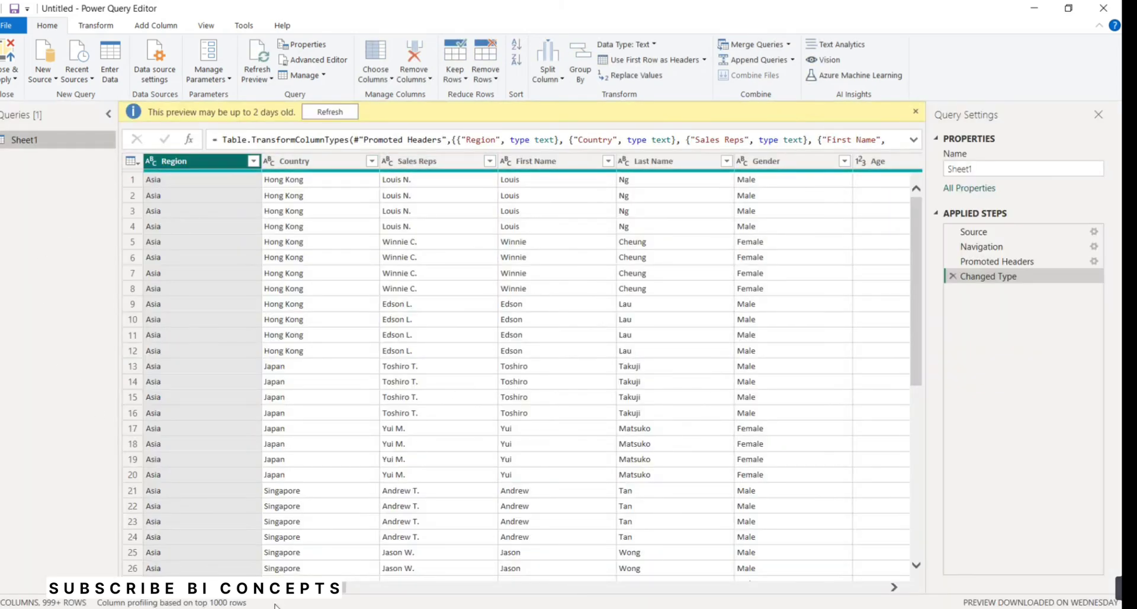
{"action": "left_click_drag", "start_coordinate": [279, 600], "coordinate": [883, 590]}
{"action": "left_click", "coordinate": [817, 163]}
{"action": "right_click", "coordinate": [816, 166]}
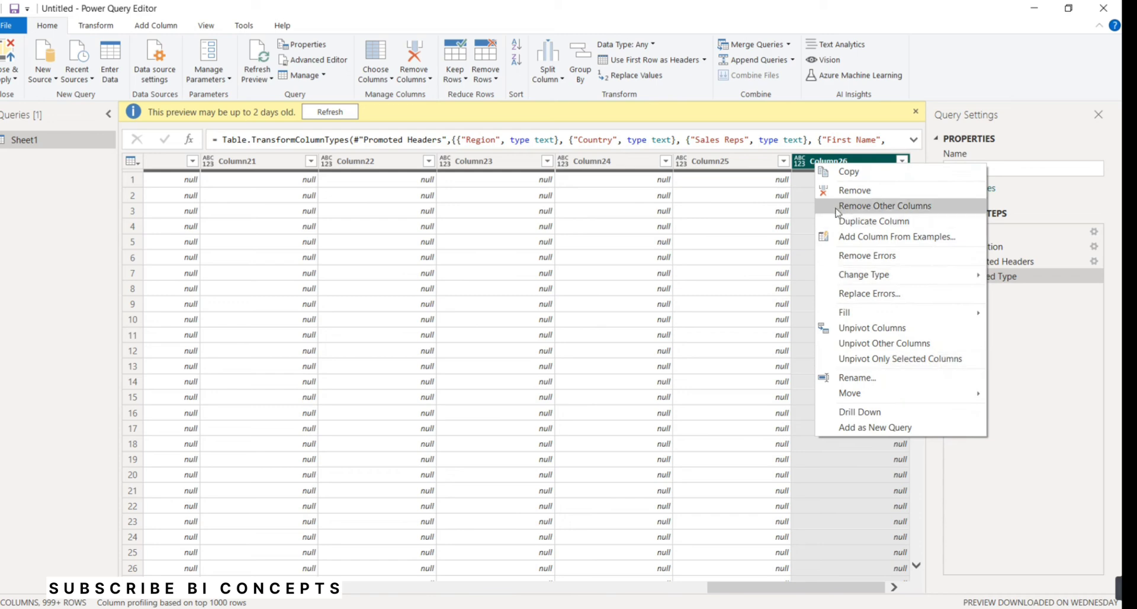
{"action": "left_click", "coordinate": [853, 190]}
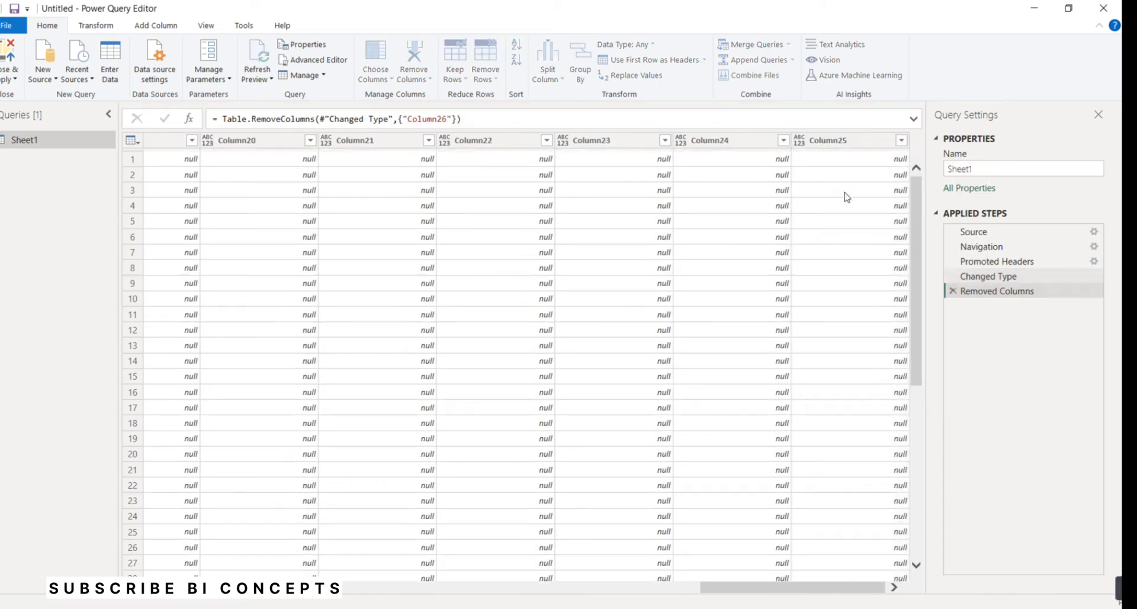
{"action": "right_click", "coordinate": [837, 141]}
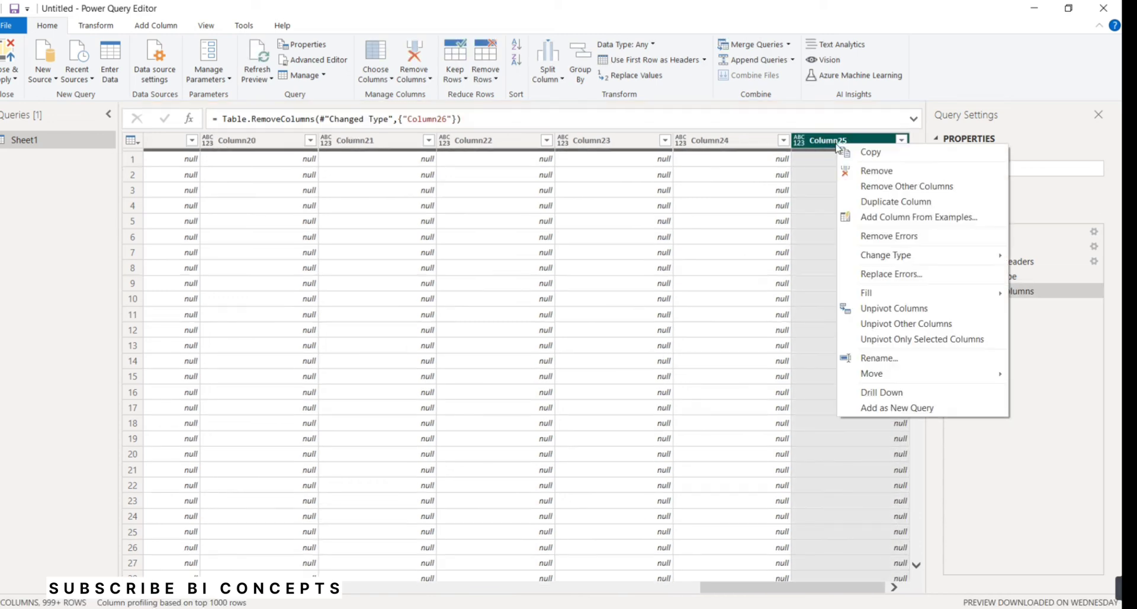
{"action": "left_click", "coordinate": [856, 171]}
{"action": "right_click", "coordinate": [844, 142]}
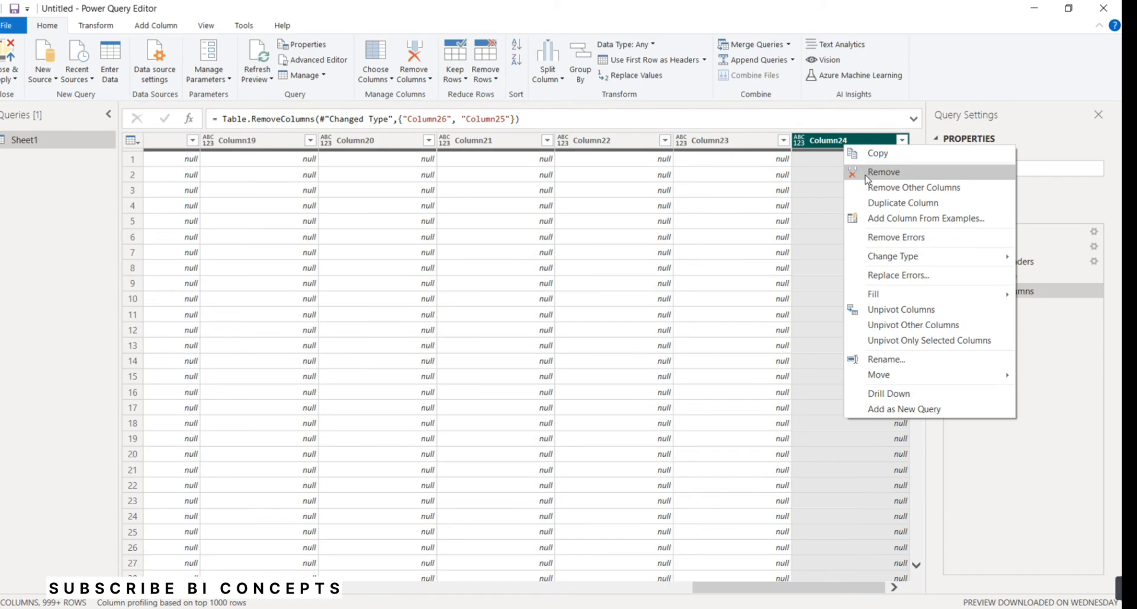
{"action": "left_click", "coordinate": [856, 171]}
{"action": "right_click", "coordinate": [834, 145]}
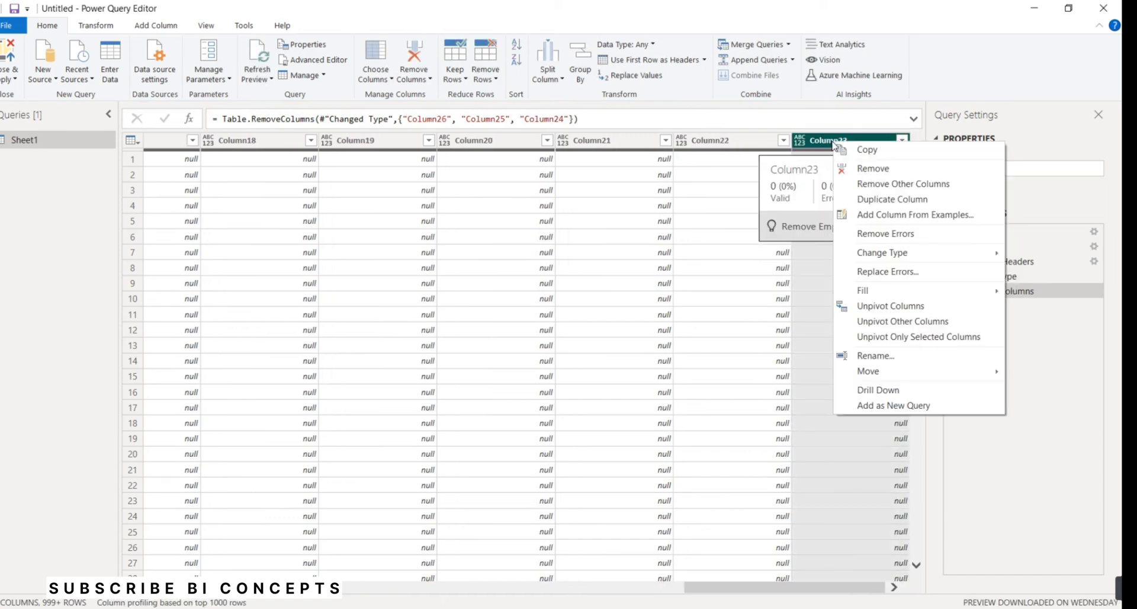
{"action": "left_click", "coordinate": [855, 172]}
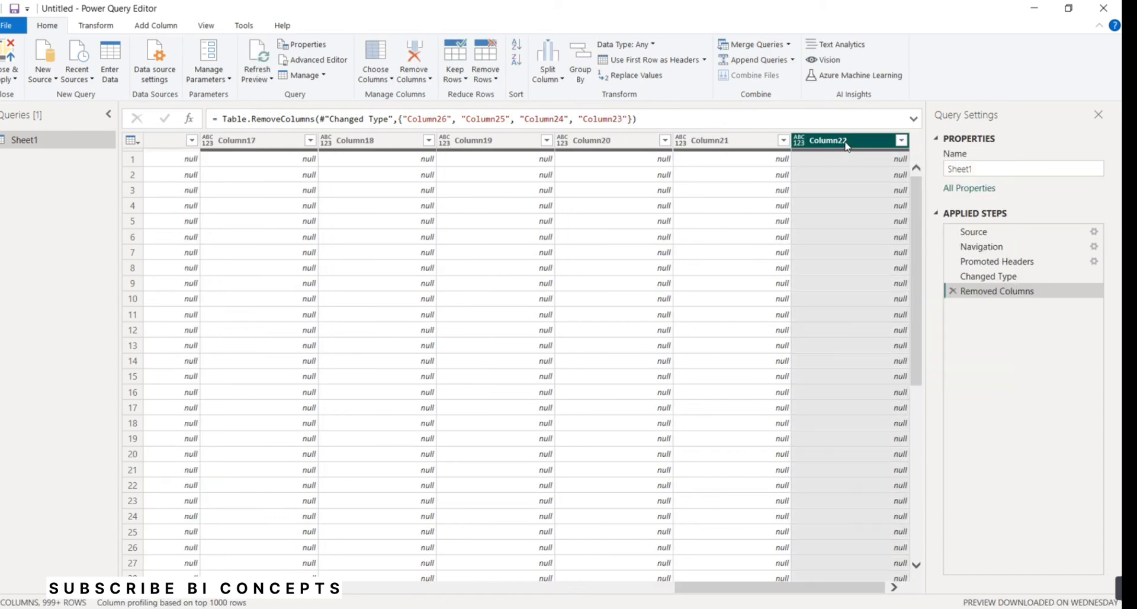
{"action": "right_click", "coordinate": [845, 142]}
{"action": "left_click", "coordinate": [856, 171]}
{"action": "right_click", "coordinate": [839, 146]}
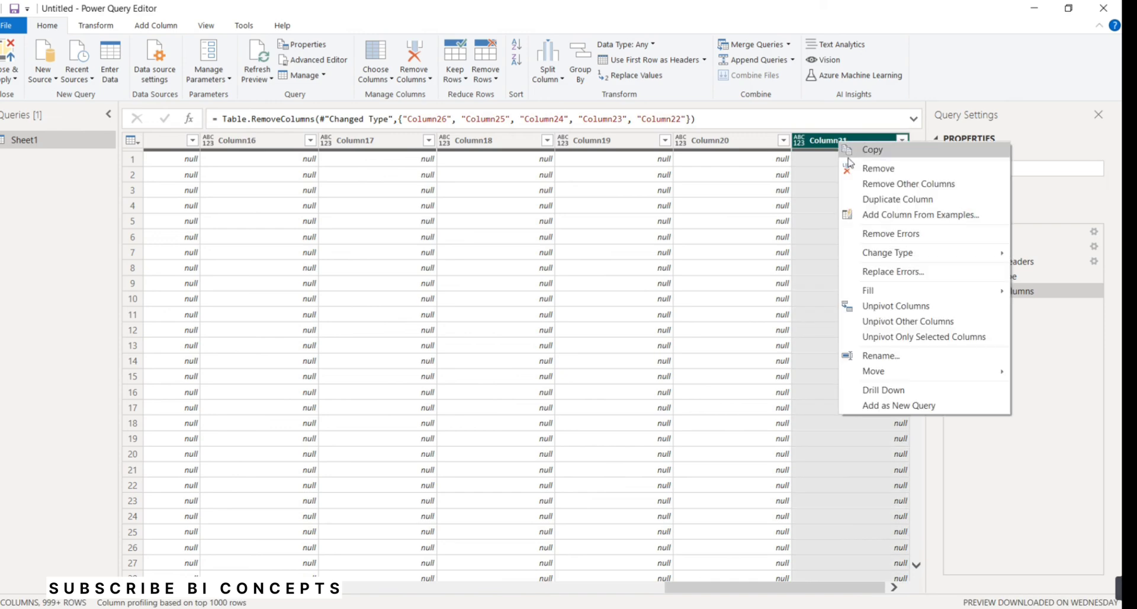
{"action": "left_click", "coordinate": [855, 170]}
{"action": "right_click", "coordinate": [839, 148]}
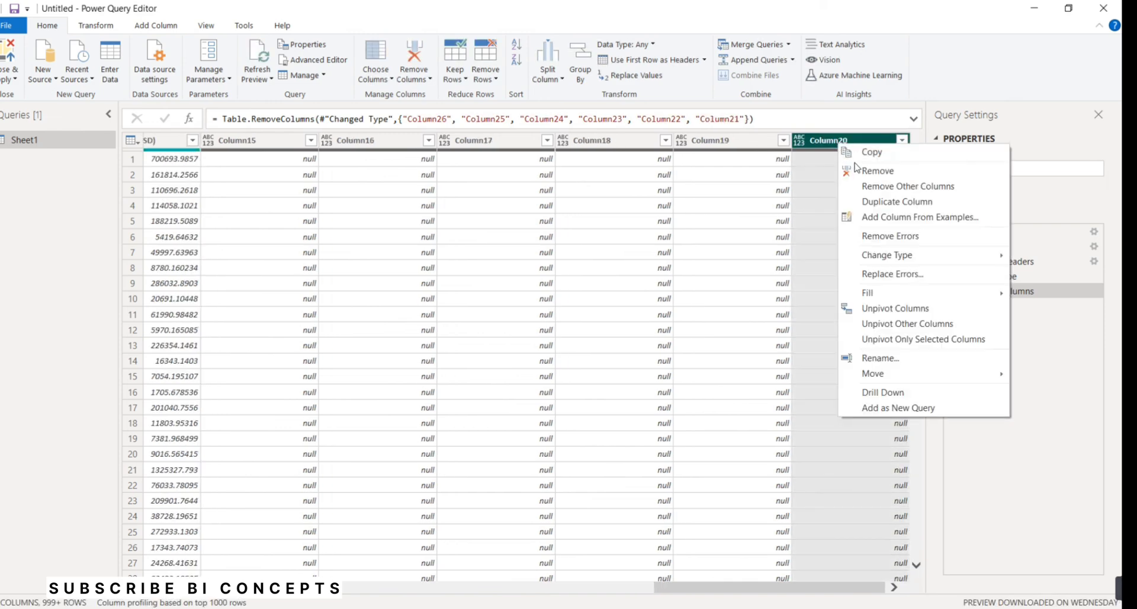
{"action": "left_click", "coordinate": [856, 170]}
{"action": "right_click", "coordinate": [841, 144]}
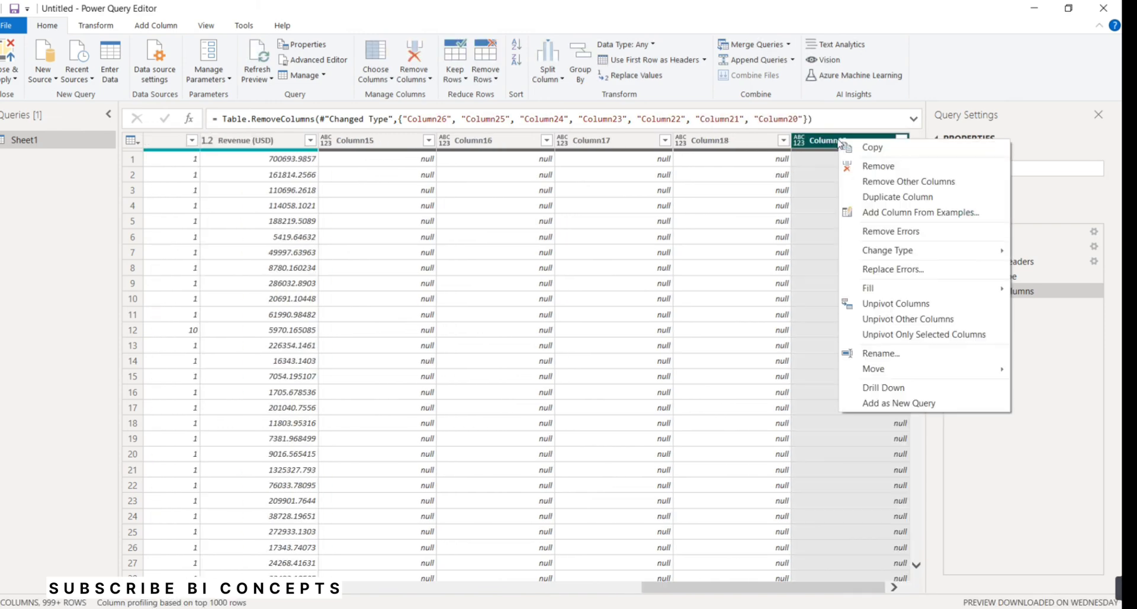
{"action": "left_click", "coordinate": [855, 166]}
{"action": "right_click", "coordinate": [841, 146]}
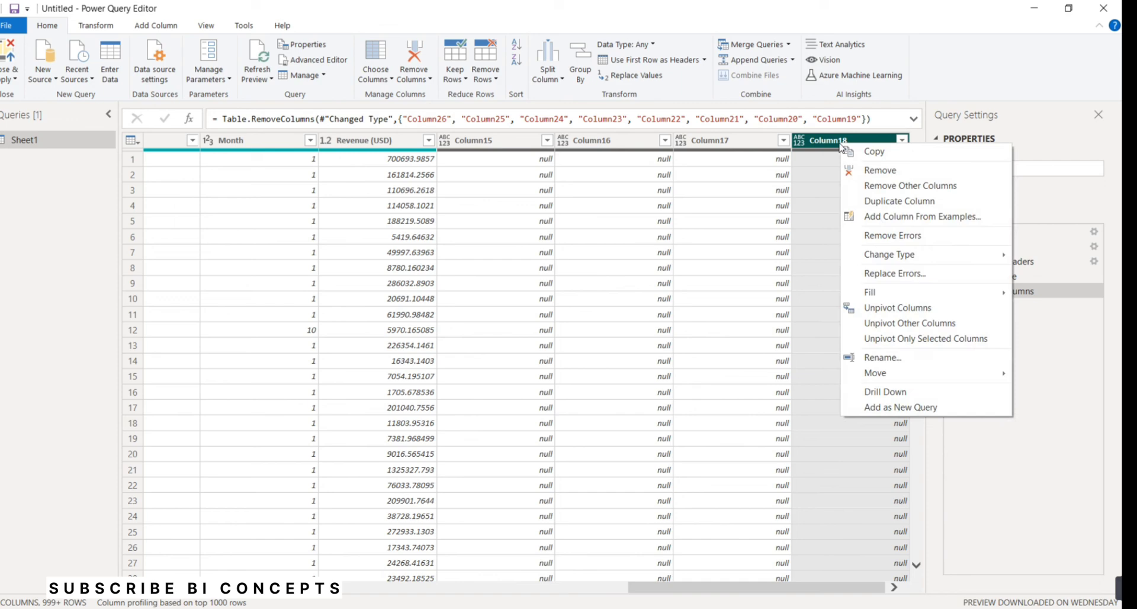
{"action": "left_click", "coordinate": [863, 172]}
{"action": "right_click", "coordinate": [842, 145]}
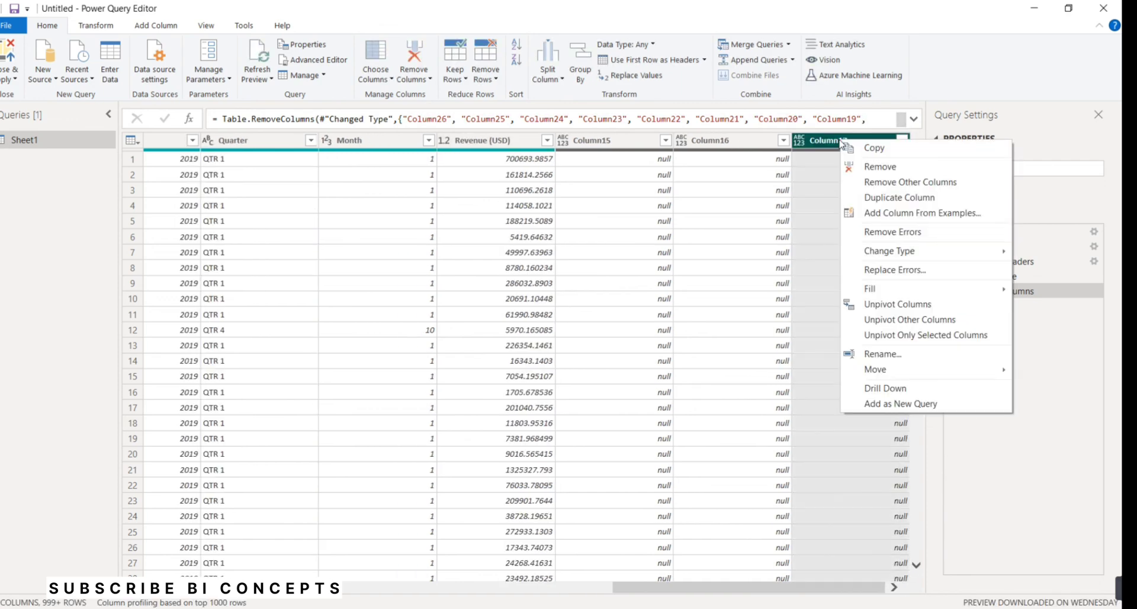
{"action": "left_click", "coordinate": [856, 169]}
{"action": "right_click", "coordinate": [842, 145]}
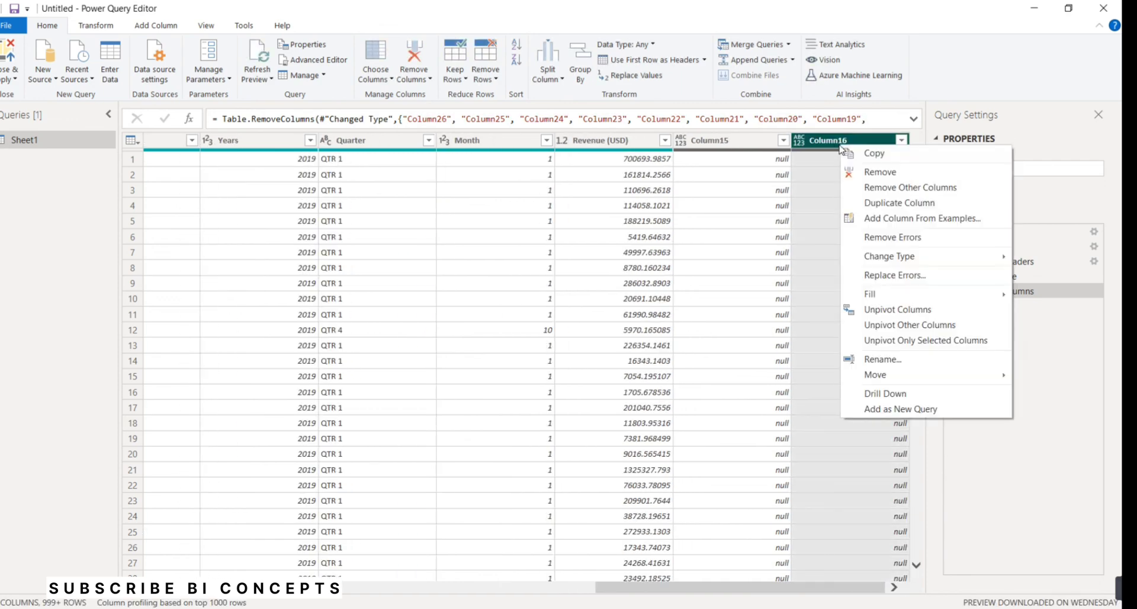
{"action": "left_click", "coordinate": [857, 170]}
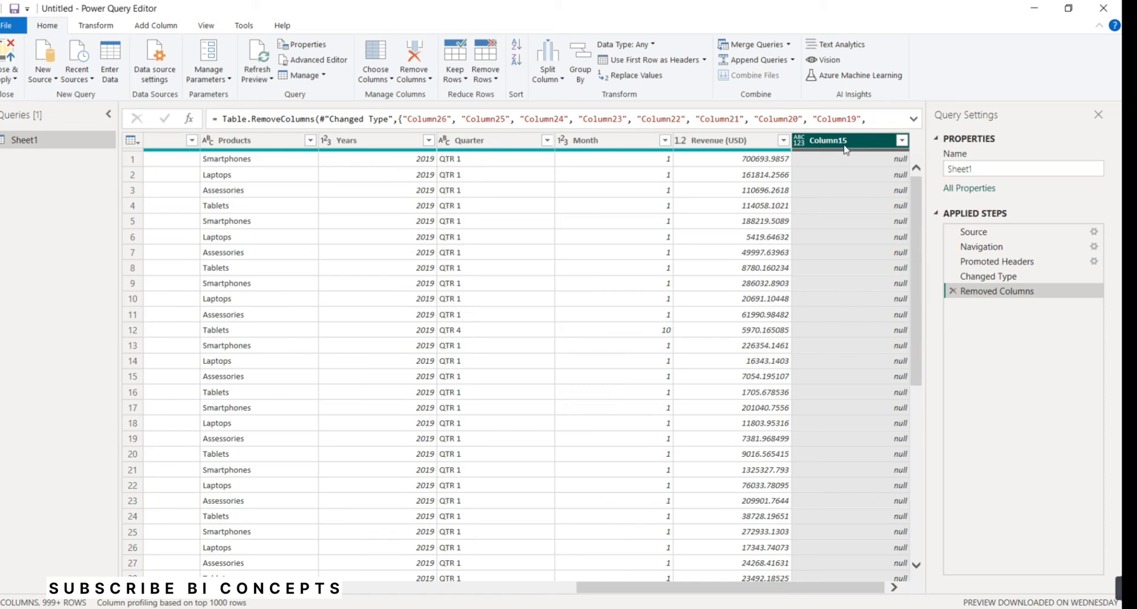
{"action": "right_click", "coordinate": [846, 148]}
{"action": "left_click", "coordinate": [885, 172]}
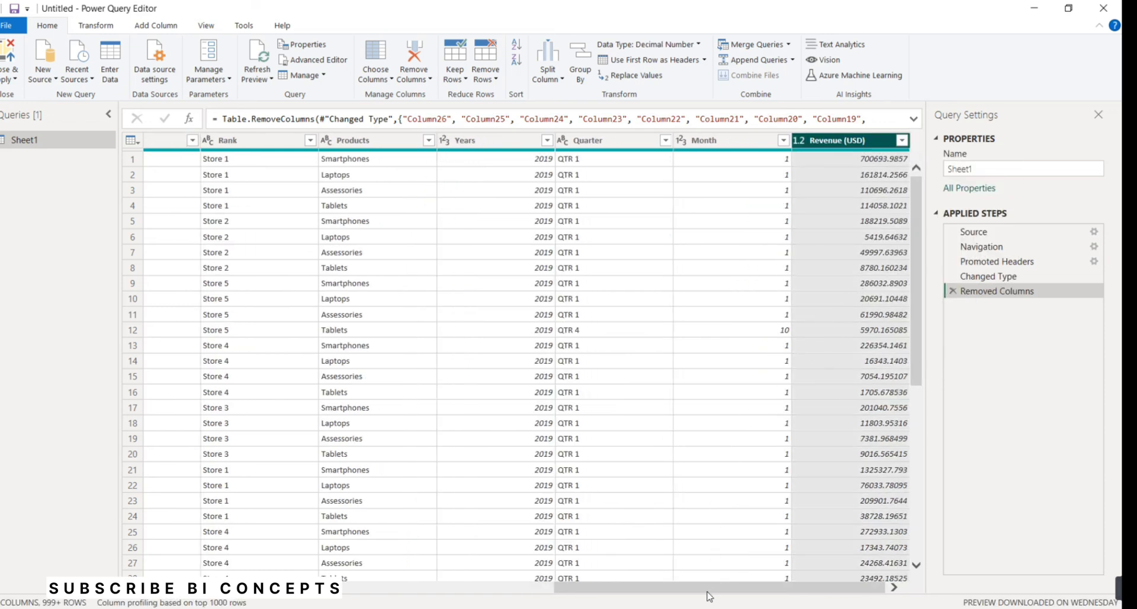
Review the remaining columns and change the data type of the Month and Years columns to Text.
{"action": "left_click_drag", "start_coordinate": [710, 591], "coordinate": [545, 594]}
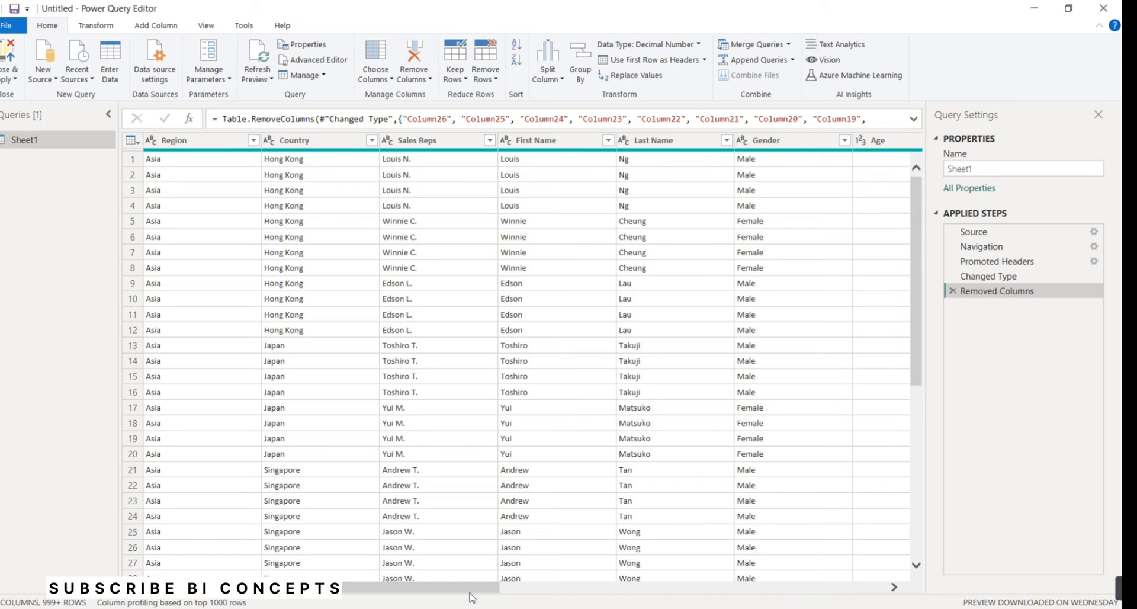
{"action": "left_click_drag", "start_coordinate": [471, 590], "coordinate": [902, 587]}
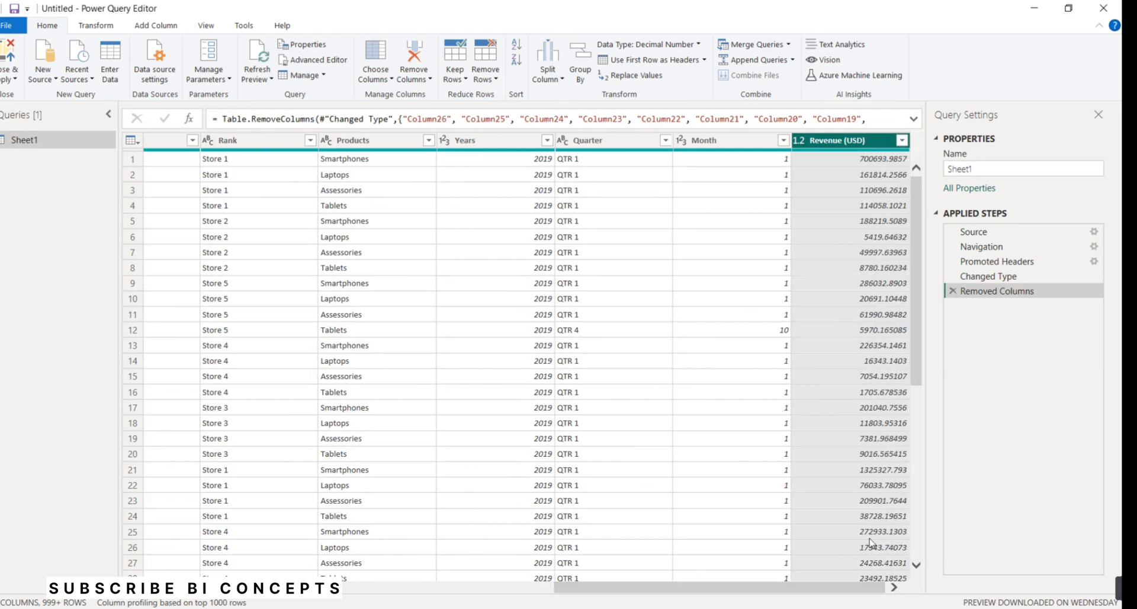
{"action": "left_click", "coordinate": [684, 142]}
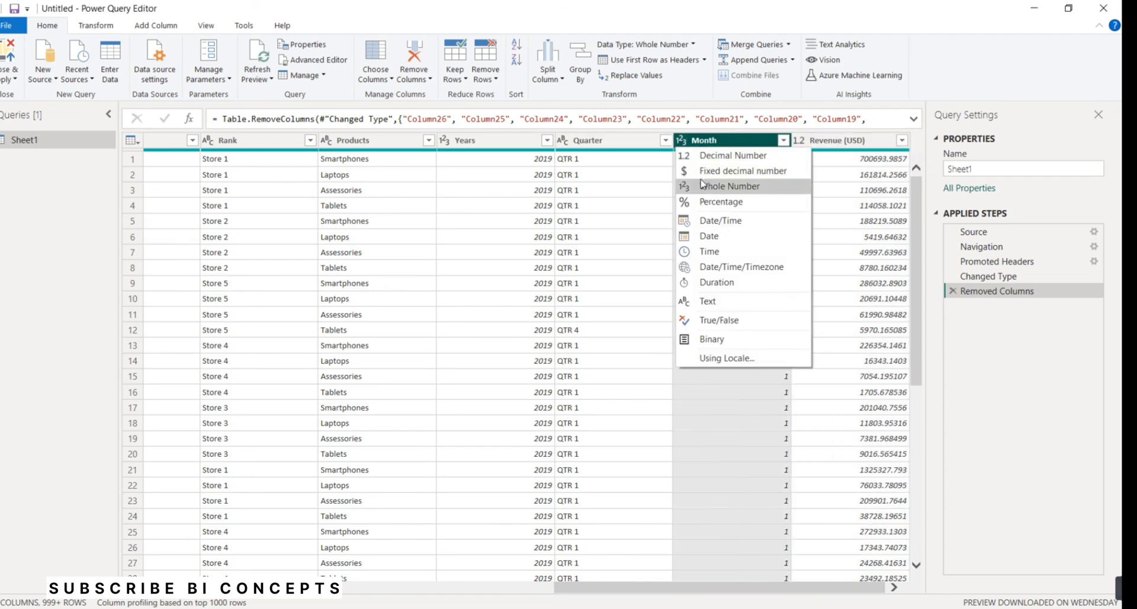
{"action": "left_click", "coordinate": [723, 302]}
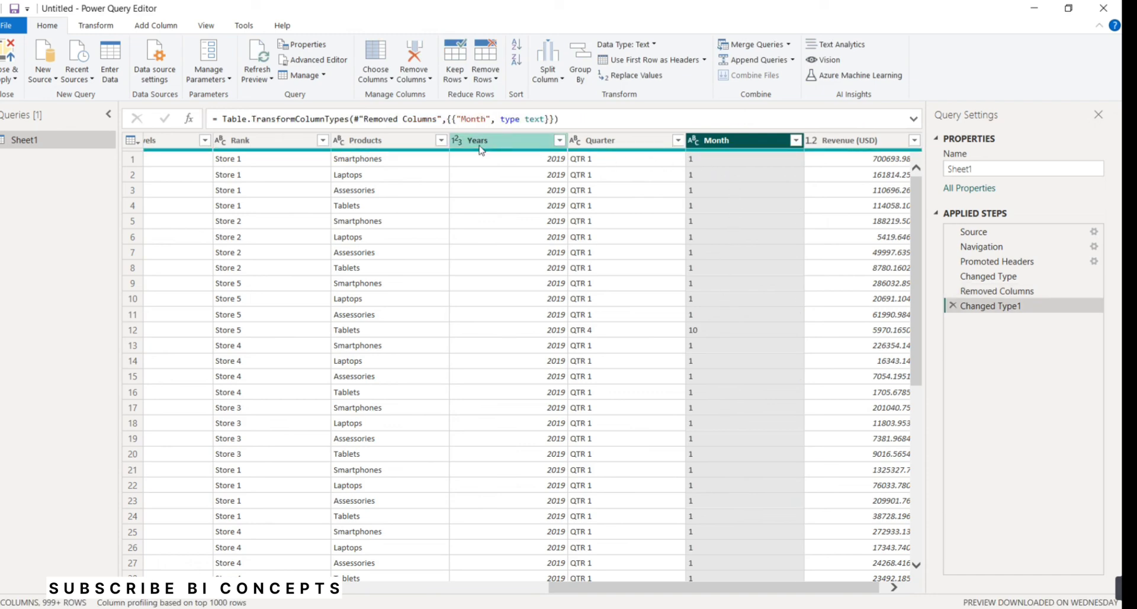
{"action": "left_click", "coordinate": [459, 141]}
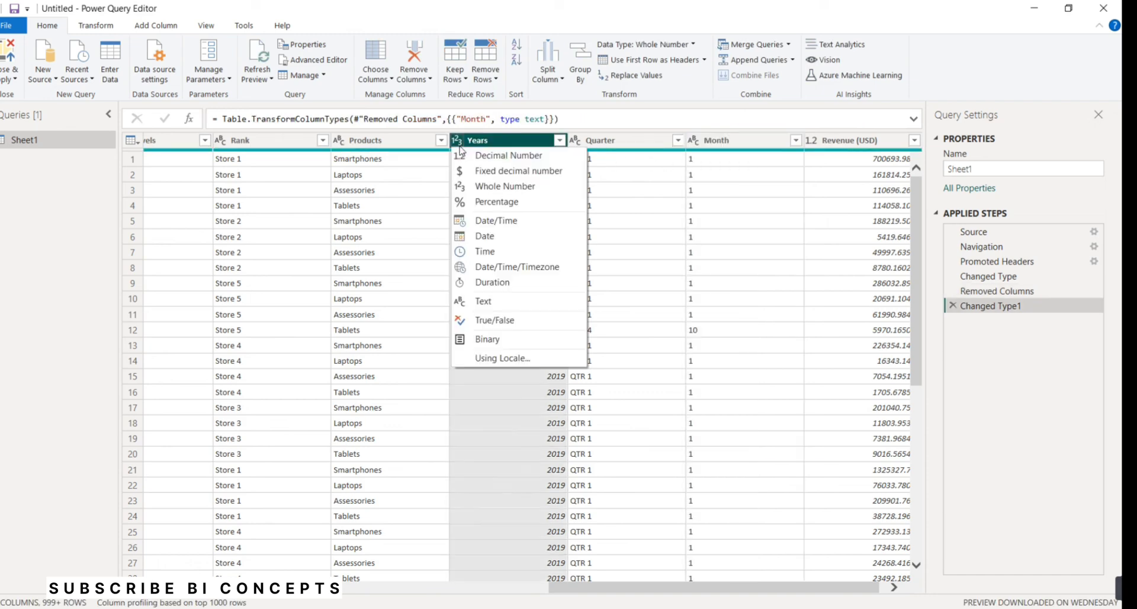
{"action": "left_click", "coordinate": [490, 303]}
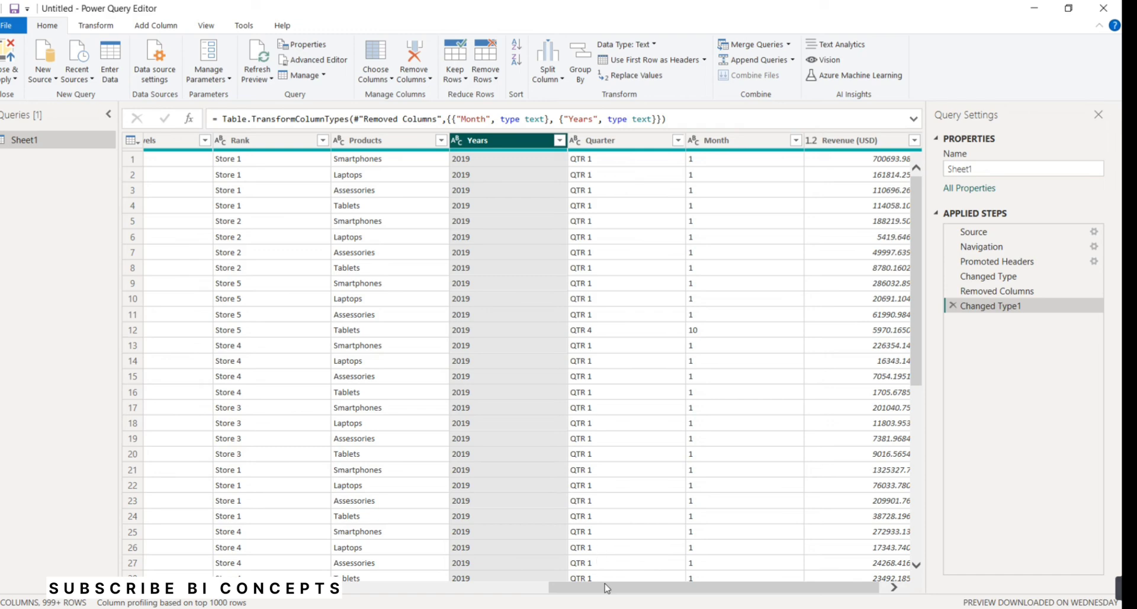
{"action": "left_click_drag", "start_coordinate": [621, 590], "coordinate": [561, 603]}
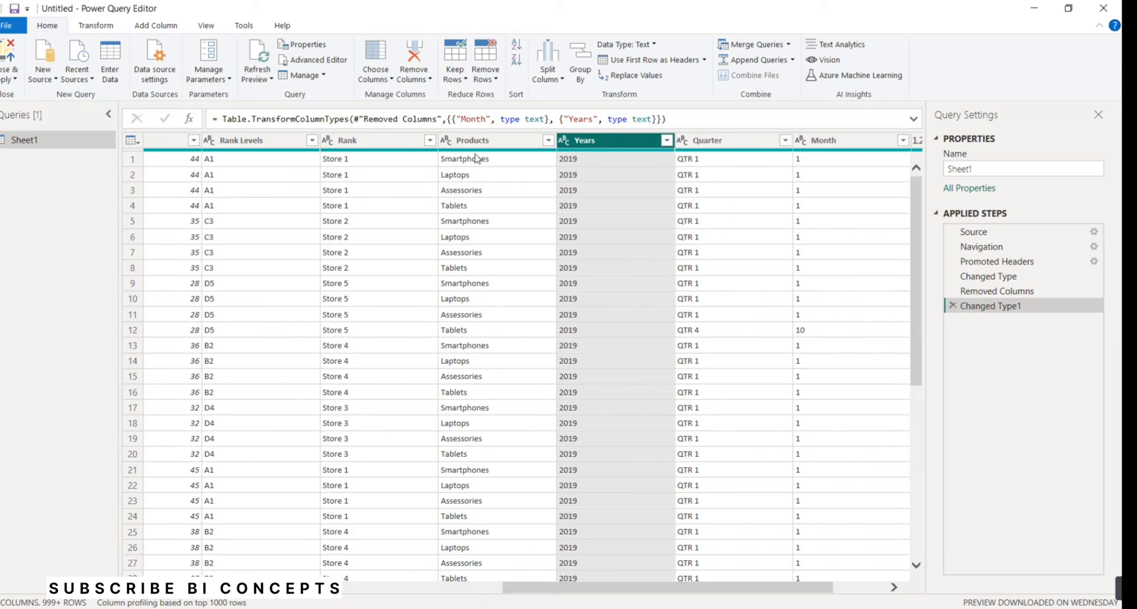
{"action": "left_click", "coordinate": [563, 141]}
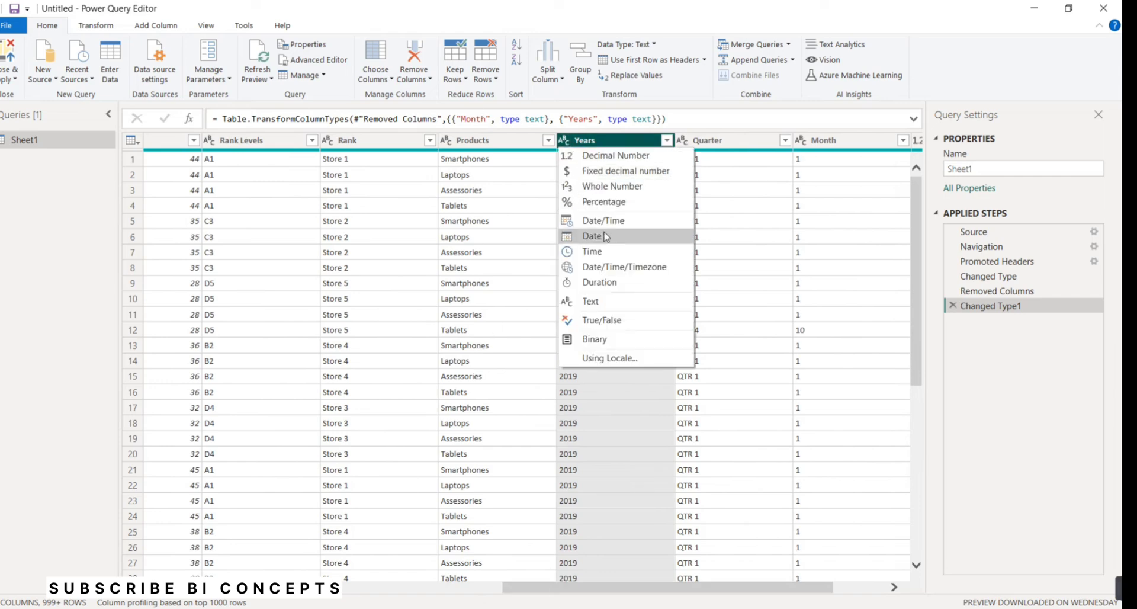
{"action": "left_click", "coordinate": [611, 267]}
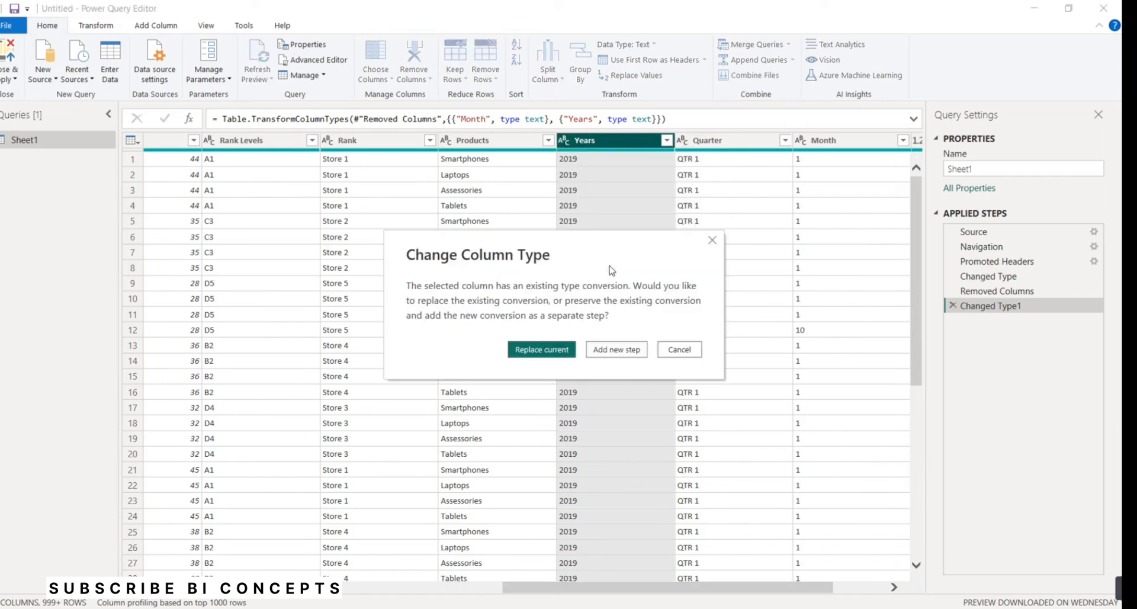
{"action": "left_click", "coordinate": [714, 245]}
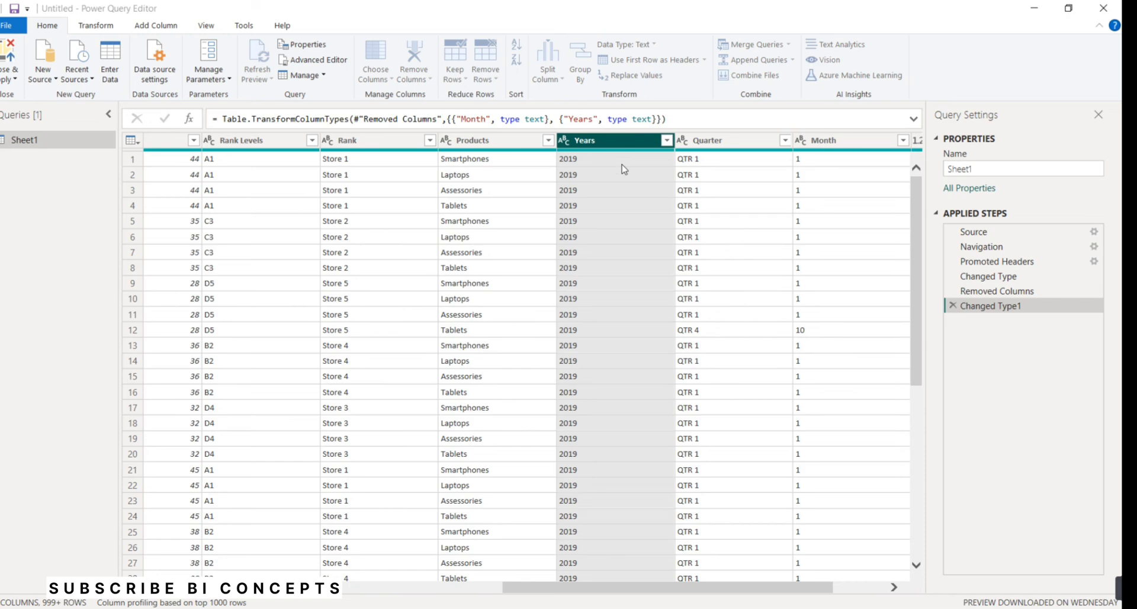
Try changing the Years column's data type to Date, replacing its current type conversion.
{"action": "left_click", "coordinate": [566, 140]}
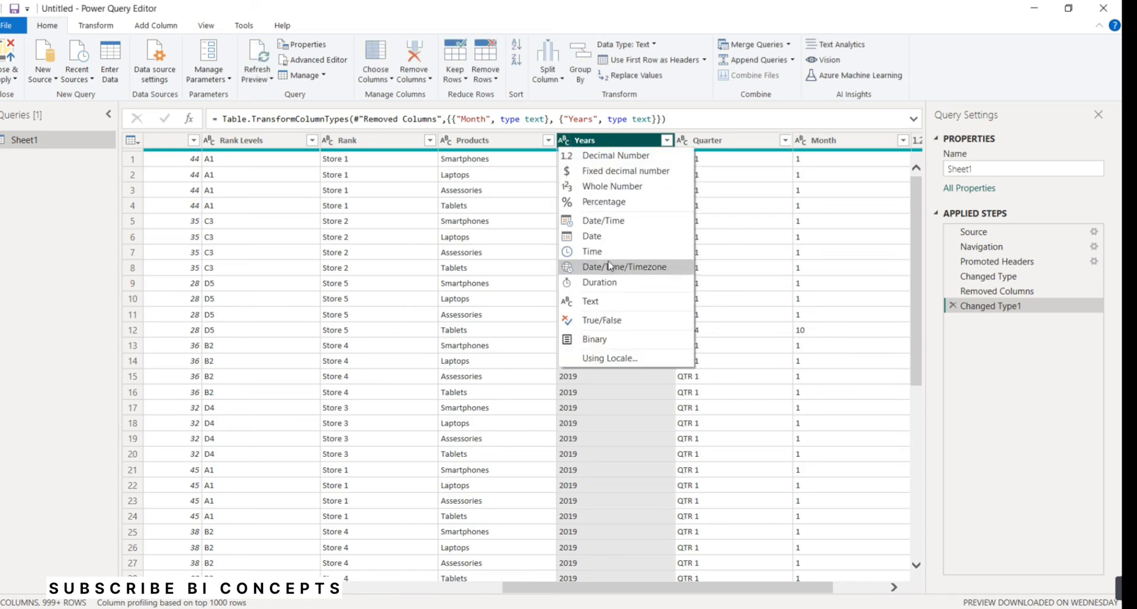
{"action": "left_click", "coordinate": [609, 236]}
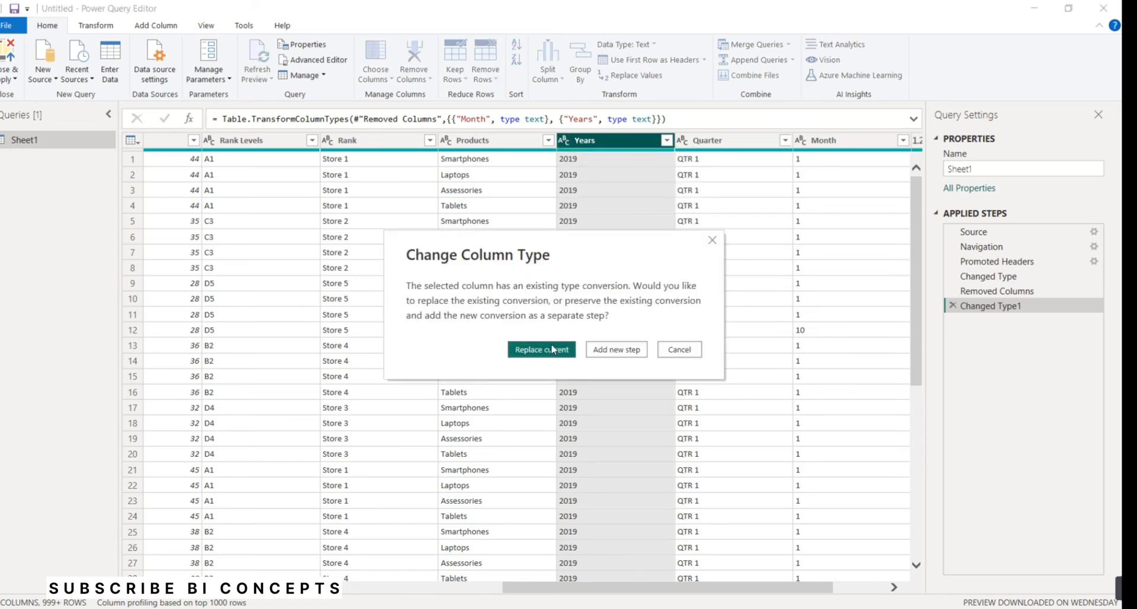
{"action": "left_click", "coordinate": [553, 350]}
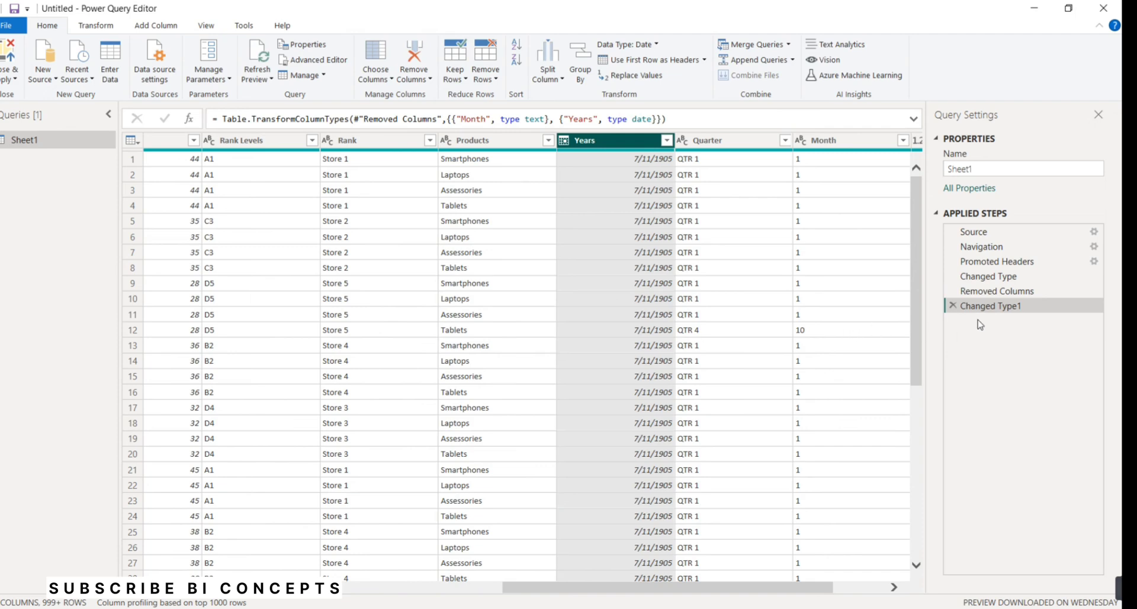
Delete the Changed Type1 applied step and set the data type of the Years column to Text.
{"action": "left_click", "coordinate": [954, 305]}
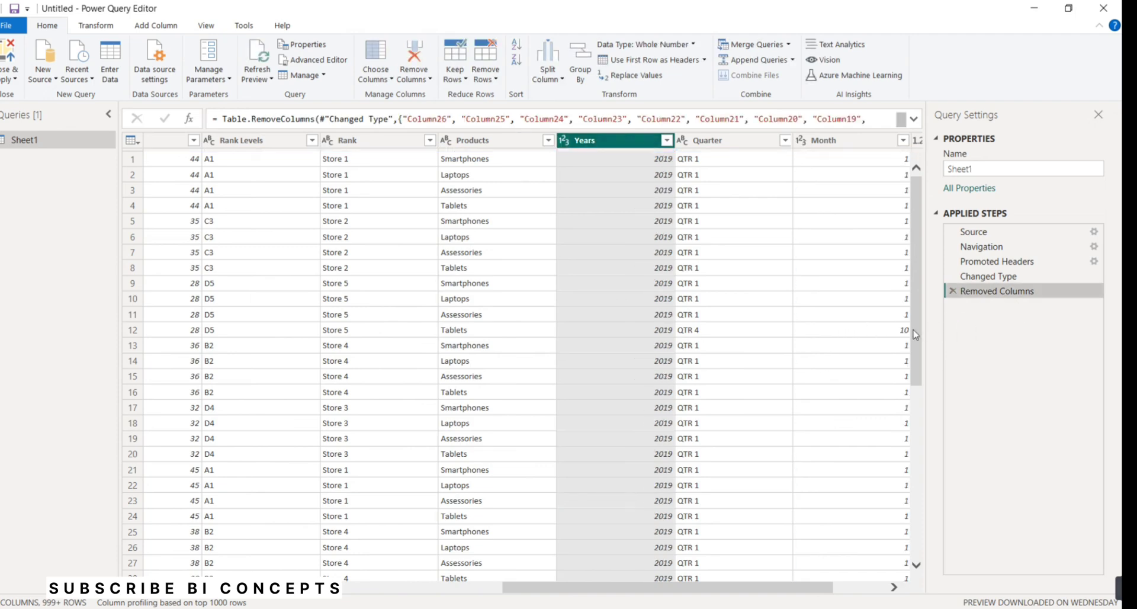
{"action": "left_click", "coordinate": [565, 141]}
{"action": "left_click", "coordinate": [591, 301]}
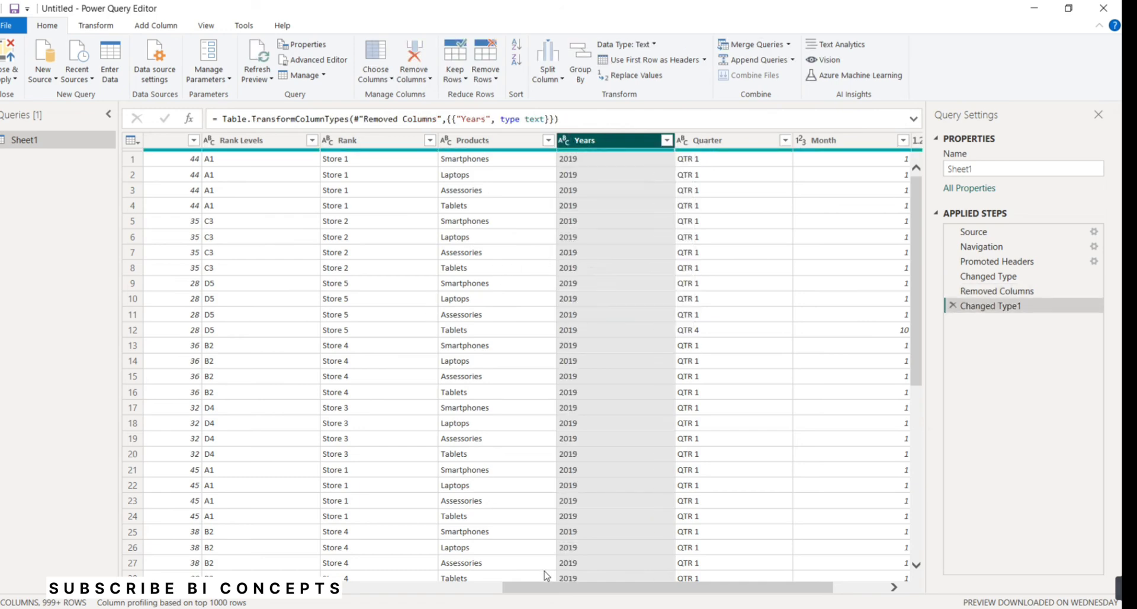
Close the query editor applying its changes, and check the Sheet1 table in Model view before returning to Report view.
{"action": "left_click_drag", "start_coordinate": [561, 590], "coordinate": [355, 590]}
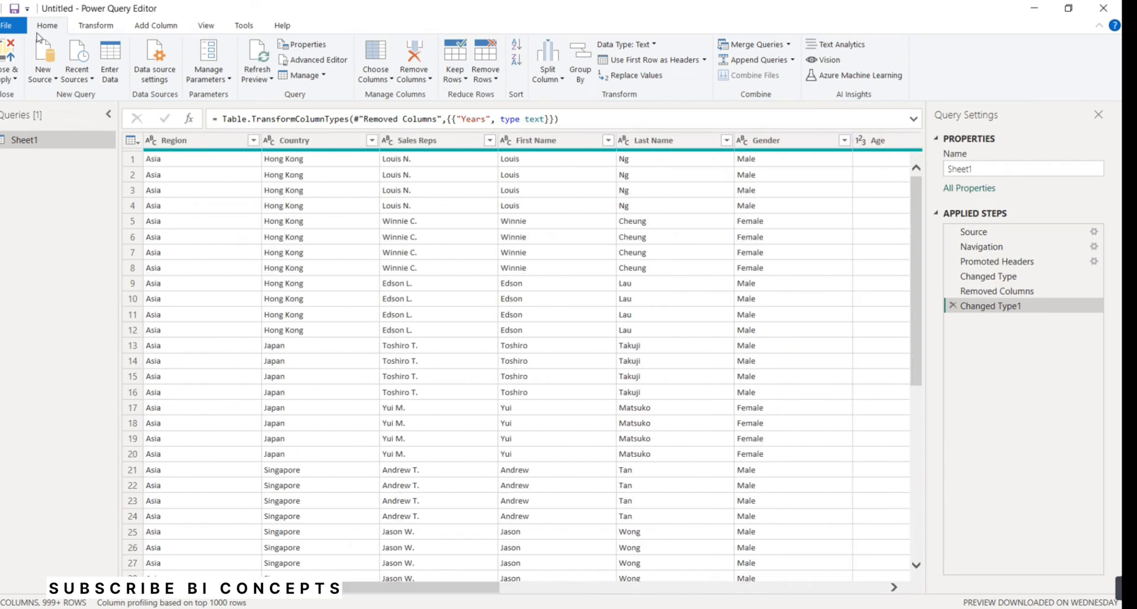
{"action": "left_click", "coordinate": [10, 55]}
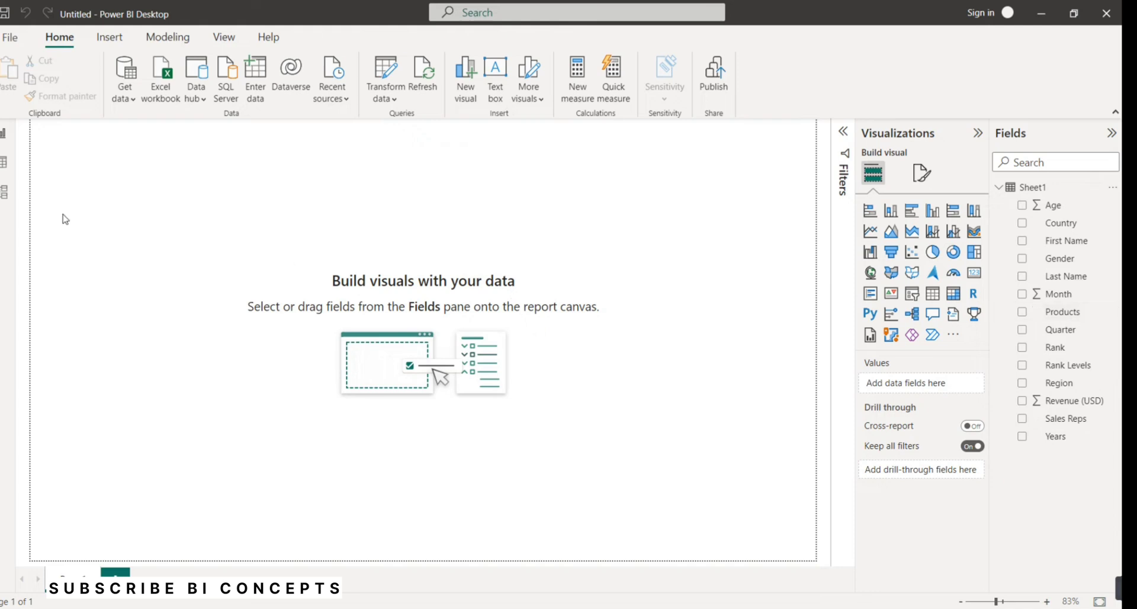
{"action": "left_click", "coordinate": [6, 194]}
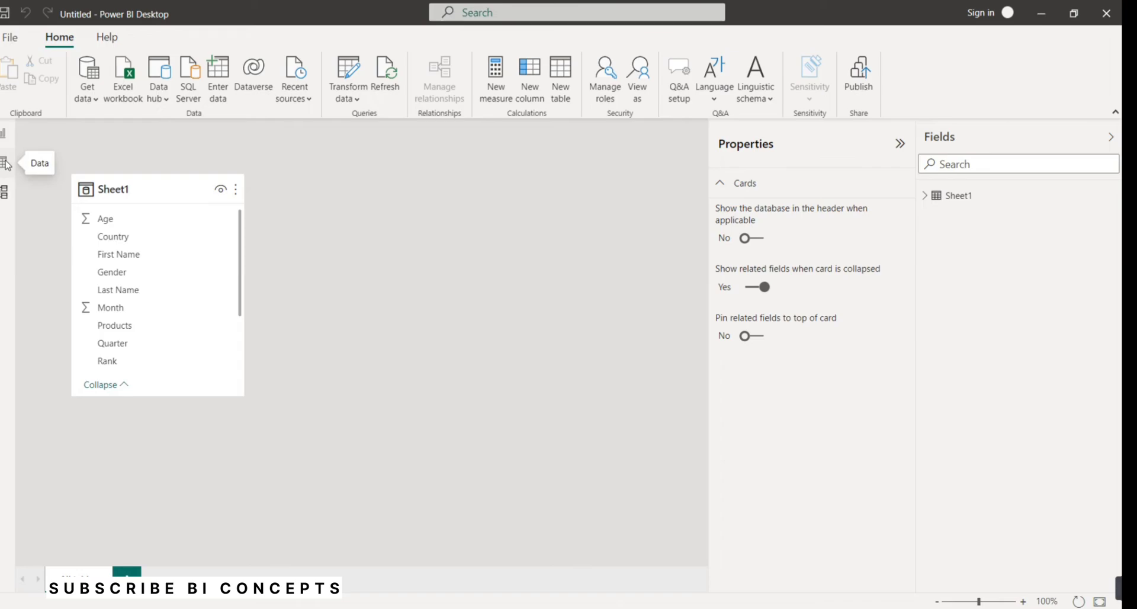
{"action": "left_click", "coordinate": [3, 134]}
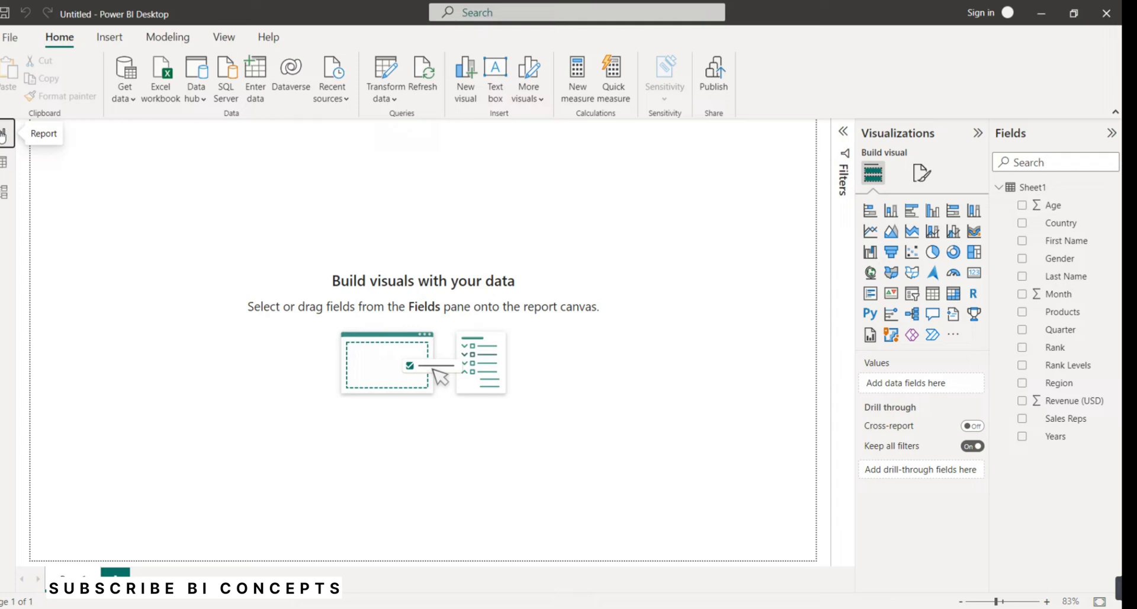
Create a blank manually entered table named Measures and load it into the report.
{"action": "left_click", "coordinate": [259, 73]}
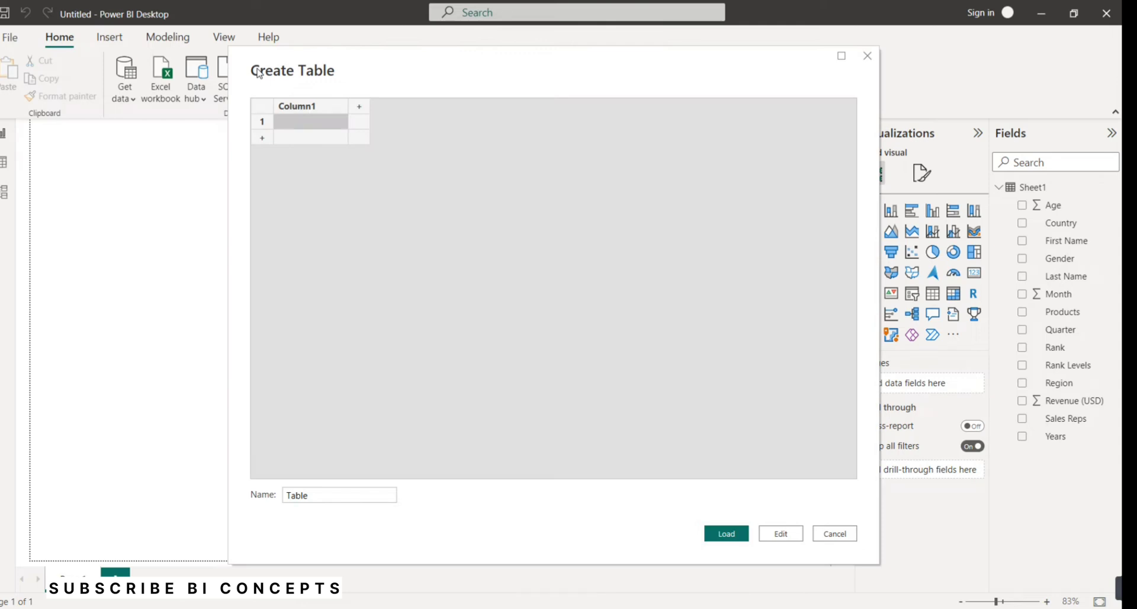
{"action": "left_click_drag", "start_coordinate": [325, 495], "coordinate": [278, 497]}
{"action": "type", "text": "Me"}
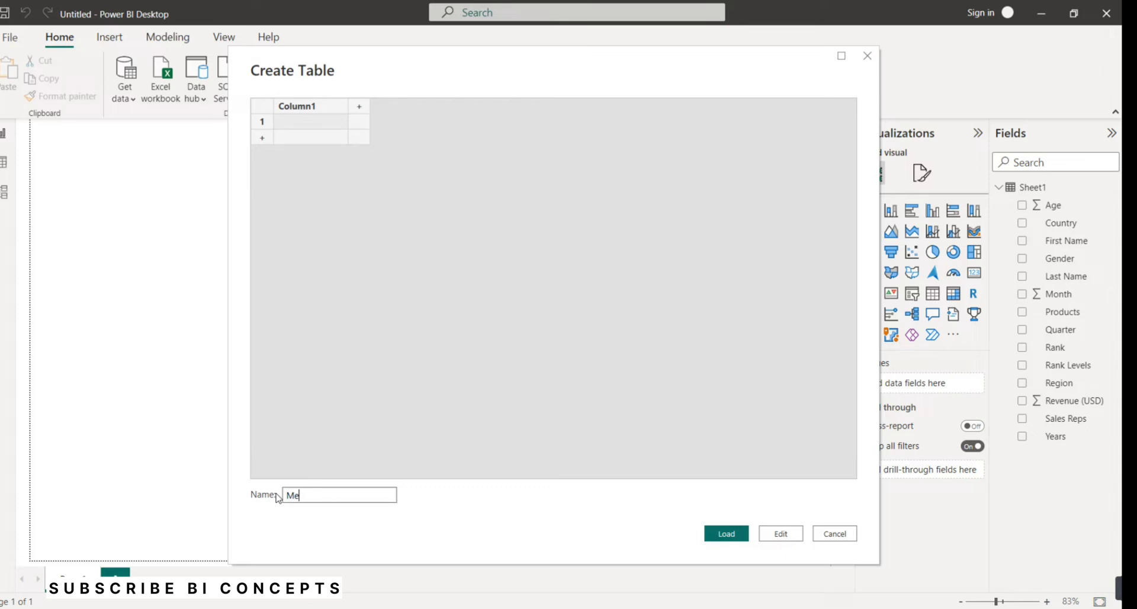
{"action": "type", "text": "asures"}
{"action": "left_click", "coordinate": [726, 533]}
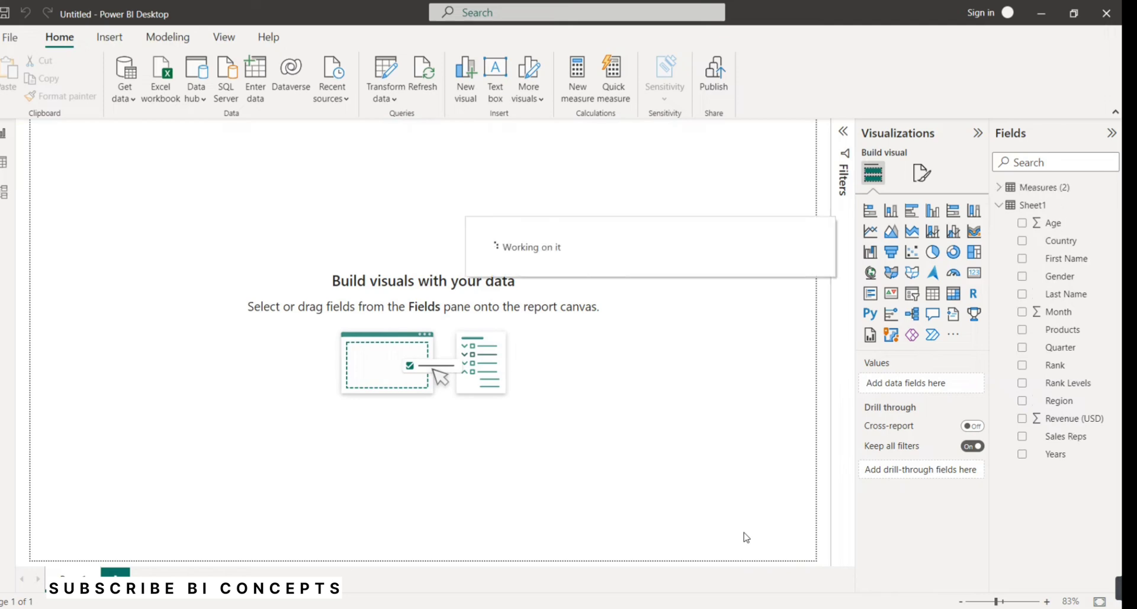
Add a measure to the Measures (2) table defined as Total Revenue = SUM(Sheet1[Revenue (USD)]).
{"action": "left_click", "coordinate": [1047, 189]}
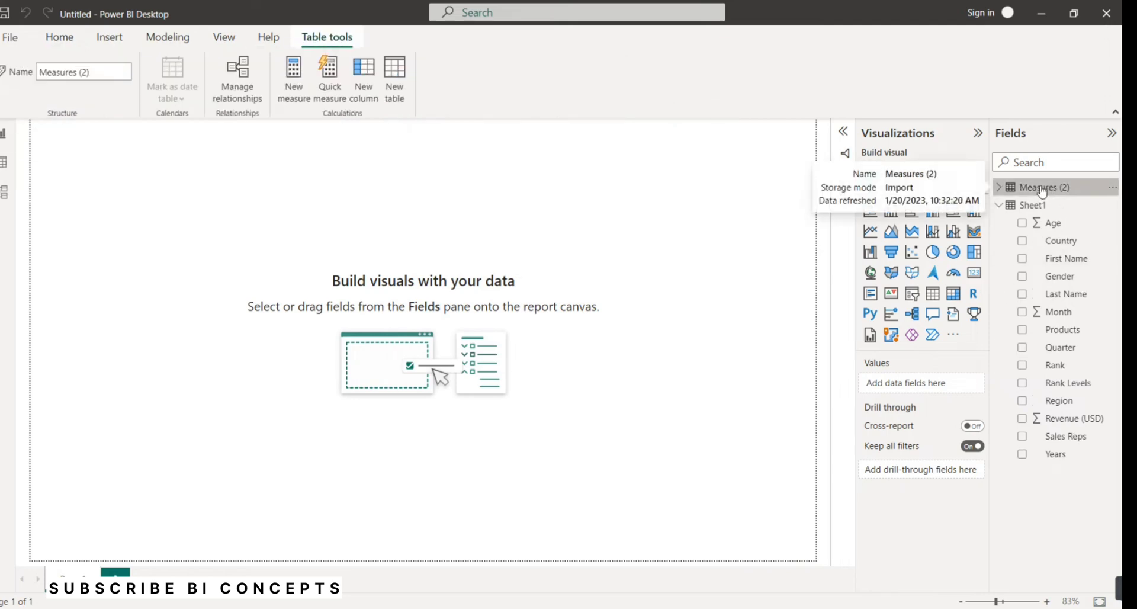
{"action": "right_click", "coordinate": [1043, 190]}
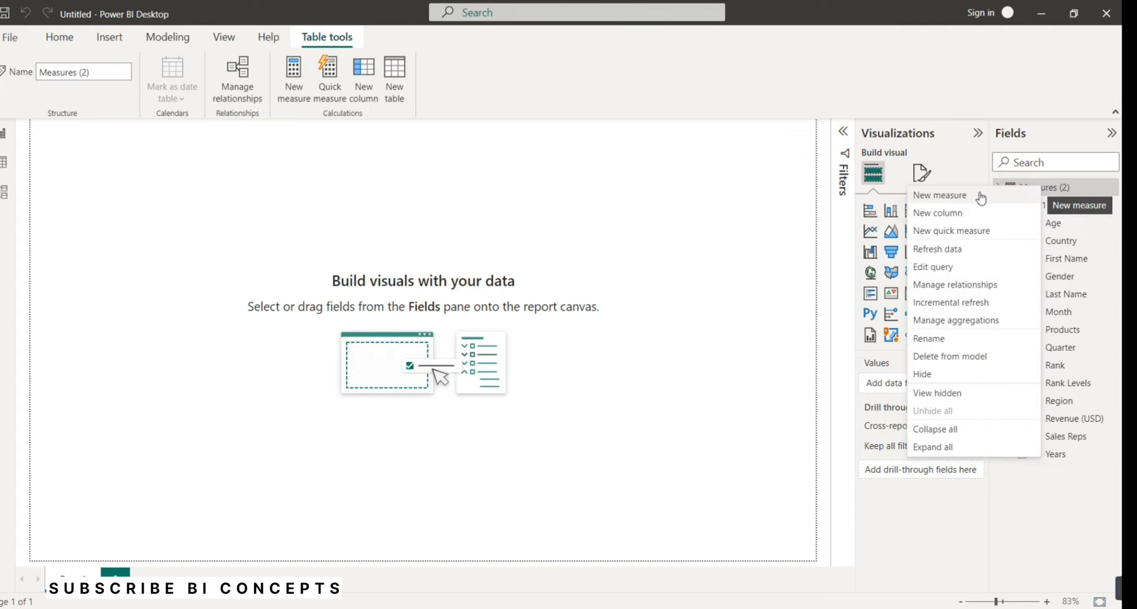
{"action": "left_click", "coordinate": [954, 200]}
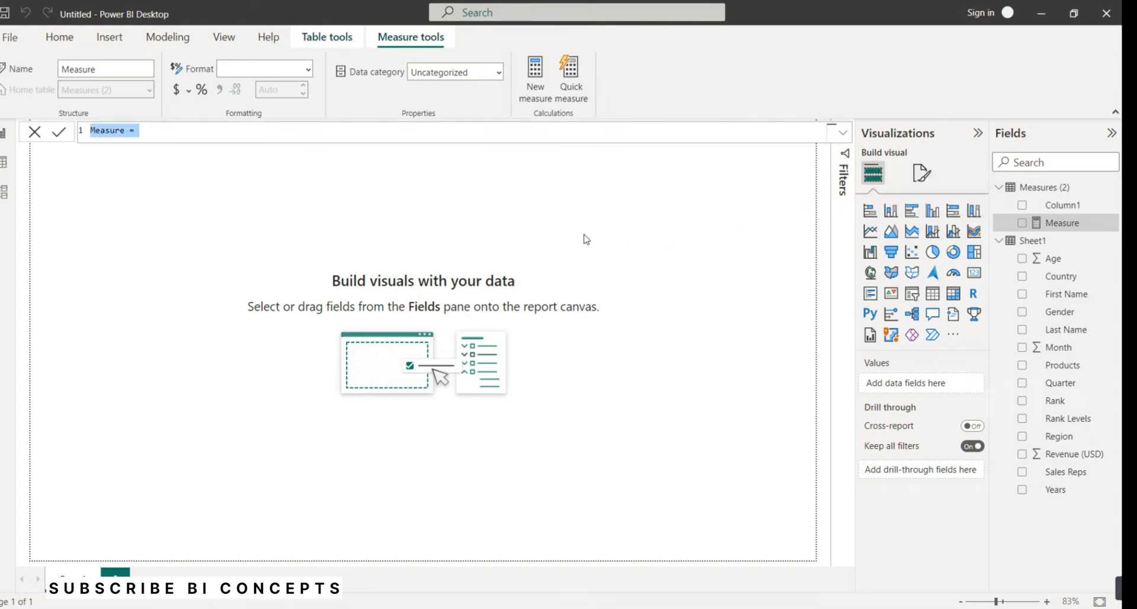
{"action": "type", "text": "To"}
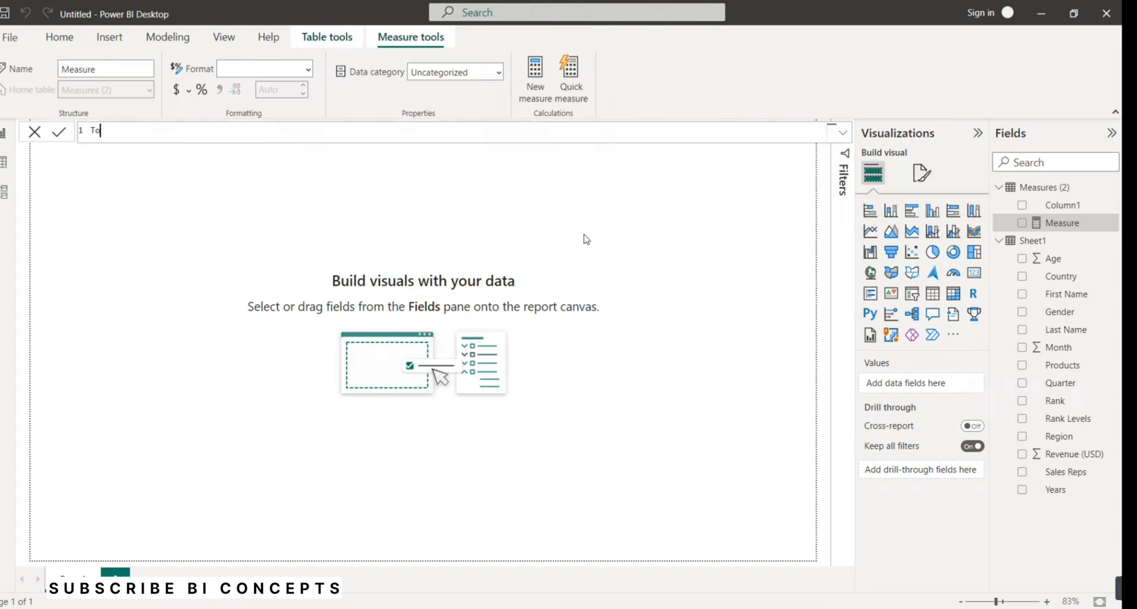
{"action": "type", "text": "tal Revenue = sum"}
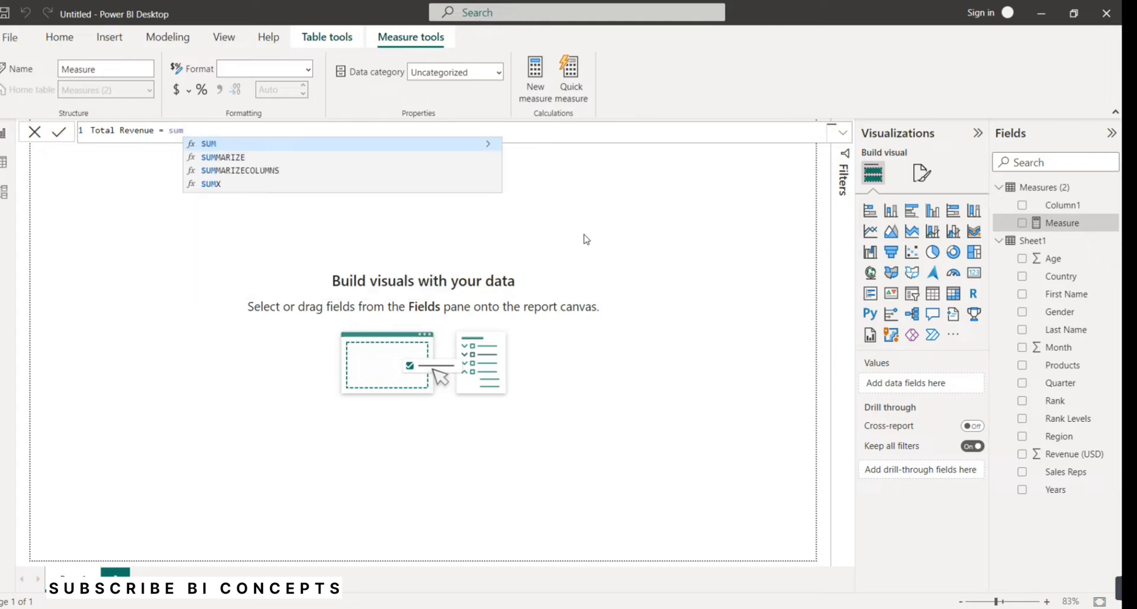
{"action": "left_click", "coordinate": [220, 145]}
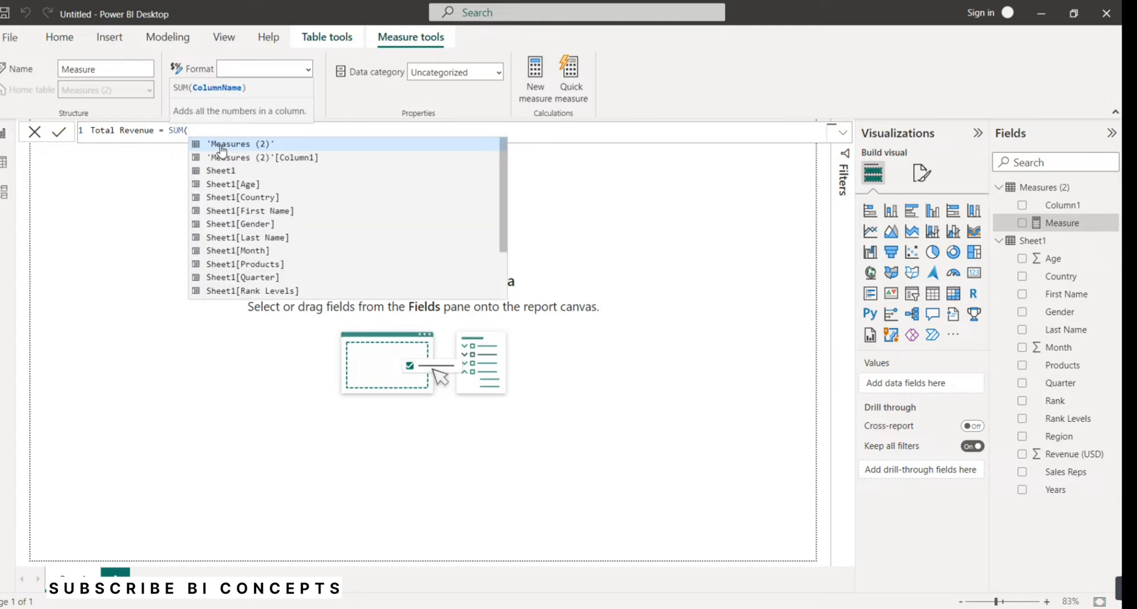
{"action": "type", "text": "reve"}
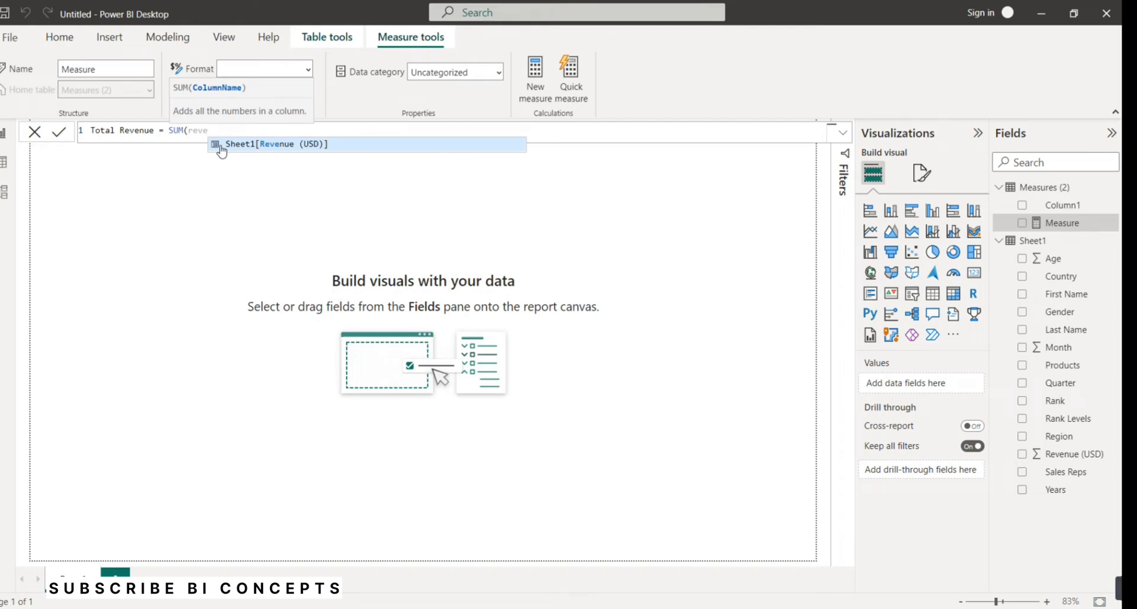
{"action": "left_click", "coordinate": [221, 146]}
{"action": "type", "text": ")"}
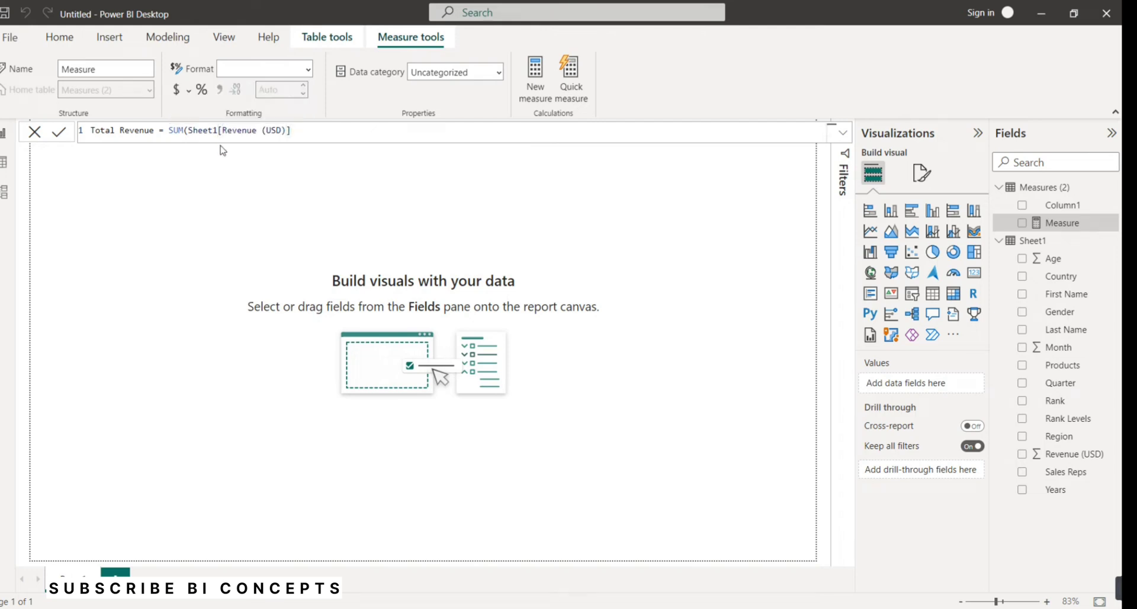
{"action": "key", "text": "Return"}
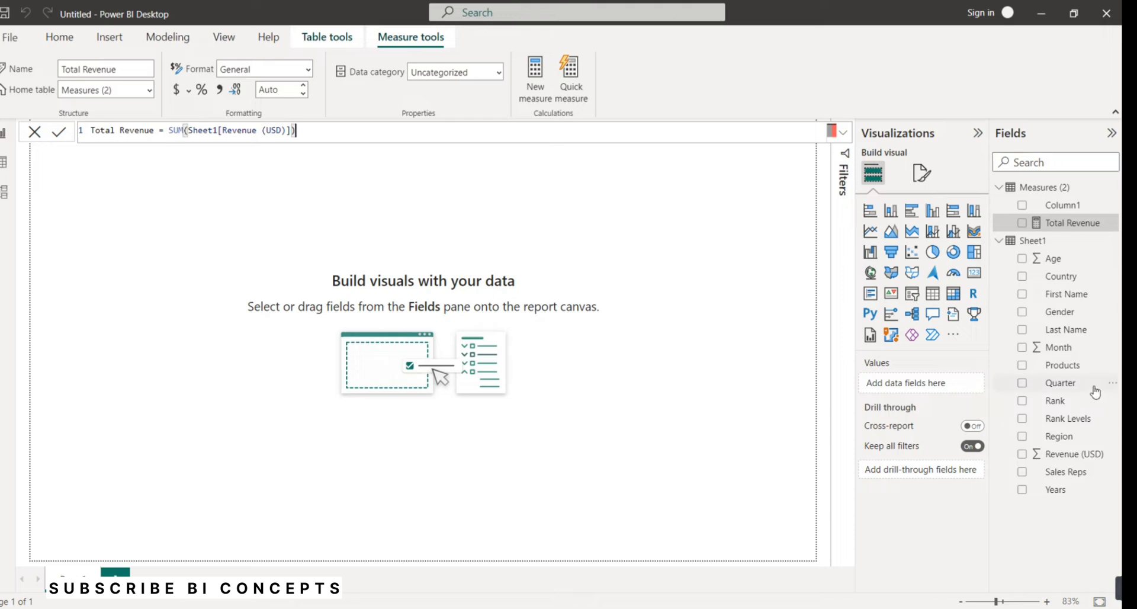
Add a measure to the Measures (2) table defined as Average Revenue = AVERAGE(Sheet1[Revenue (USD)]).
{"action": "right_click", "coordinate": [1025, 195]}
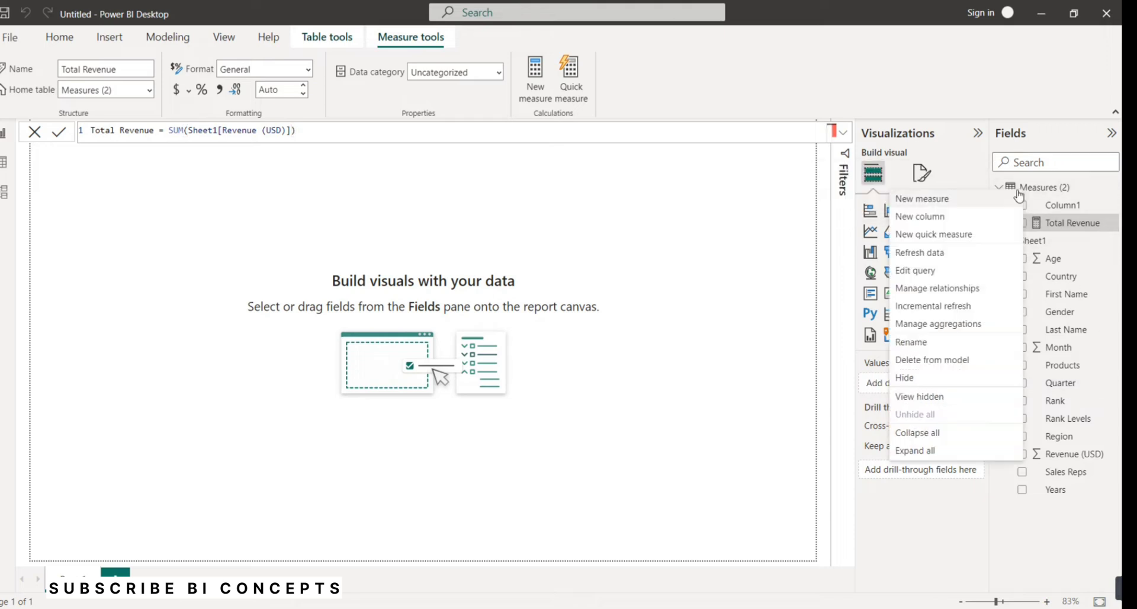
{"action": "left_click", "coordinate": [993, 203]}
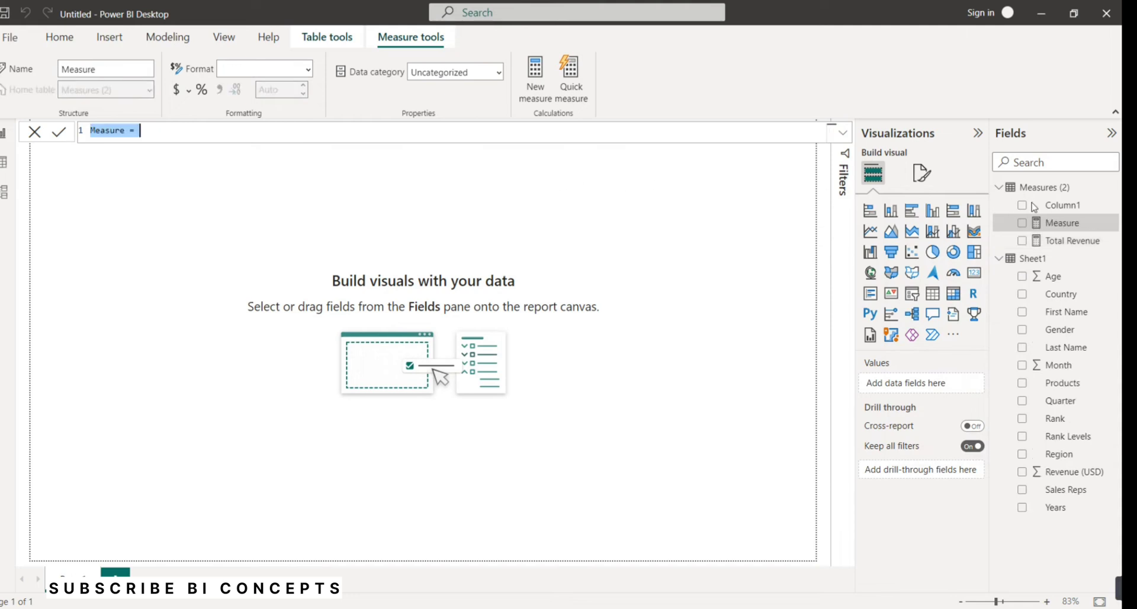
{"action": "type", "text": "Ave"}
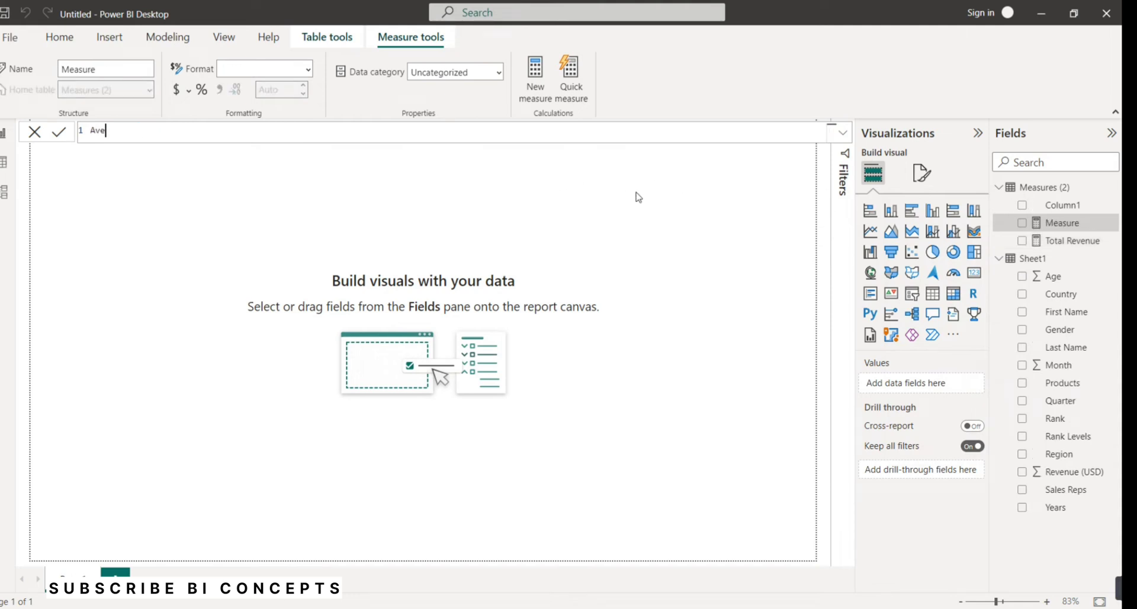
{"action": "type", "text": "rage Revenue = Avera"}
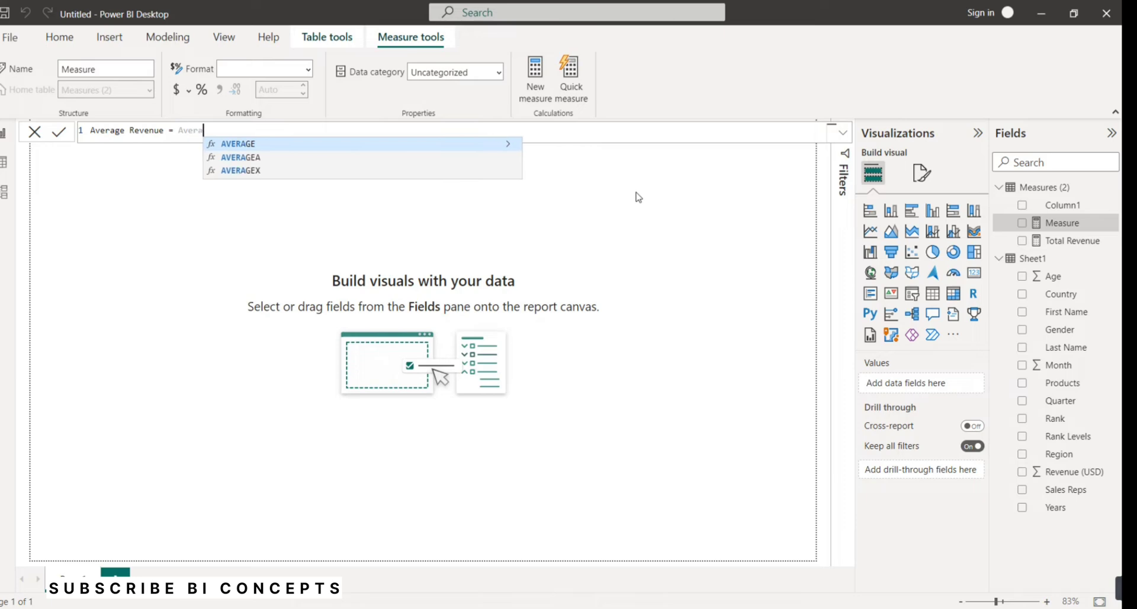
{"action": "left_click", "coordinate": [242, 147]}
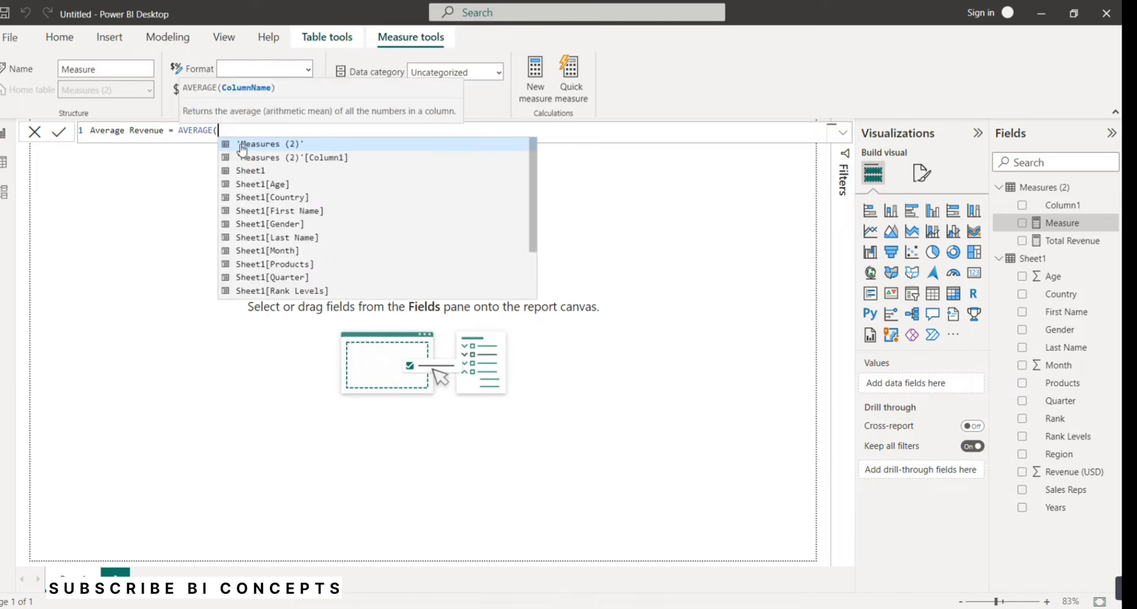
{"action": "type", "text": "reve"}
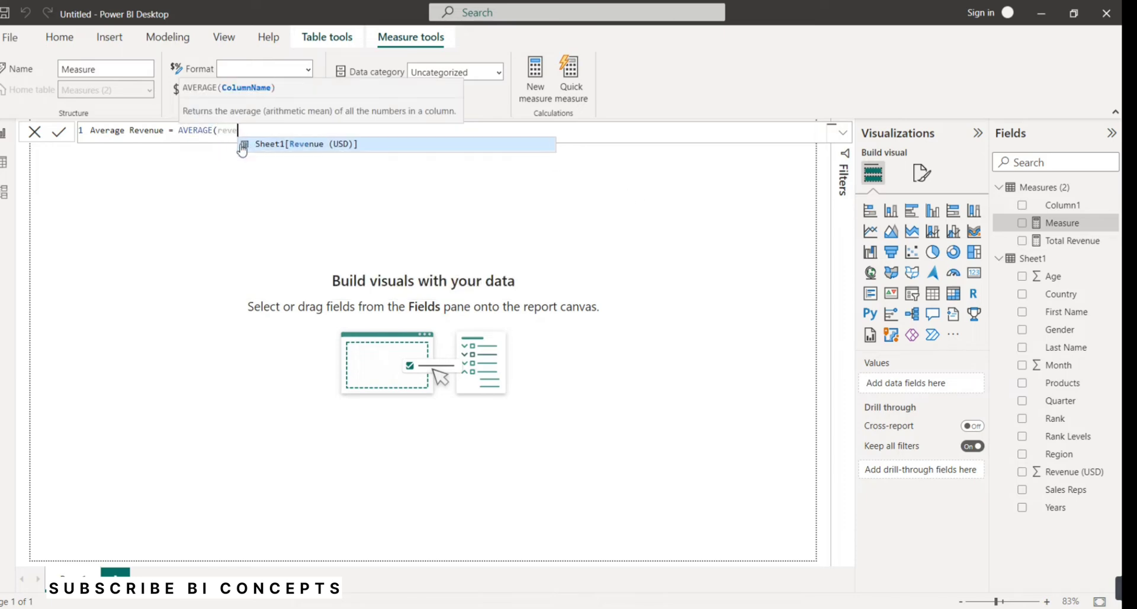
{"action": "left_click", "coordinate": [242, 148]}
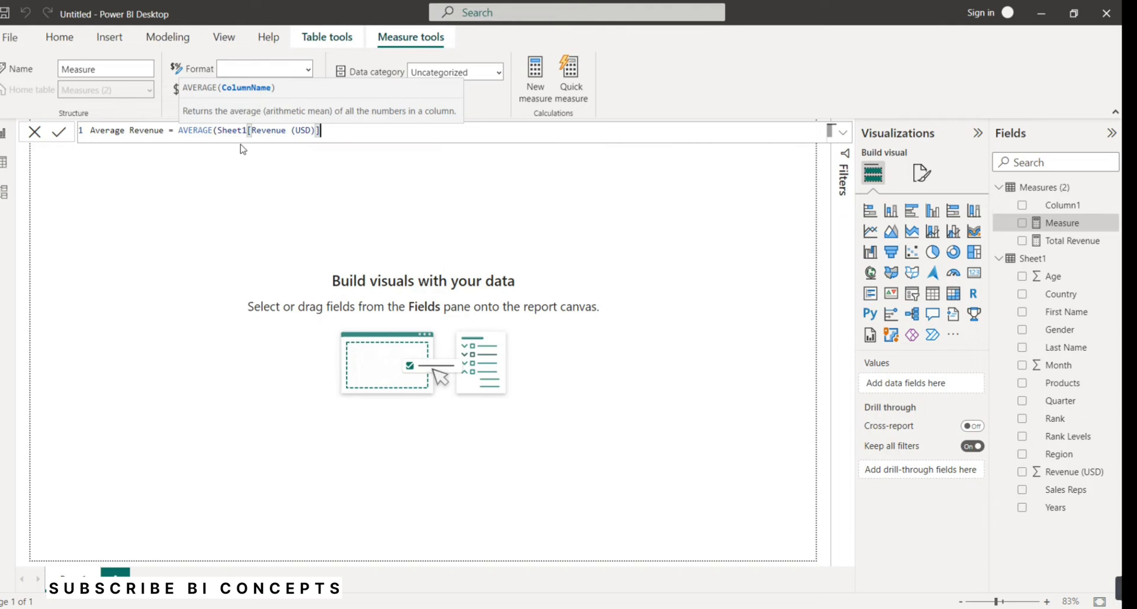
{"action": "type", "text": ")"}
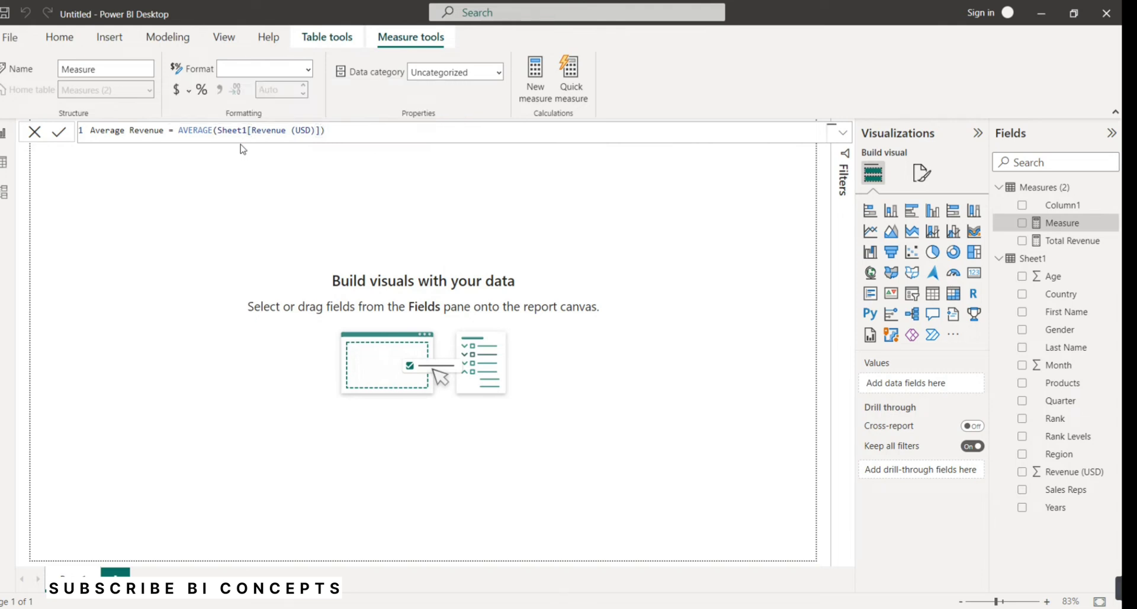
{"action": "key", "text": "Return"}
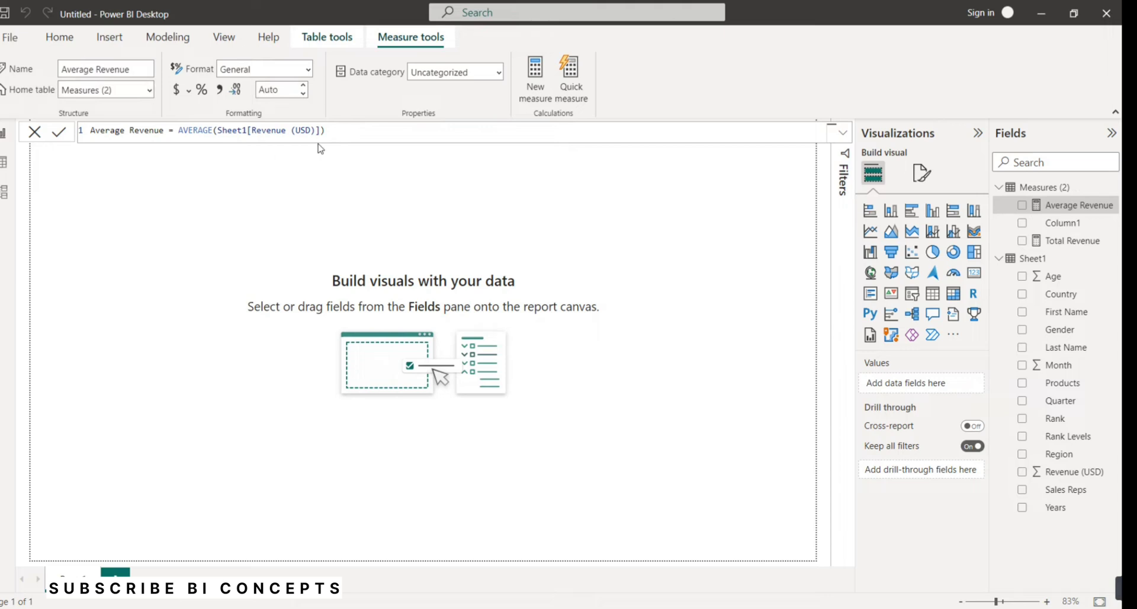
Add a measure to the Measures (2) table defined as Total Transaction = COUNT(Sheet1[First Name]).
{"action": "right_click", "coordinate": [1045, 188]}
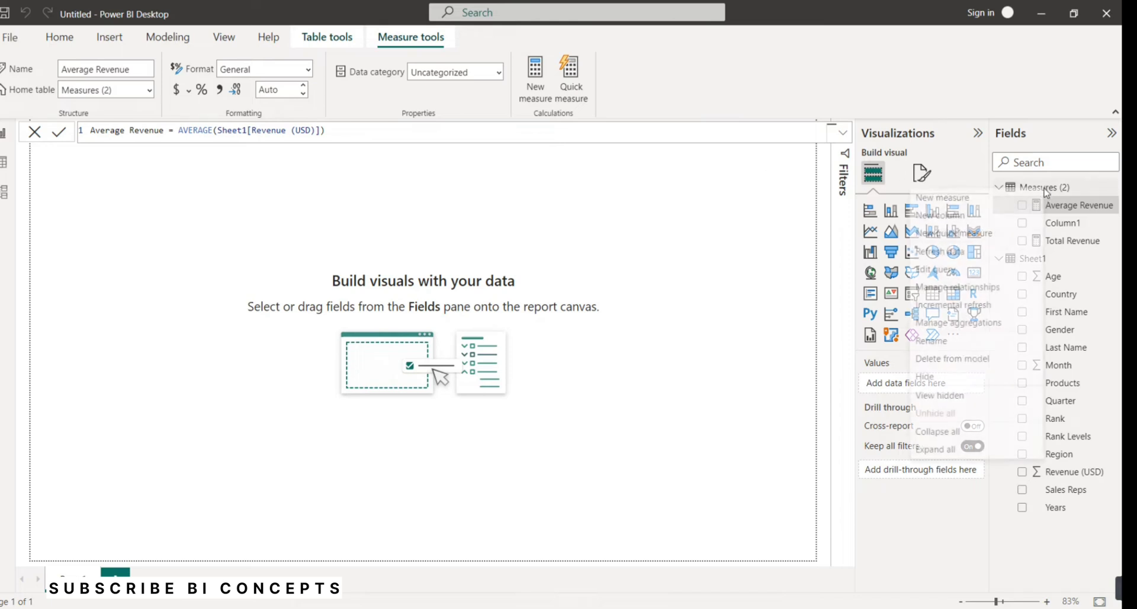
{"action": "left_click", "coordinate": [973, 199]}
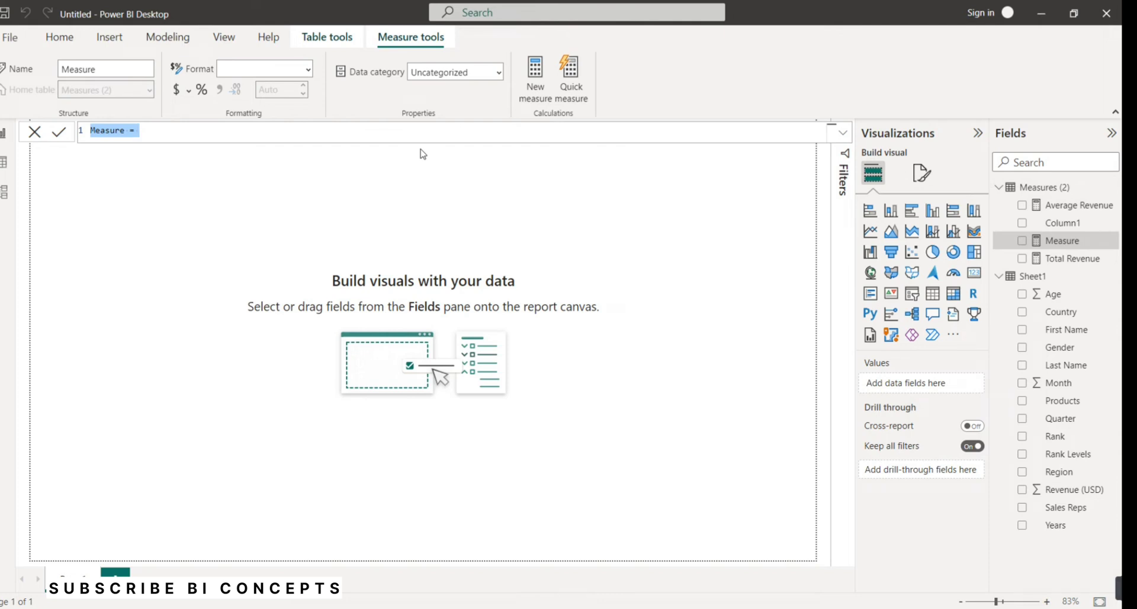
{"action": "type", "text": "Toa"}
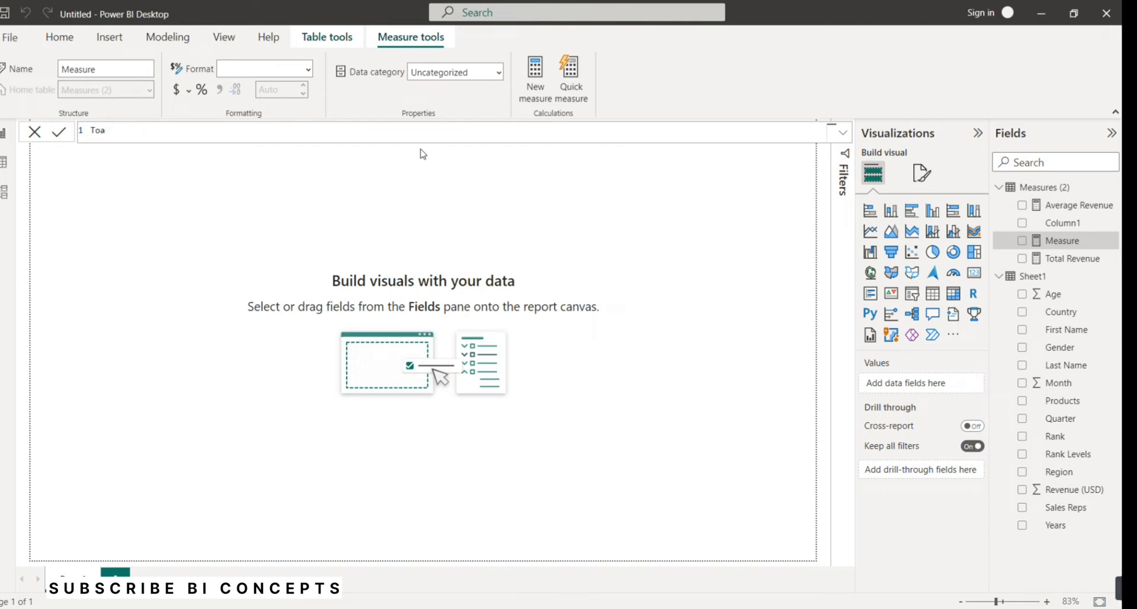
{"action": "type", "text": "tal Tras"}
{"action": "key", "text": "BackSpace"}
{"action": "type", "text": "nsaction = coun"}
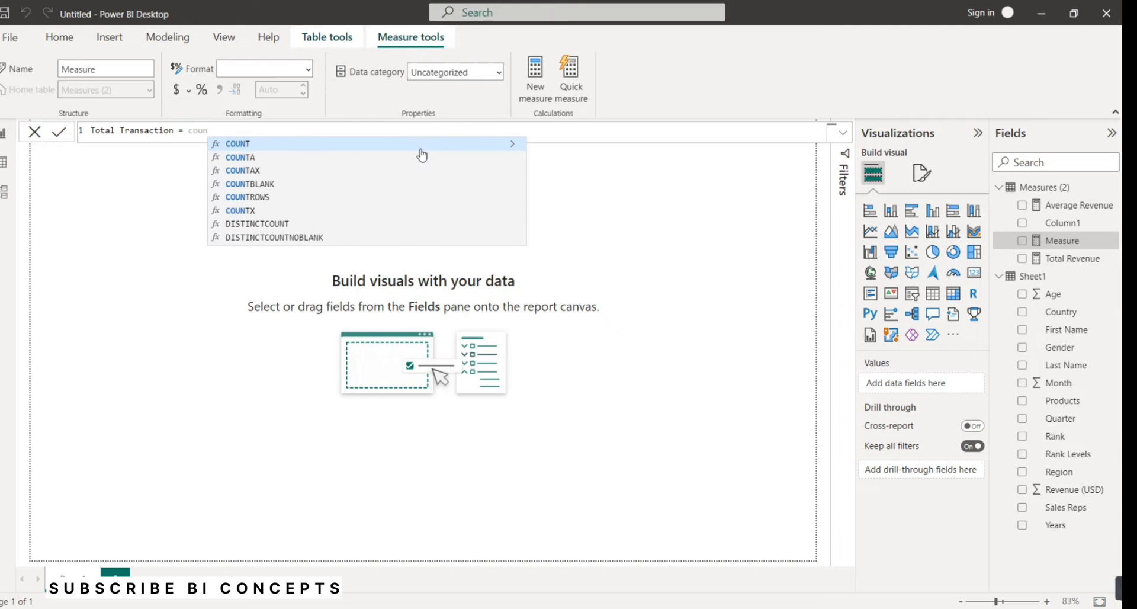
{"action": "left_click", "coordinate": [258, 146]}
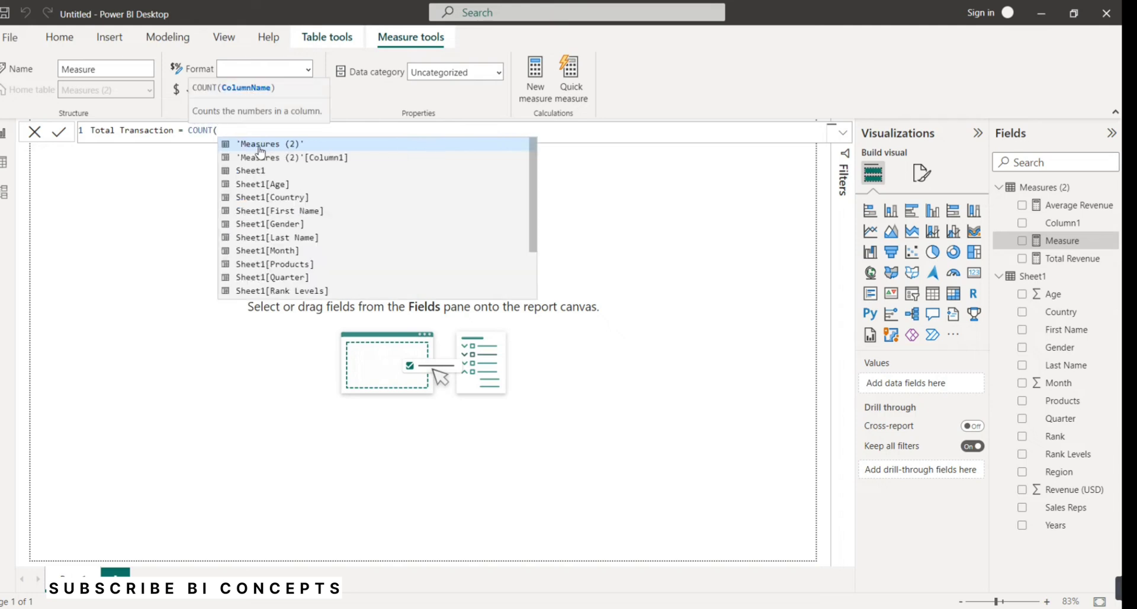
{"action": "type", "text": "name"}
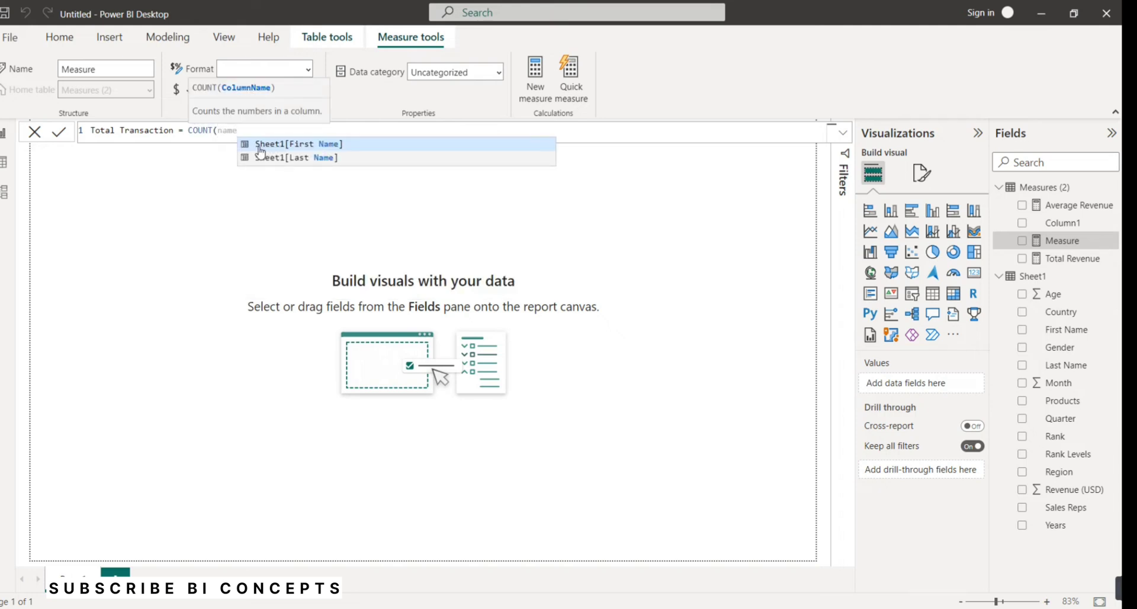
{"action": "left_click", "coordinate": [260, 146]}
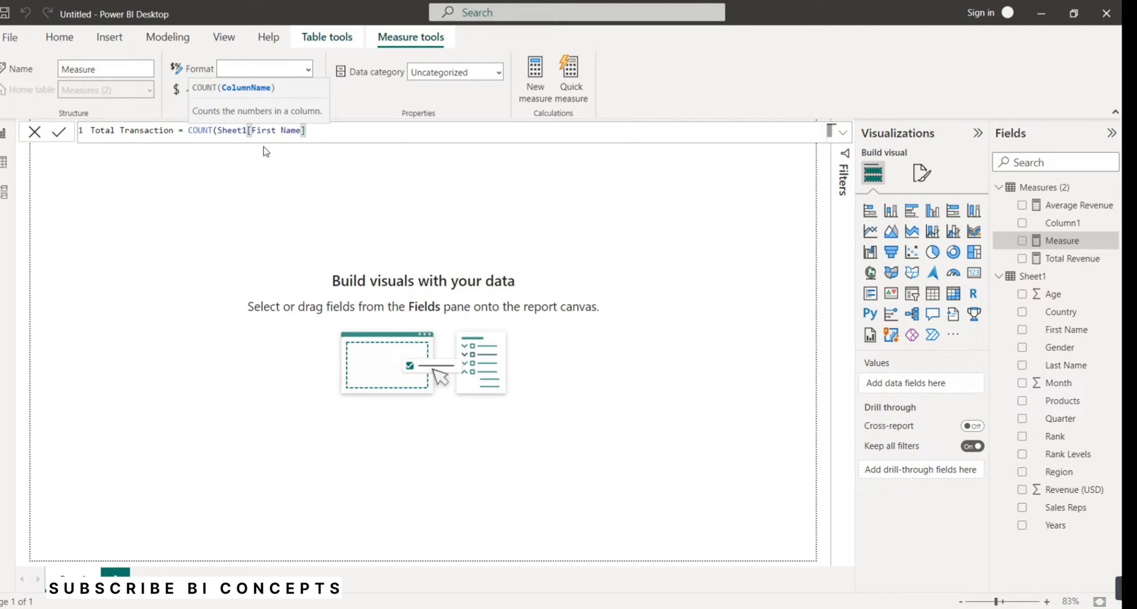
{"action": "type", "text": ")"}
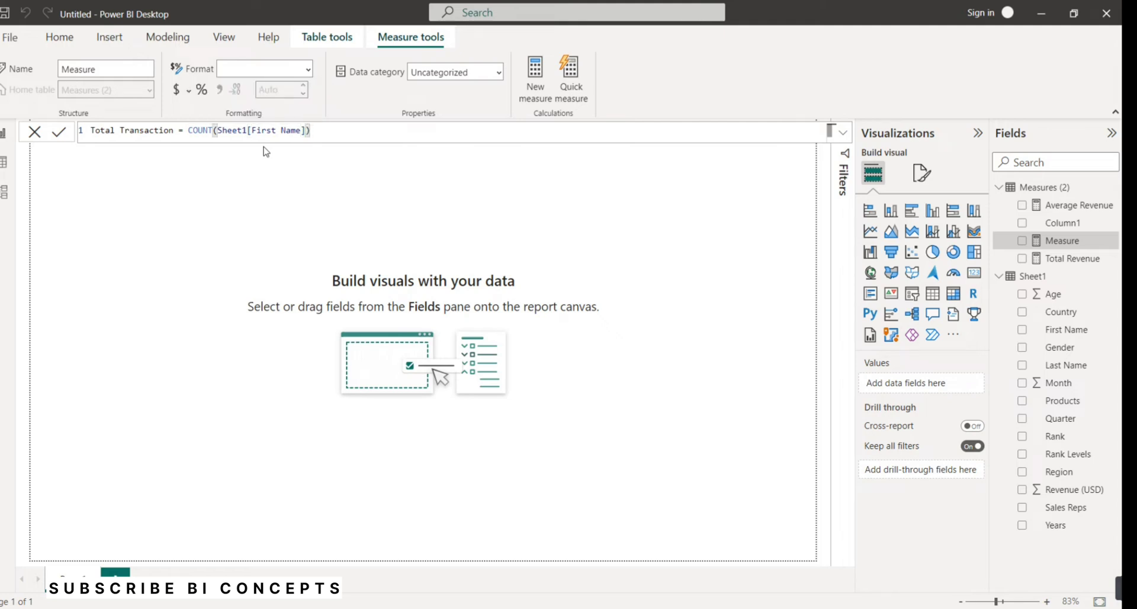
{"action": "key", "text": "Return"}
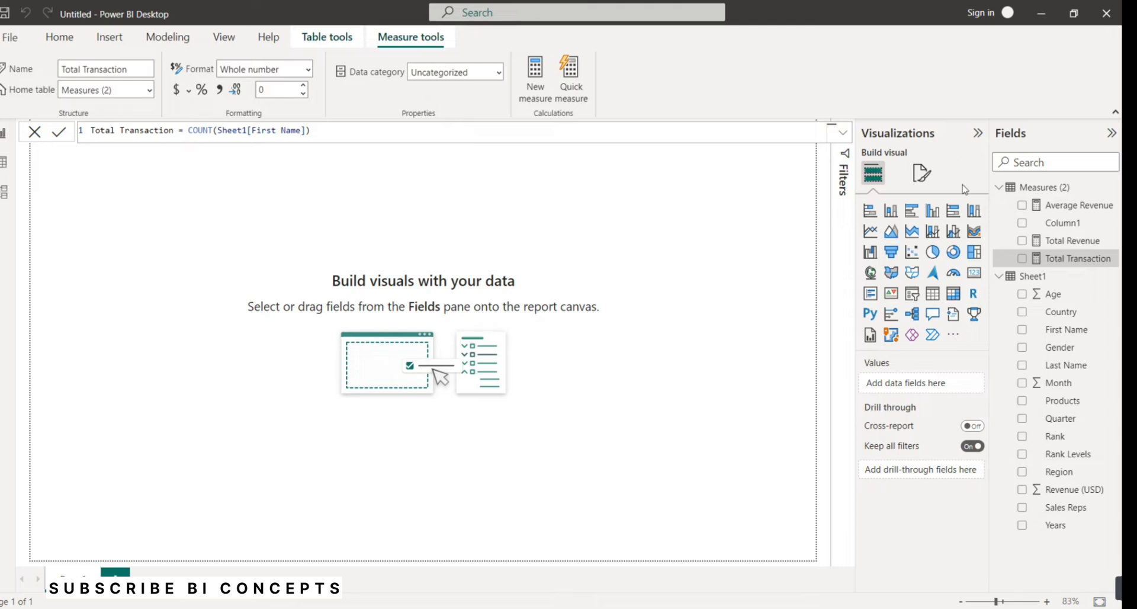
Add a measure to the Measures (2) table defined as Total Country = COUNT(Sheet1[Country]).
{"action": "right_click", "coordinate": [1043, 195]}
{"action": "key", "text": "Escape"}
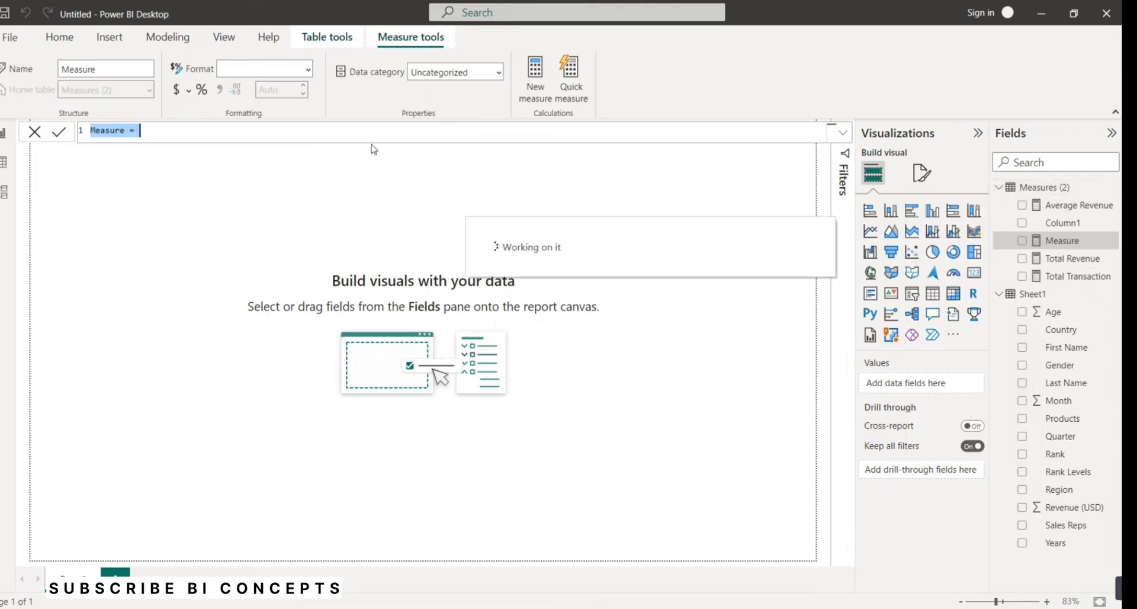
{"action": "type", "text": "To"}
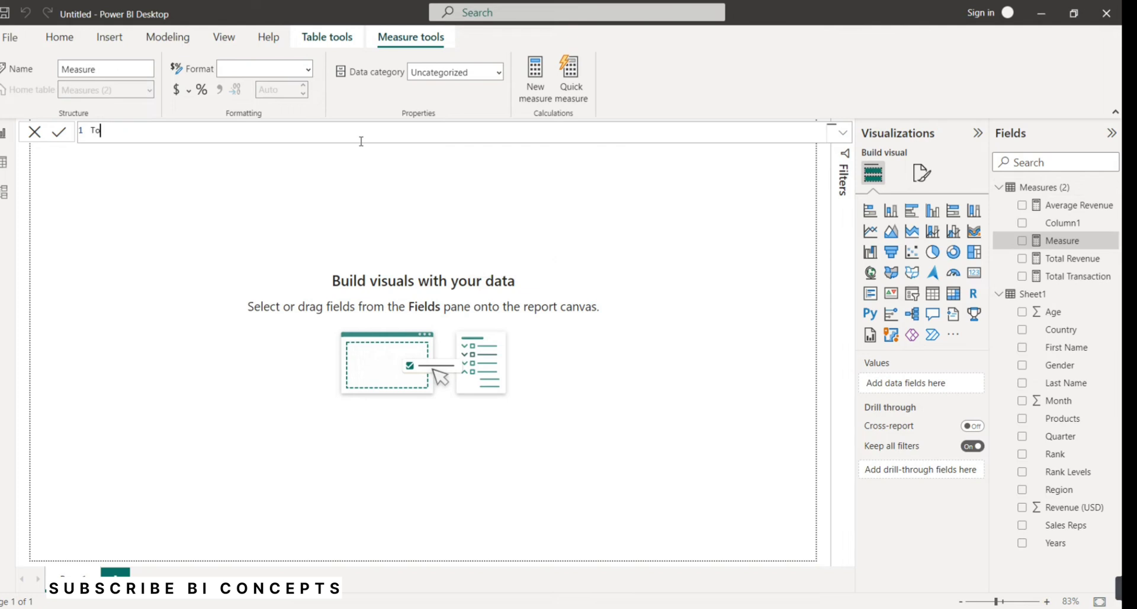
{"action": "type", "text": "tal Country = coun"}
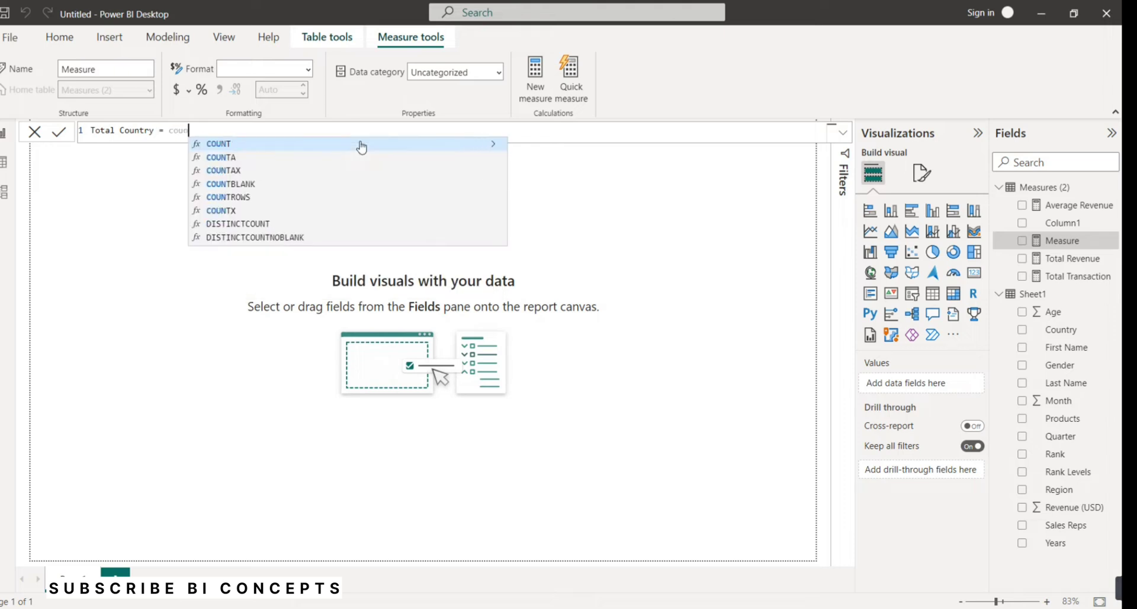
{"action": "left_click", "coordinate": [362, 146]}
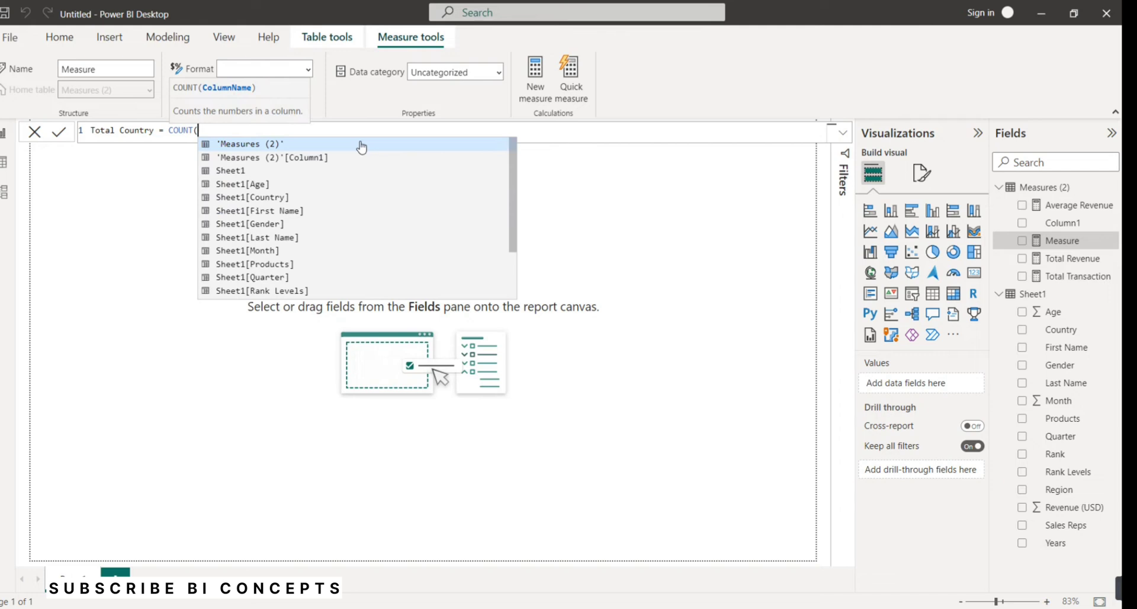
{"action": "type", "text": "countr"}
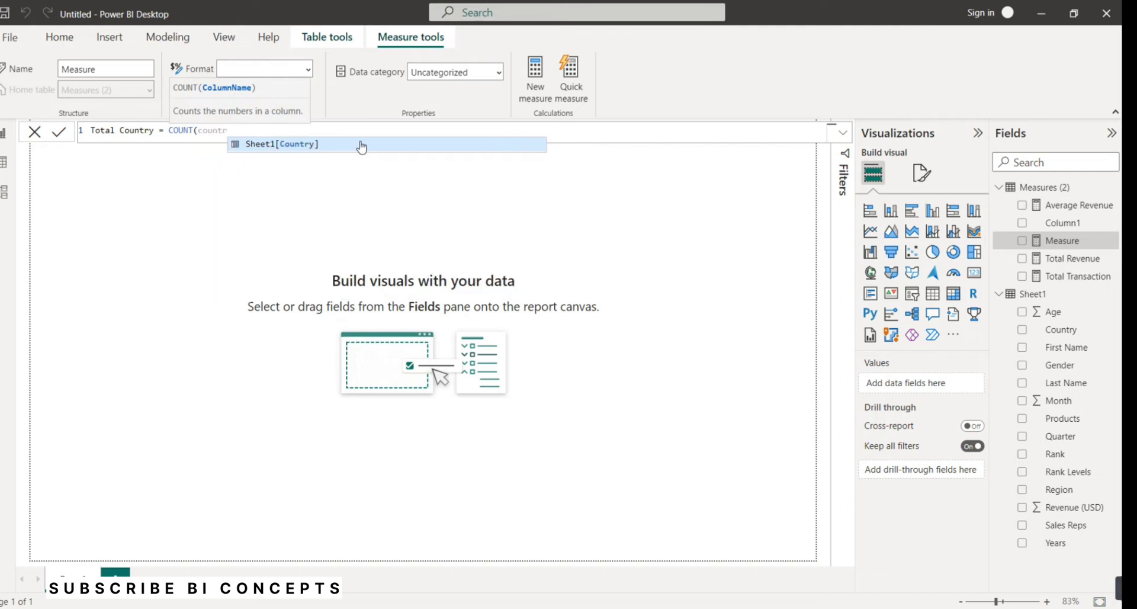
{"action": "left_click", "coordinate": [362, 144]}
{"action": "type", "text": ")"}
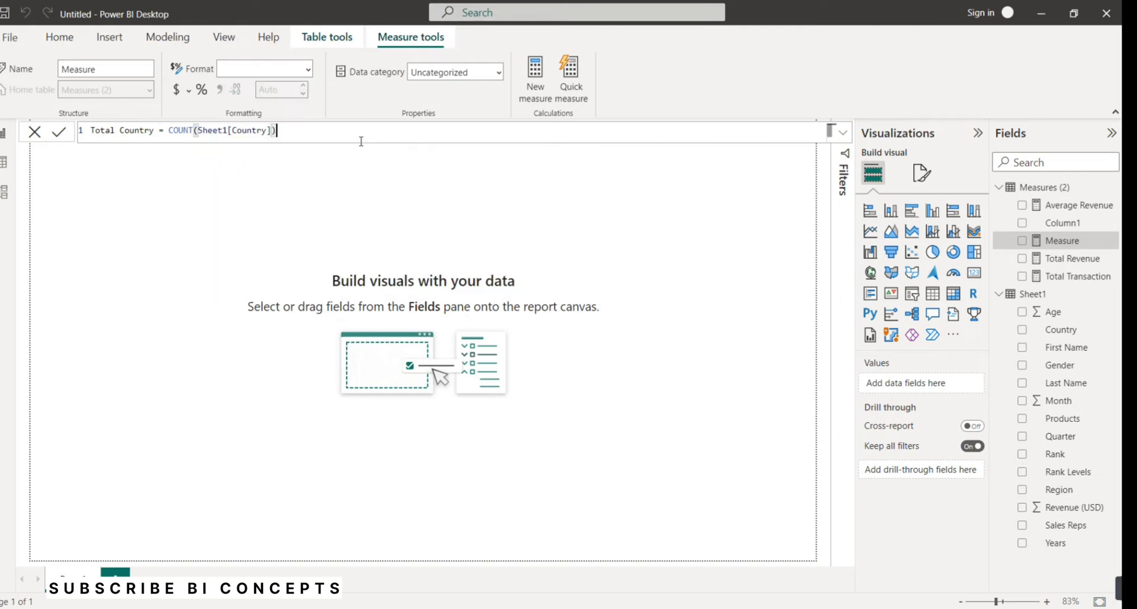
{"action": "key", "text": "Return"}
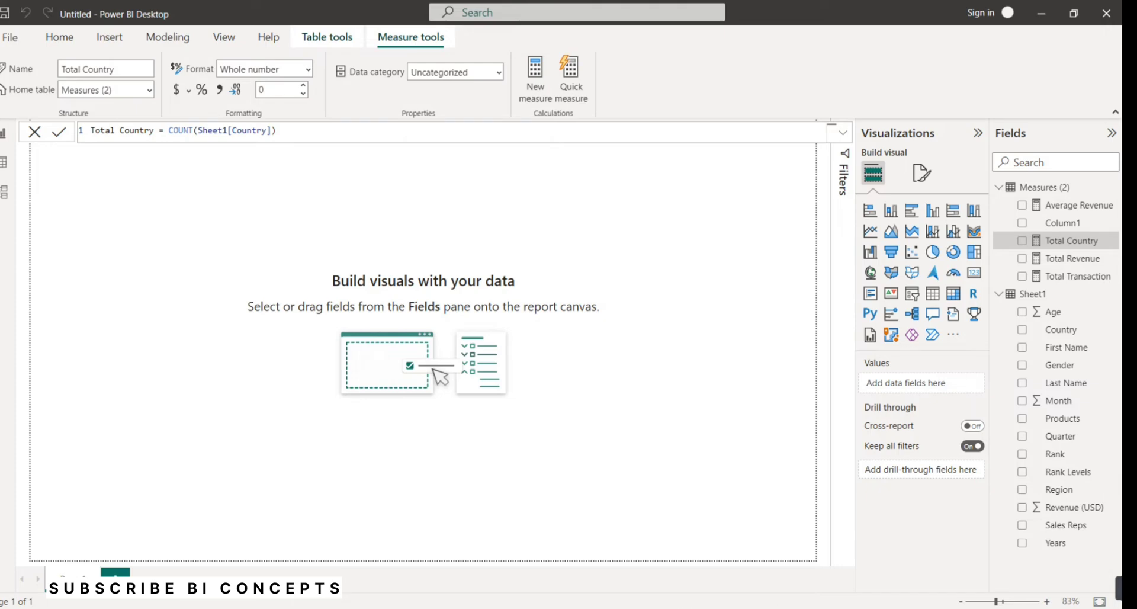
Switch to Color Hunt in the browser, copy the brown colour code #C58940 from the cream-and-brown palette, and return to Power BI.
{"action": "key", "text": "alt+Tab"}
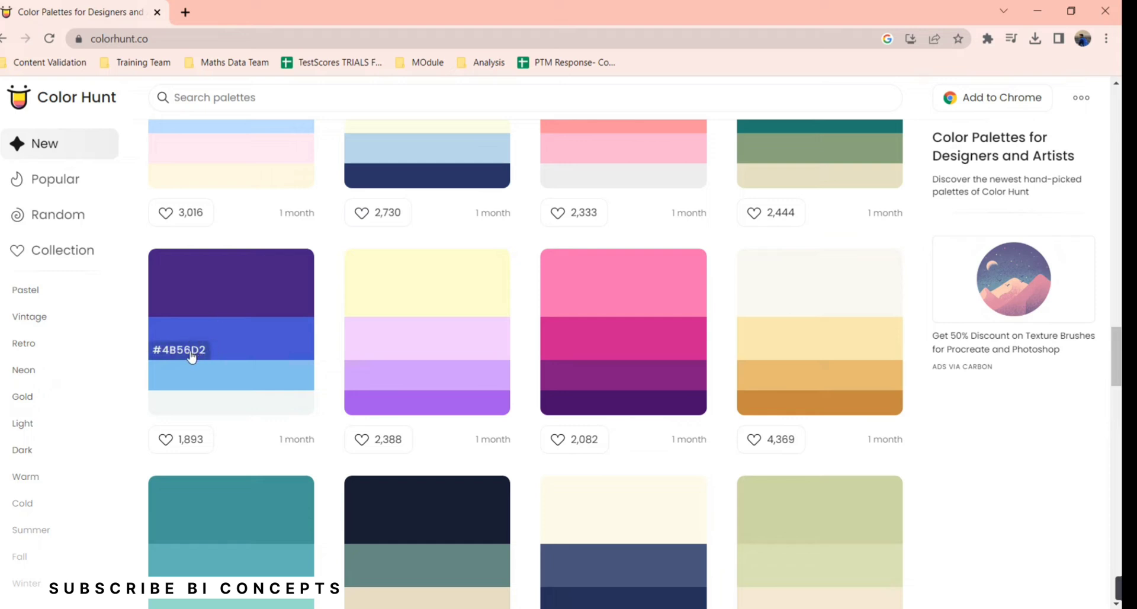
{"action": "left_click", "coordinate": [769, 406]}
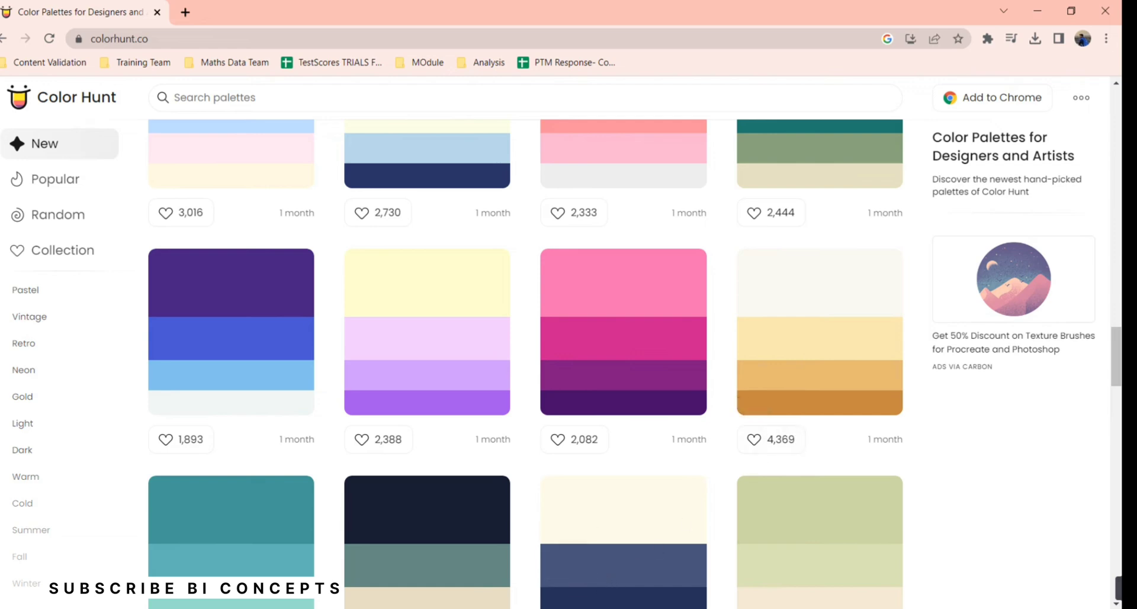
{"action": "left_click", "coordinate": [613, 608]}
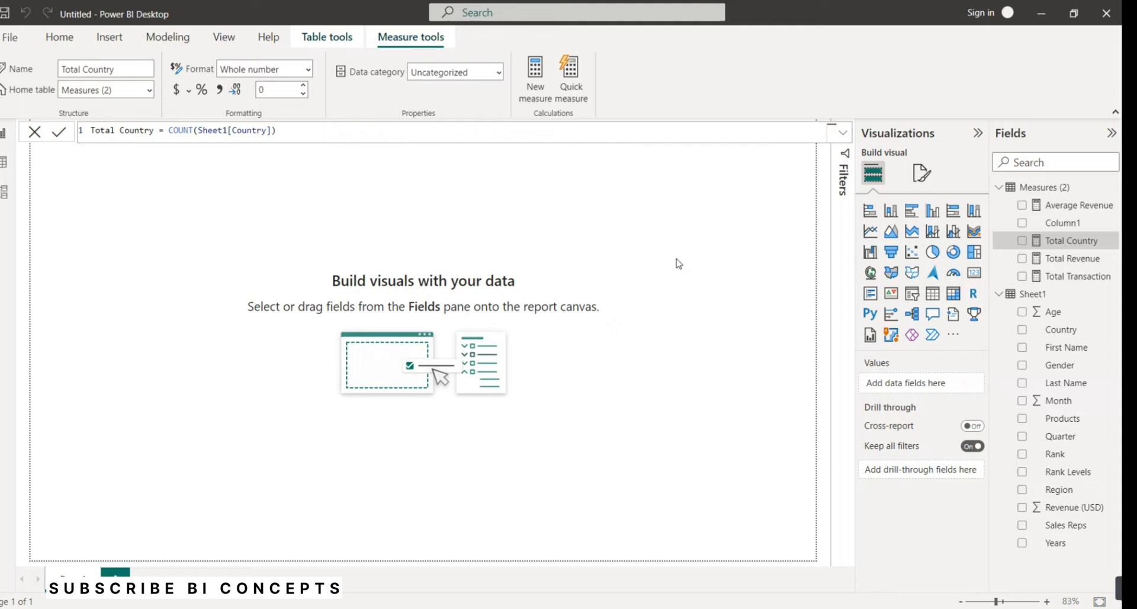
Set the report page's canvas background colour to #C58940 with 0% transparency.
{"action": "left_click", "coordinate": [918, 175]}
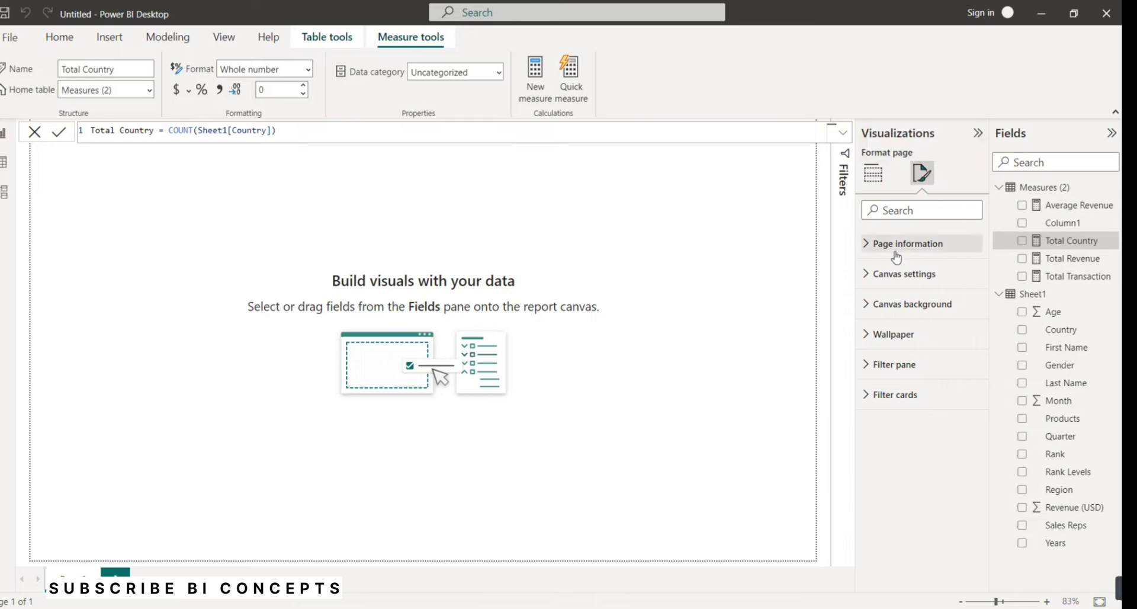
{"action": "left_click", "coordinate": [910, 304]}
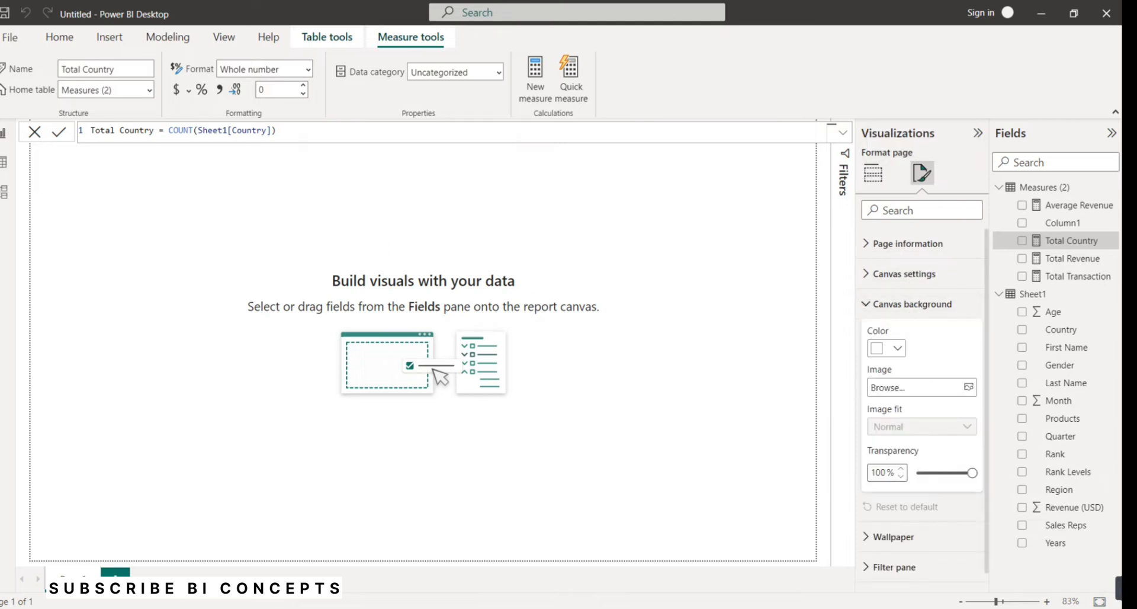
{"action": "left_click", "coordinate": [899, 351]}
{"action": "left_click", "coordinate": [914, 317]}
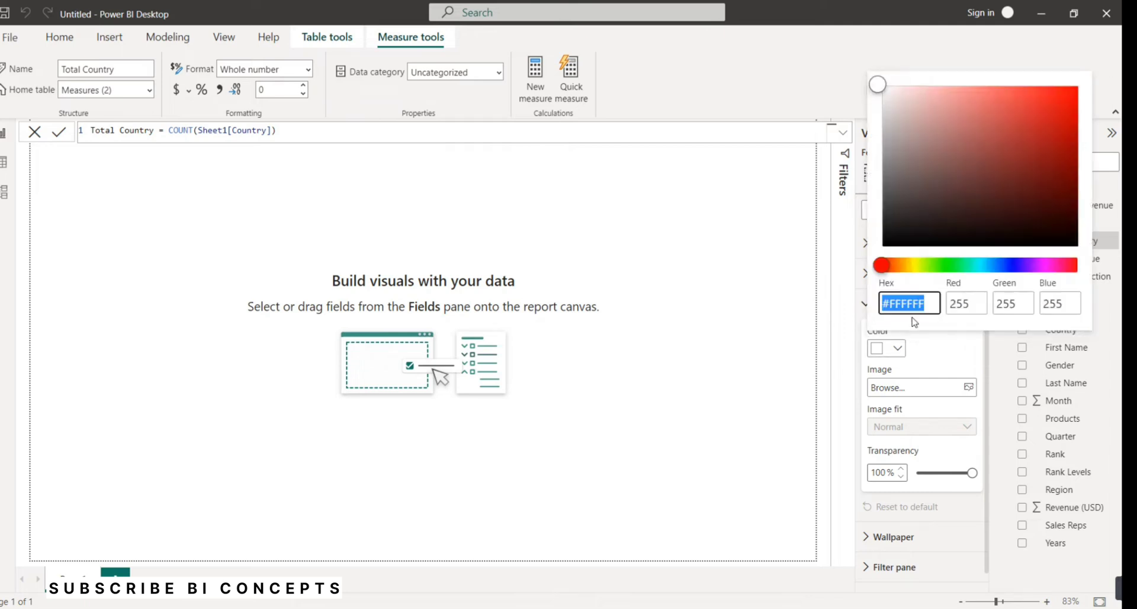
{"action": "key", "text": "ctrl+v"}
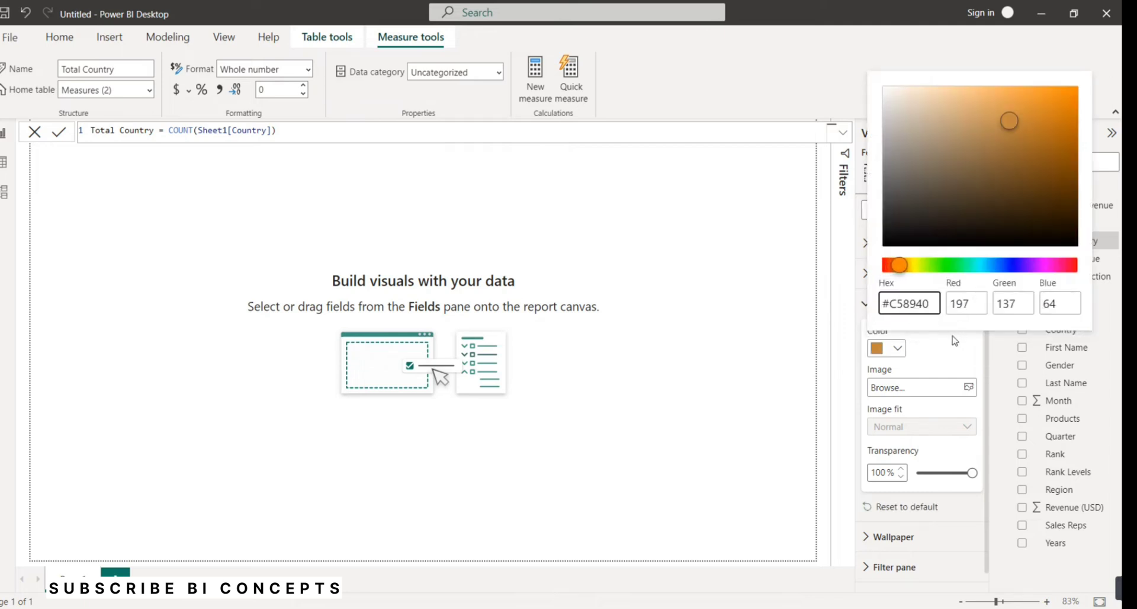
{"action": "left_click", "coordinate": [943, 345]}
{"action": "left_click_drag", "start_coordinate": [972, 473], "coordinate": [918, 473]}
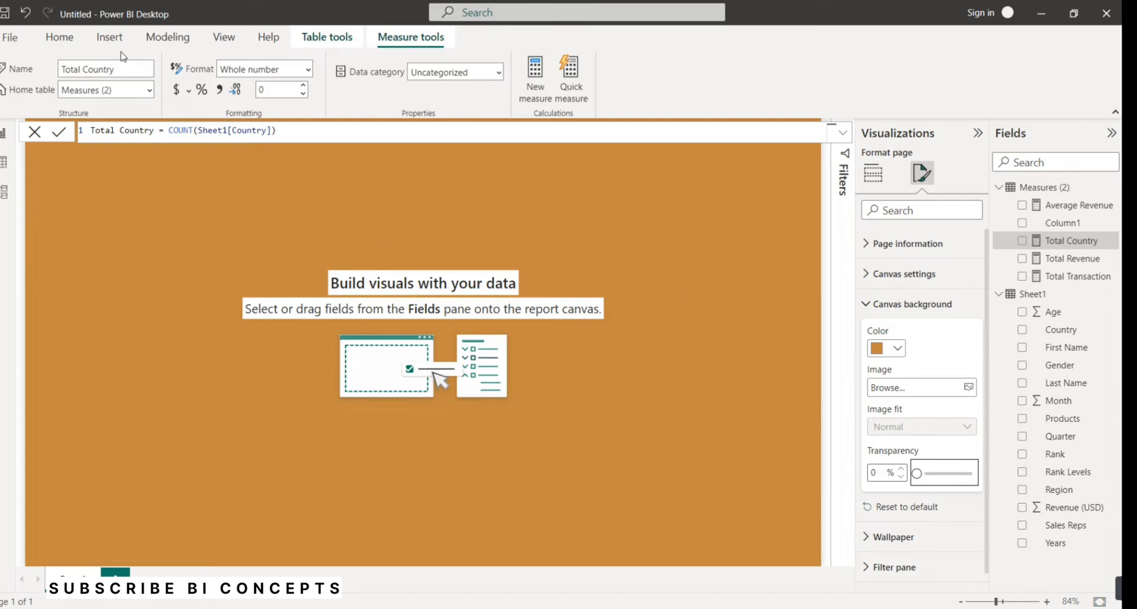
Insert a rectangle shape with both upper corners rounded onto the report page.
{"action": "left_click", "coordinate": [109, 37]}
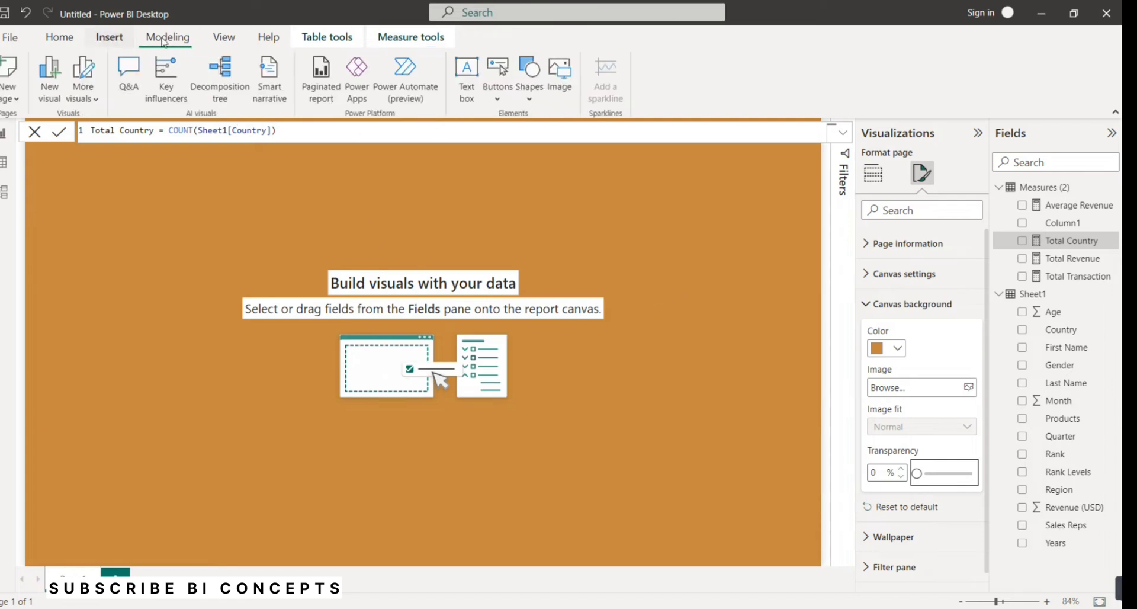
{"action": "left_click", "coordinate": [530, 95]}
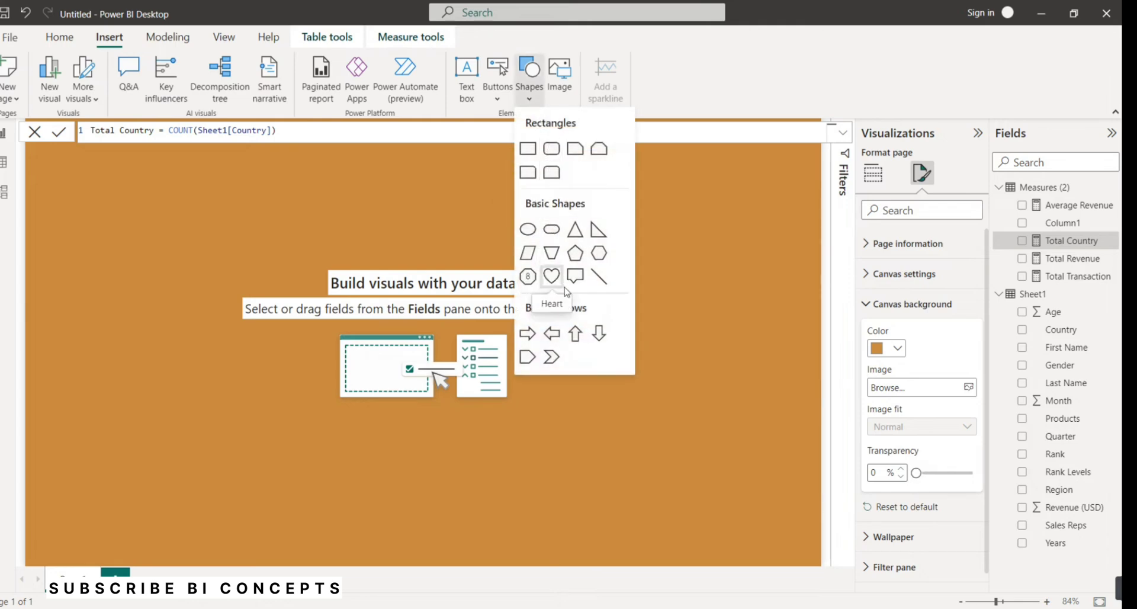
{"action": "left_click", "coordinate": [552, 172]}
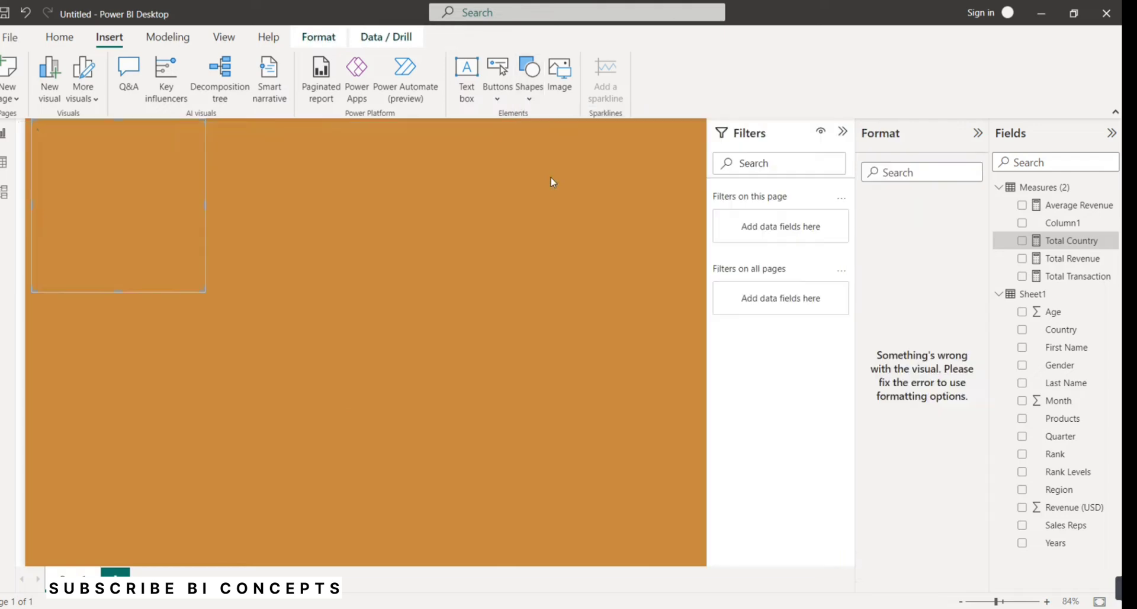
Align the rounded rectangle with the page's upper-left corner and shorten it slightly from its lower edge.
{"action": "left_click_drag", "start_coordinate": [147, 172], "coordinate": [147, 179]}
{"action": "key", "text": "Left"}
{"action": "key", "text": "Left"}
{"action": "key", "text": "Left"}
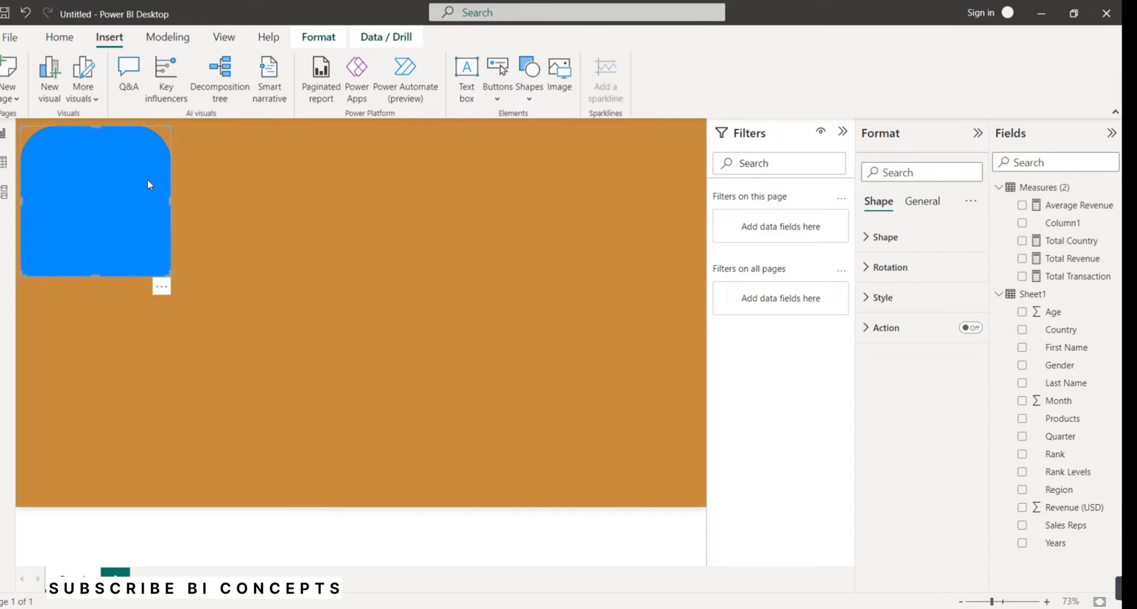
{"action": "key", "text": "Up"}
{"action": "key", "text": "Up"}
{"action": "key", "text": "Up"}
{"action": "key", "text": "Up"}
{"action": "key", "text": "Up"}
{"action": "key", "text": "Left"}
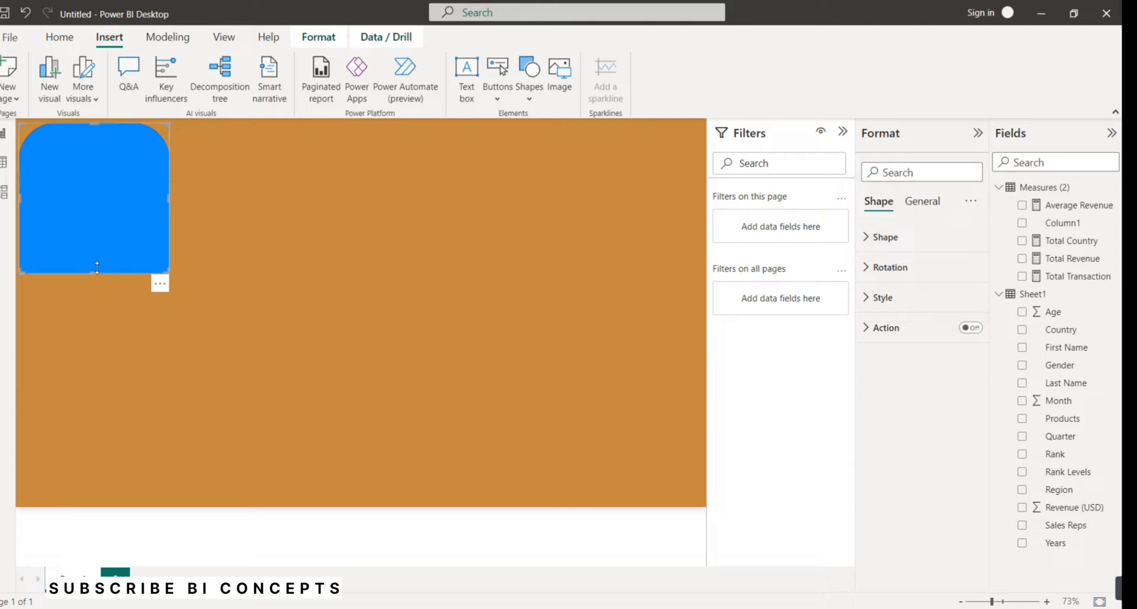
{"action": "left_click_drag", "start_coordinate": [96, 269], "coordinate": [101, 247]}
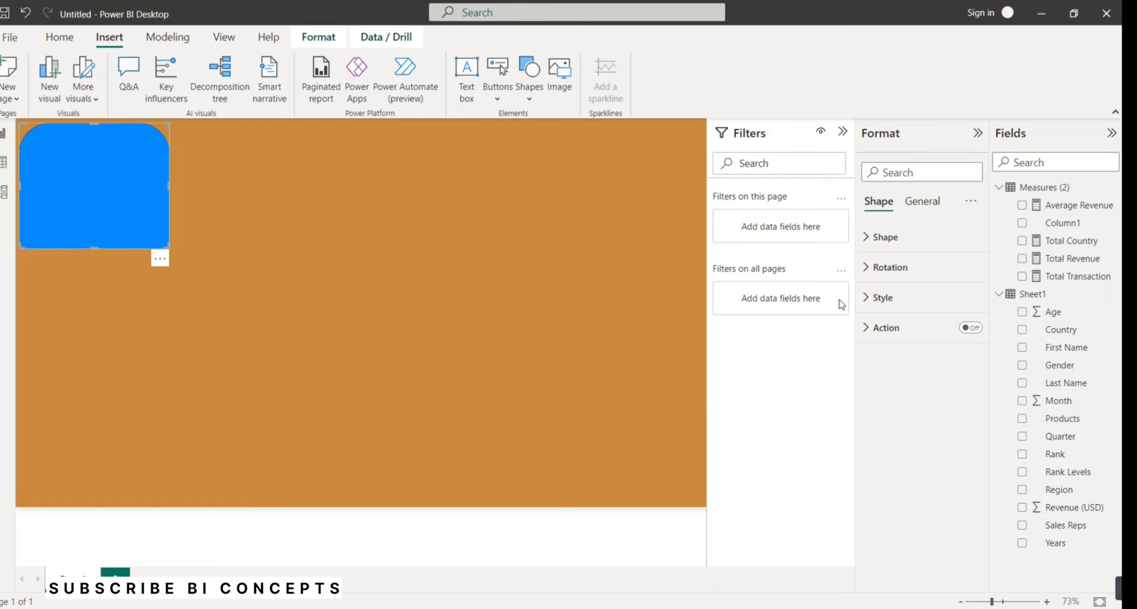
Rotate the rounded rectangle by 270° overall so that its rounded corners face the page's left edge.
{"action": "left_click", "coordinate": [897, 272]}
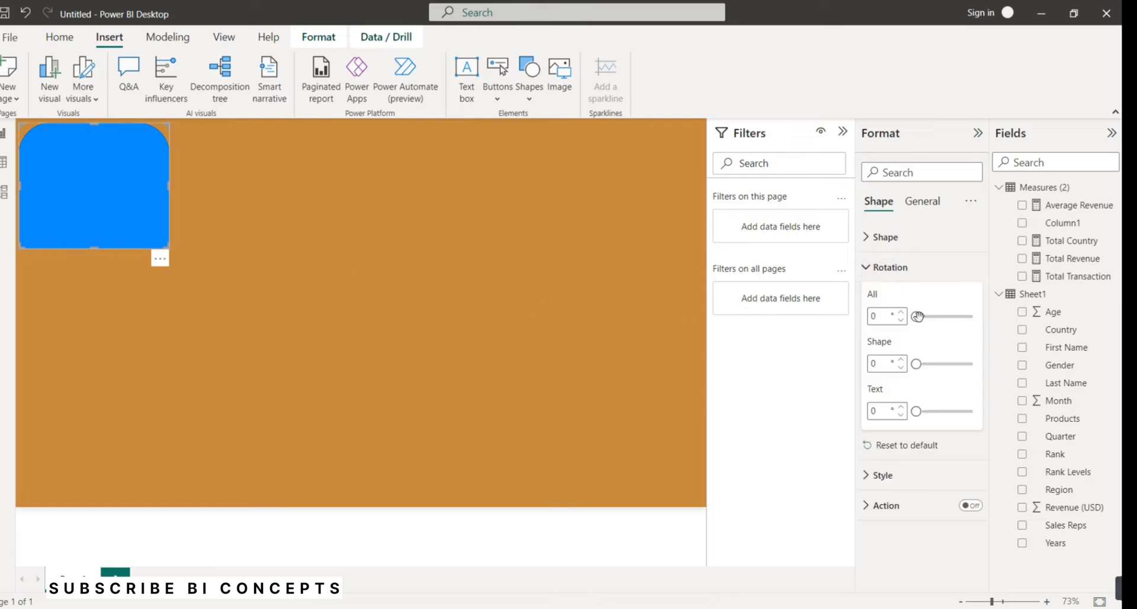
{"action": "left_click_drag", "start_coordinate": [917, 317], "coordinate": [869, 315]}
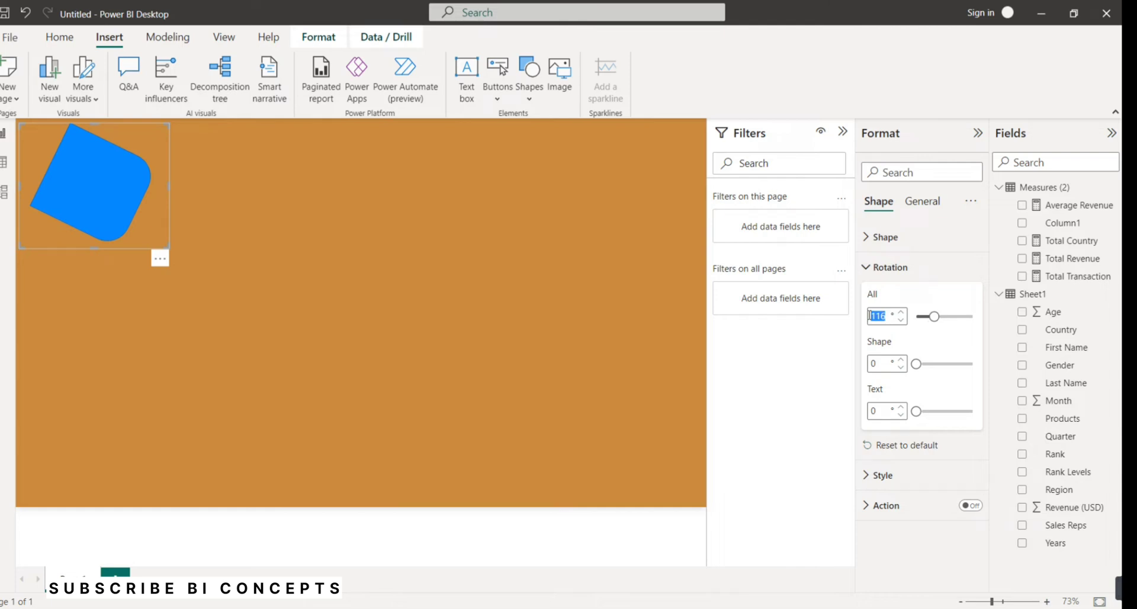
{"action": "type", "text": "18"}
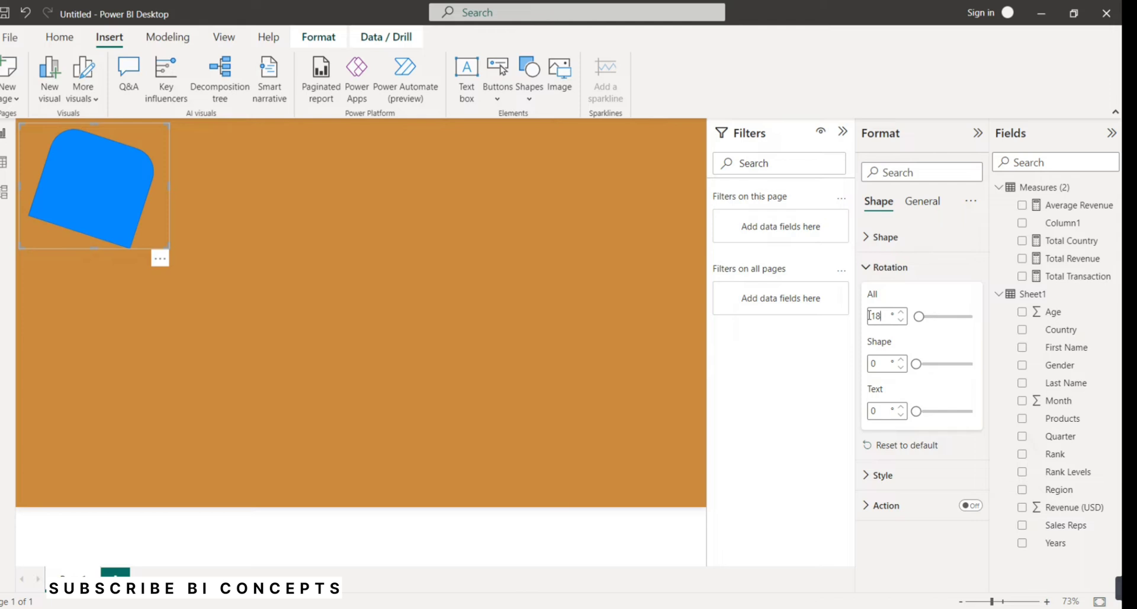
{"action": "type", "text": "0"}
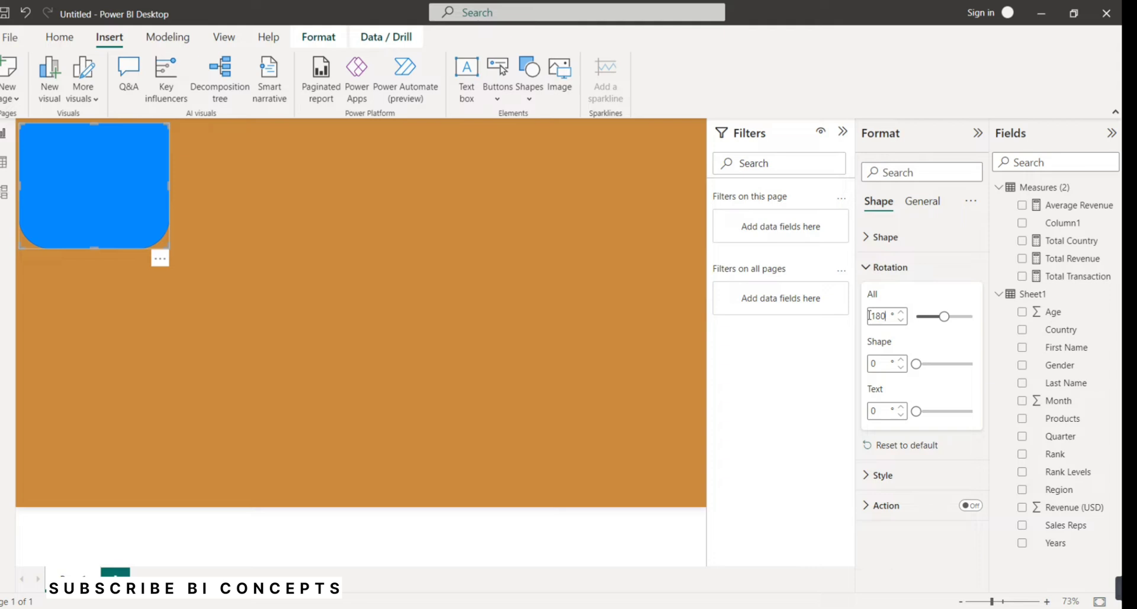
{"action": "key", "text": "BackSpace"}
{"action": "key", "text": "BackSpace"}
{"action": "key", "text": "BackSpace"}
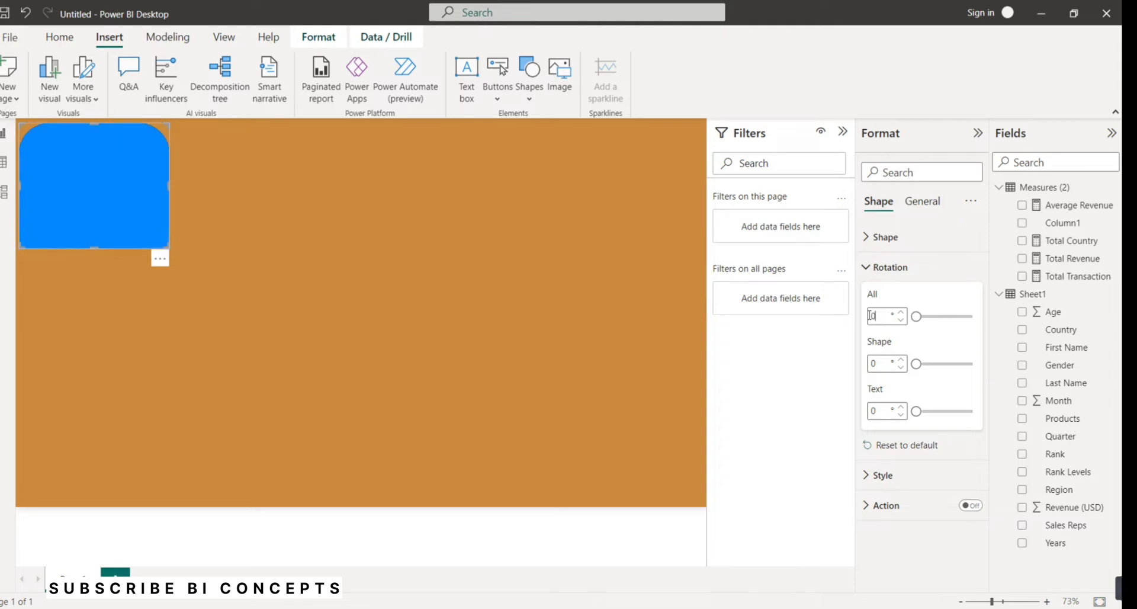
{"action": "type", "text": "270"}
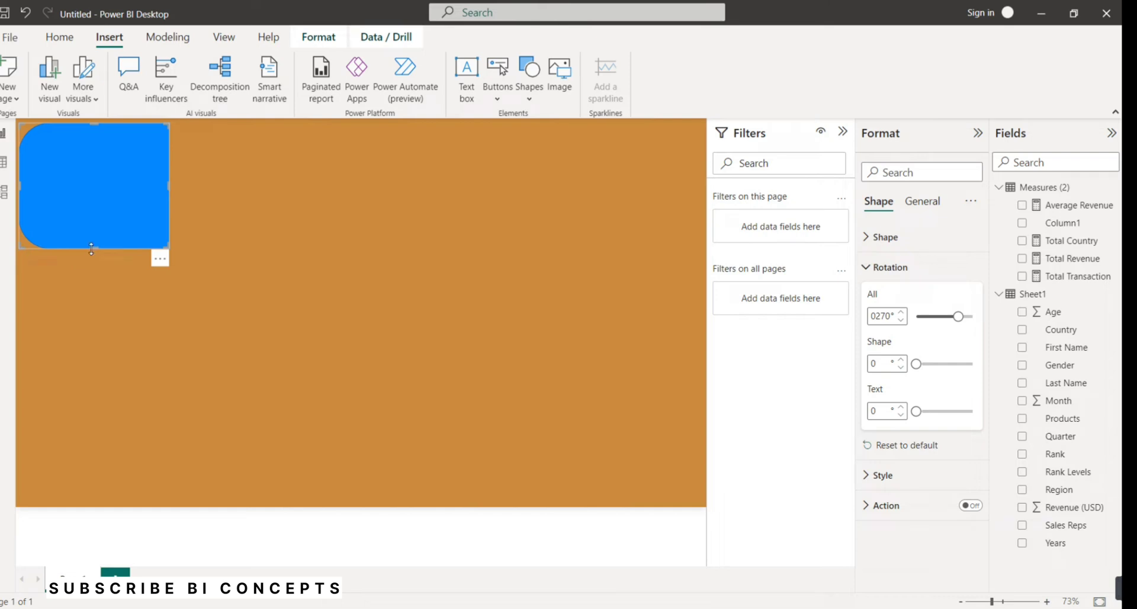
Stretch the rotated rectangle down to the page's lower edge and narrow it into a sidebar.
{"action": "left_click_drag", "start_coordinate": [92, 248], "coordinate": [89, 501]}
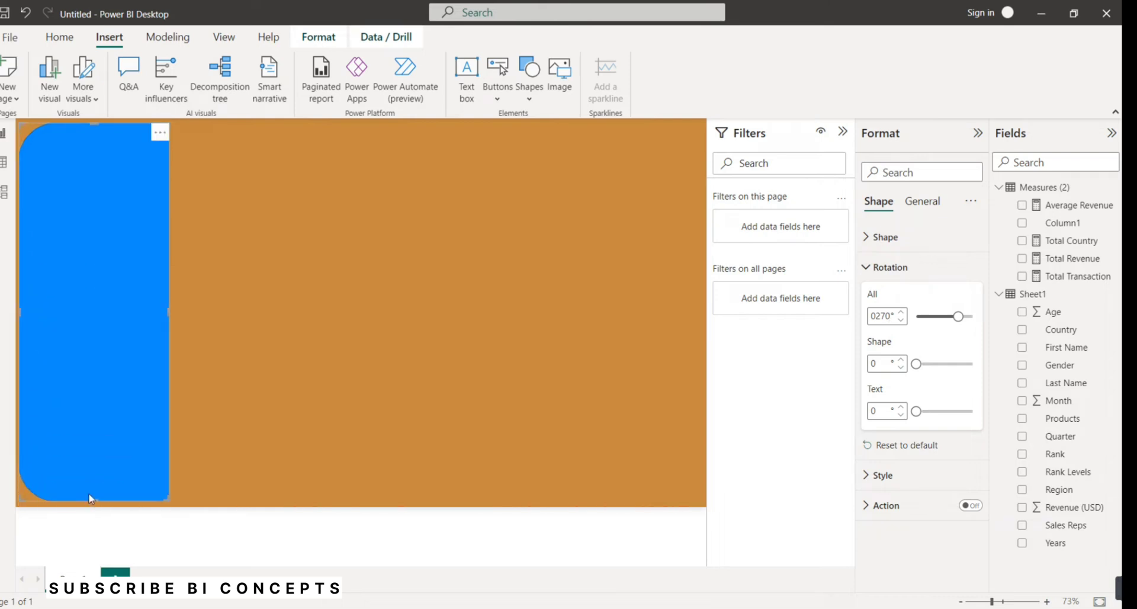
{"action": "key", "text": "Down"}
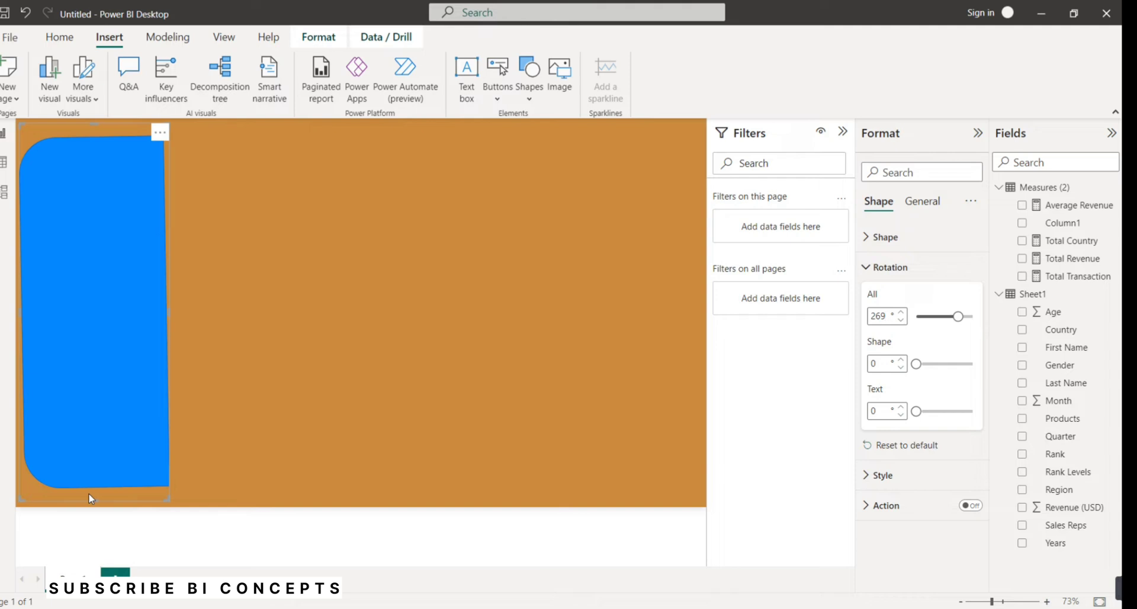
{"action": "key", "text": "Up"}
{"action": "left_click", "coordinate": [188, 454]}
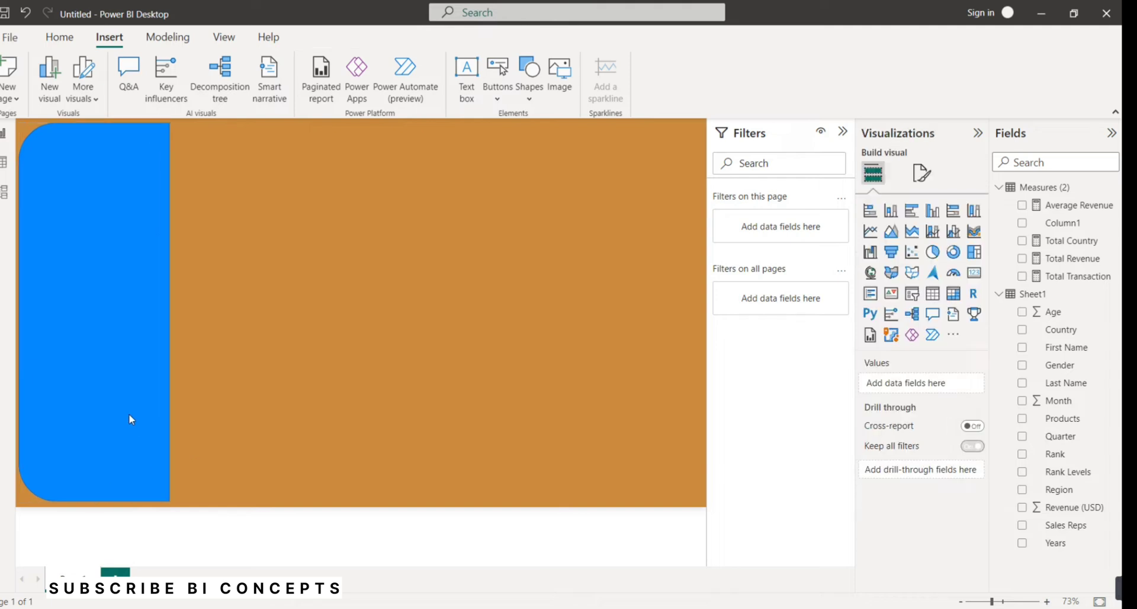
{"action": "left_click", "coordinate": [104, 394]}
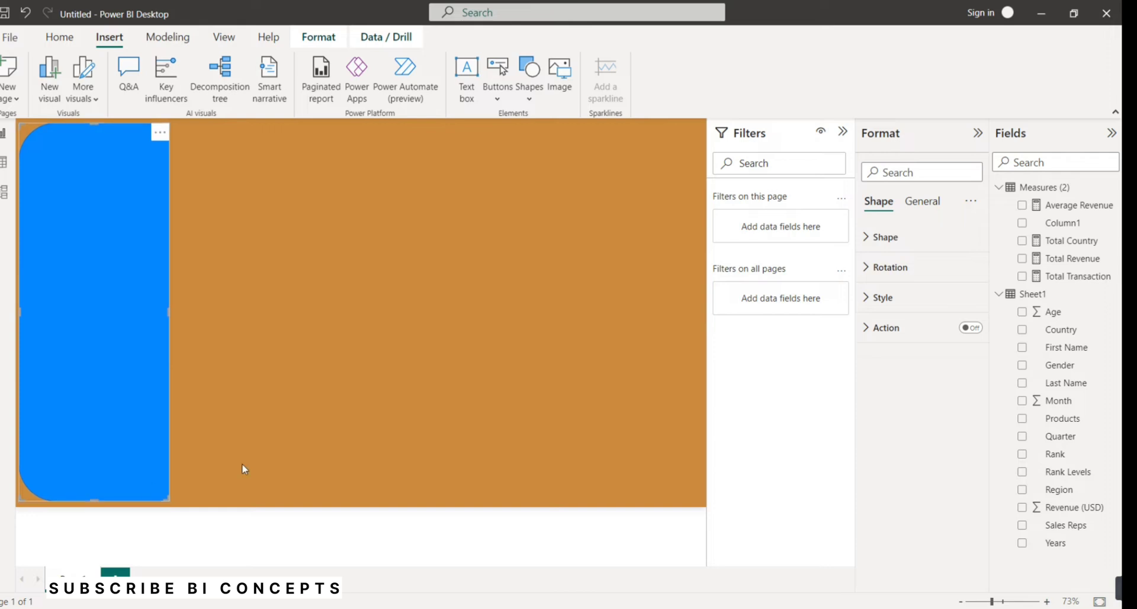
{"action": "left_click_drag", "start_coordinate": [165, 315], "coordinate": [128, 314]}
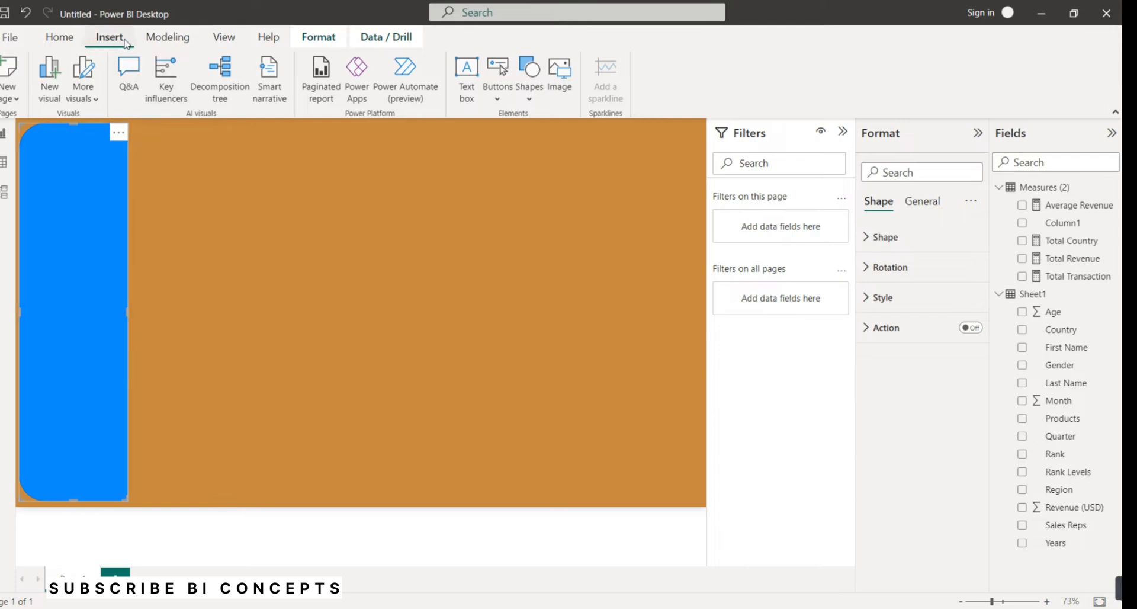
Insert a second rectangle with both upper corners rounded and rotate it by 90° overall.
{"action": "left_click", "coordinate": [529, 103]}
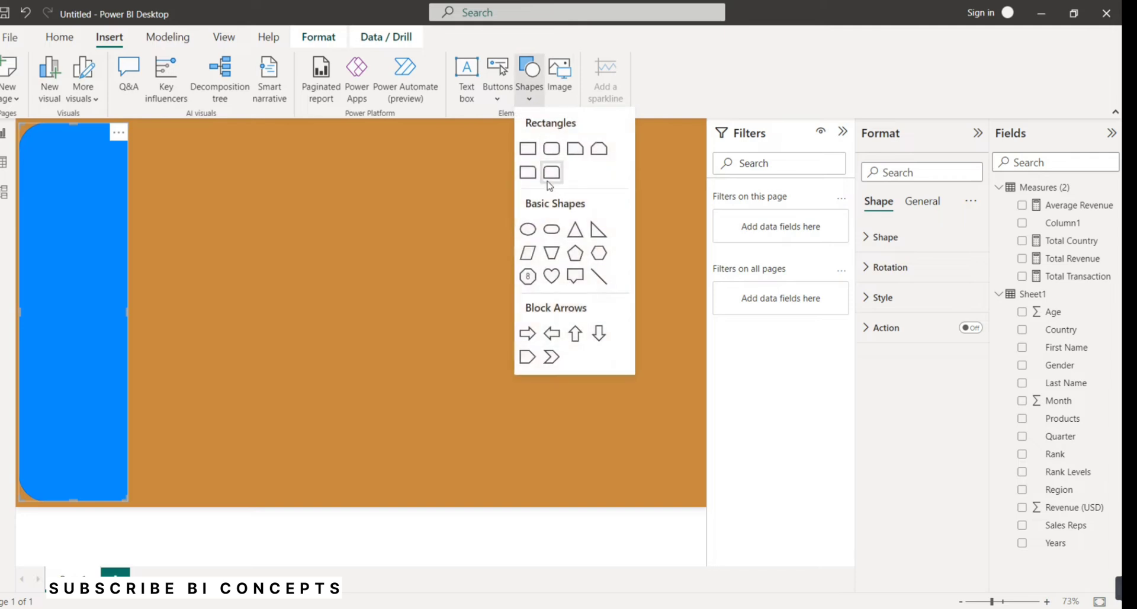
{"action": "left_click", "coordinate": [551, 171]}
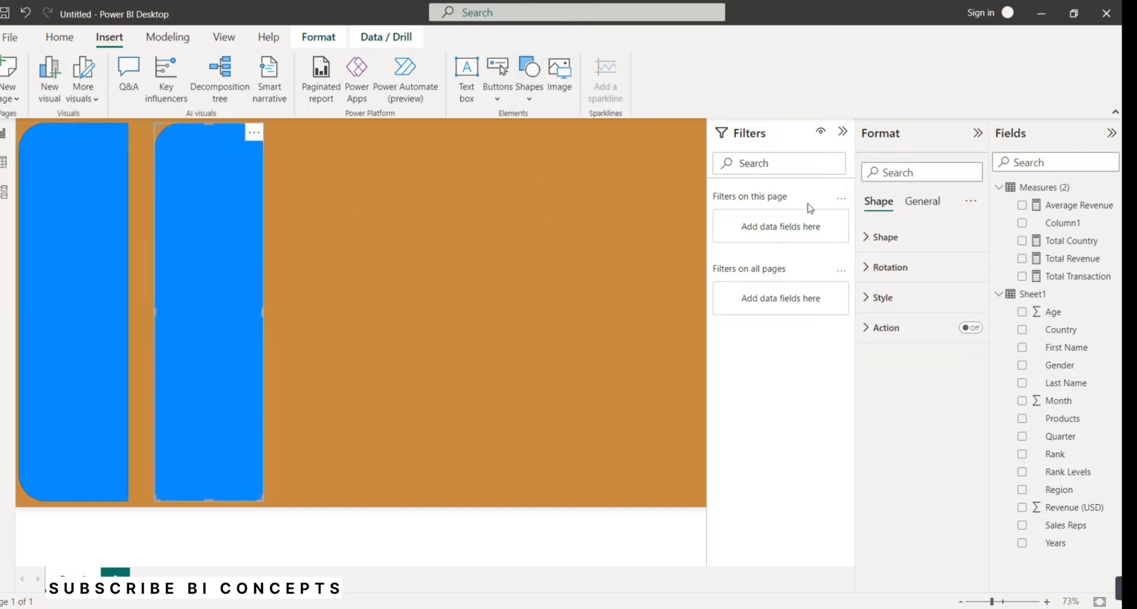
{"action": "left_click", "coordinate": [890, 267]}
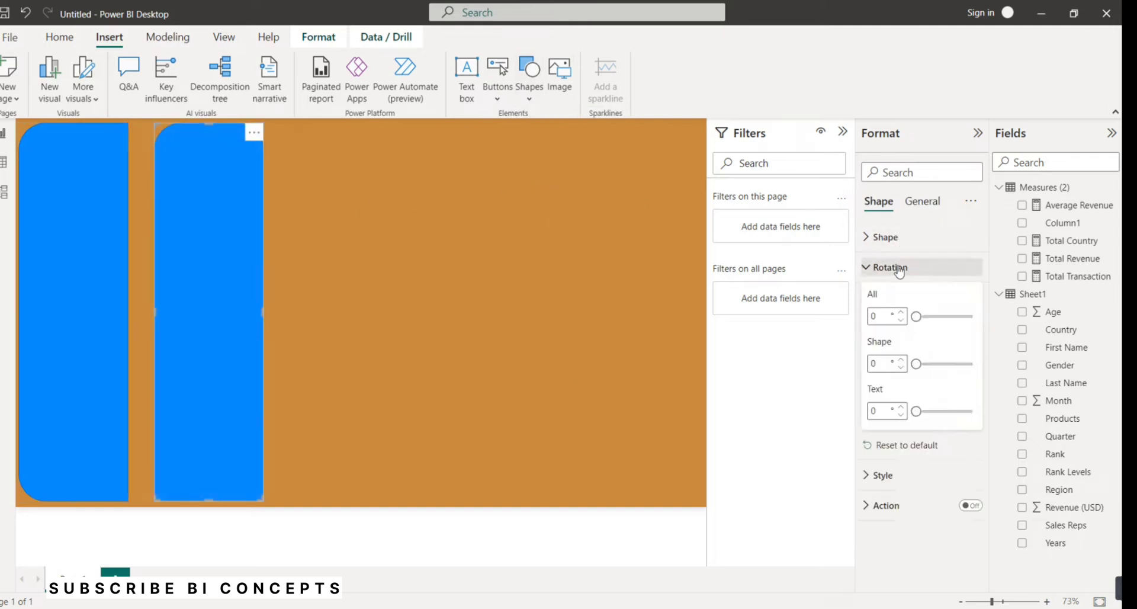
{"action": "double_click", "coordinate": [887, 321]}
{"action": "type", "text": "90"}
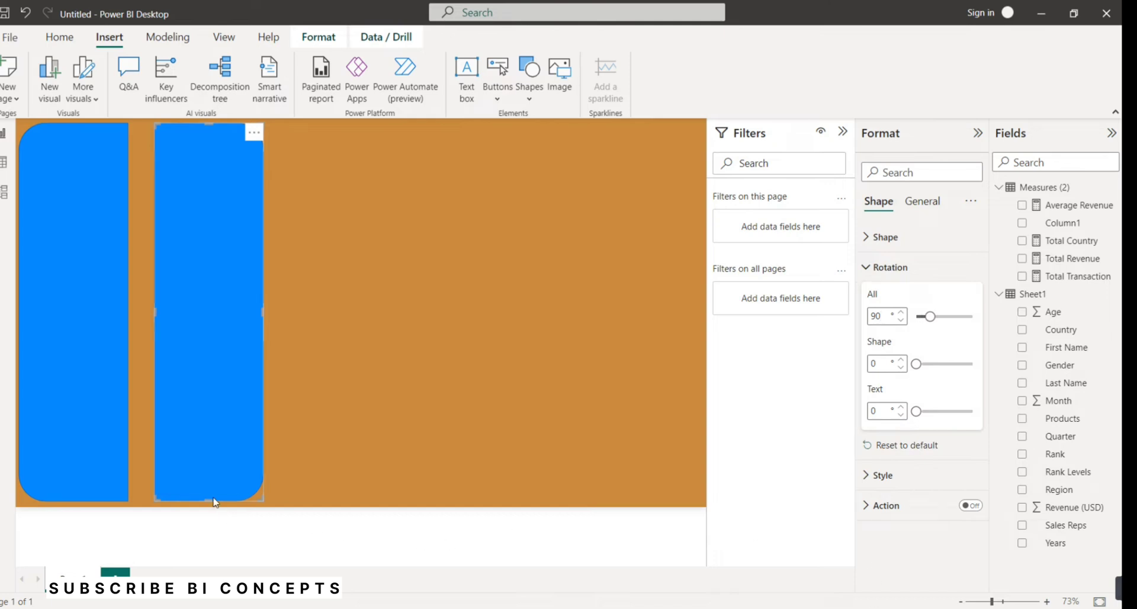
Shorten the second rectangle, place it against the sidebar's upper end, and widen it to the page's right edge as a header.
{"action": "left_click_drag", "start_coordinate": [209, 500], "coordinate": [165, 165]}
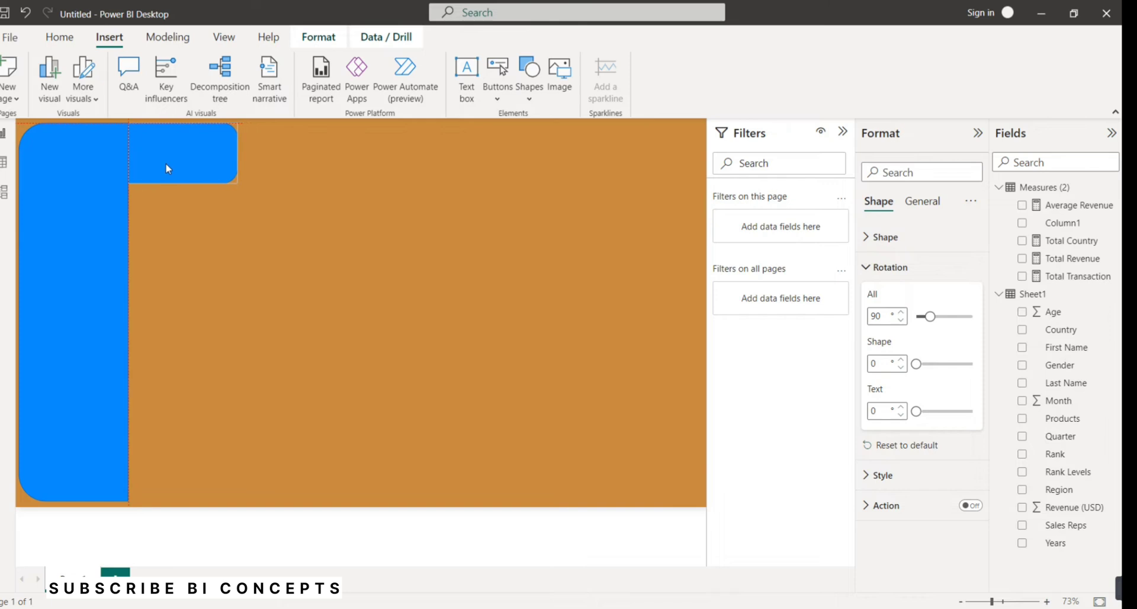
{"action": "left_click_drag", "start_coordinate": [237, 153], "coordinate": [702, 170]}
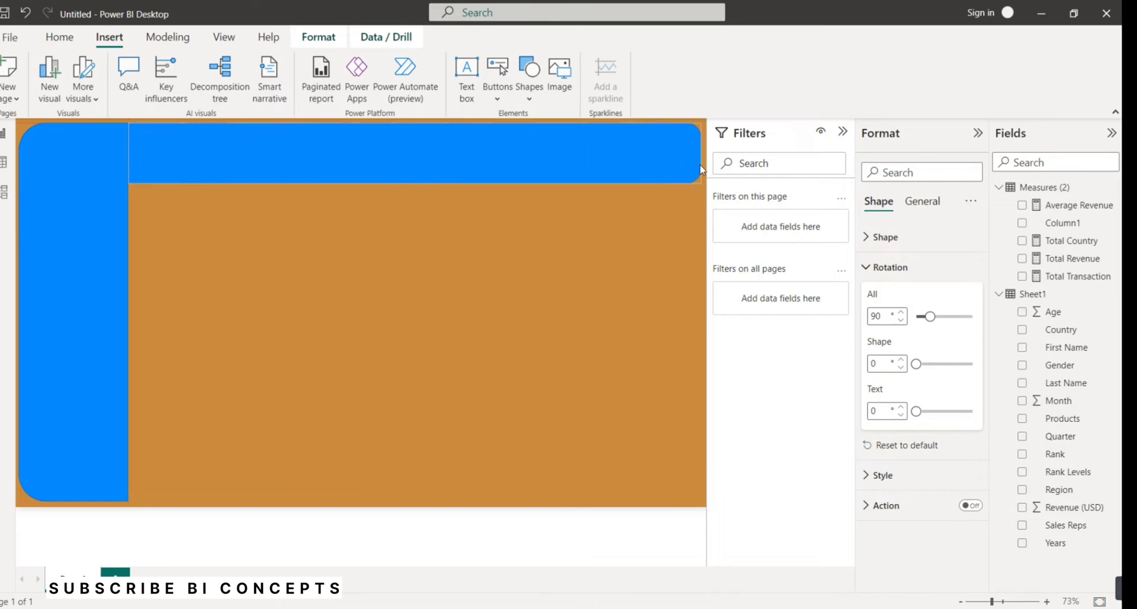
{"action": "left_click", "coordinate": [622, 238]}
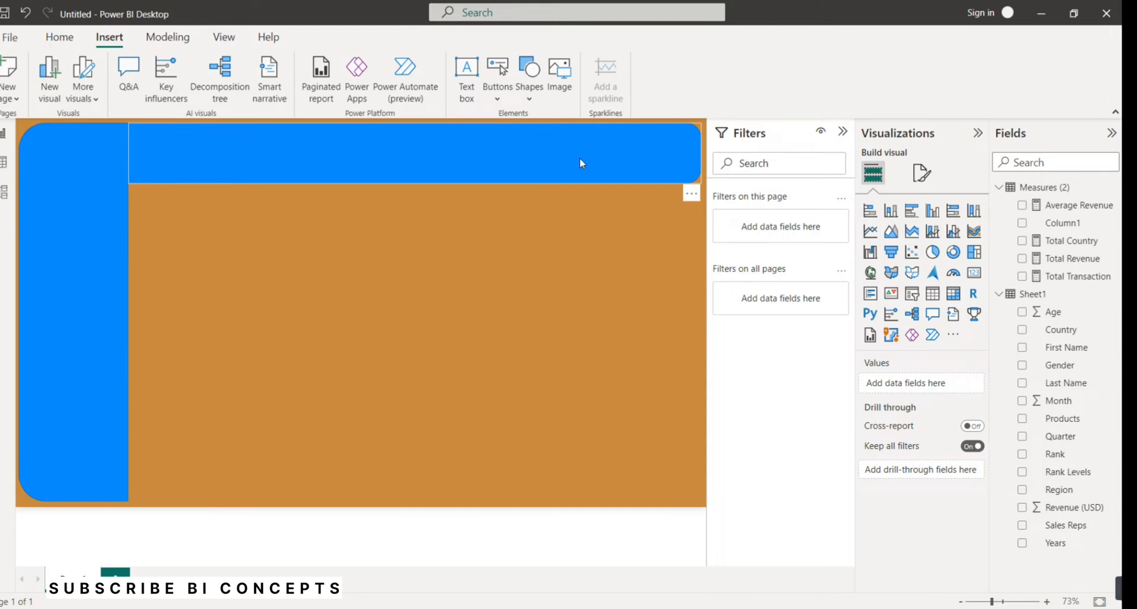
Turn off the border of both the header shape and the sidebar shape.
{"action": "left_click", "coordinate": [461, 169]}
{"action": "left_click", "coordinate": [924, 204]}
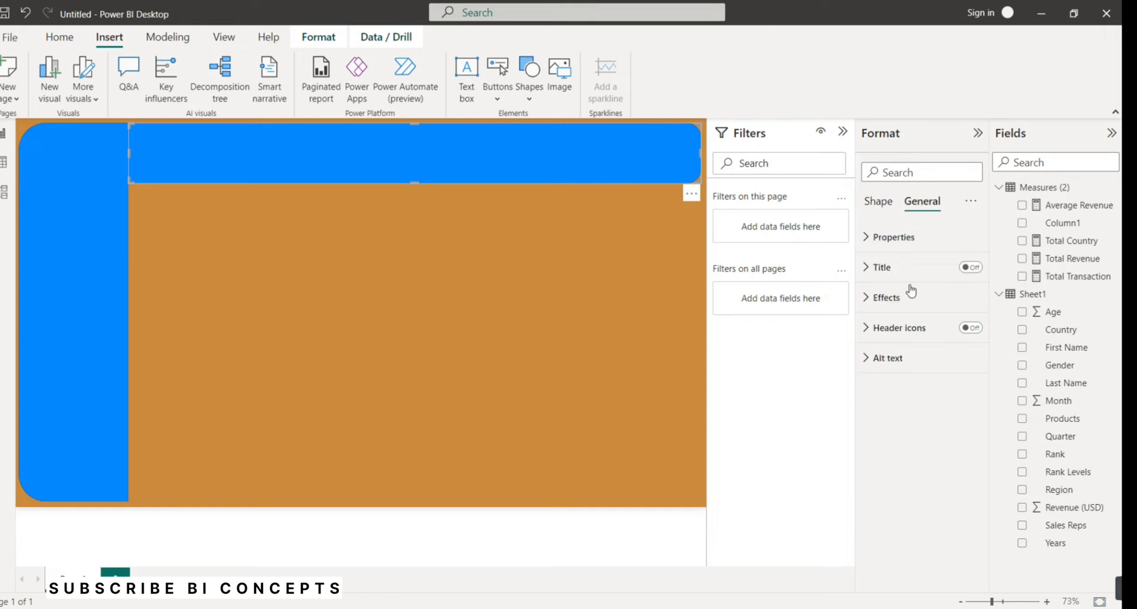
{"action": "left_click", "coordinate": [889, 298]}
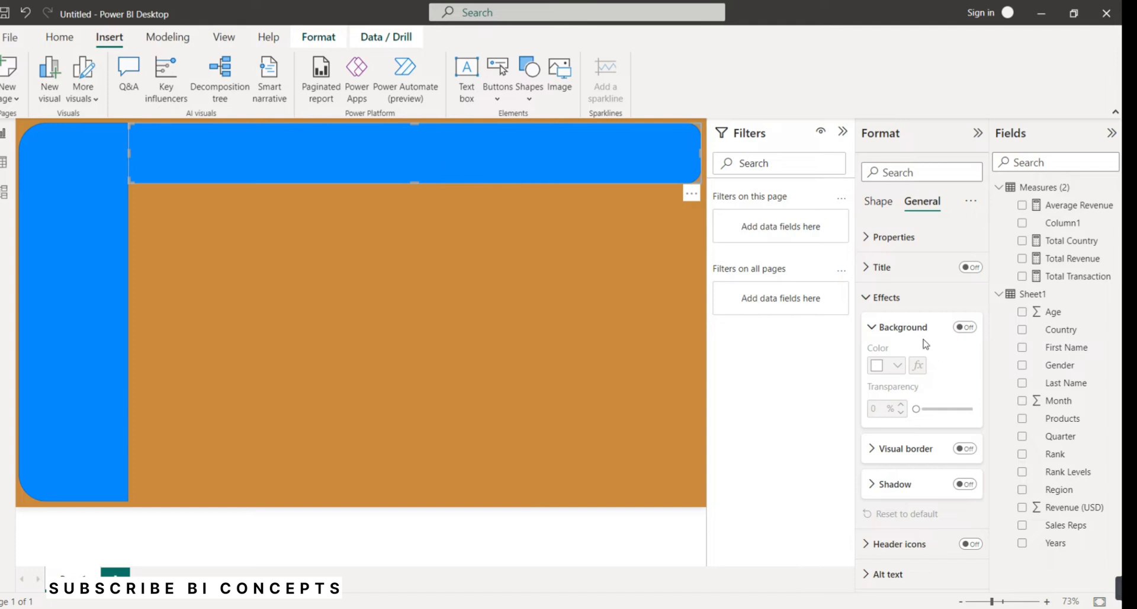
{"action": "left_click", "coordinate": [878, 202]}
{"action": "left_click", "coordinate": [889, 297]}
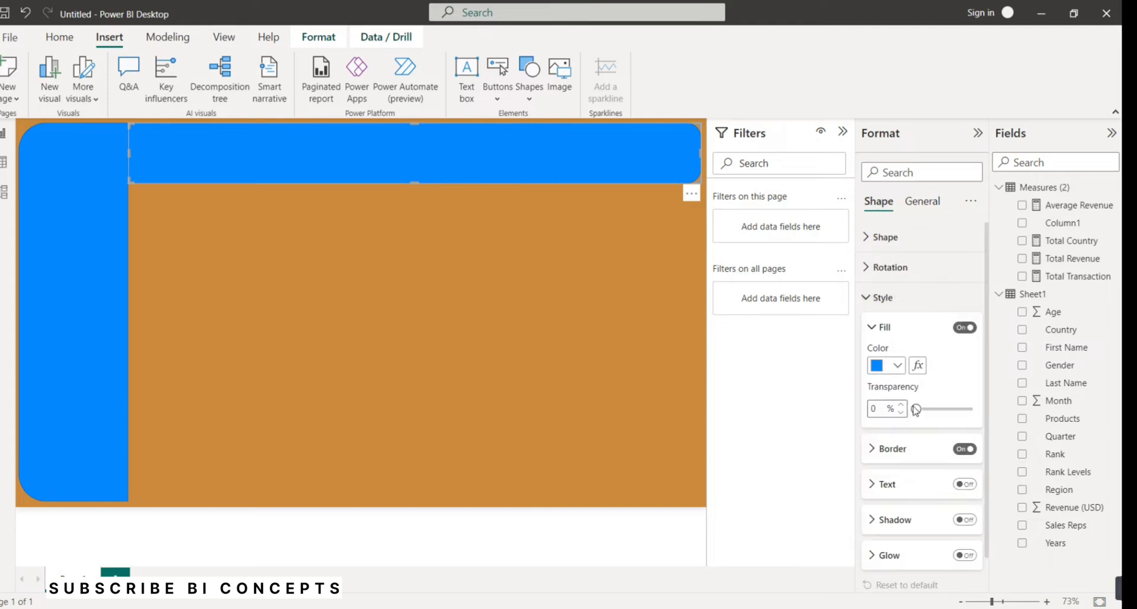
{"action": "left_click", "coordinate": [964, 448]}
{"action": "left_click", "coordinate": [101, 269]}
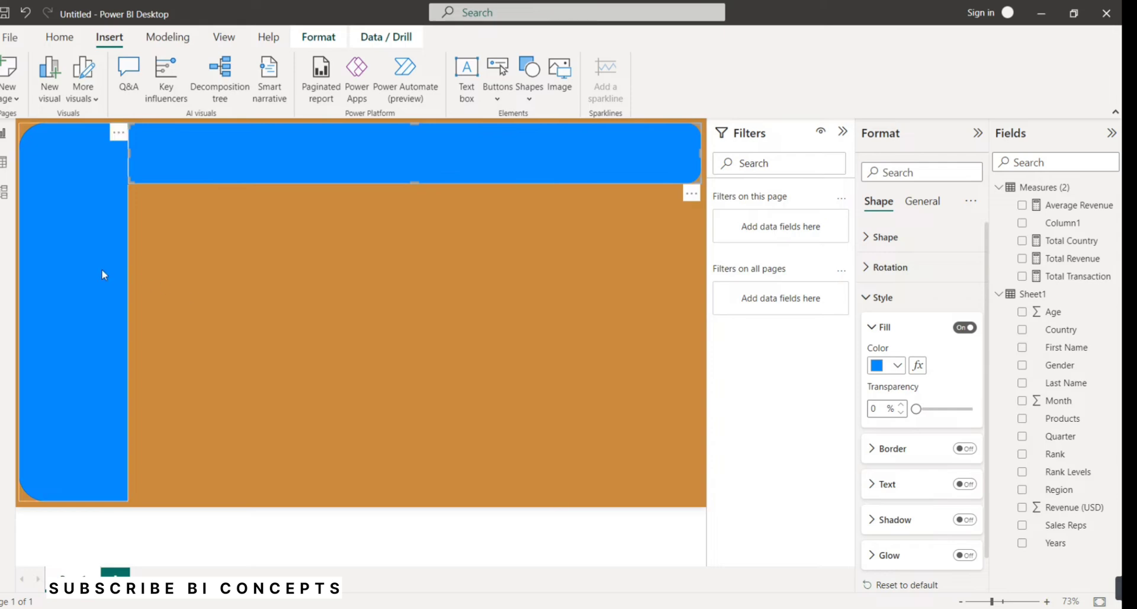
{"action": "left_click", "coordinate": [962, 451]}
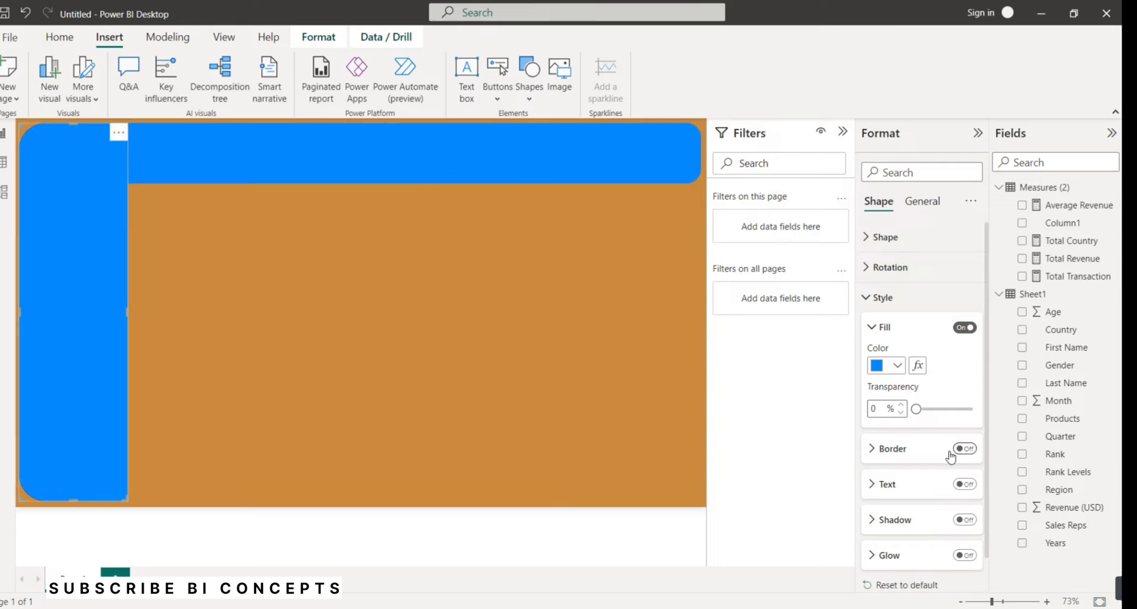
Select the header shape, switch to Color Hunt to copy #E5BA73 from the cream-and-brown palette, and return to Power BI.
{"action": "left_click", "coordinate": [492, 172]}
{"action": "left_click", "coordinate": [334, 159]}
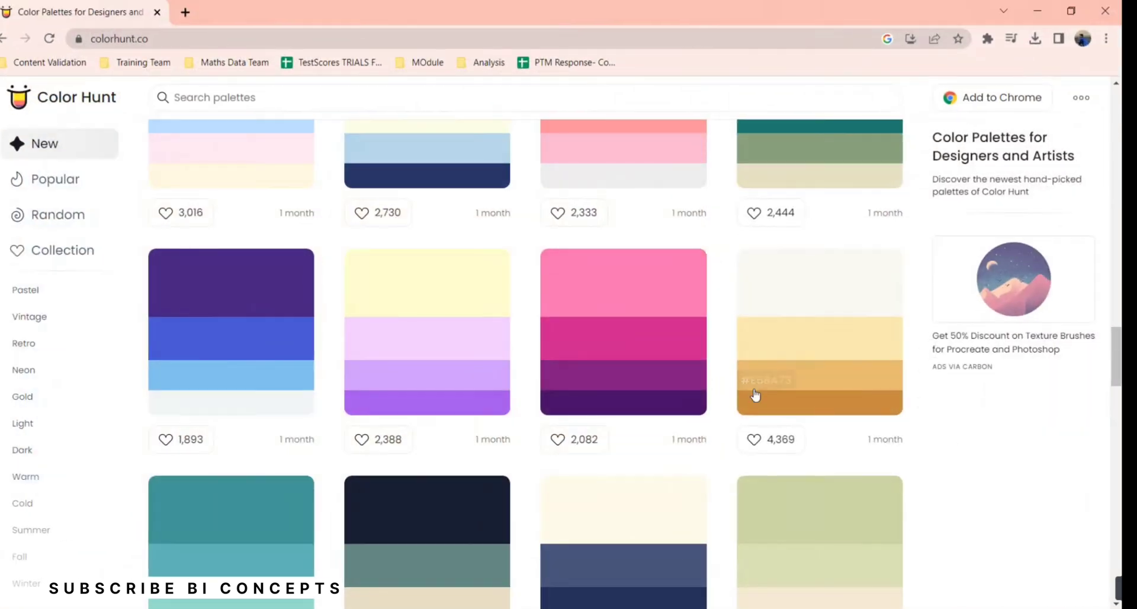
{"action": "left_click", "coordinate": [757, 402]}
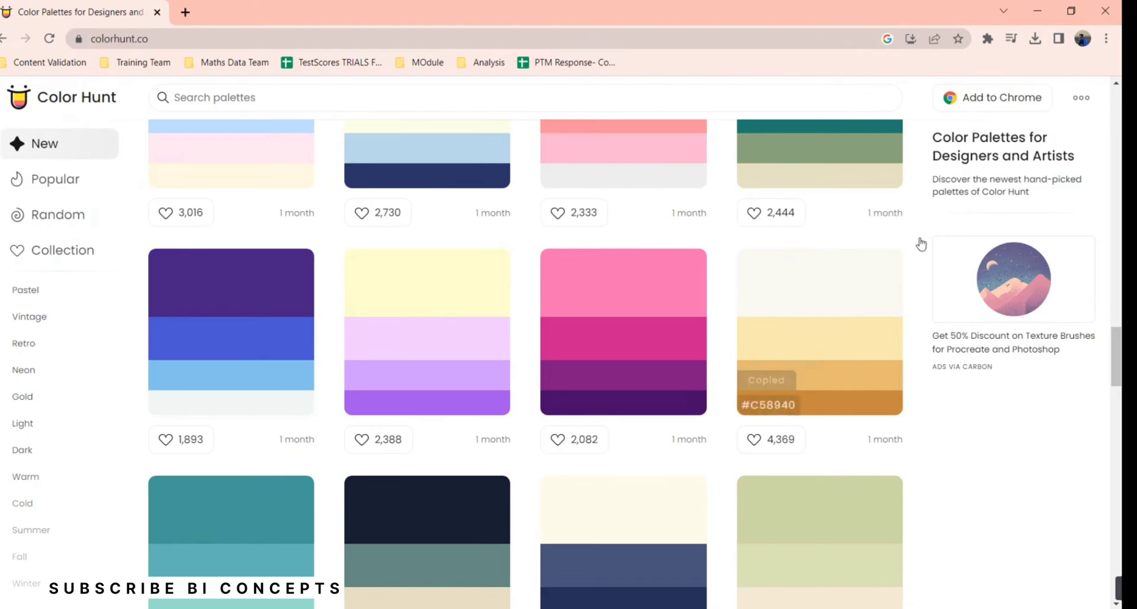
{"action": "left_click", "coordinate": [1038, 10]}
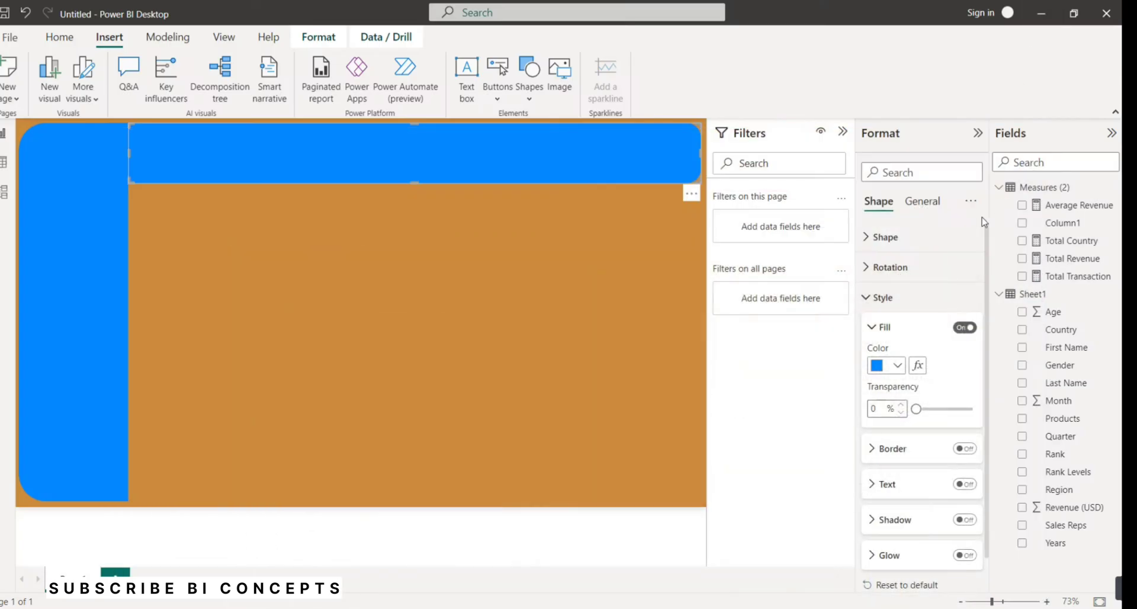
Set the header shape's fill to the custom colour #E5BA73.
{"action": "left_click", "coordinate": [900, 366]}
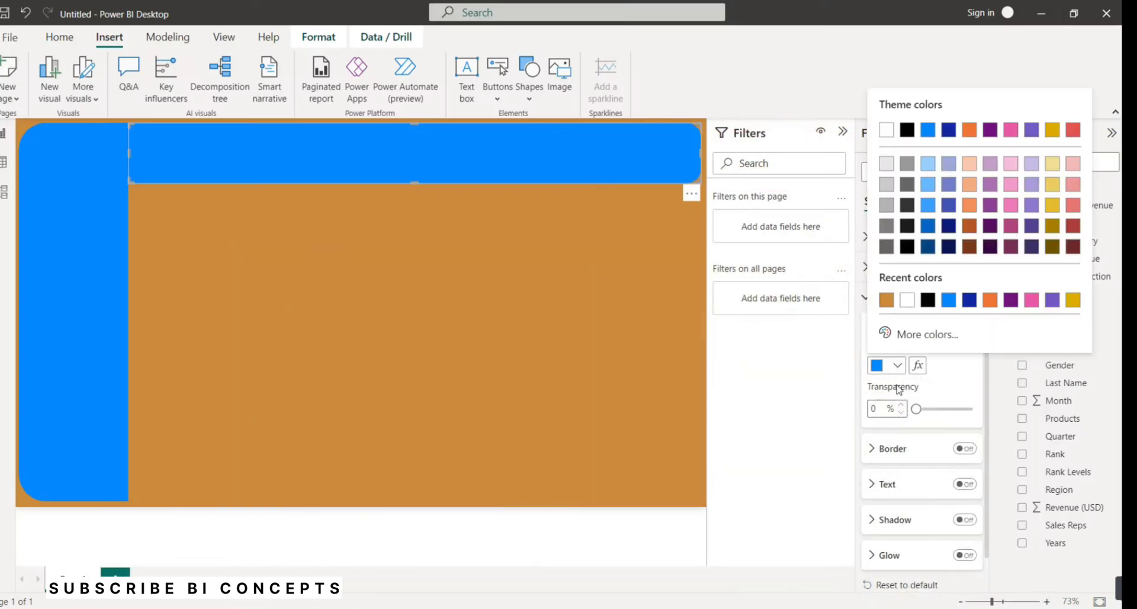
{"action": "left_click", "coordinate": [925, 334]}
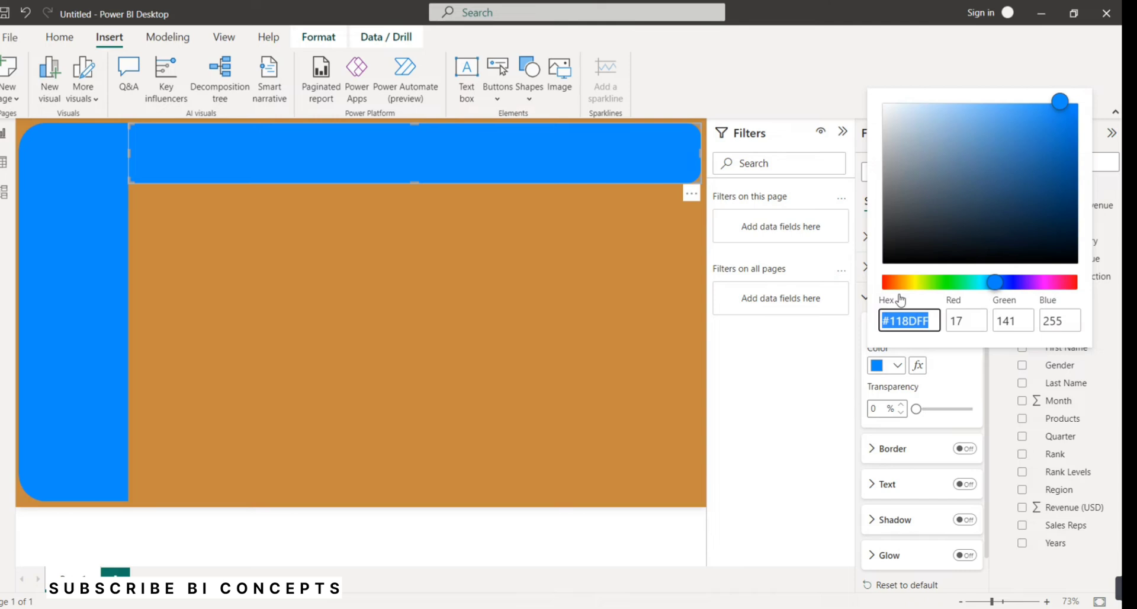
{"action": "type", "text": "#E5BA73"}
{"action": "left_click", "coordinate": [962, 367]}
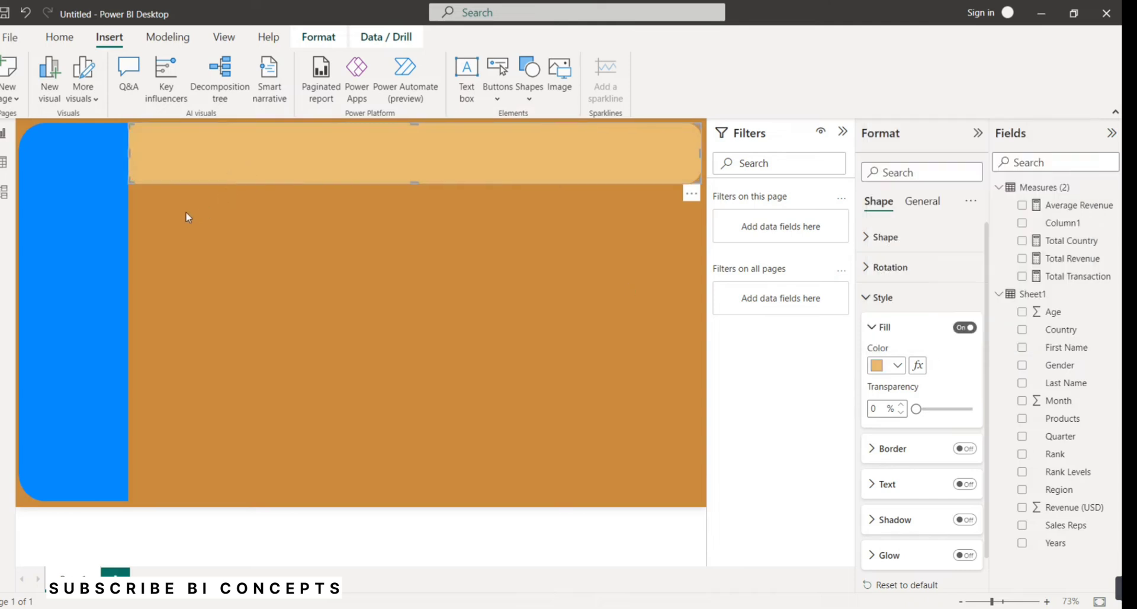
Fill the sidebar shape with the recently used light brown colour of the header.
{"action": "left_click", "coordinate": [70, 212]}
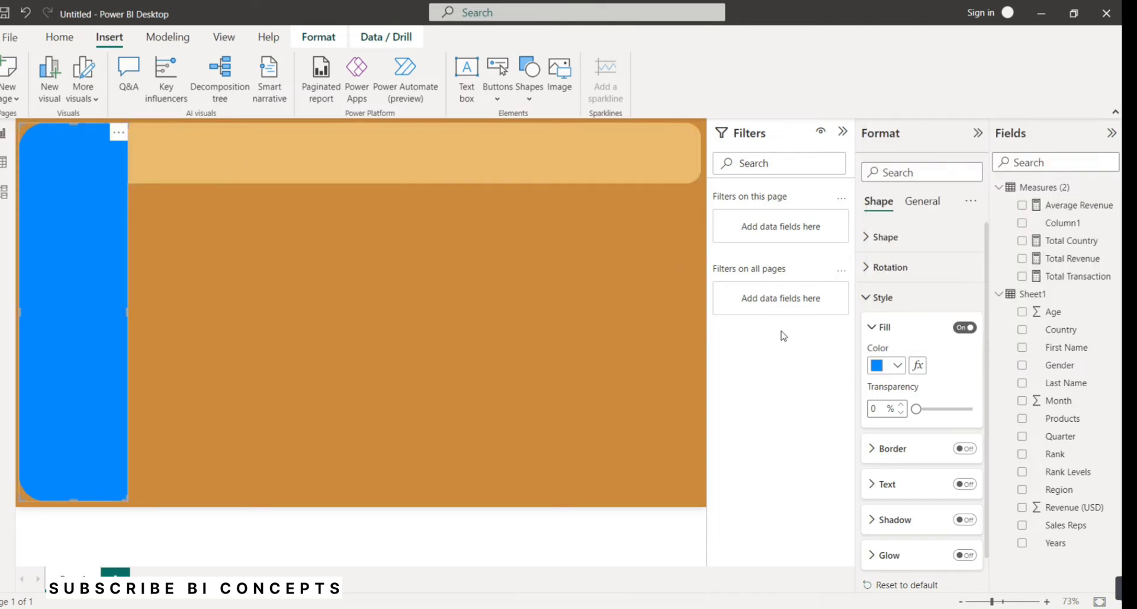
{"action": "left_click", "coordinate": [895, 367]}
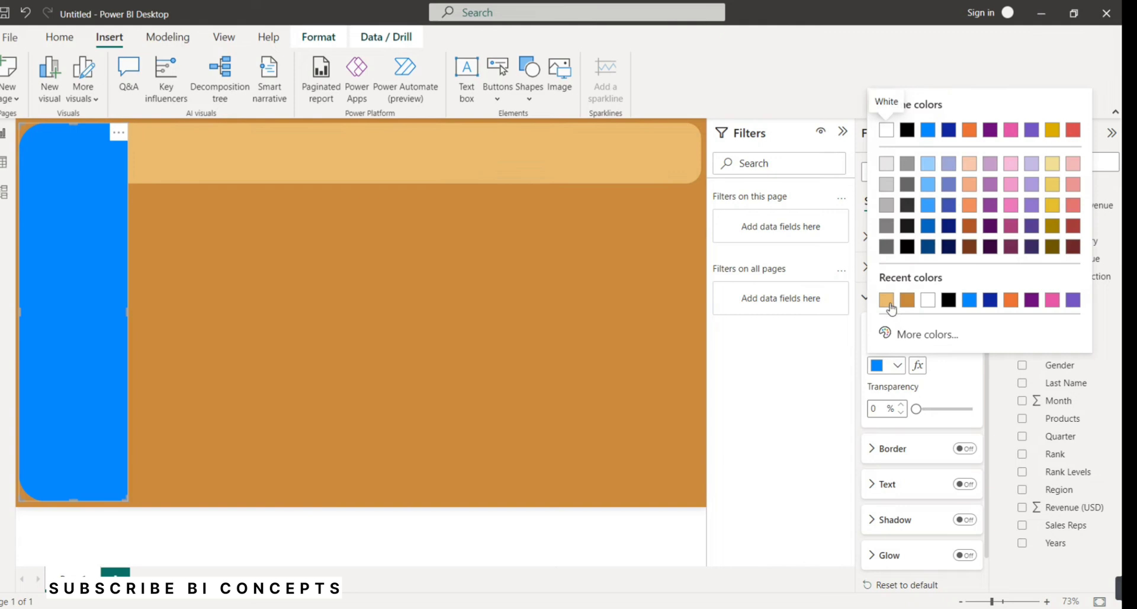
{"action": "left_click", "coordinate": [887, 300]}
{"action": "key", "text": "Escape"}
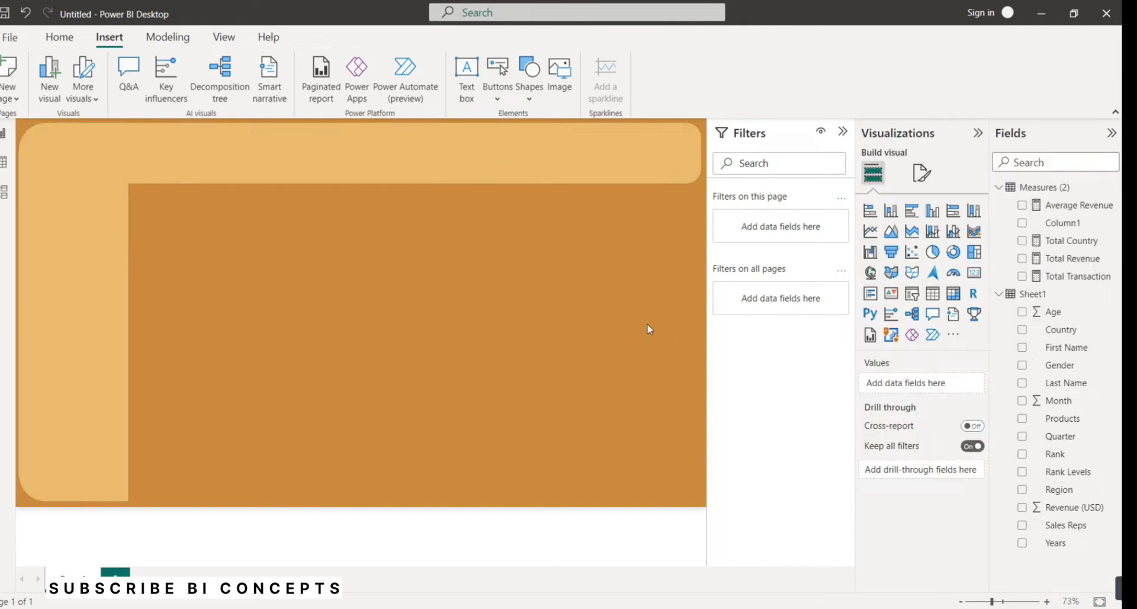
Narrow the sidebar slightly and extend the header's inner end to meet the sidebar's new edge.
{"action": "left_click", "coordinate": [64, 262]}
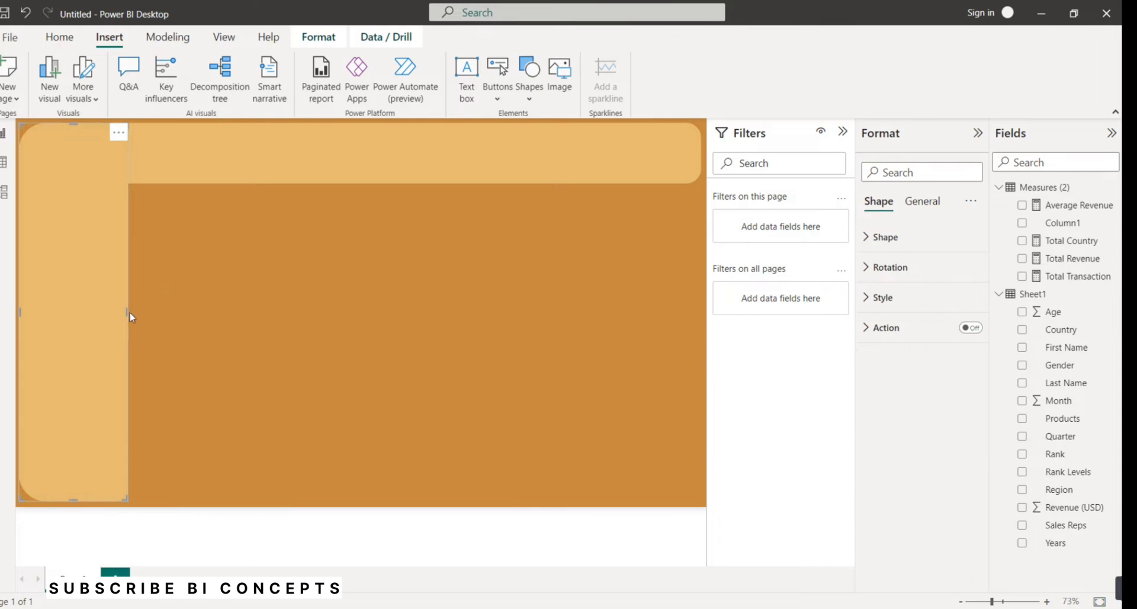
{"action": "left_click_drag", "start_coordinate": [121, 317], "coordinate": [118, 315]}
{"action": "left_click", "coordinate": [141, 159]}
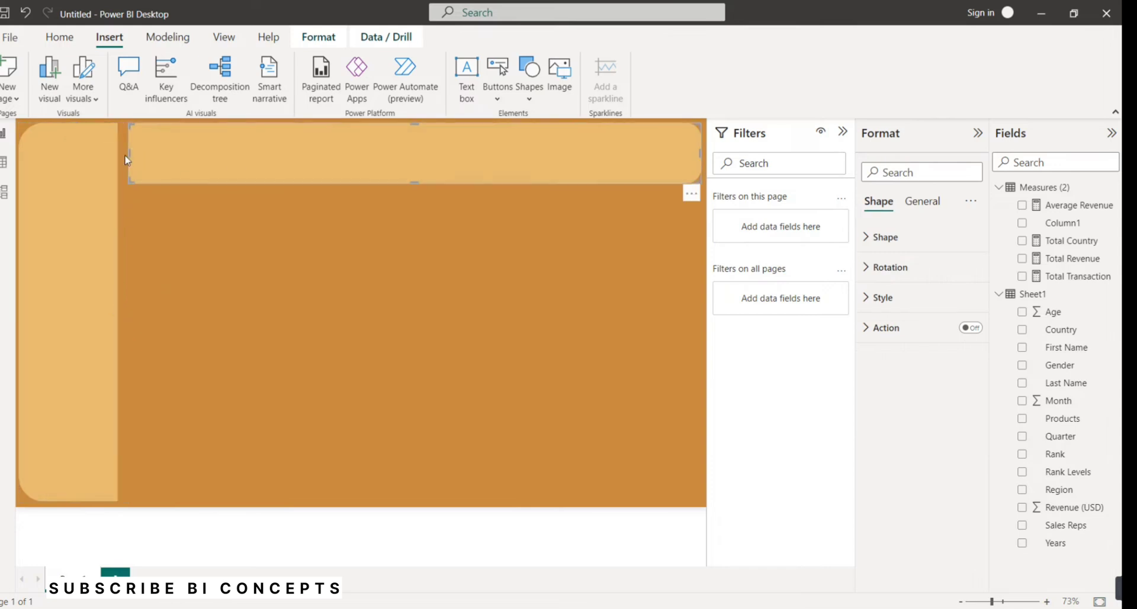
{"action": "left_click_drag", "start_coordinate": [129, 155], "coordinate": [116, 158]}
{"action": "left_click", "coordinate": [168, 225]}
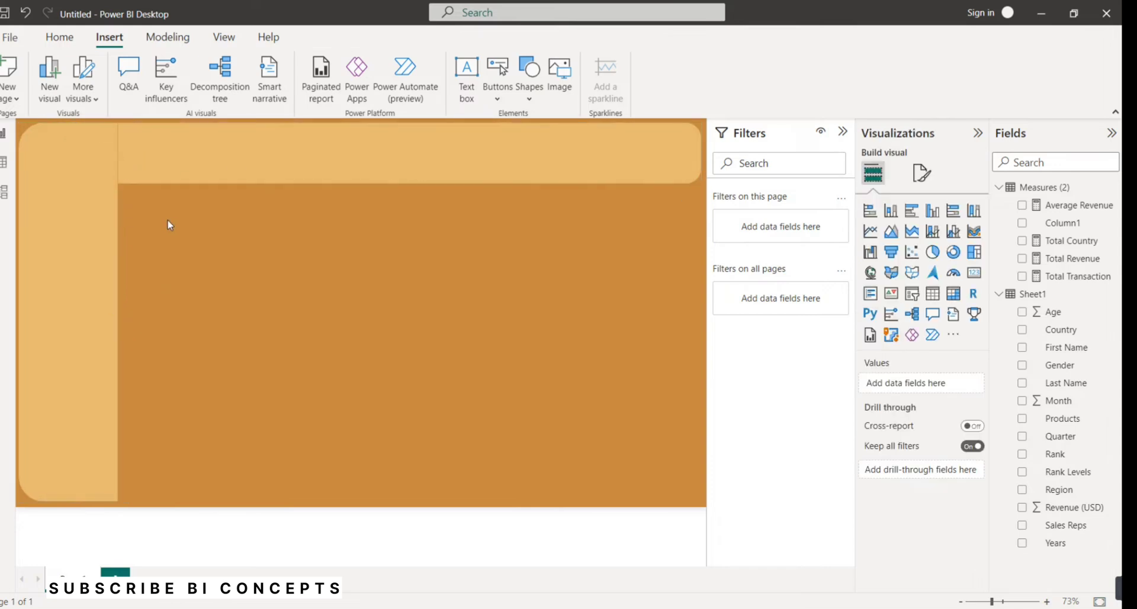
Nudge the header shape slightly toward the sidebar so the two shapes join without a seam.
{"action": "left_click", "coordinate": [155, 181]}
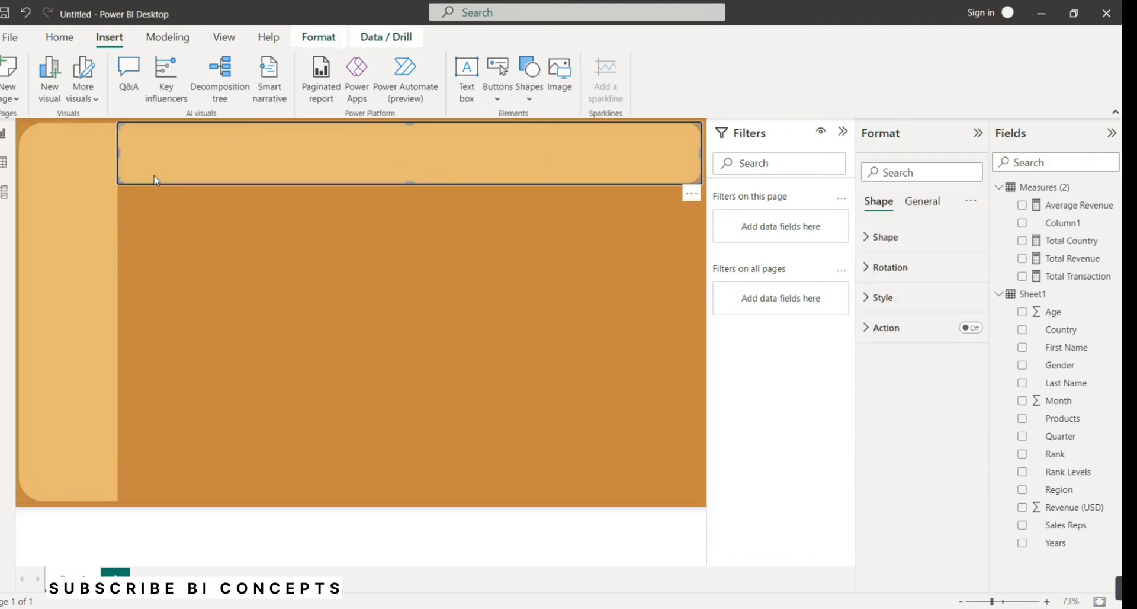
{"action": "left_click", "coordinate": [194, 278]}
{"action": "left_click", "coordinate": [199, 168]}
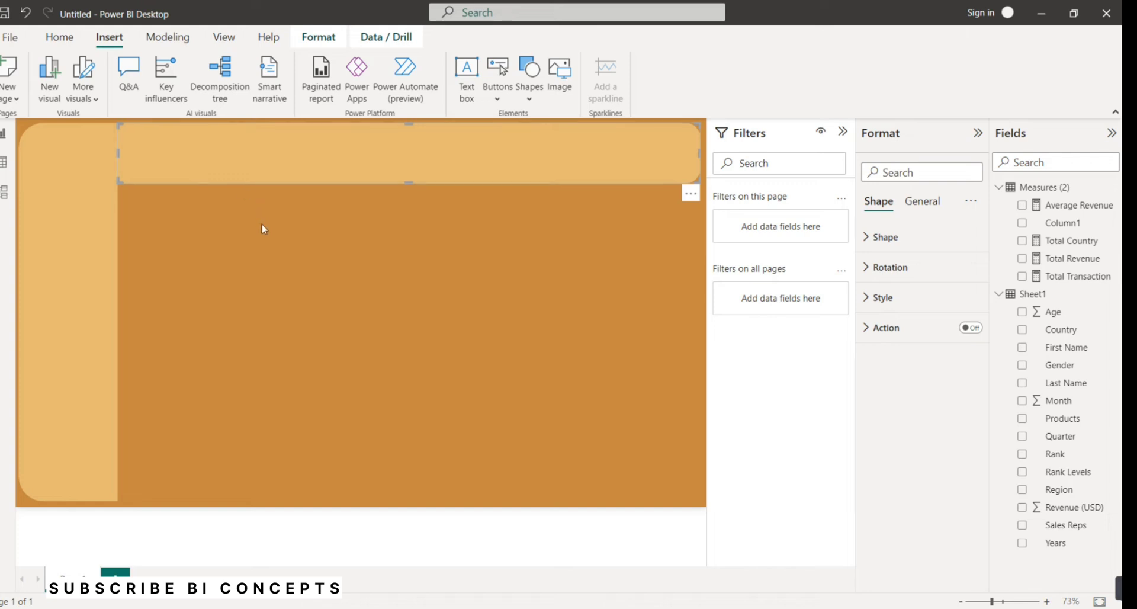
{"action": "left_click", "coordinate": [267, 239]}
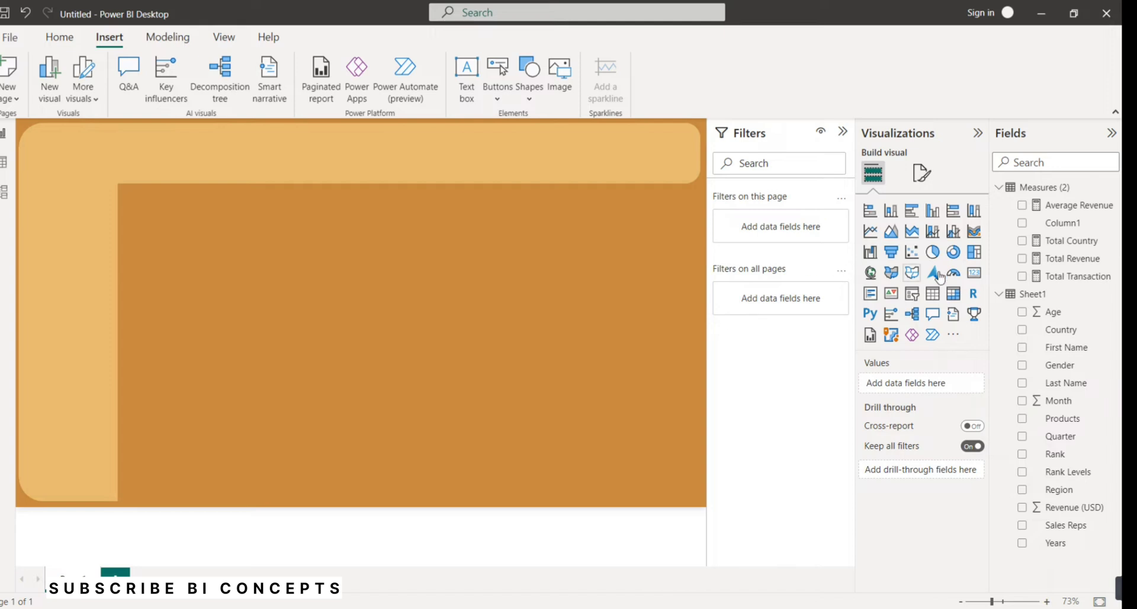
Insert a card visual, shrink it below the header's inner end, and show the Total Revenue measure in it.
{"action": "left_click", "coordinate": [975, 275]}
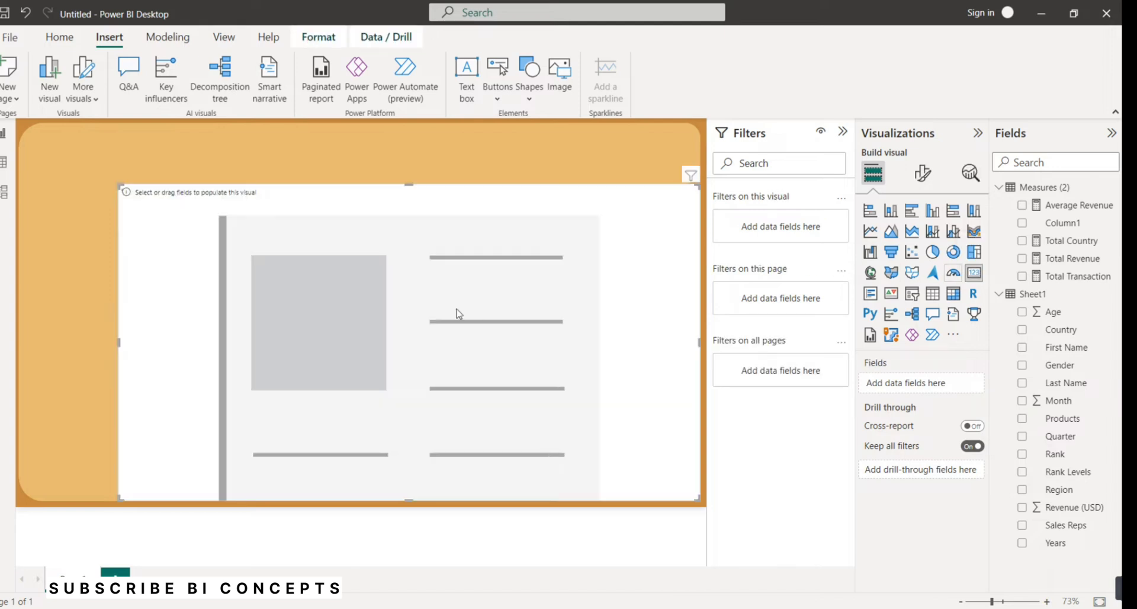
{"action": "left_click_drag", "start_coordinate": [694, 505], "coordinate": [288, 264]}
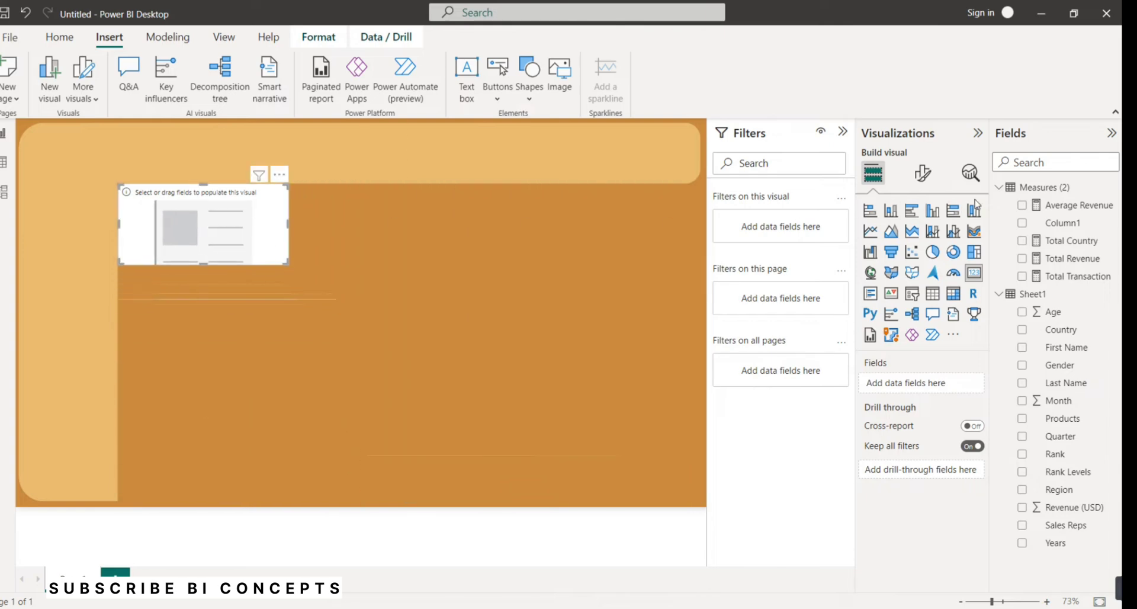
{"action": "left_click", "coordinate": [1075, 278]}
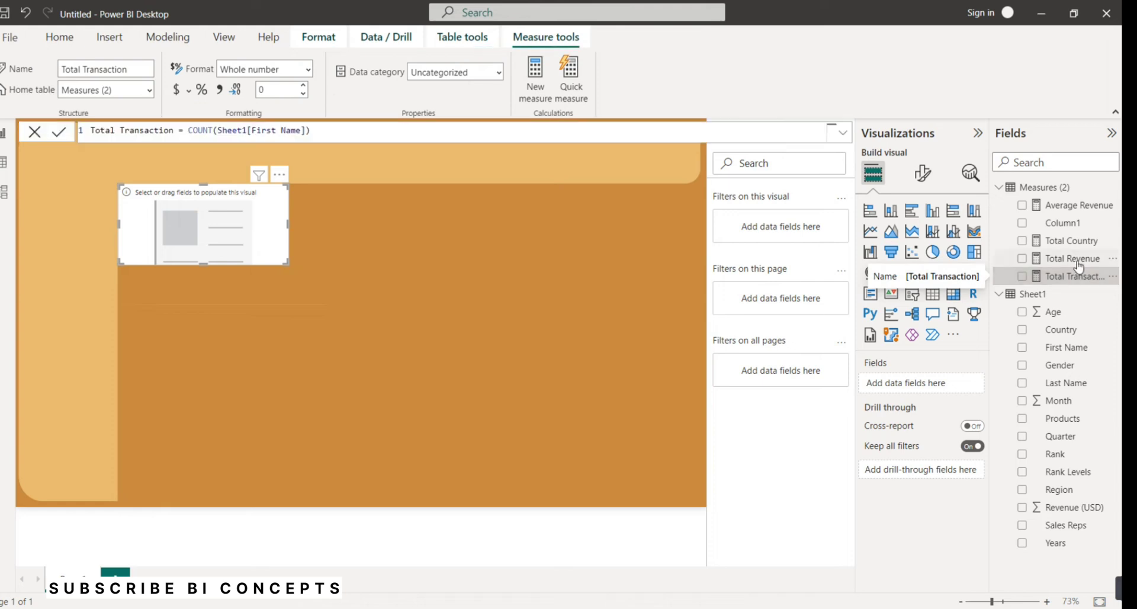
{"action": "left_click_drag", "start_coordinate": [1073, 258], "coordinate": [950, 385]}
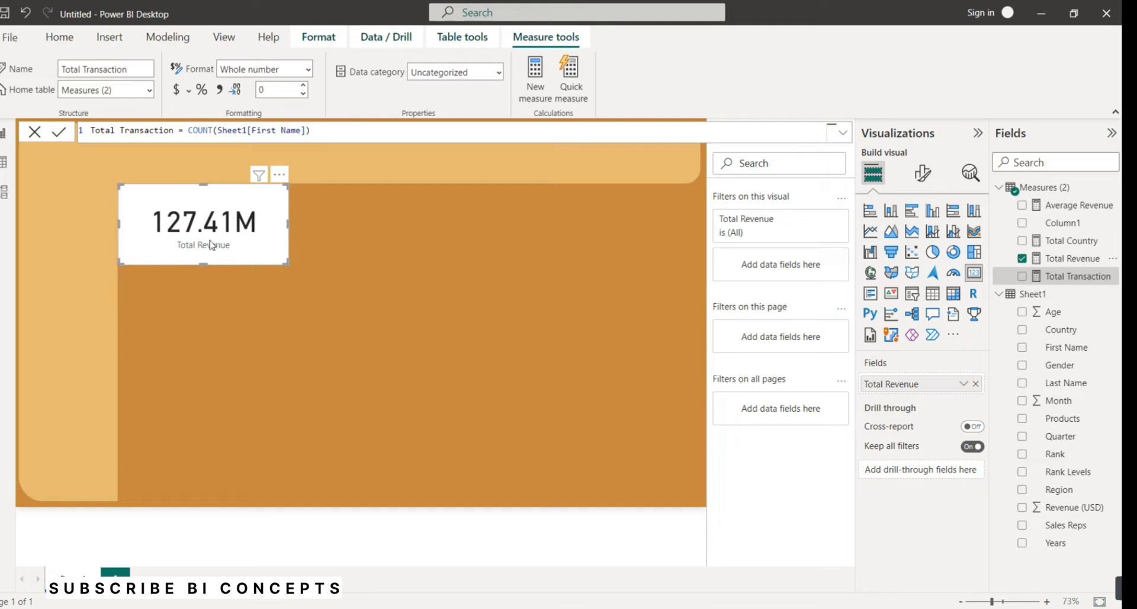
Shrink the Total Revenue card and fit it to the header's height beside the sidebar.
{"action": "left_click_drag", "start_coordinate": [283, 259], "coordinate": [176, 173]}
{"action": "left_click", "coordinate": [496, 268]}
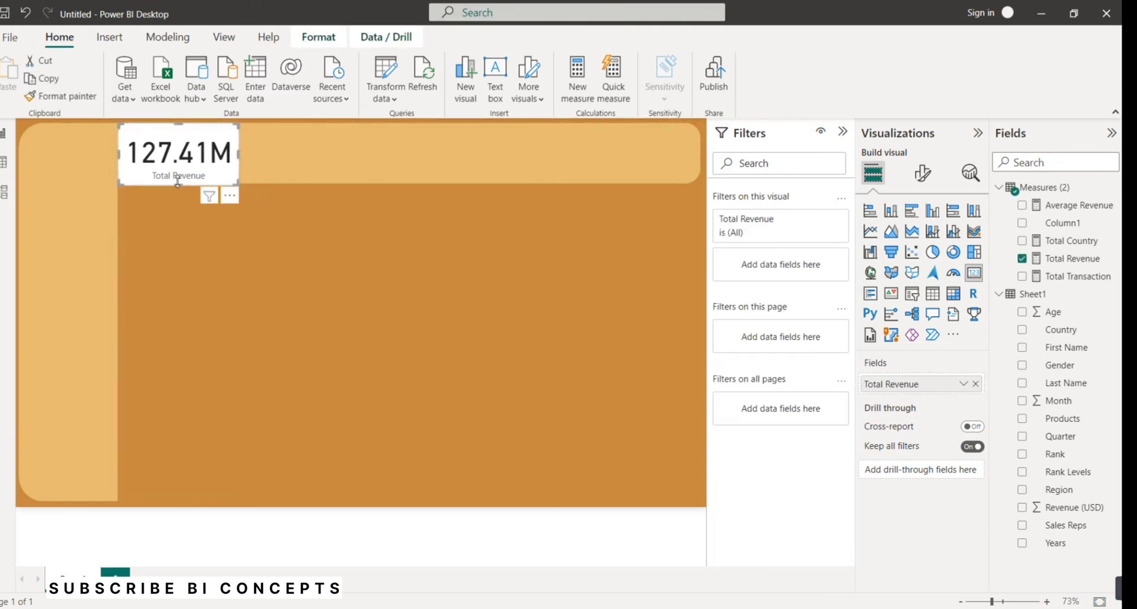
{"action": "left_click_drag", "start_coordinate": [178, 178], "coordinate": [181, 182]}
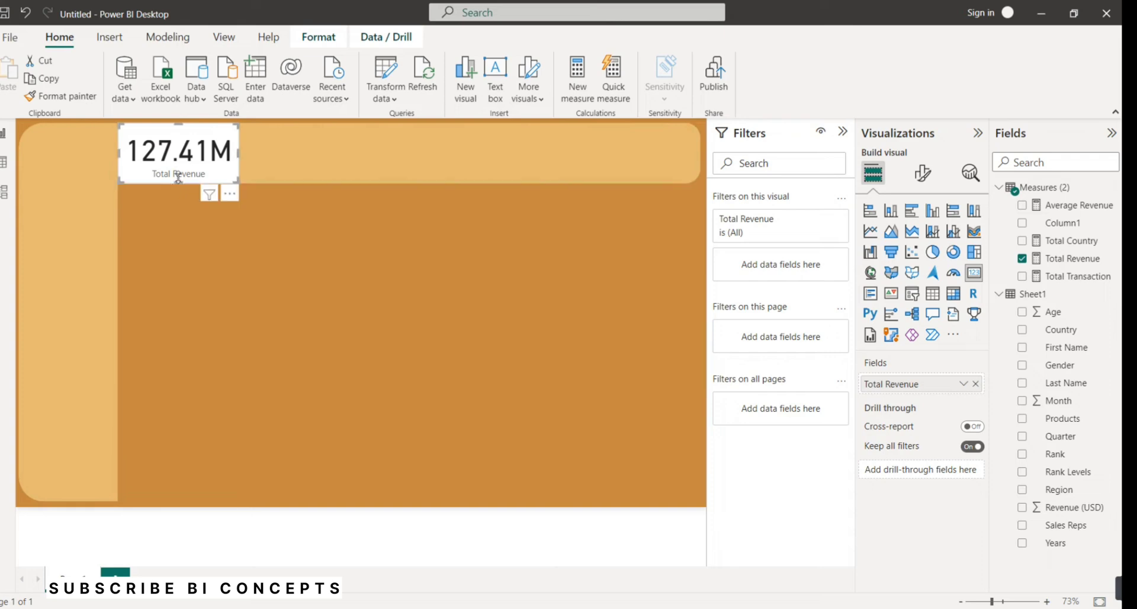
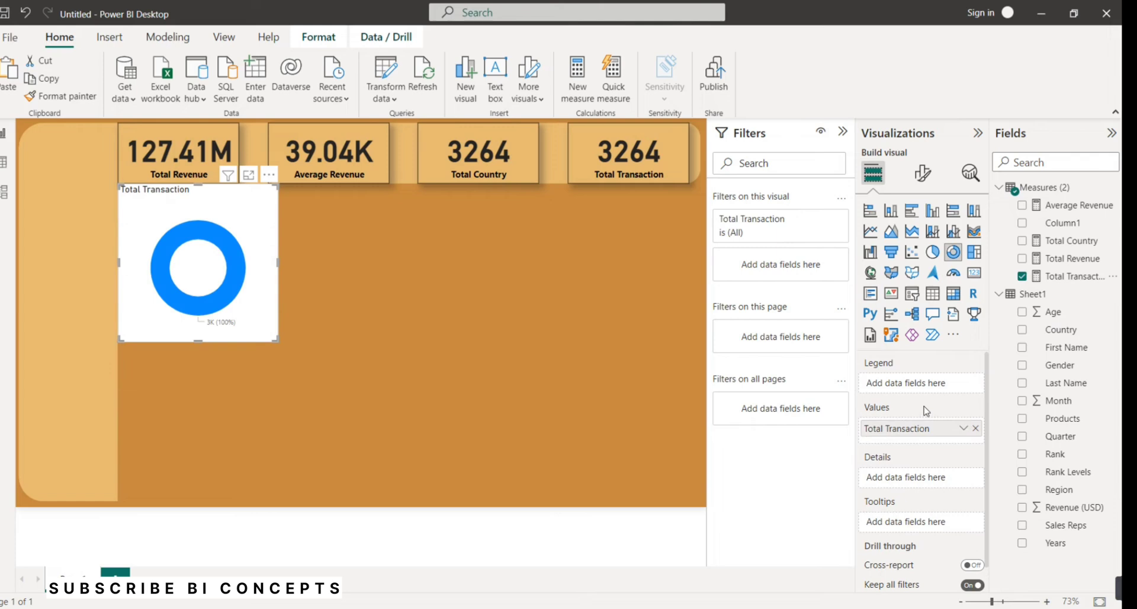
{"action": "mouse_move", "coordinate": [1117, 589]}
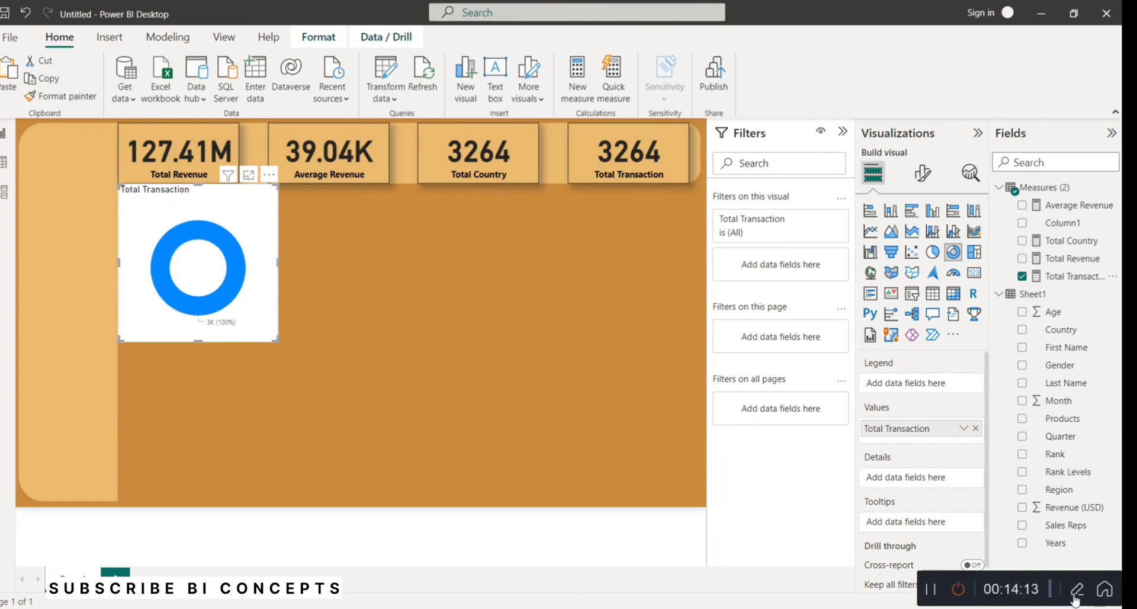
{"action": "left_click", "coordinate": [938, 591]}
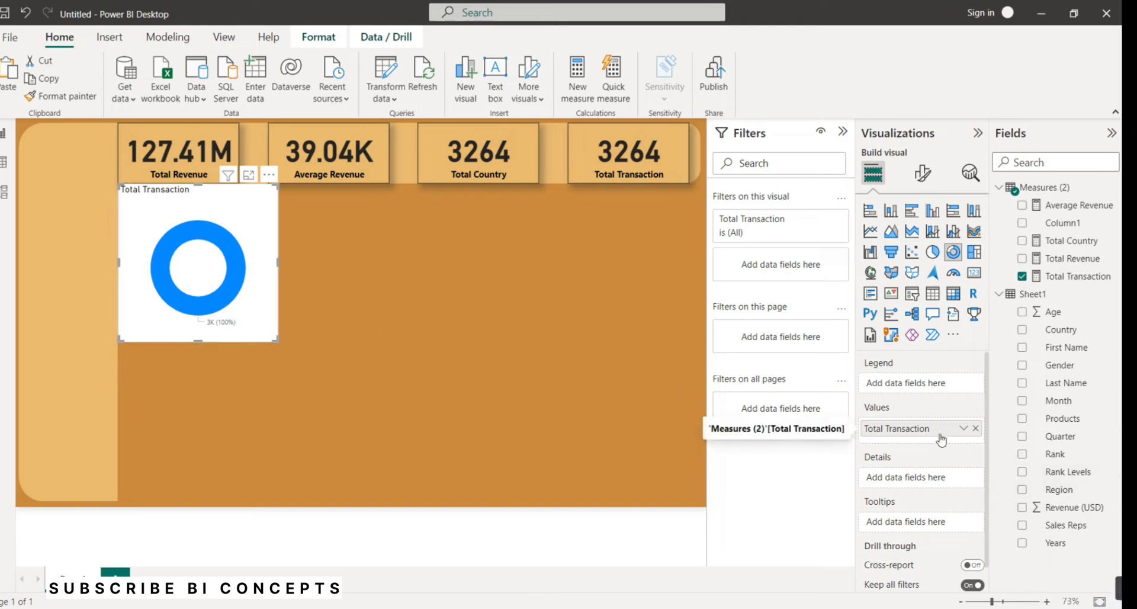
Replace the donut chart's Total Transaction value with Total Revenue, use Region as legend, and move the chart slightly off the sidebar and header.
{"action": "left_click", "coordinate": [976, 427]}
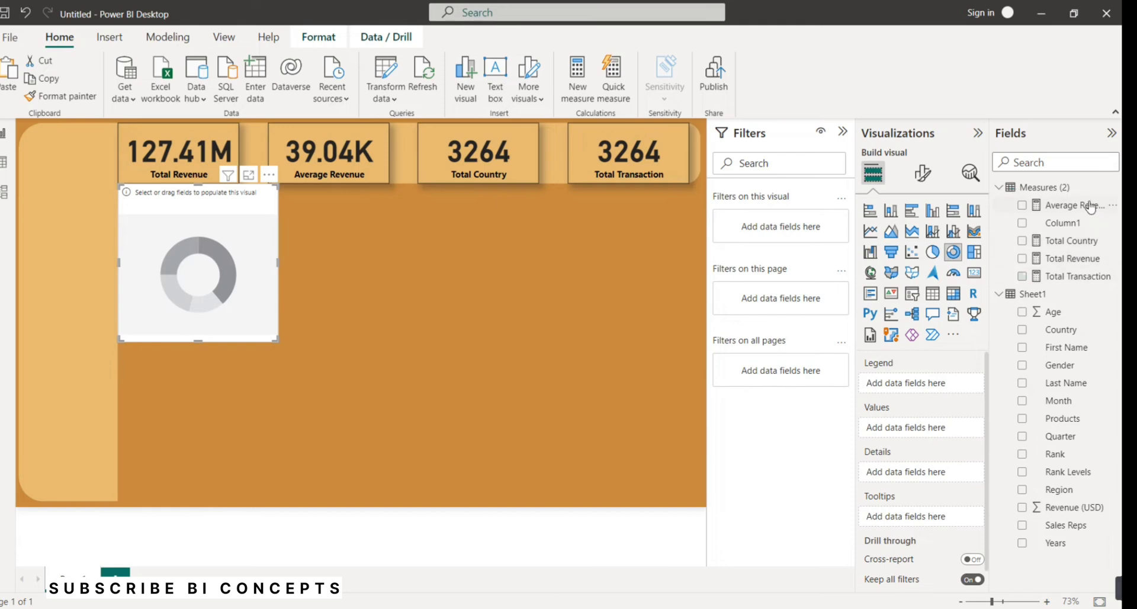
{"action": "left_click_drag", "start_coordinate": [1067, 205], "coordinate": [955, 429]}
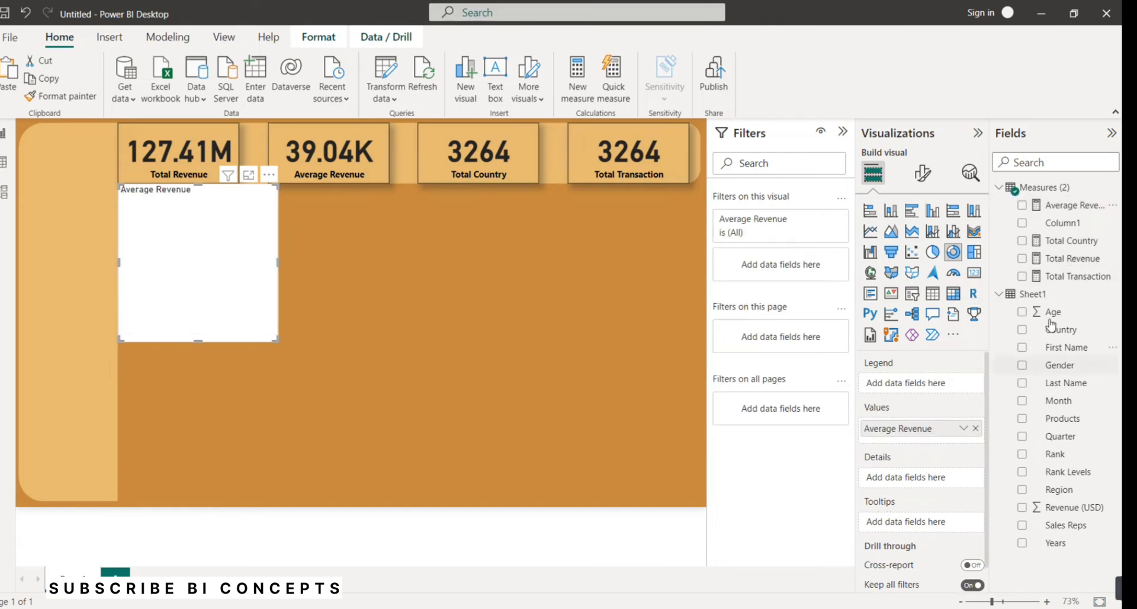
{"action": "left_click", "coordinate": [976, 428]}
{"action": "left_click_drag", "start_coordinate": [1056, 265], "coordinate": [930, 430]}
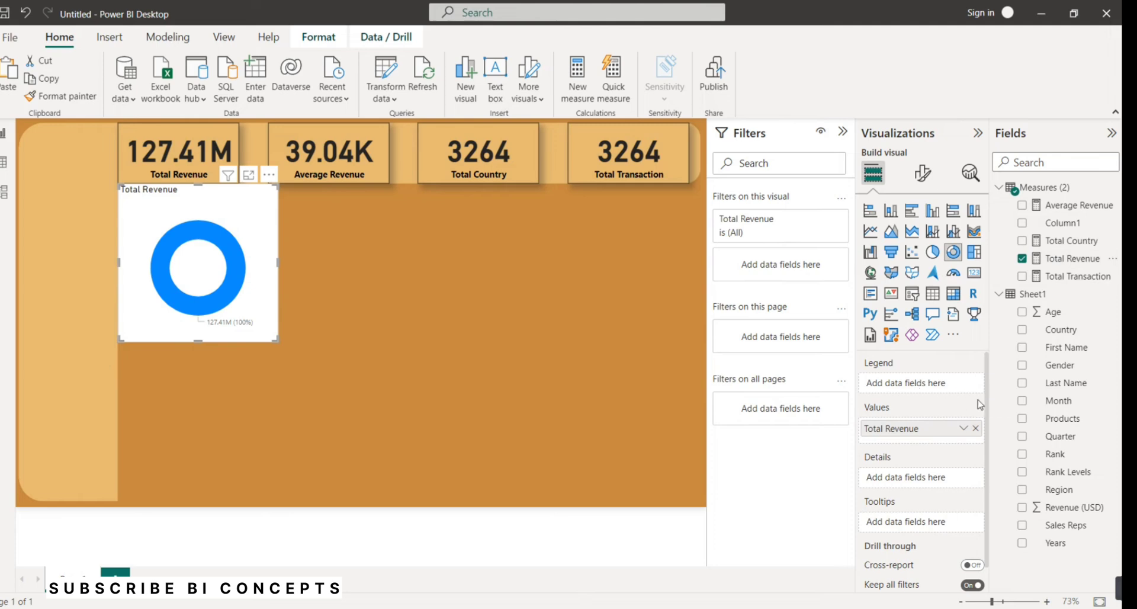
{"action": "left_click_drag", "start_coordinate": [1058, 490], "coordinate": [926, 388]}
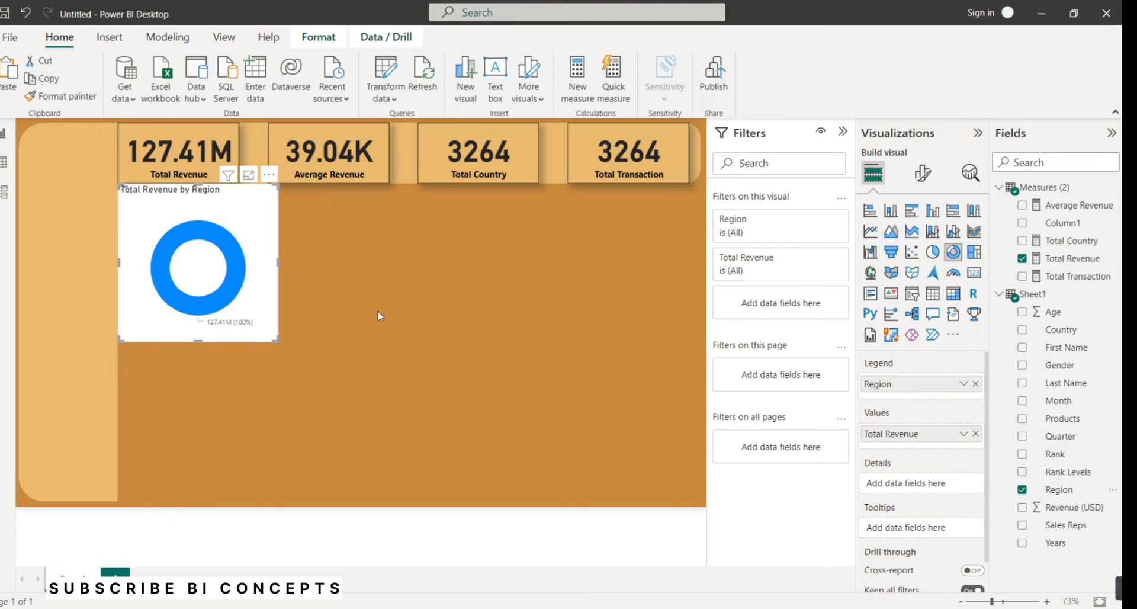
{"action": "left_click_drag", "start_coordinate": [232, 238], "coordinate": [242, 243]}
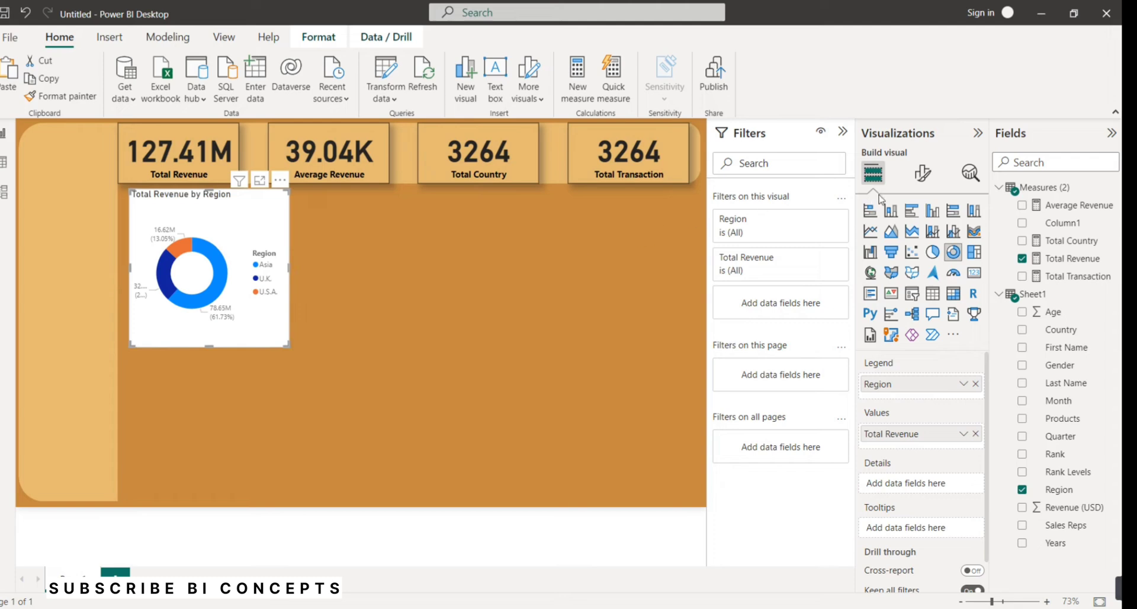
Turn off the donut chart's background and give it a visual border with 12 px rounded corners.
{"action": "left_click", "coordinate": [923, 173]}
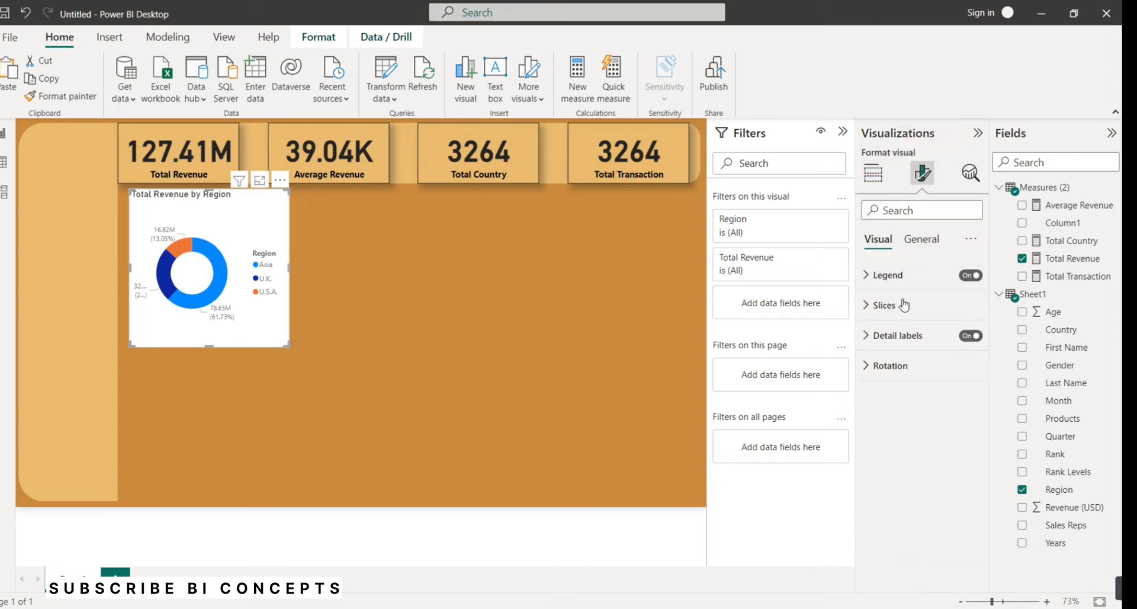
{"action": "left_click", "coordinate": [921, 239]}
{"action": "left_click", "coordinate": [900, 341]}
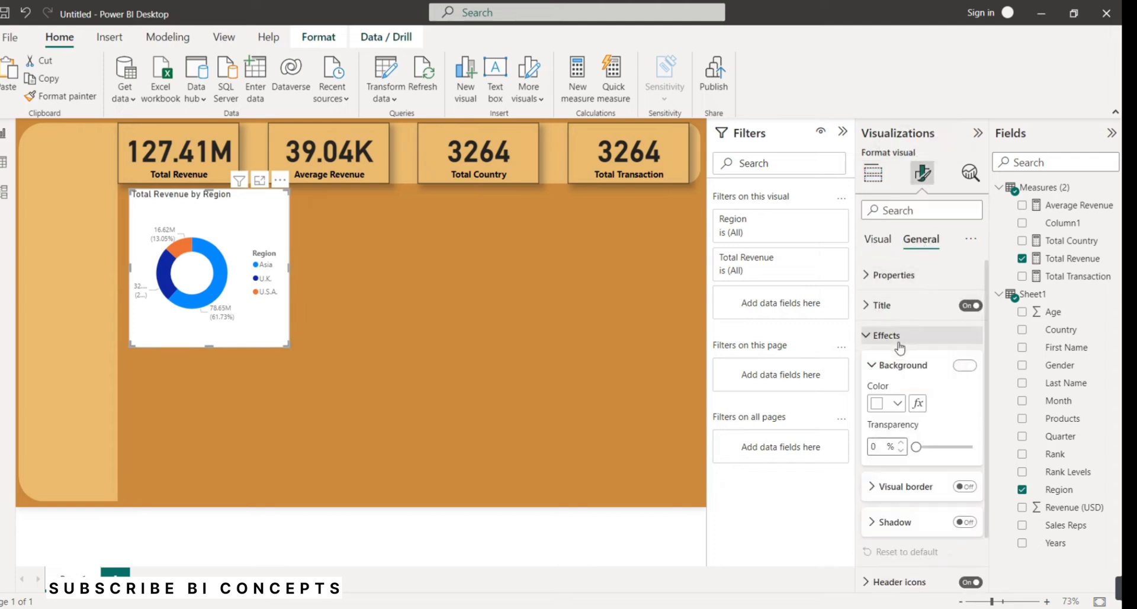
{"action": "left_click", "coordinate": [965, 365]}
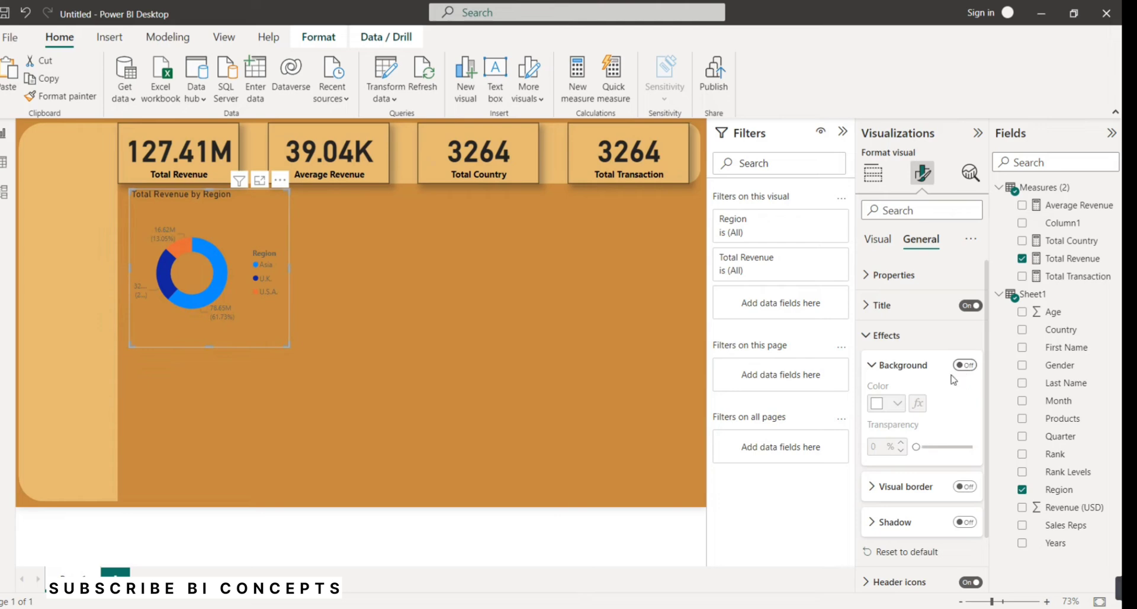
{"action": "left_click", "coordinate": [972, 488]}
{"action": "left_click", "coordinate": [876, 365]}
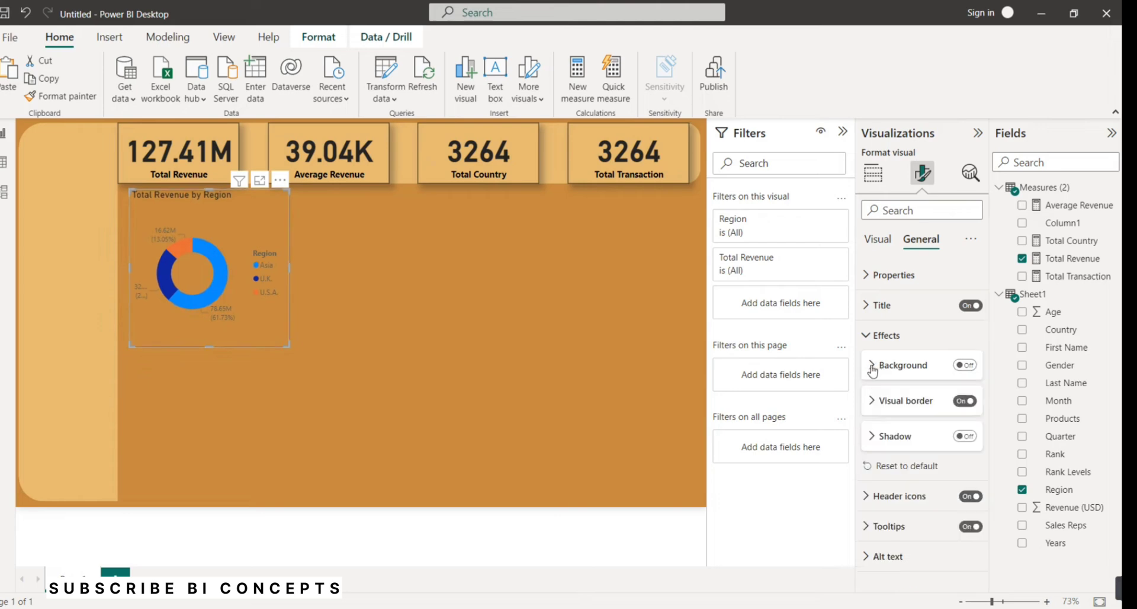
{"action": "left_click", "coordinate": [892, 401]}
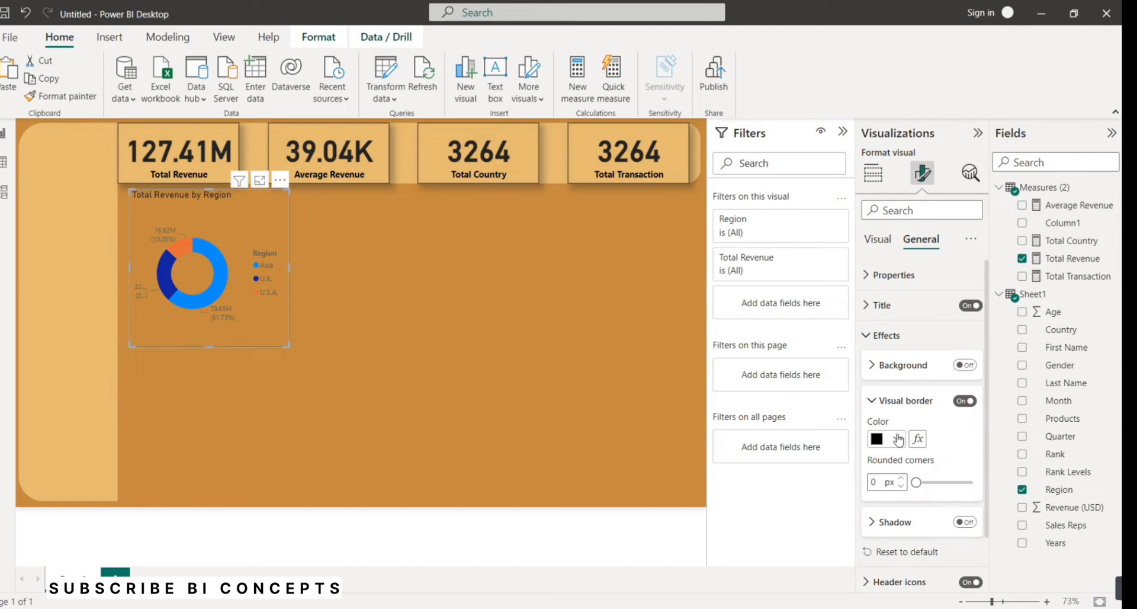
{"action": "left_click_drag", "start_coordinate": [917, 482], "coordinate": [939, 482]}
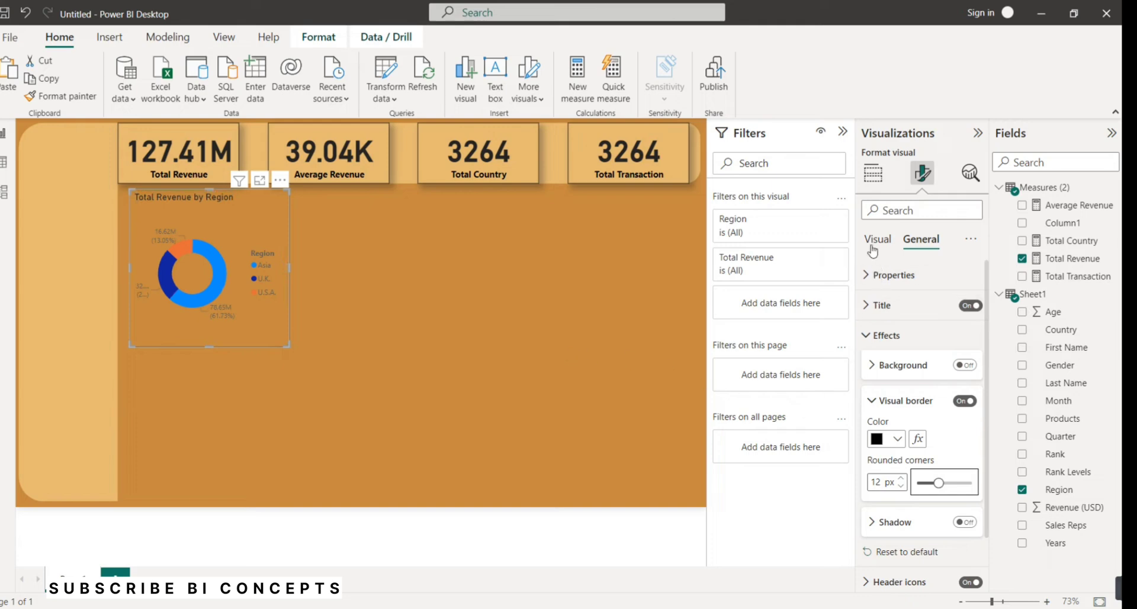
Make the donut chart's title bold and centre it horizontally.
{"action": "left_click", "coordinate": [884, 305]}
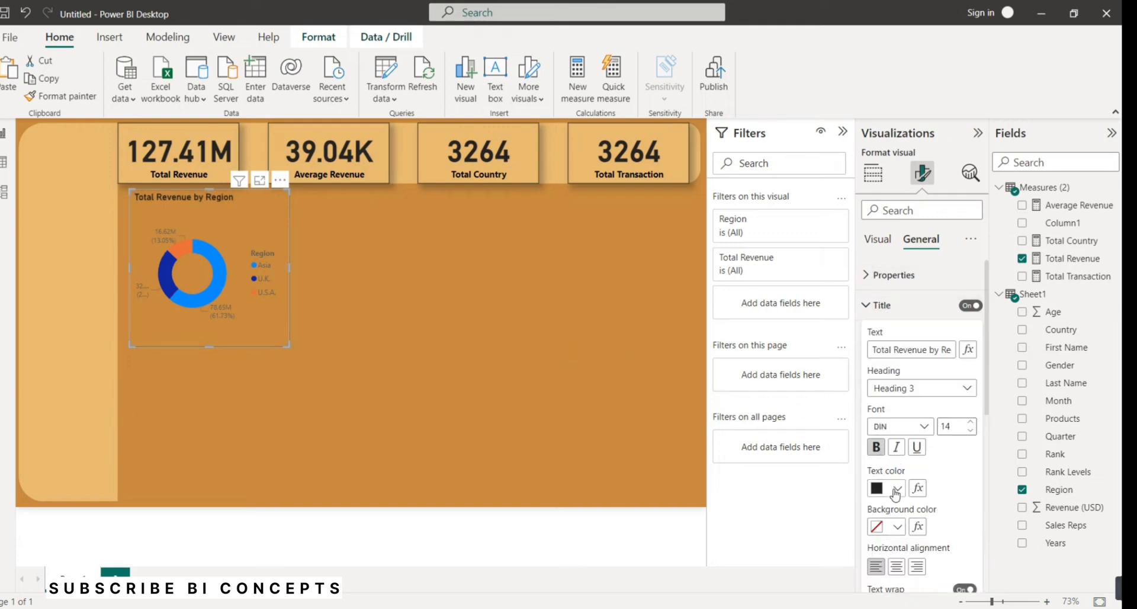
{"action": "left_click", "coordinate": [898, 567]}
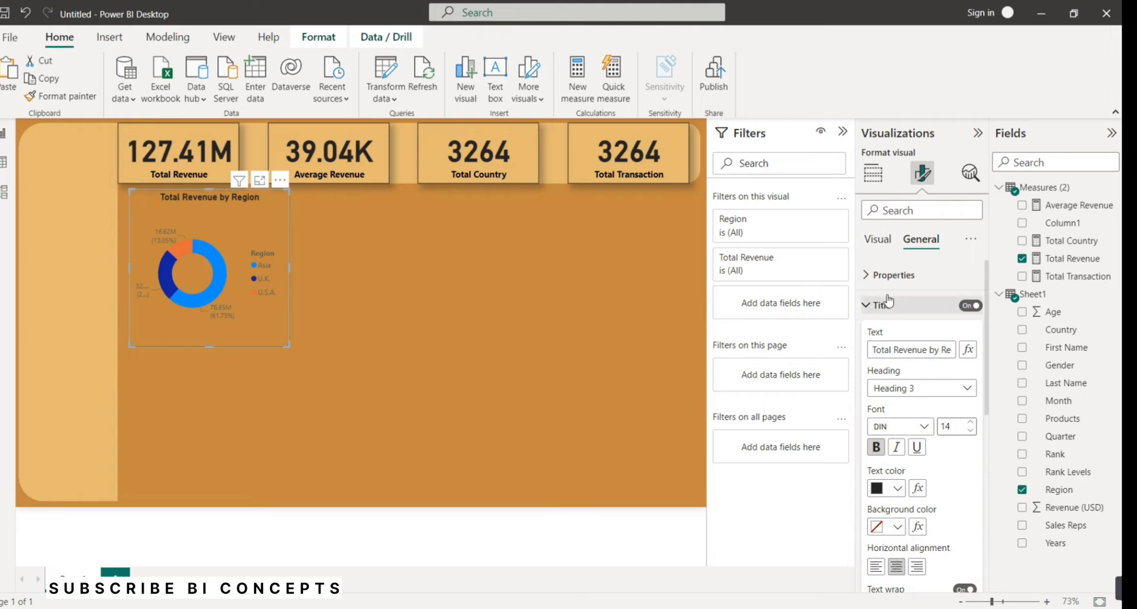
Make the donut chart's detail label values bold and black.
{"action": "left_click", "coordinate": [880, 240]}
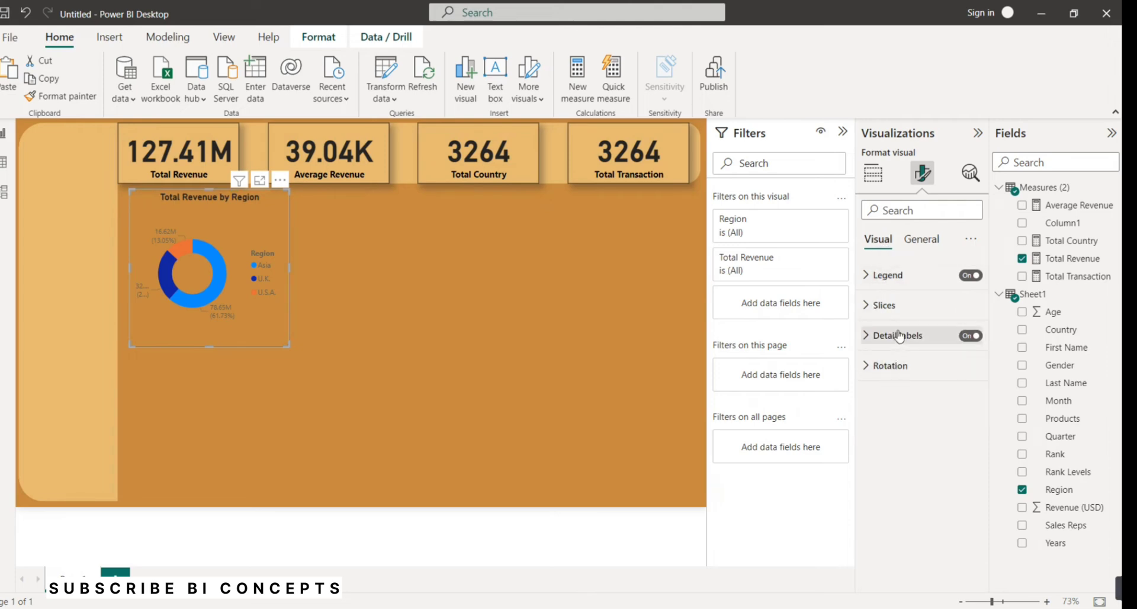
{"action": "left_click", "coordinate": [902, 335]}
{"action": "left_click", "coordinate": [889, 498]}
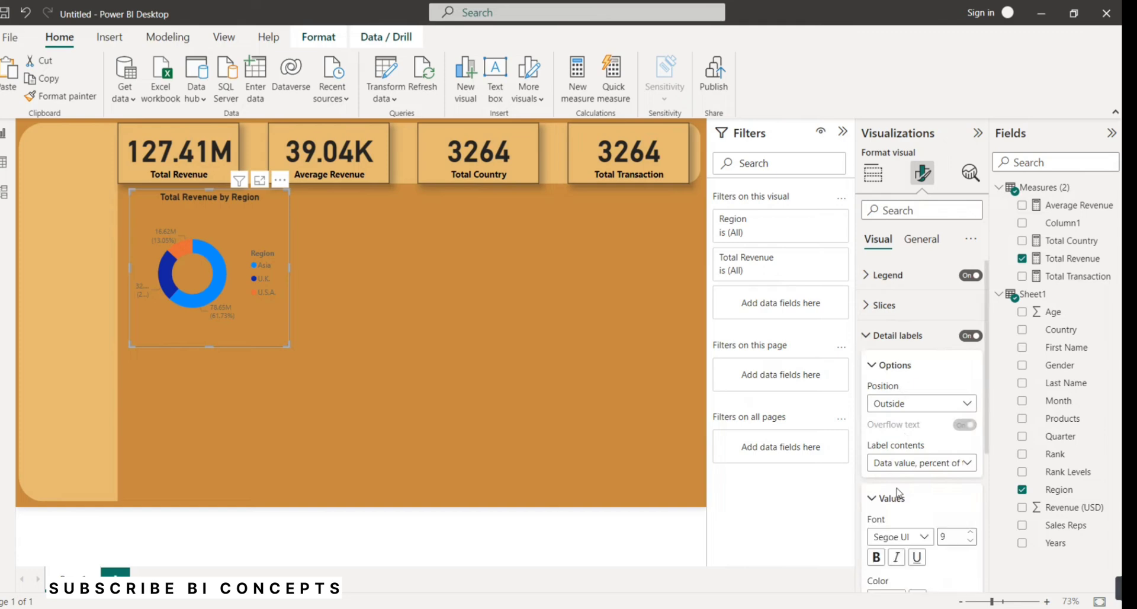
{"action": "scroll", "coordinate": [892, 497], "scroll_direction": "down", "scroll_amount": 3}
{"action": "left_click", "coordinate": [879, 459]}
{"action": "left_click", "coordinate": [898, 499]}
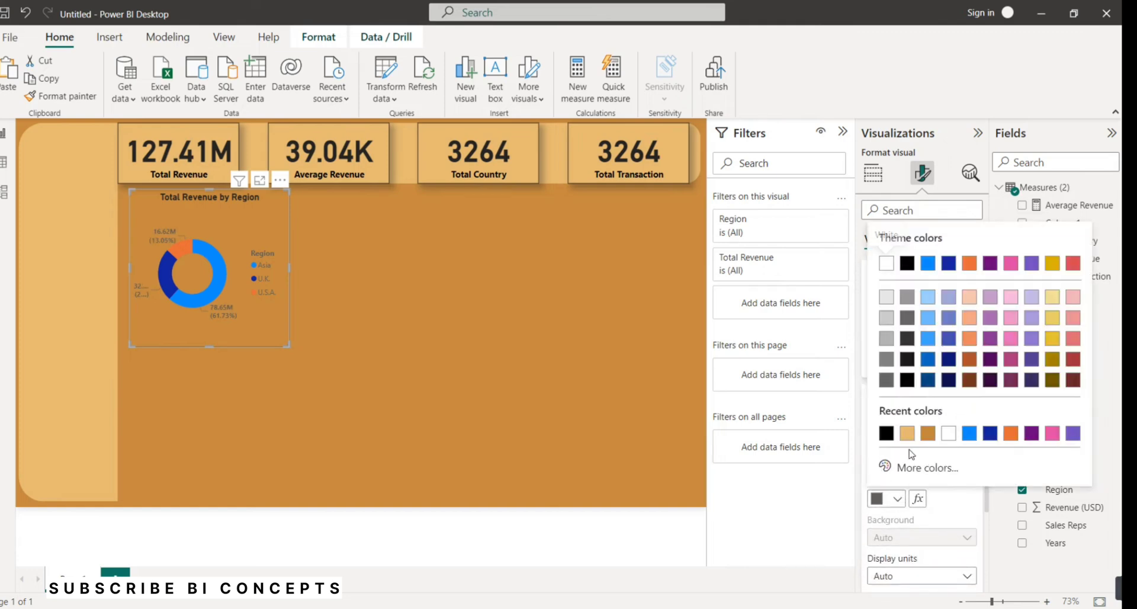
{"action": "left_click", "coordinate": [893, 251]}
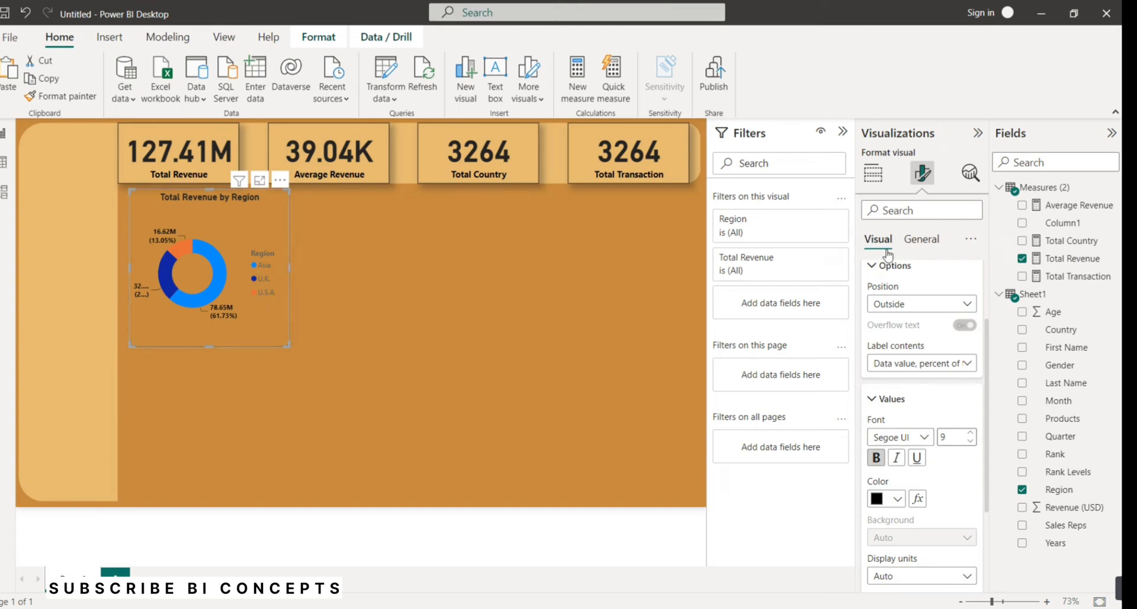
Make the donut chart's legend text bold and black.
{"action": "left_click", "coordinate": [893, 266]}
{"action": "left_click", "coordinate": [894, 268]}
{"action": "left_click", "coordinate": [895, 267]}
{"action": "left_click", "coordinate": [896, 303]}
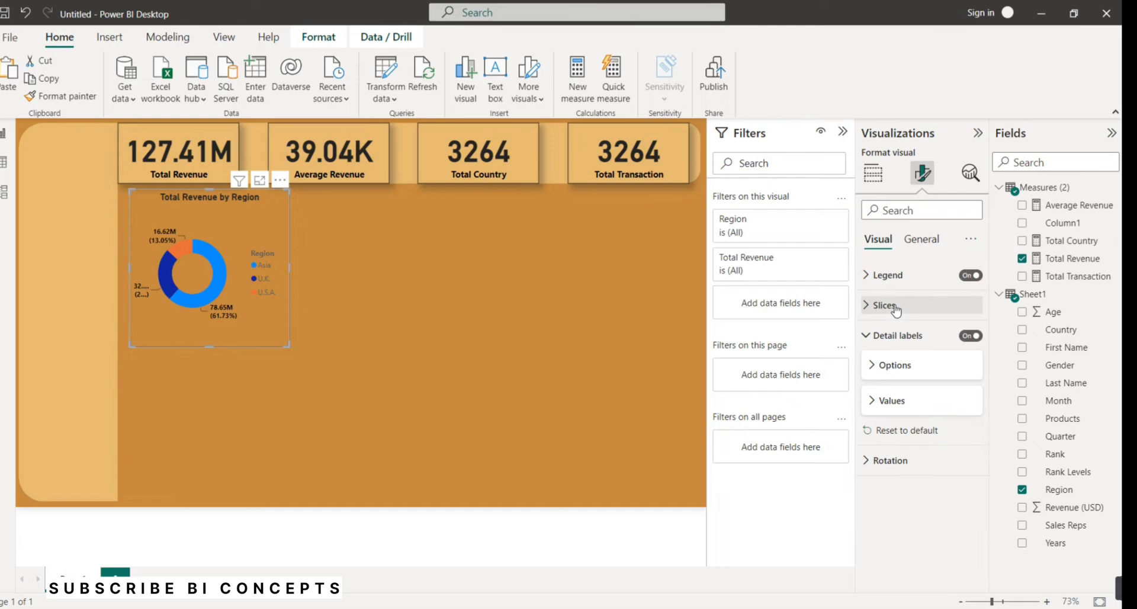
{"action": "left_click", "coordinate": [898, 278]}
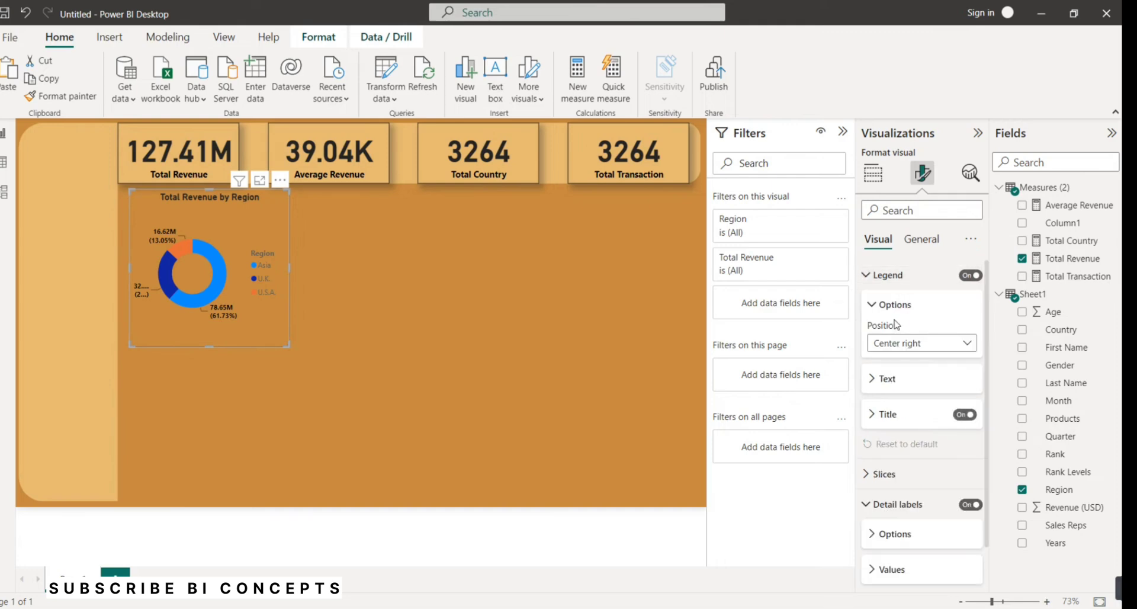
{"action": "left_click", "coordinate": [888, 382]}
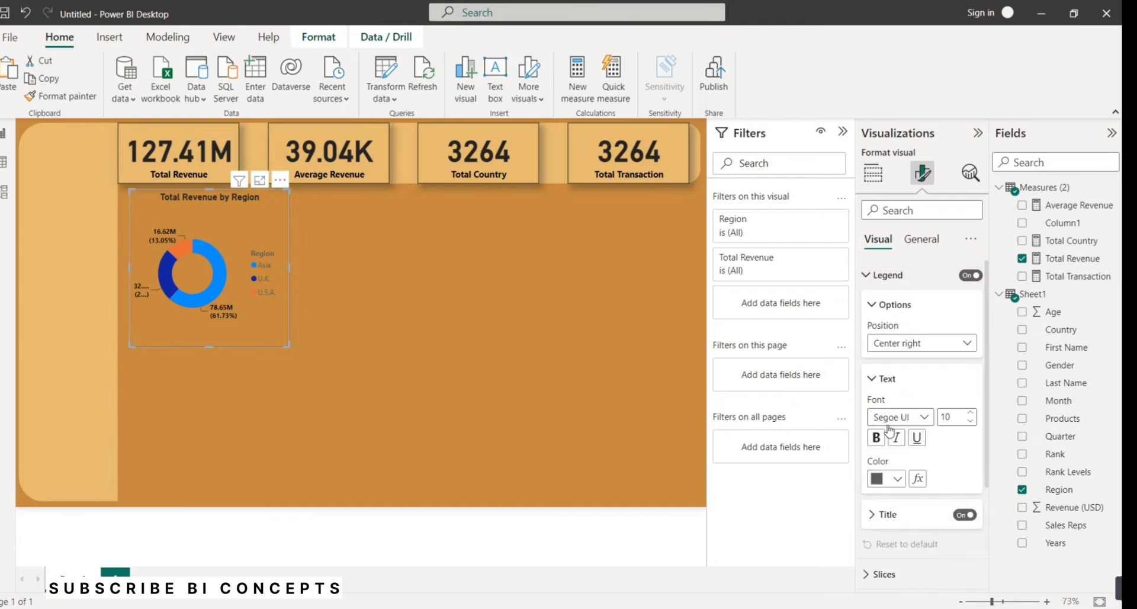
{"action": "left_click", "coordinate": [876, 437]}
{"action": "left_click", "coordinate": [902, 477]}
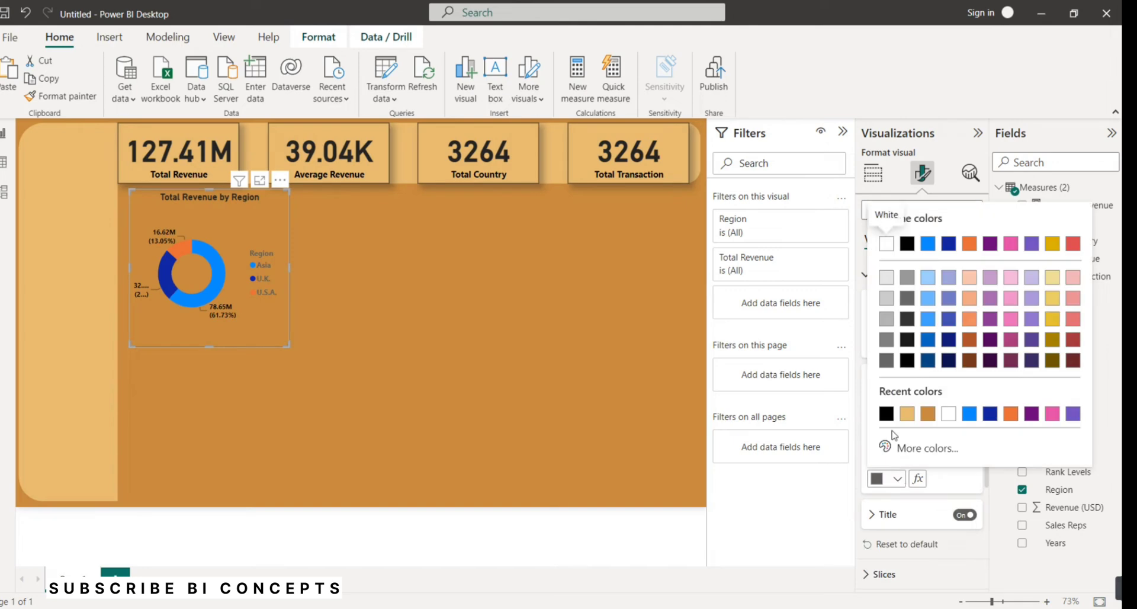
{"action": "left_click", "coordinate": [888, 415]}
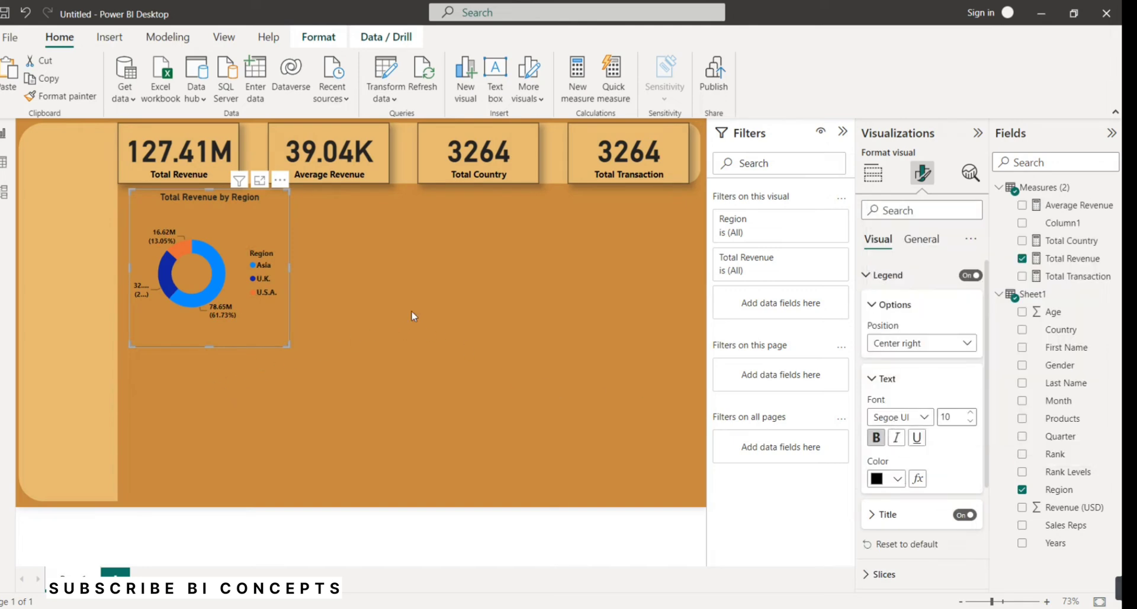
Turn on the shadow effect for the donut chart.
{"action": "left_click", "coordinate": [921, 240]}
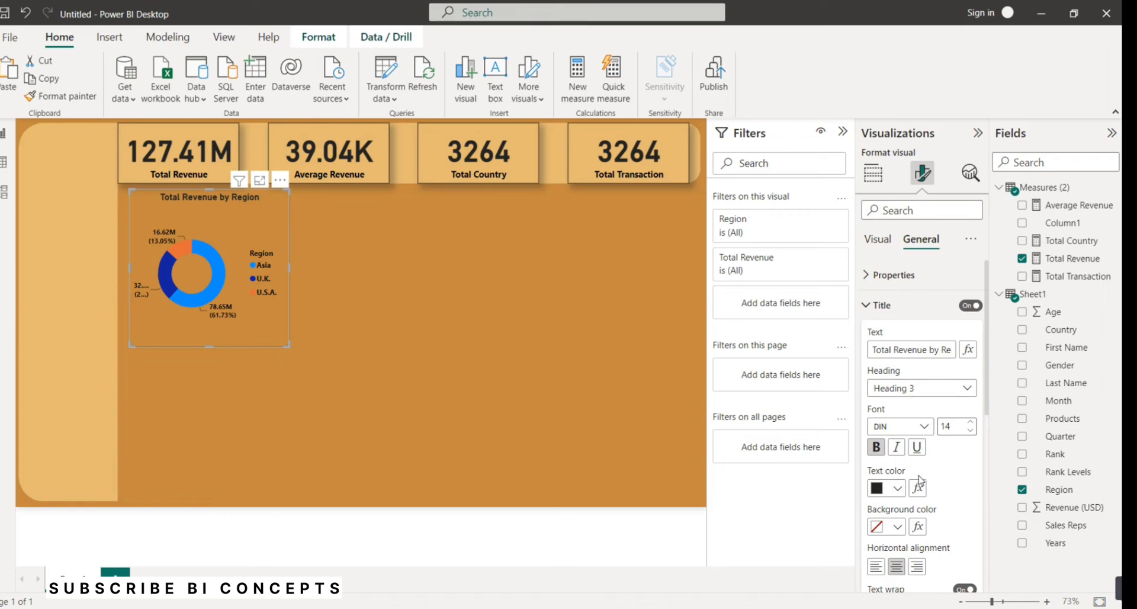
{"action": "left_click", "coordinate": [903, 307]}
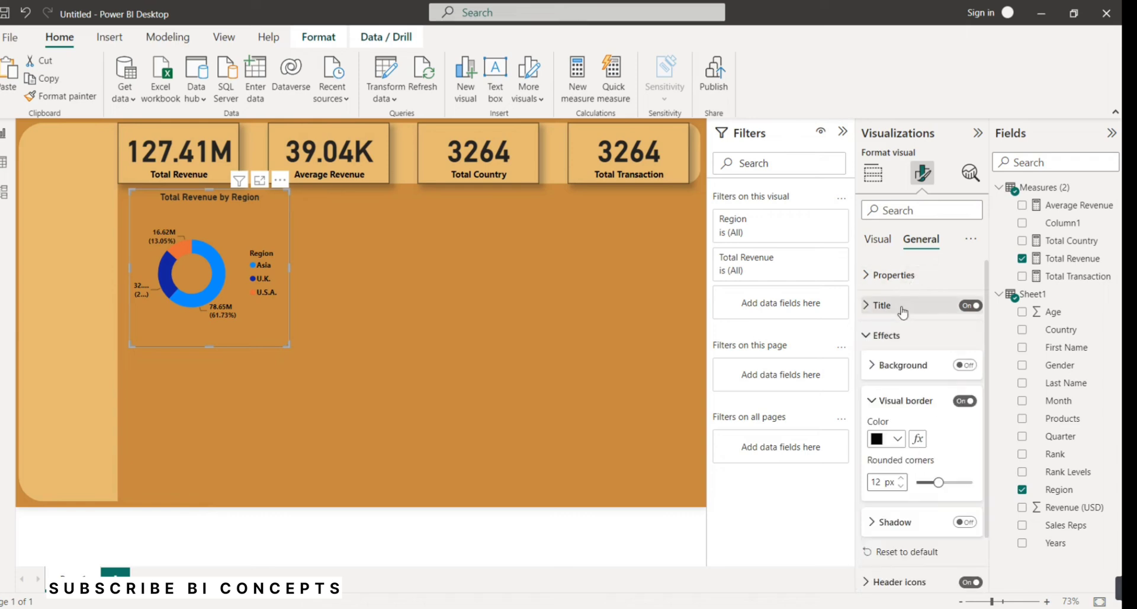
{"action": "left_click", "coordinate": [971, 522]}
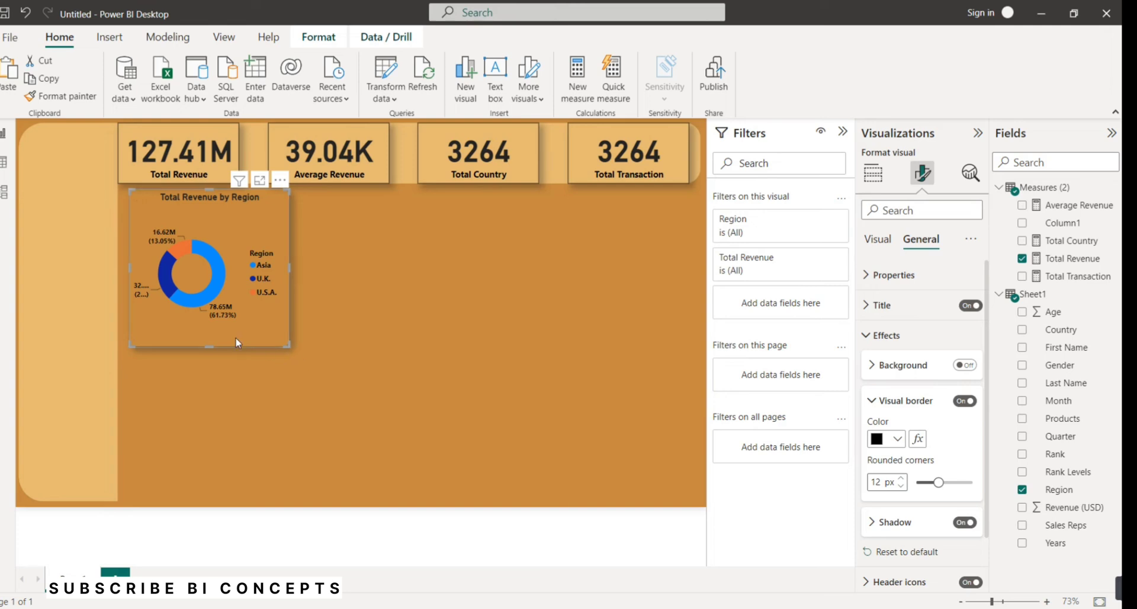
{"action": "left_click", "coordinate": [292, 399]}
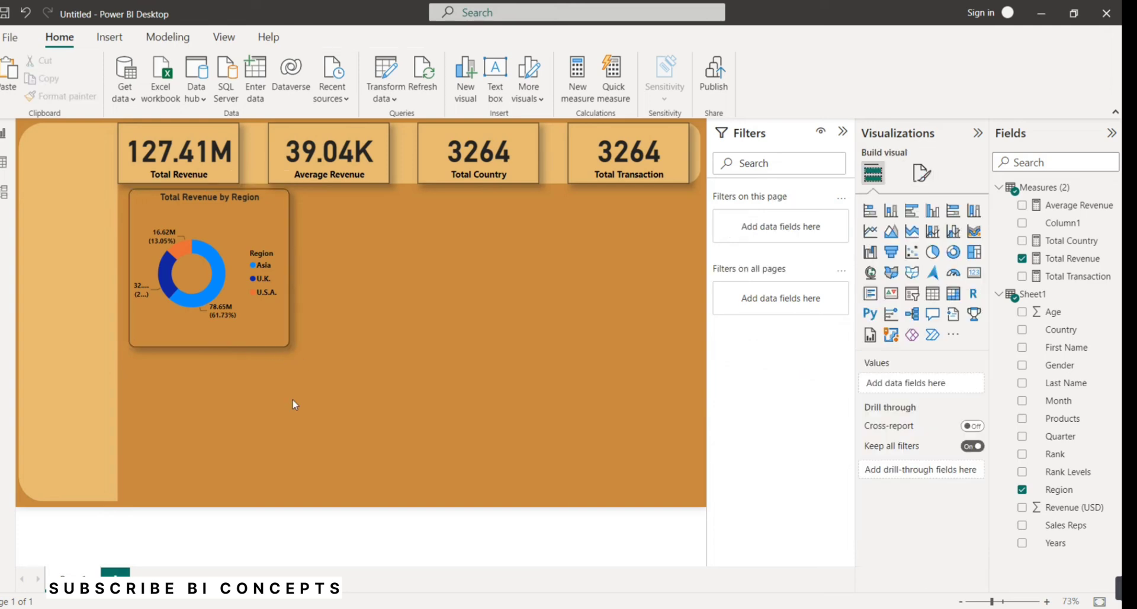
Move the donut chart slightly left and up beneath the Total Revenue card, and reduce its height by about a third.
{"action": "left_click", "coordinate": [228, 288]}
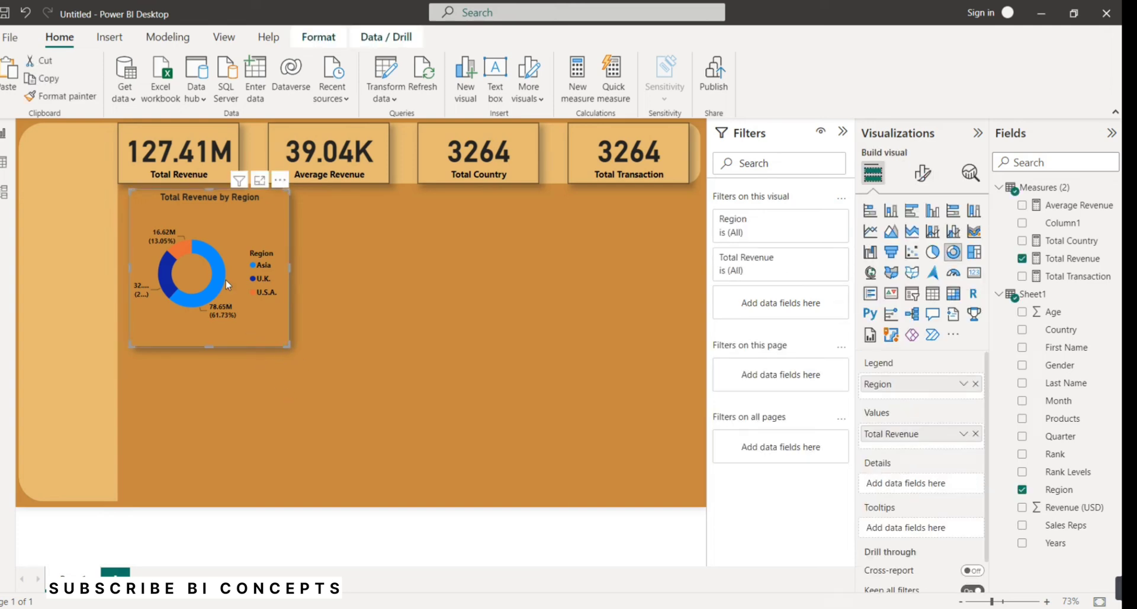
{"action": "key", "text": "Left"}
{"action": "key", "text": "Left"}
{"action": "key", "text": "Left"}
{"action": "key", "text": "Left"}
{"action": "key", "text": "Left"}
{"action": "key", "text": "Left"}
{"action": "key", "text": "Left"}
{"action": "key", "text": "Left"}
{"action": "key", "text": "Left"}
{"action": "key", "text": "Left"}
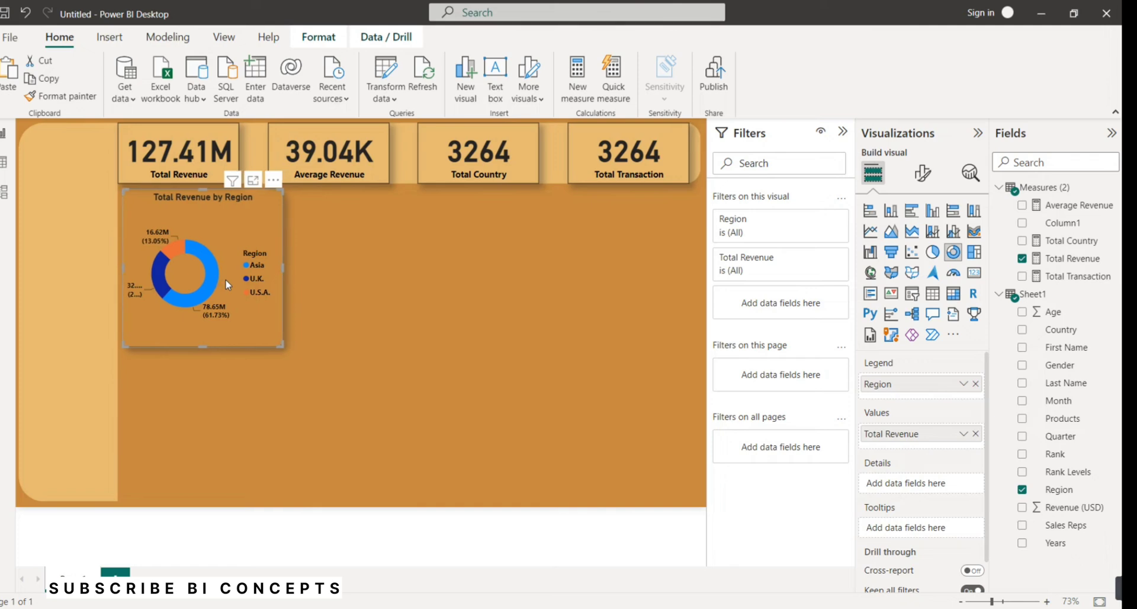
{"action": "key", "text": "Up"}
{"action": "key", "text": "Left"}
{"action": "key", "text": "Right"}
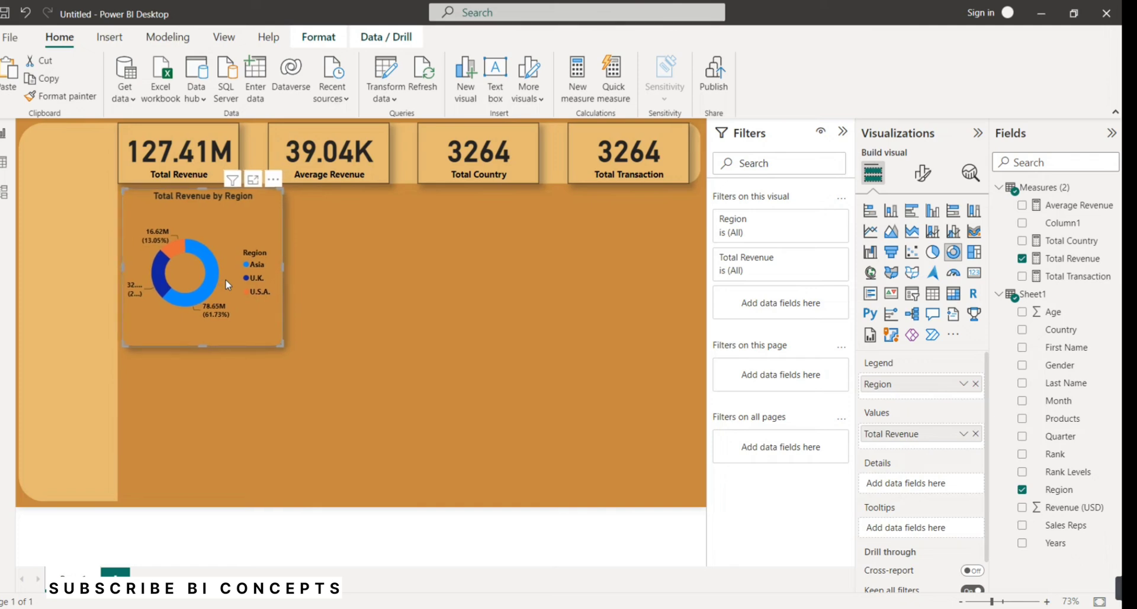
{"action": "key", "text": "Up"}
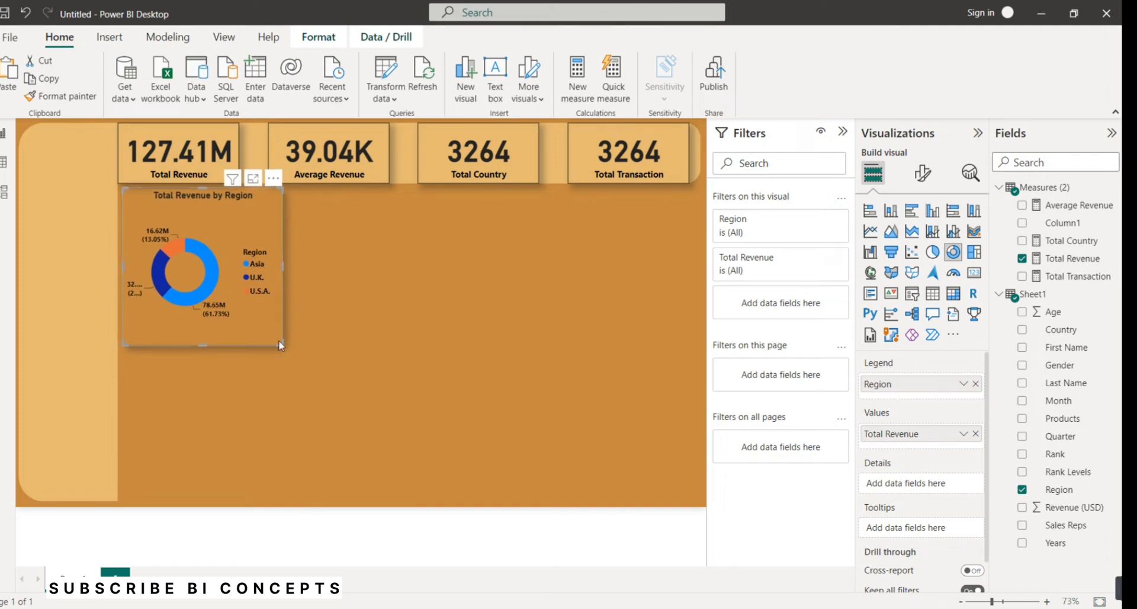
{"action": "left_click_drag", "start_coordinate": [218, 345], "coordinate": [203, 294]}
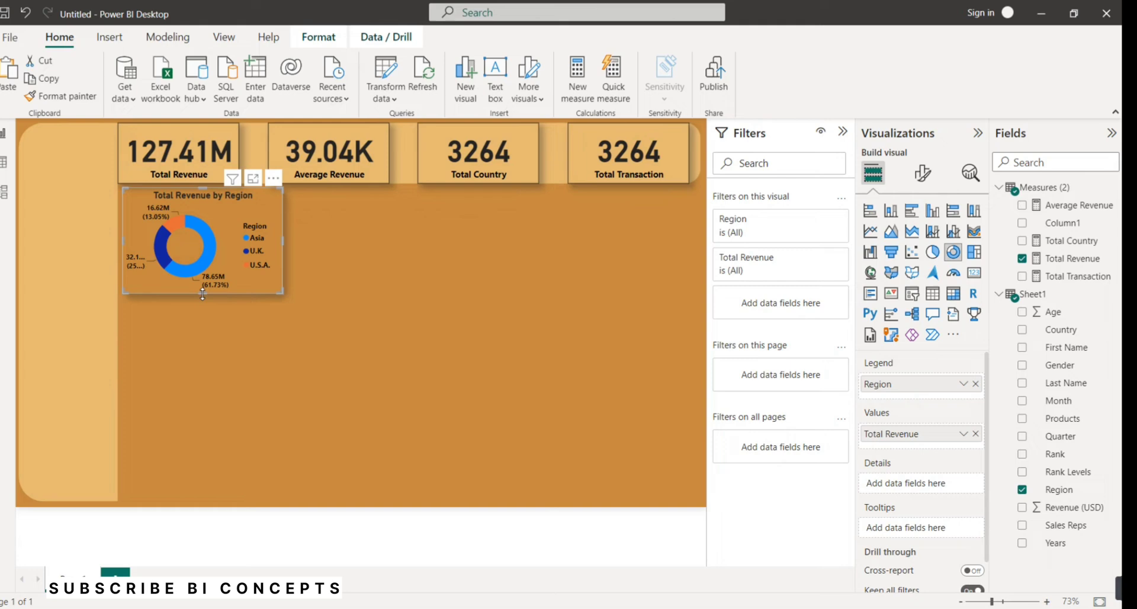
{"action": "left_click", "coordinate": [438, 264]}
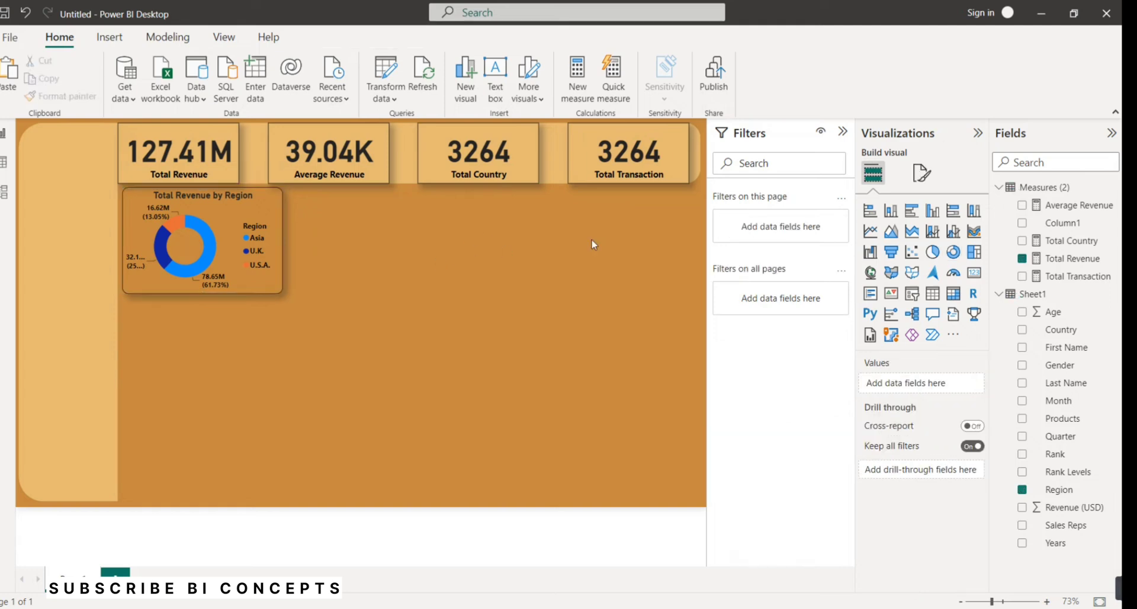
Add a line and stacked column chart beside the donut chart, with Country on the X-axis, Total Revenue as columns and Average Revenue as the line.
{"action": "left_click", "coordinate": [933, 237]}
{"action": "left_click_drag", "start_coordinate": [201, 350], "coordinate": [372, 266]}
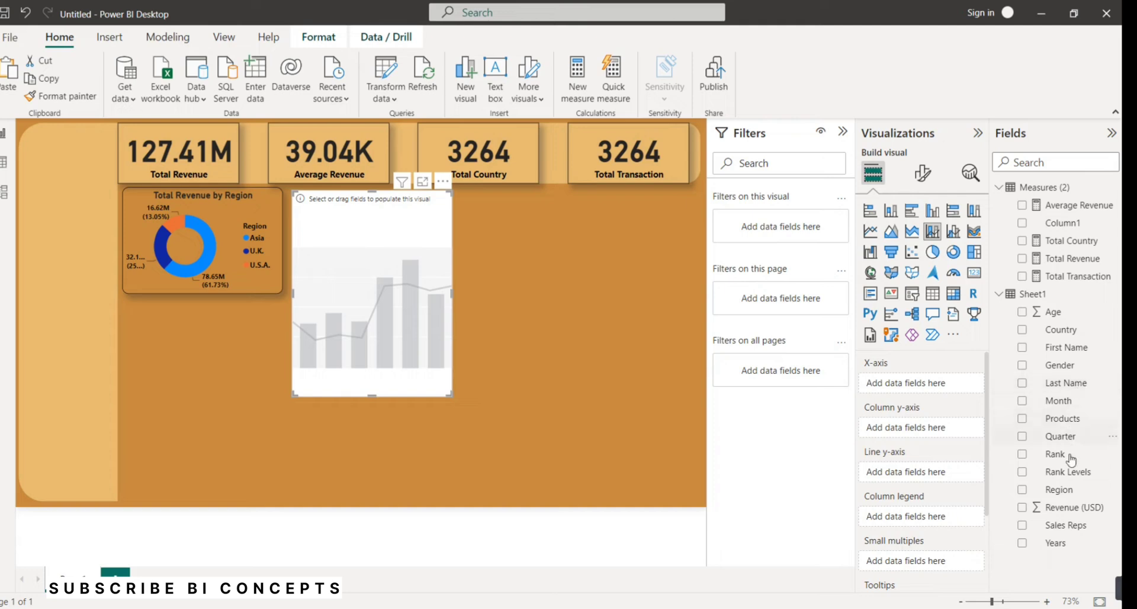
{"action": "left_click_drag", "start_coordinate": [1063, 329], "coordinate": [942, 385]}
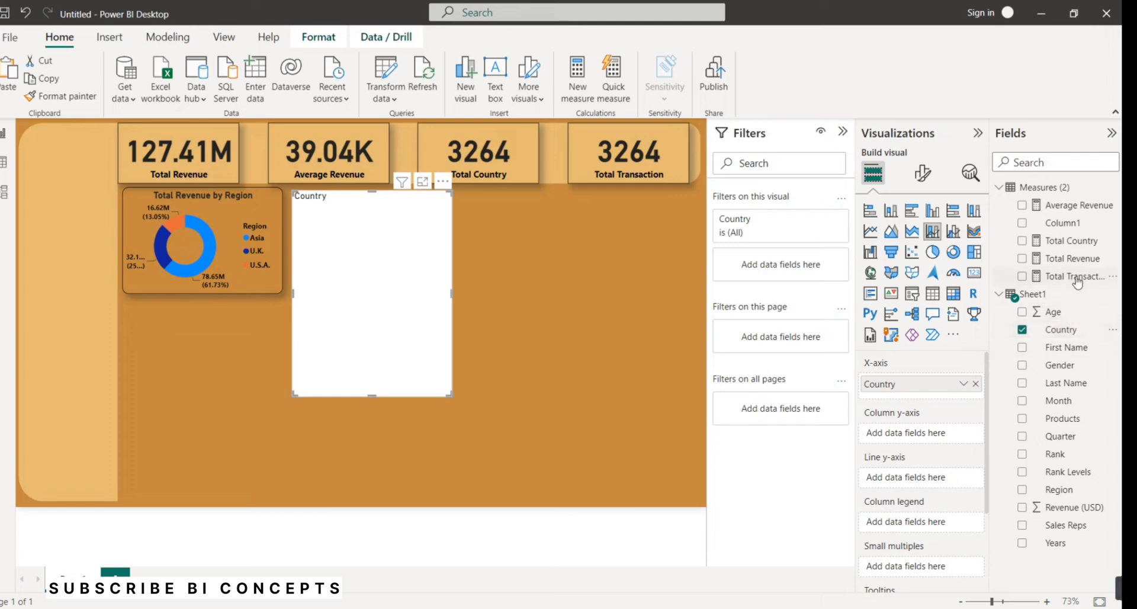
{"action": "left_click_drag", "start_coordinate": [1064, 267], "coordinate": [932, 442]}
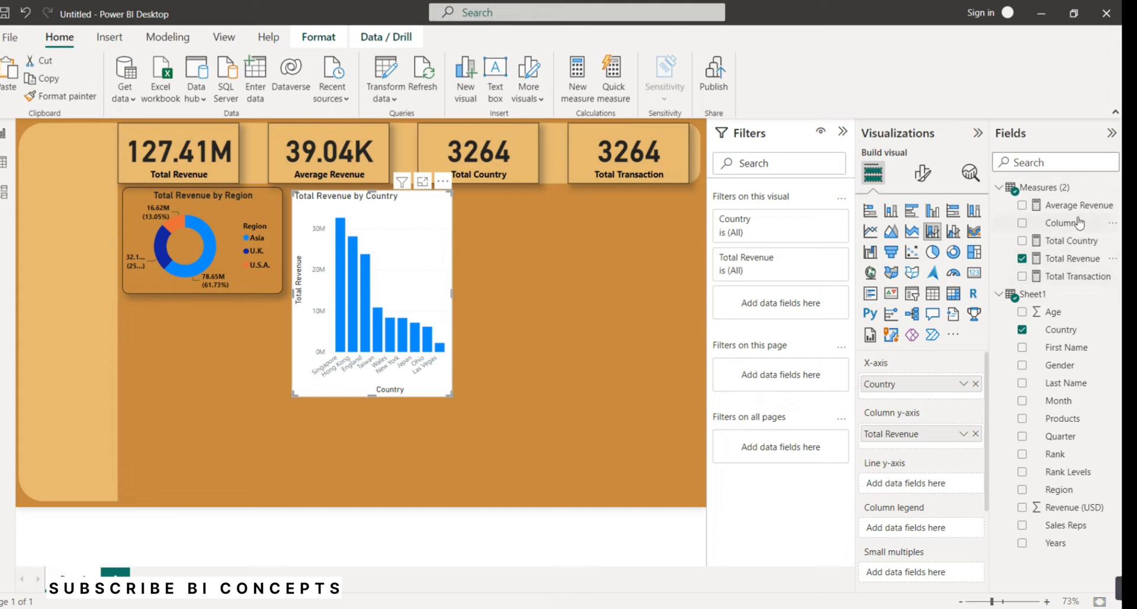
{"action": "left_click_drag", "start_coordinate": [1072, 205], "coordinate": [942, 483]}
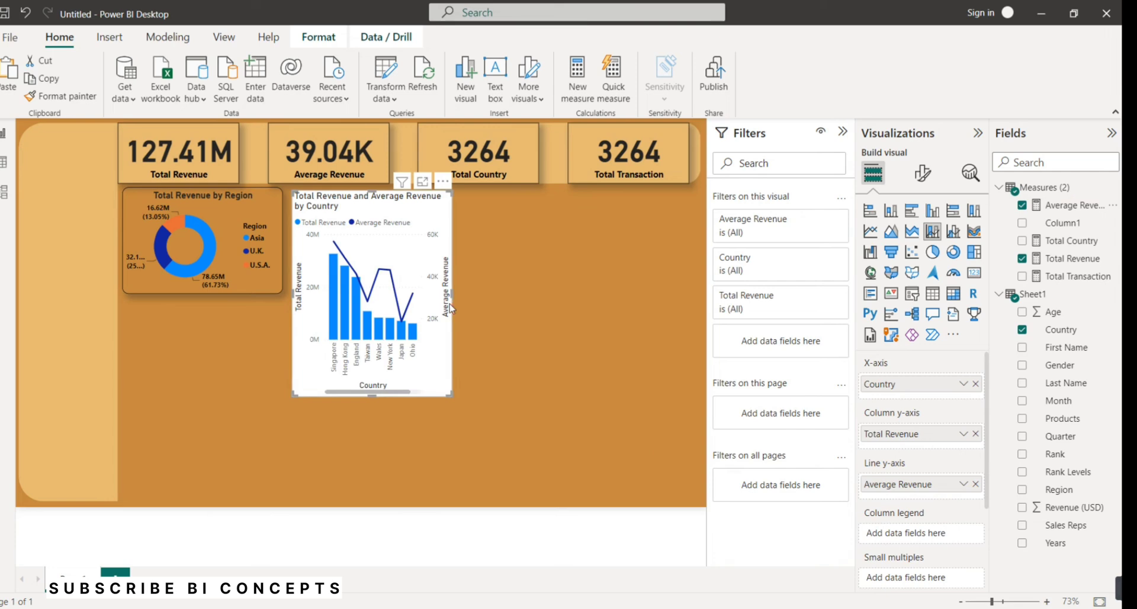
Shorten the combo chart until its lower edge aligns with the donut chart's, and shift it left close to the donut chart.
{"action": "left_click_drag", "start_coordinate": [372, 395], "coordinate": [348, 290]}
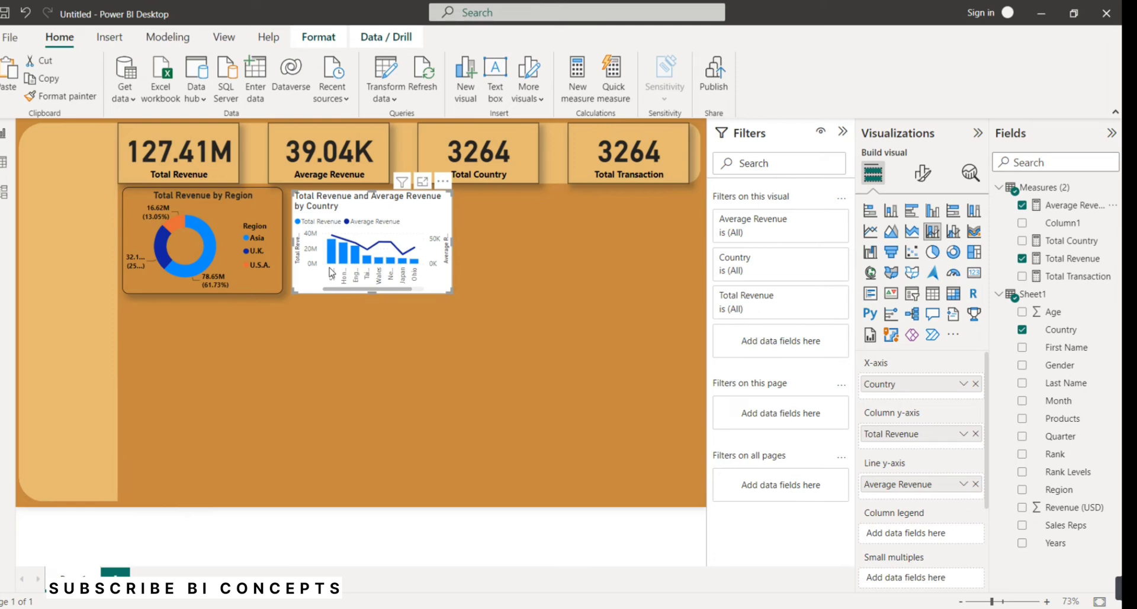
{"action": "key", "text": "Left"}
{"action": "key", "text": "Left"}
{"action": "key", "text": "Left"}
{"action": "key", "text": "Left"}
{"action": "key", "text": "Left"}
{"action": "key", "text": "Left"}
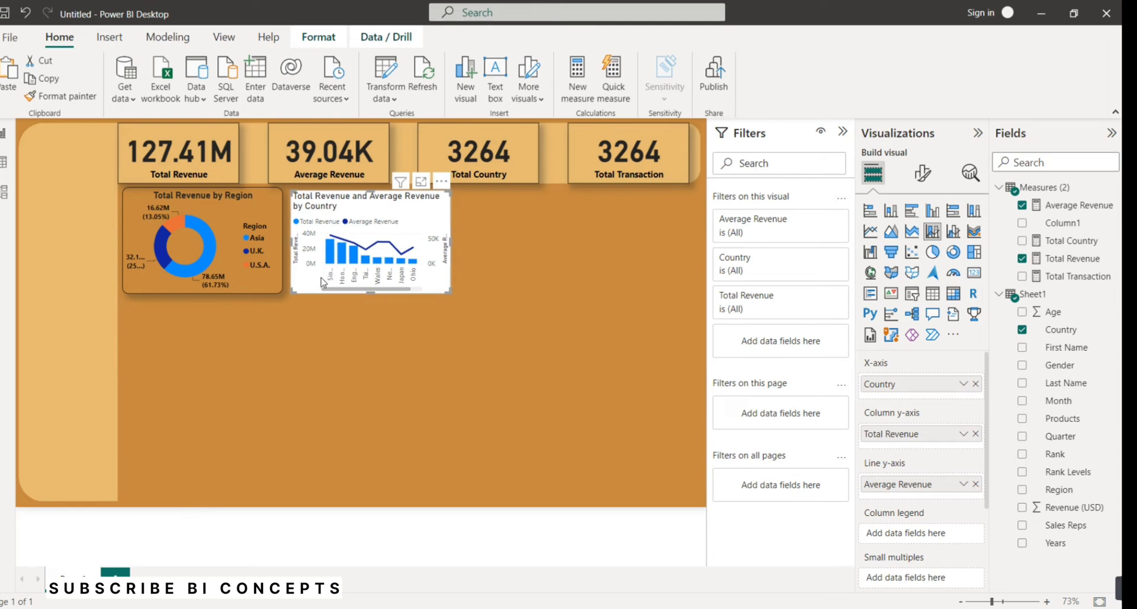
{"action": "key", "text": "Right"}
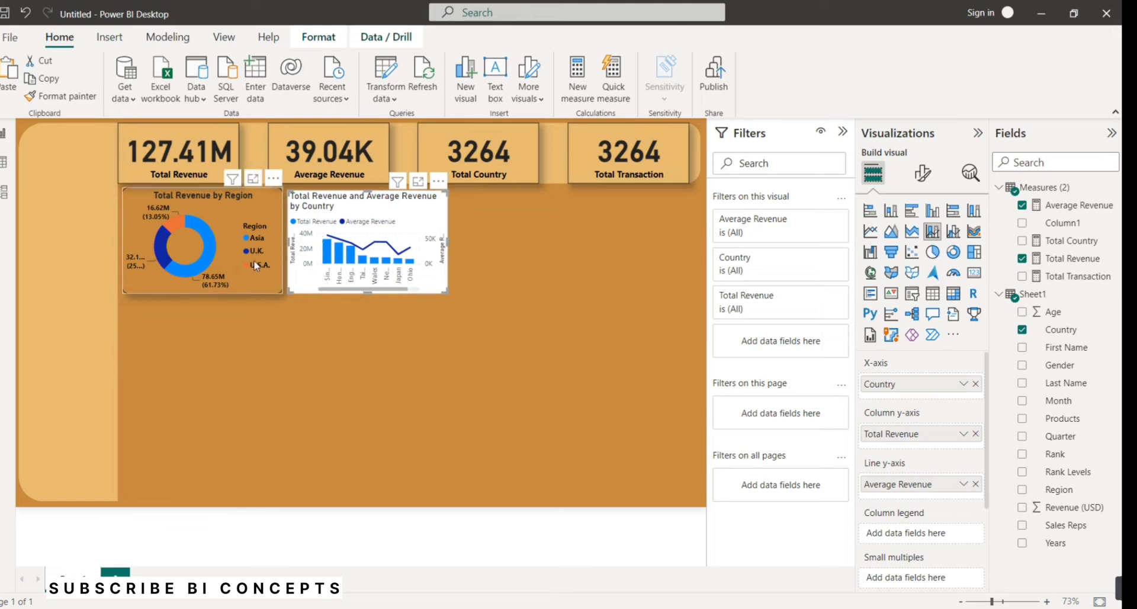
Copy the donut chart's formatting onto the combo chart with Format painter, and widen the combo chart to just past the Total Country card.
{"action": "left_click", "coordinate": [239, 274]}
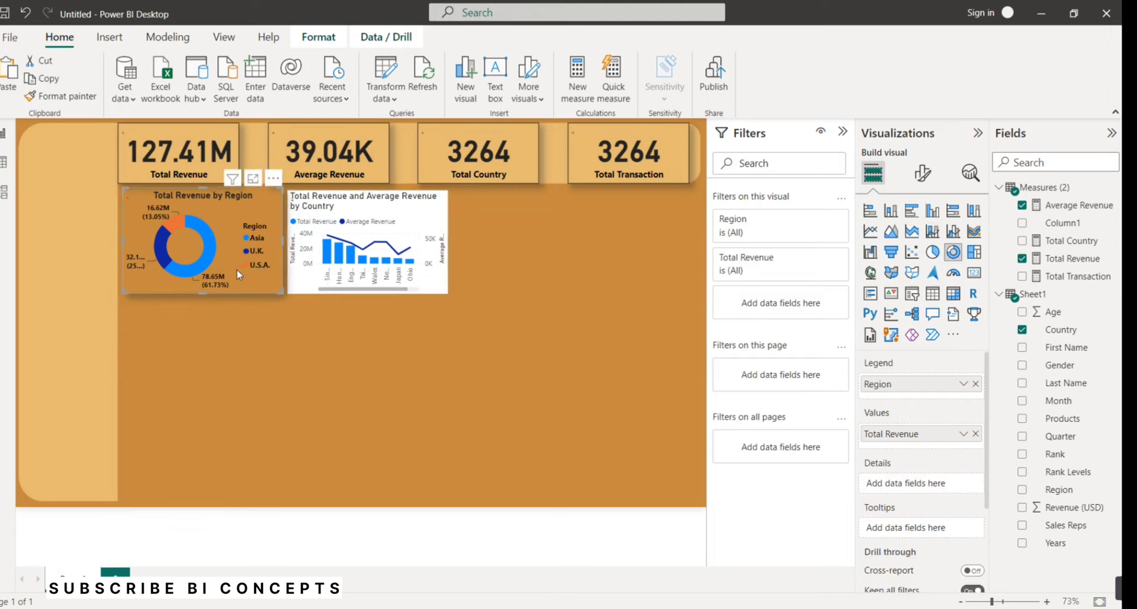
{"action": "left_click", "coordinate": [65, 96]}
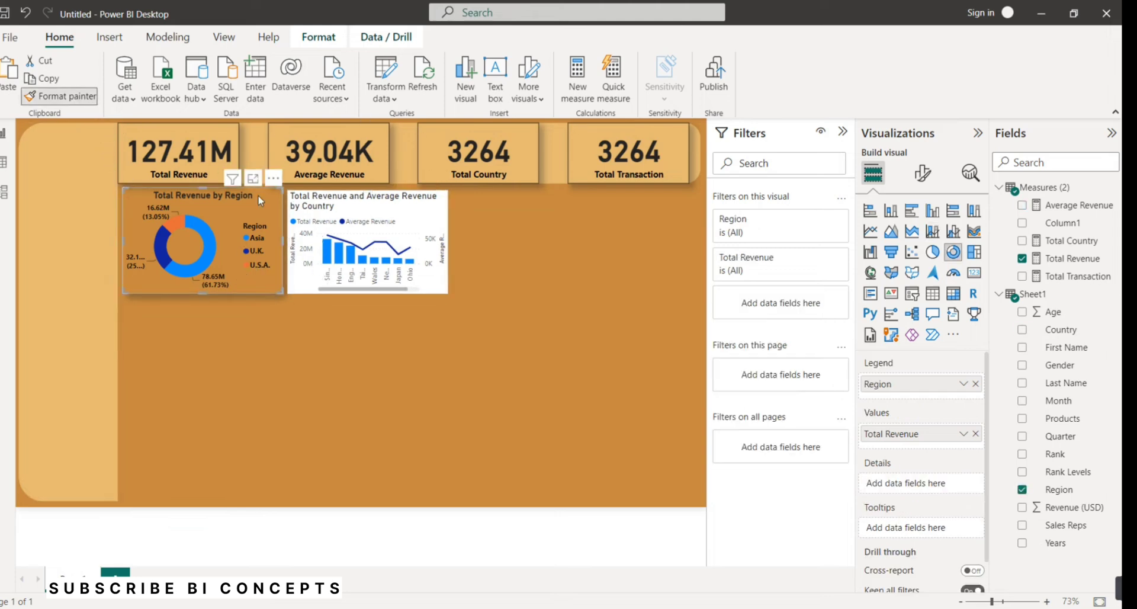
{"action": "left_click", "coordinate": [303, 274]}
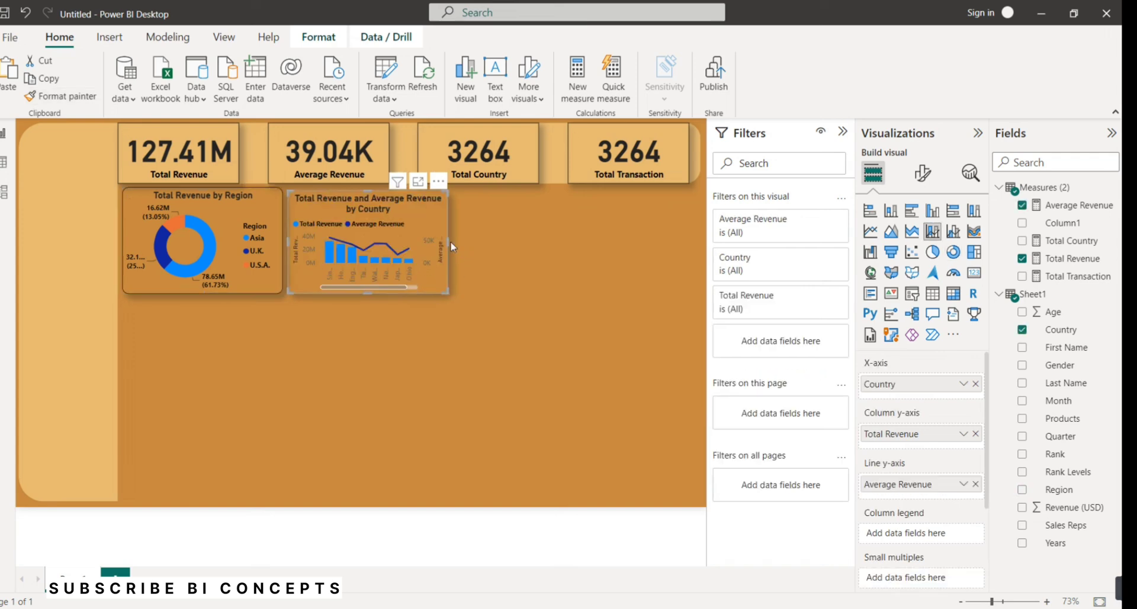
{"action": "left_click_drag", "start_coordinate": [451, 240], "coordinate": [556, 245]}
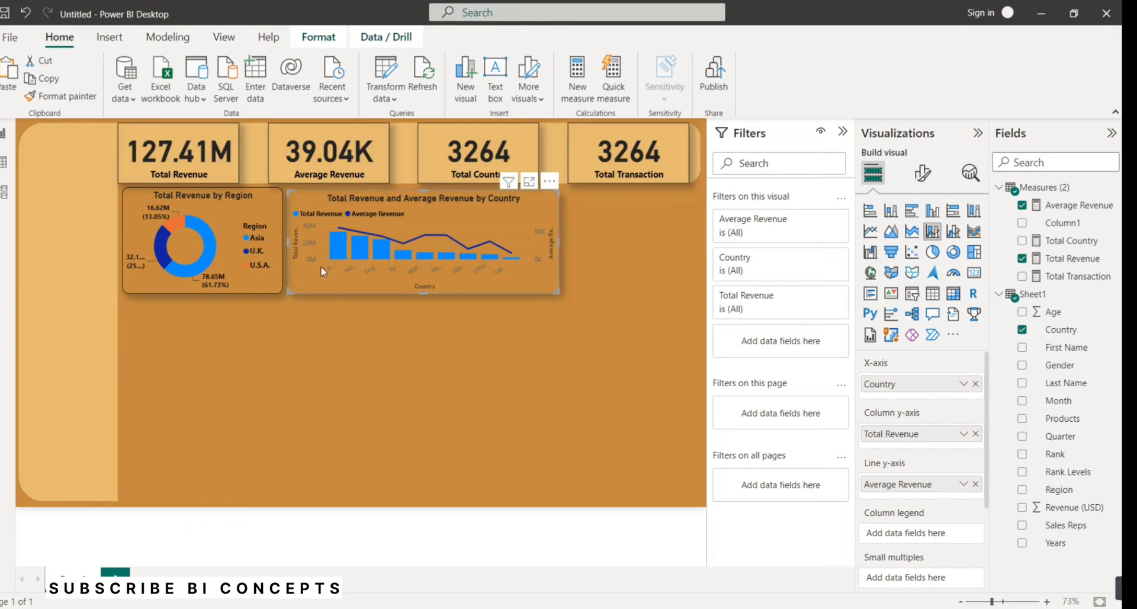
Make the combo chart's X-axis values bold and black.
{"action": "left_click", "coordinate": [923, 173]}
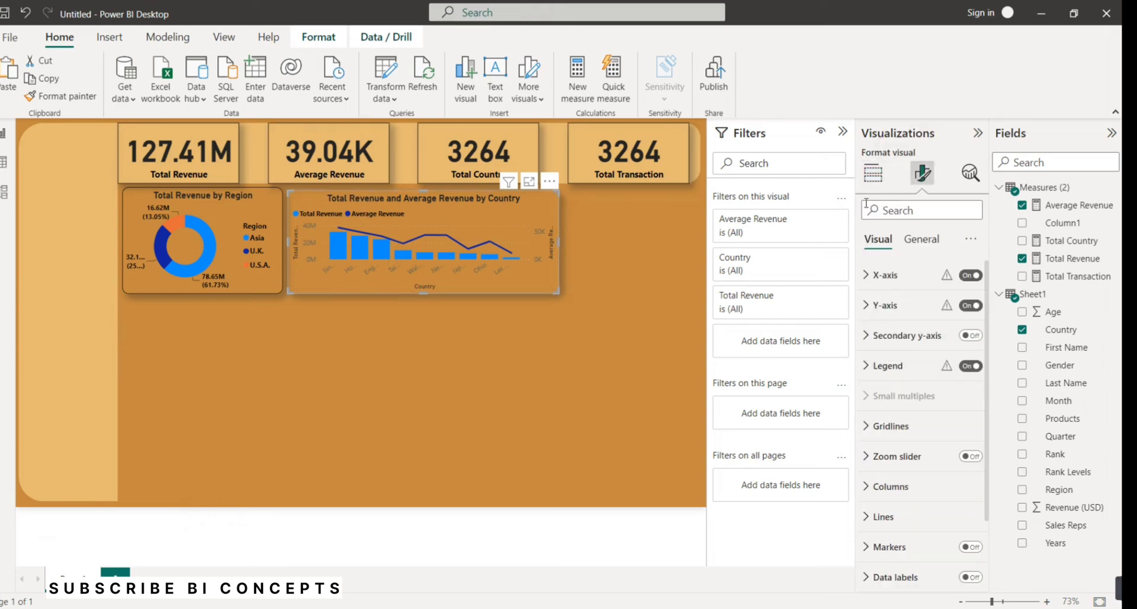
{"action": "left_click", "coordinate": [894, 274]}
{"action": "left_click", "coordinate": [878, 364]}
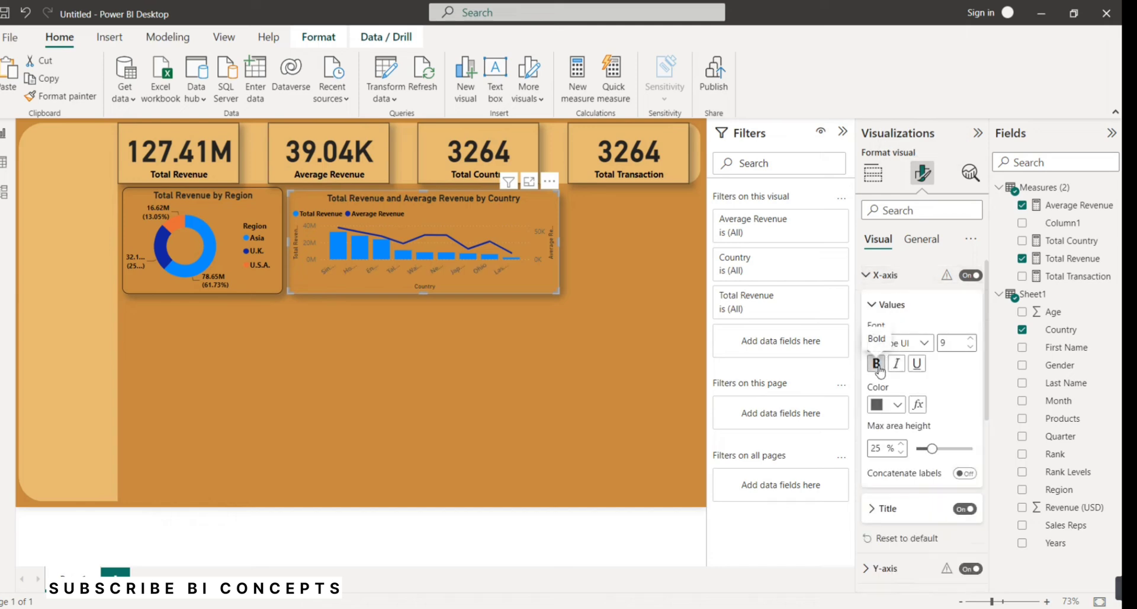
{"action": "left_click", "coordinate": [898, 405]}
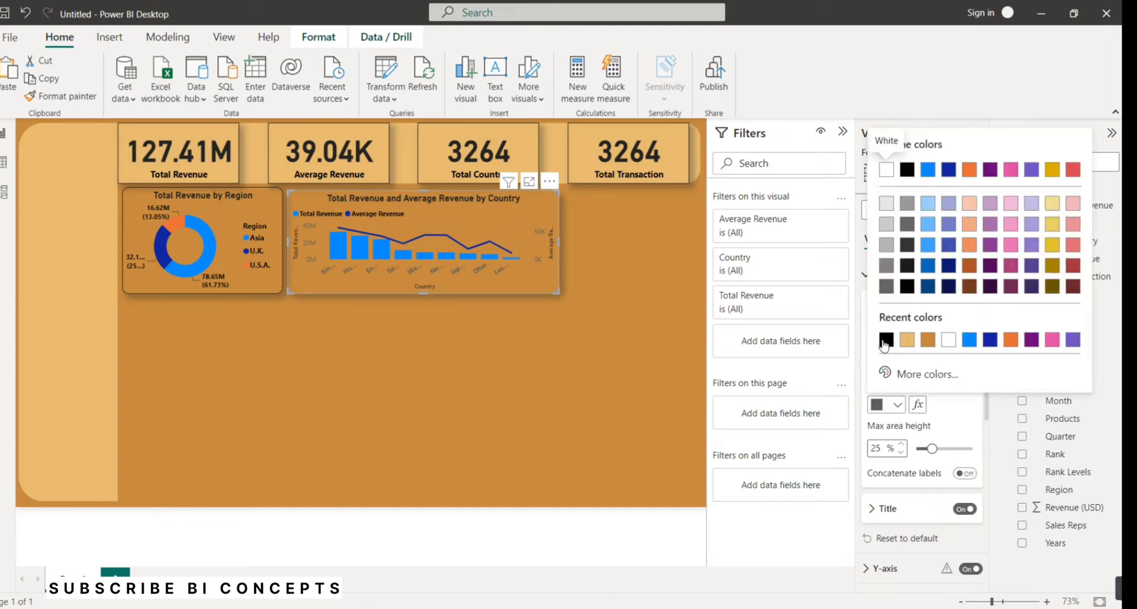
{"action": "left_click", "coordinate": [886, 341]}
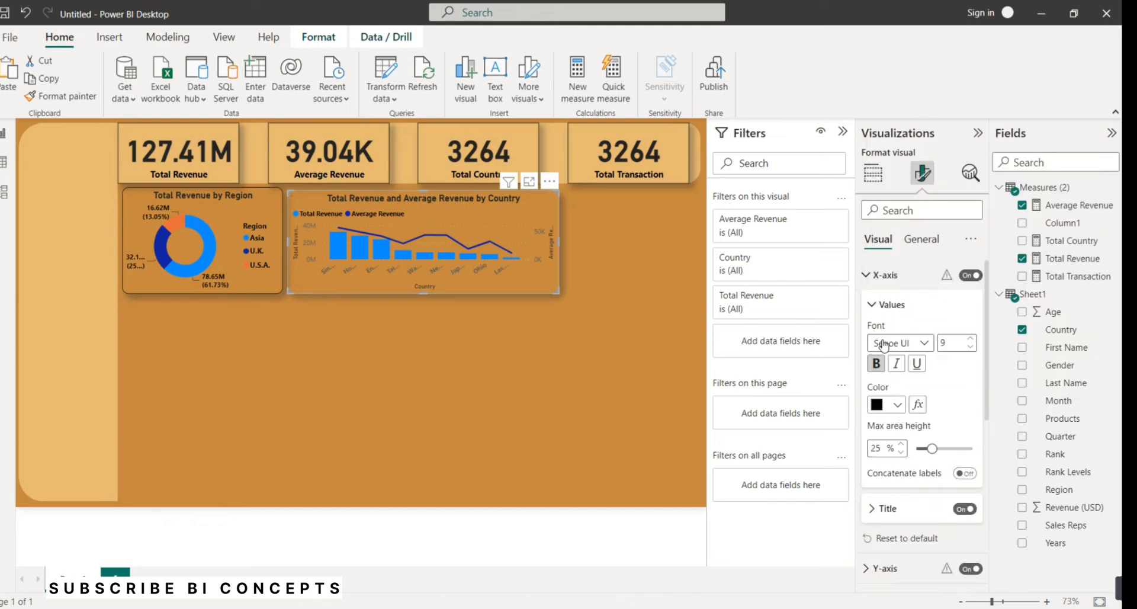
Make the combo chart's X-axis title bold.
{"action": "left_click", "coordinate": [886, 305]}
{"action": "left_click", "coordinate": [888, 340]}
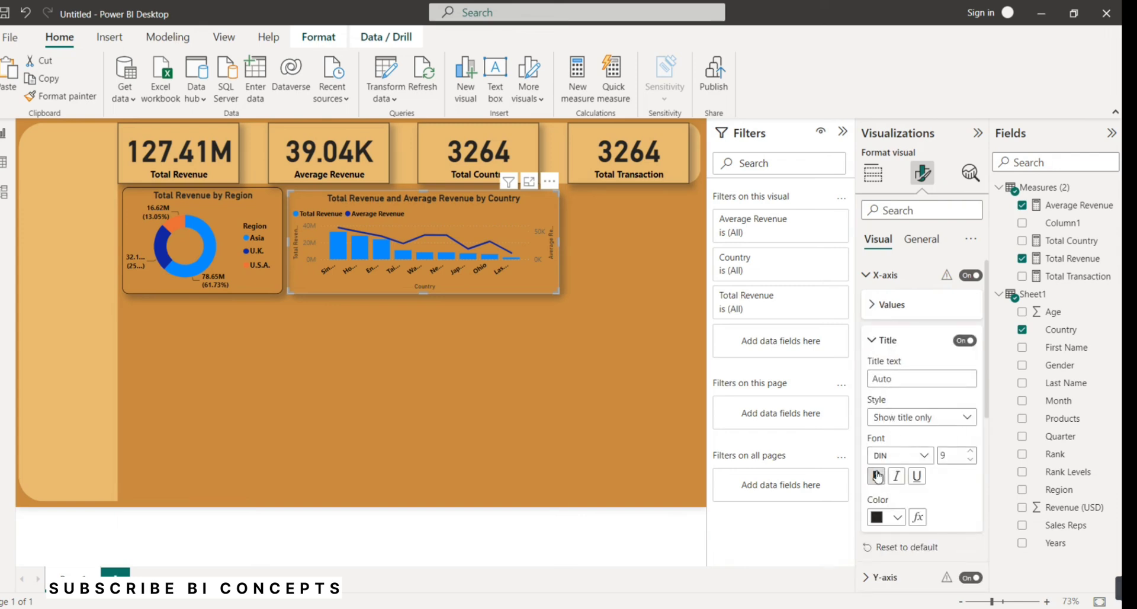
{"action": "left_click", "coordinate": [884, 342]}
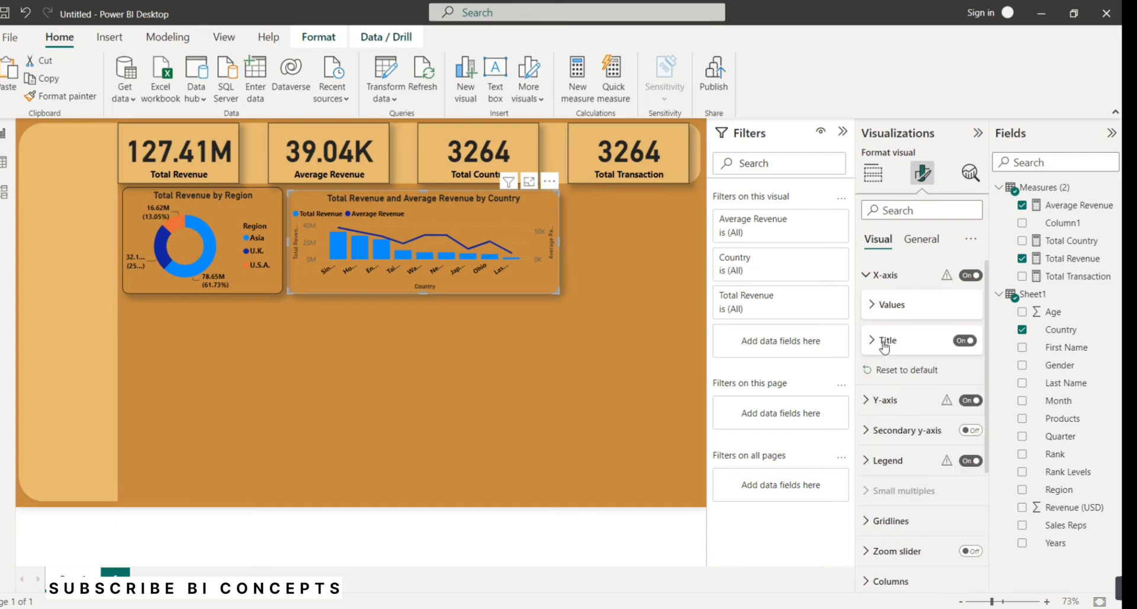
Make the combo chart's Y-axis values bold and black.
{"action": "left_click", "coordinate": [885, 401]}
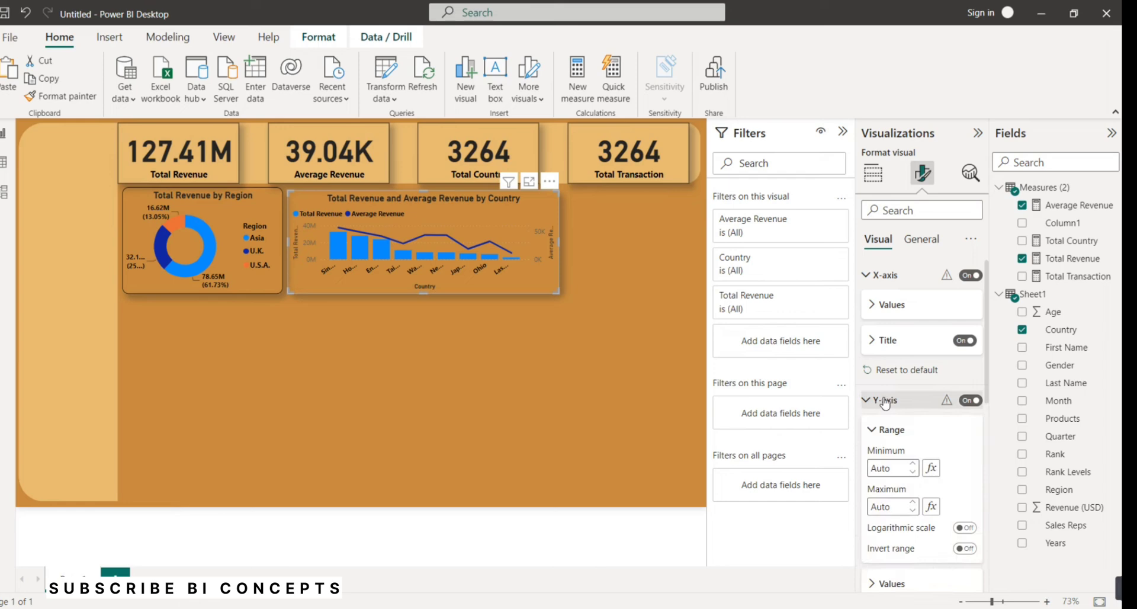
{"action": "scroll", "coordinate": [885, 403], "scroll_direction": "down", "scroll_amount": 4}
{"action": "left_click", "coordinate": [889, 334]}
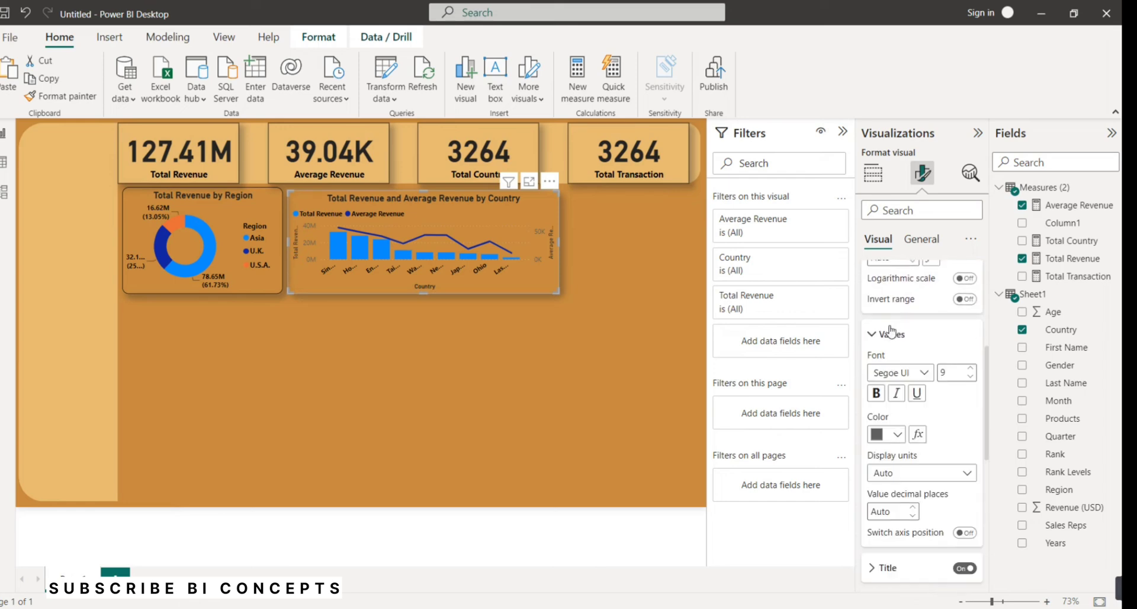
{"action": "left_click", "coordinate": [898, 434]}
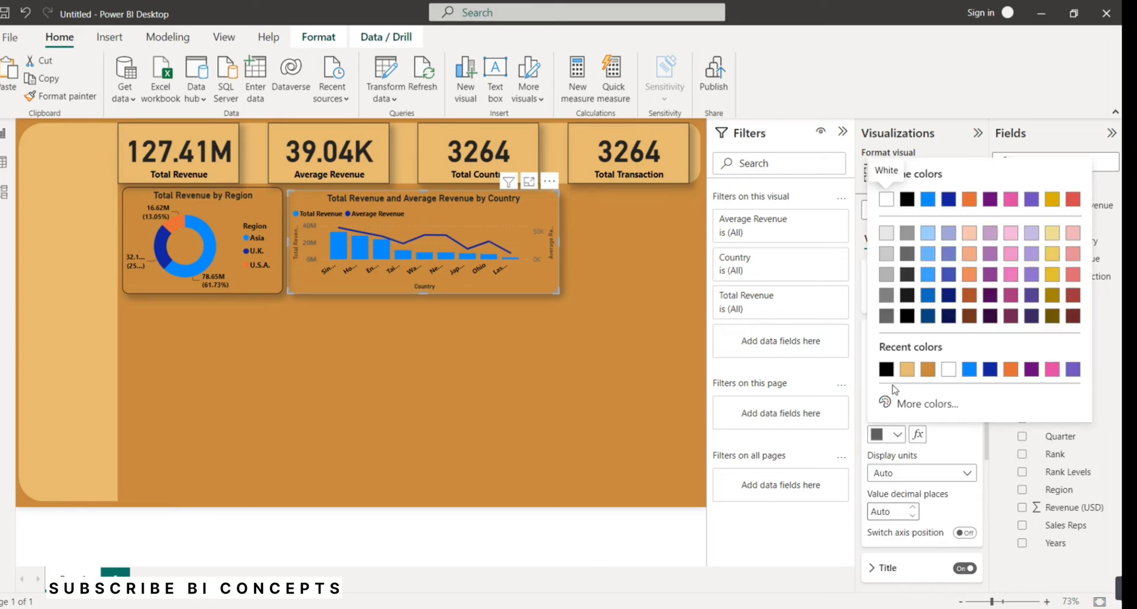
{"action": "left_click", "coordinate": [886, 369]}
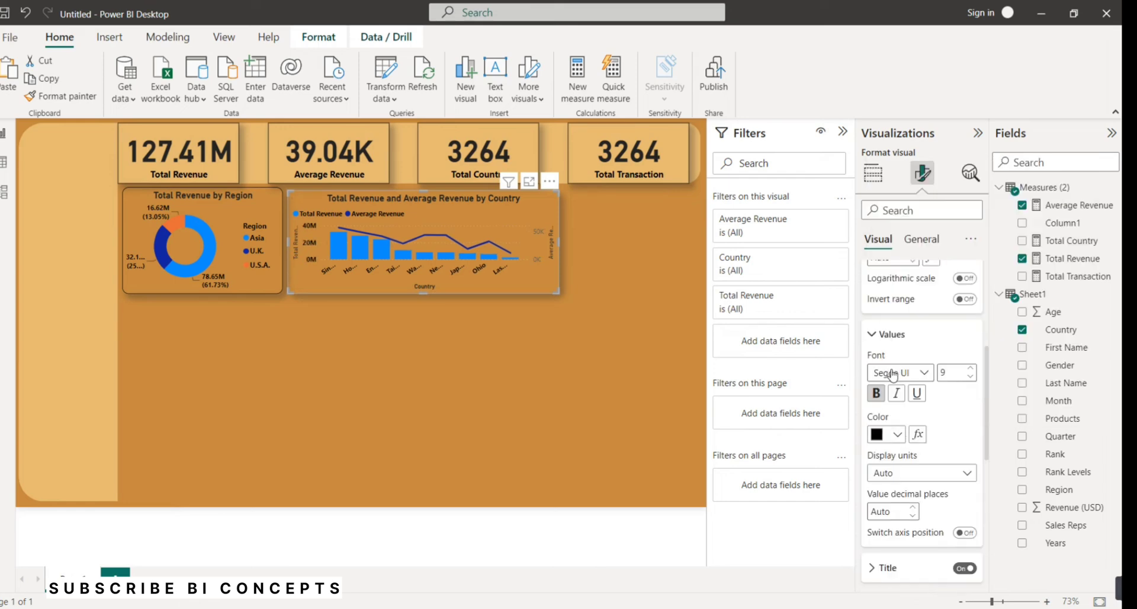
Make the combo chart's Y-axis title bold, and check the secondary y-axis and Y-axis title options.
{"action": "left_click", "coordinate": [898, 338]}
{"action": "left_click", "coordinate": [894, 369]}
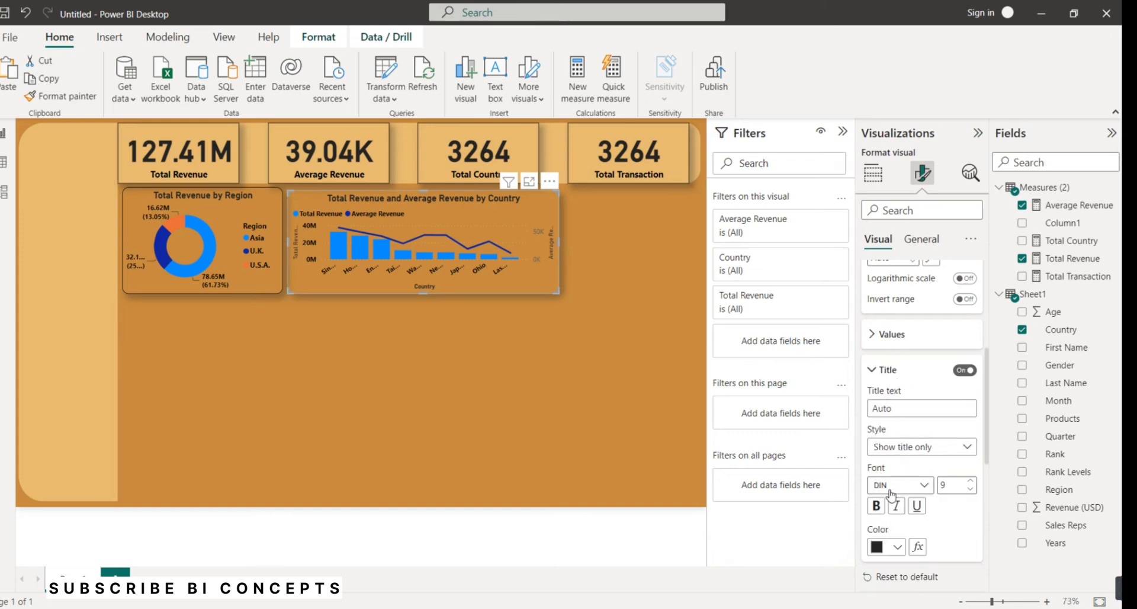
{"action": "left_click", "coordinate": [892, 371]}
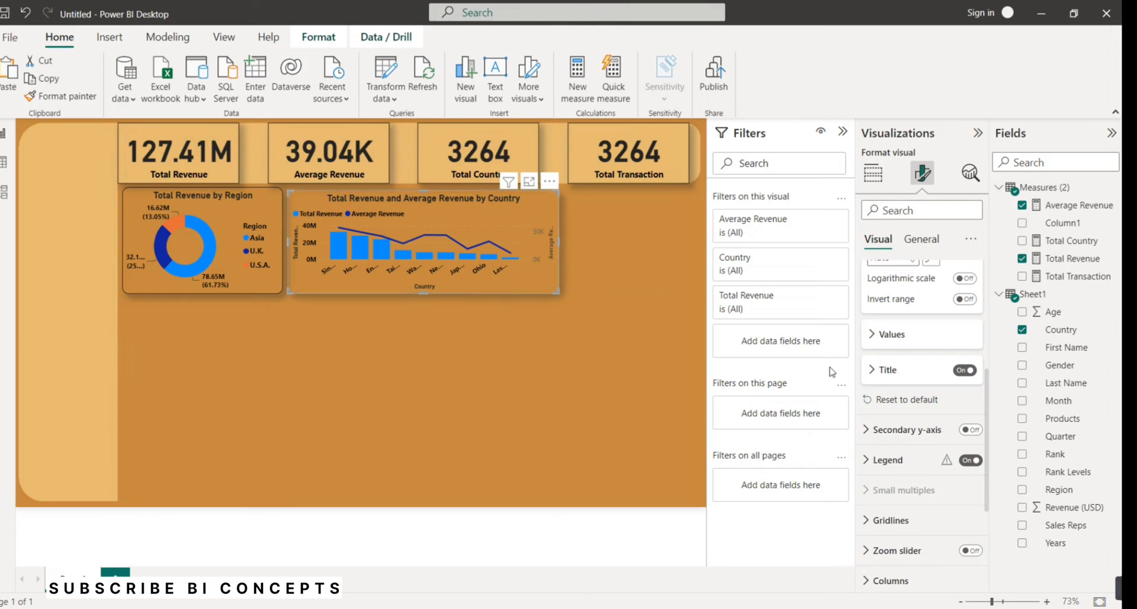
{"action": "left_click", "coordinate": [901, 429]}
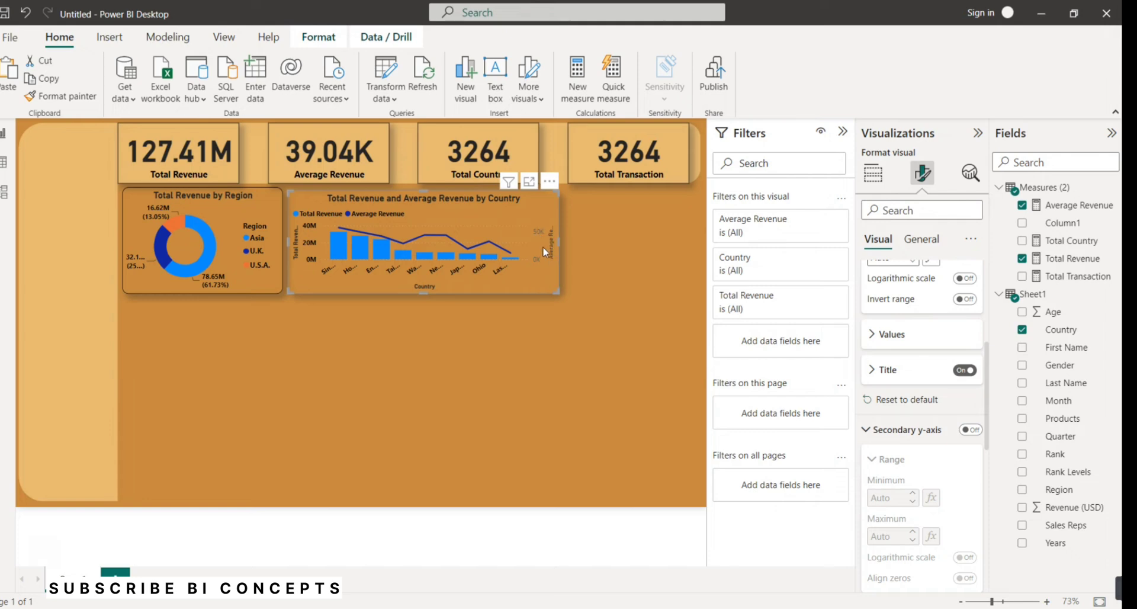
{"action": "left_click", "coordinate": [887, 370]}
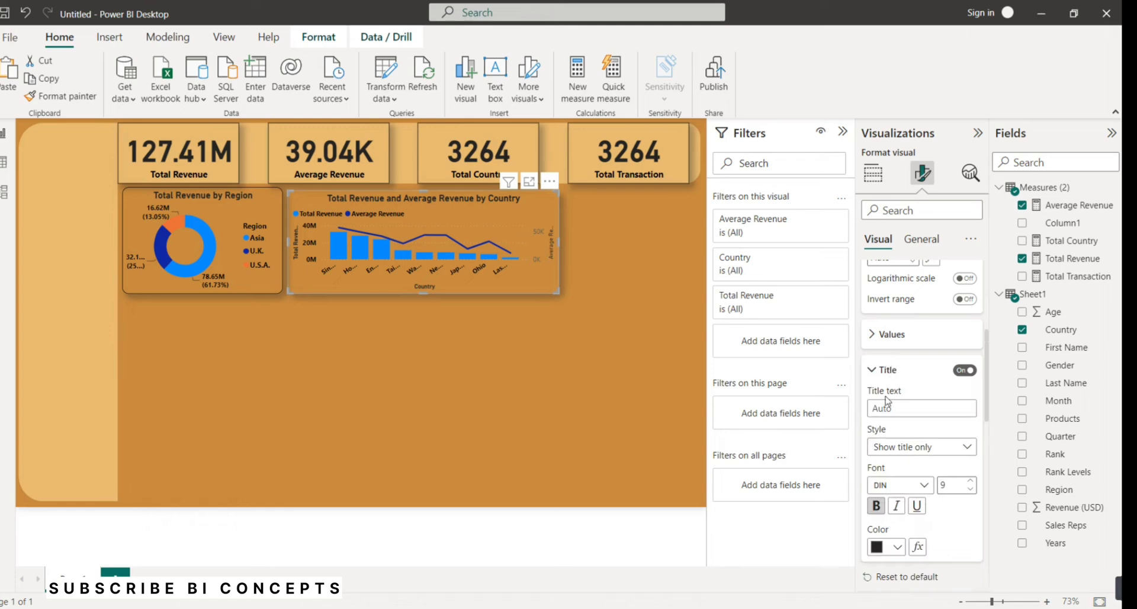
Turn on the combo chart's secondary y-axis.
{"action": "left_click", "coordinate": [887, 370]}
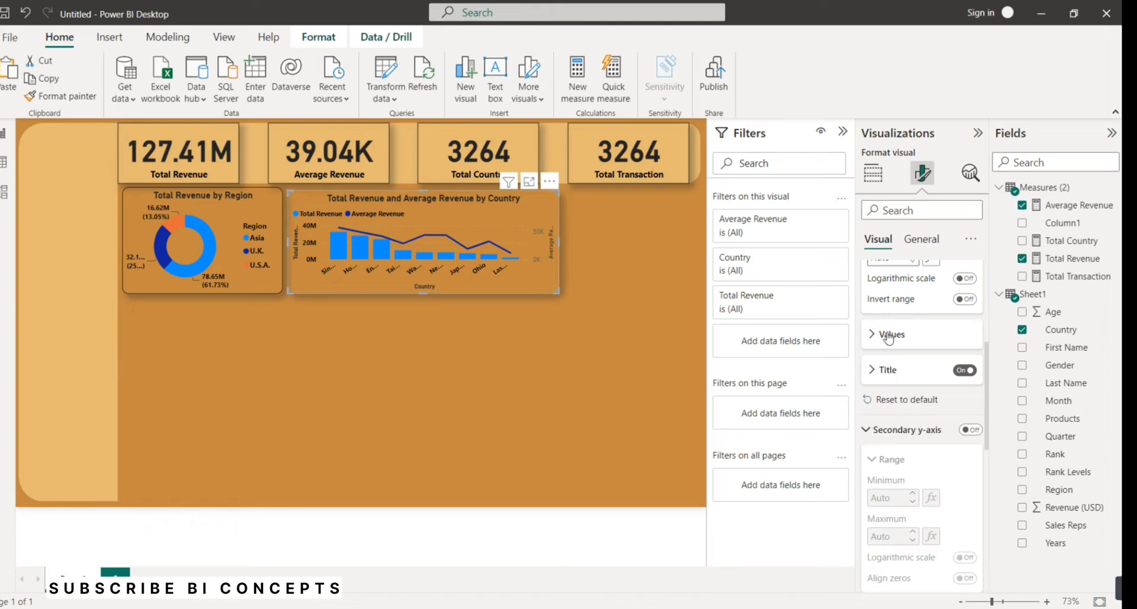
{"action": "scroll", "coordinate": [905, 468], "scroll_direction": "down", "scroll_amount": 3}
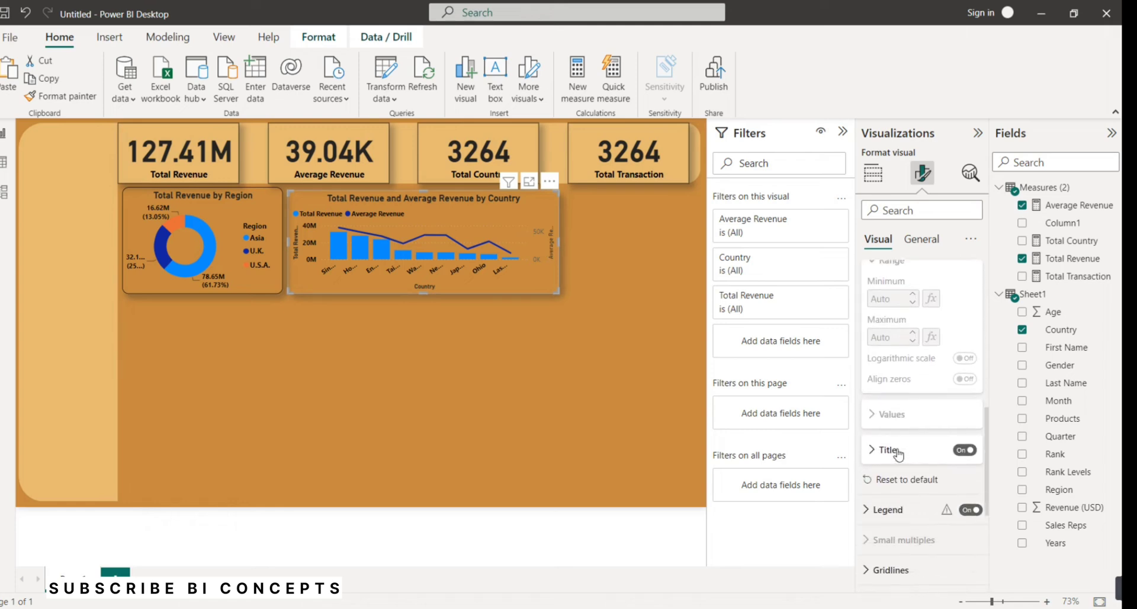
{"action": "left_click", "coordinate": [895, 451]}
{"action": "scroll", "coordinate": [883, 504], "scroll_direction": "up", "scroll_amount": 2}
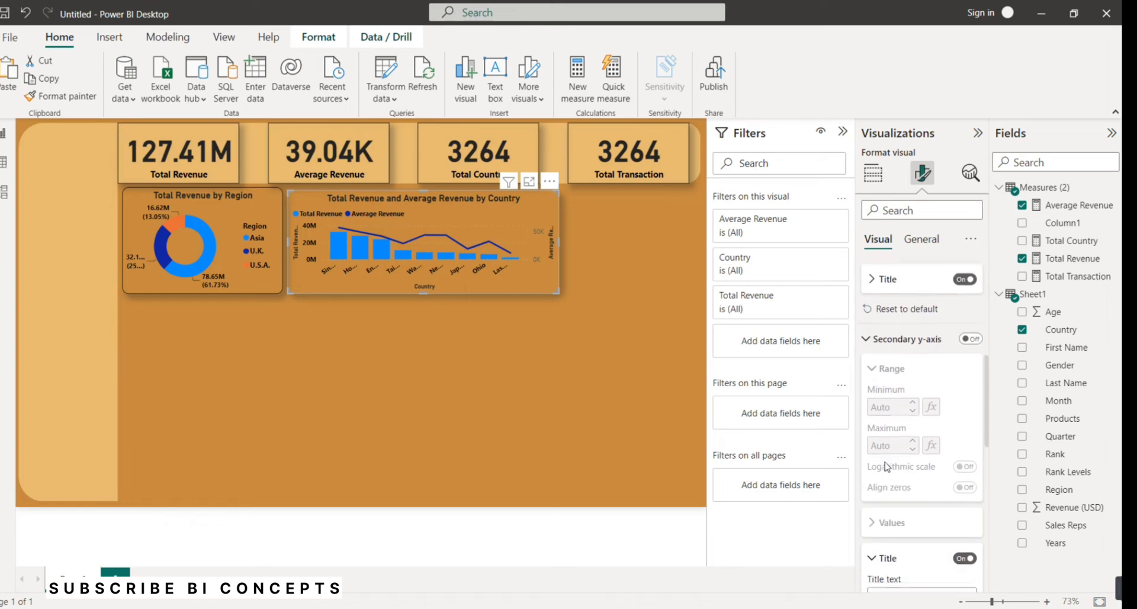
{"action": "scroll", "coordinate": [894, 468], "scroll_direction": "down", "scroll_amount": 5}
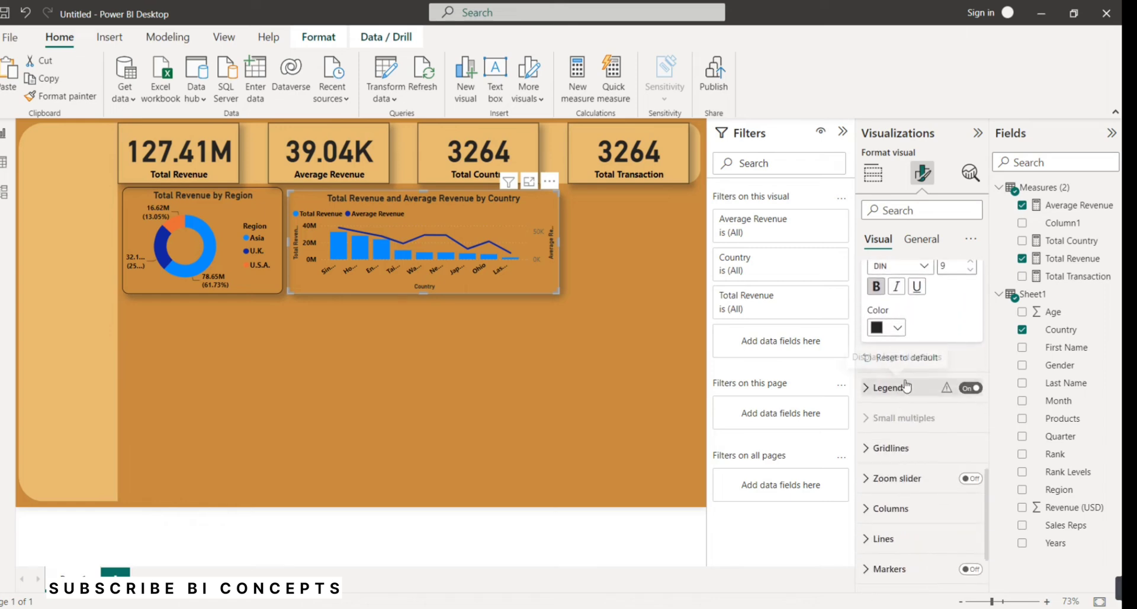
{"action": "scroll", "coordinate": [910, 383], "scroll_direction": "up", "scroll_amount": 2}
{"action": "scroll", "coordinate": [906, 380], "scroll_direction": "up", "scroll_amount": 5}
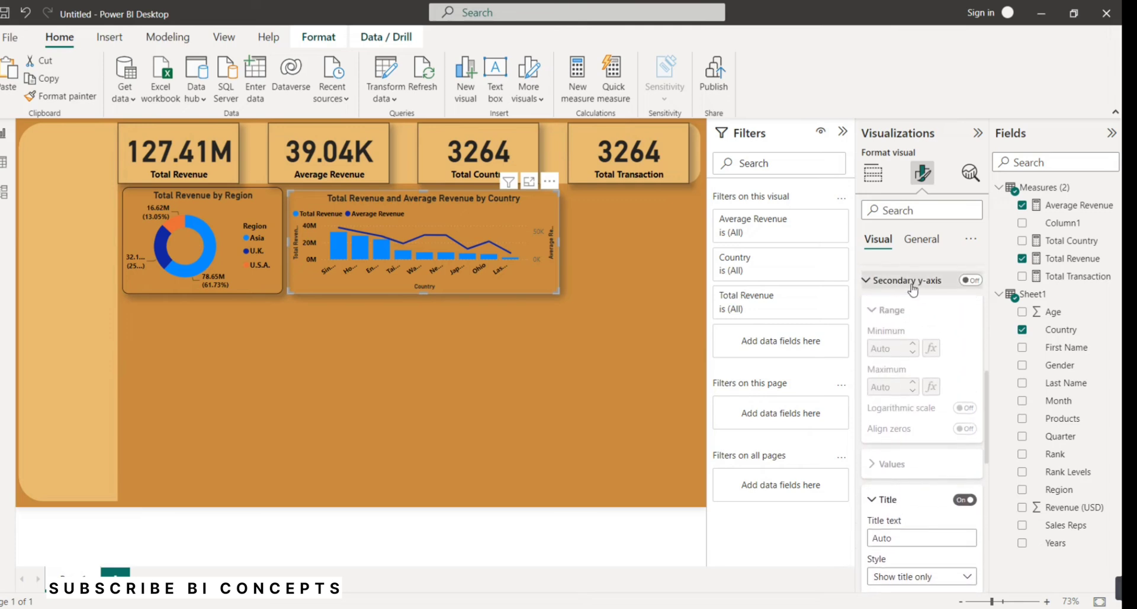
{"action": "left_click", "coordinate": [972, 281]}
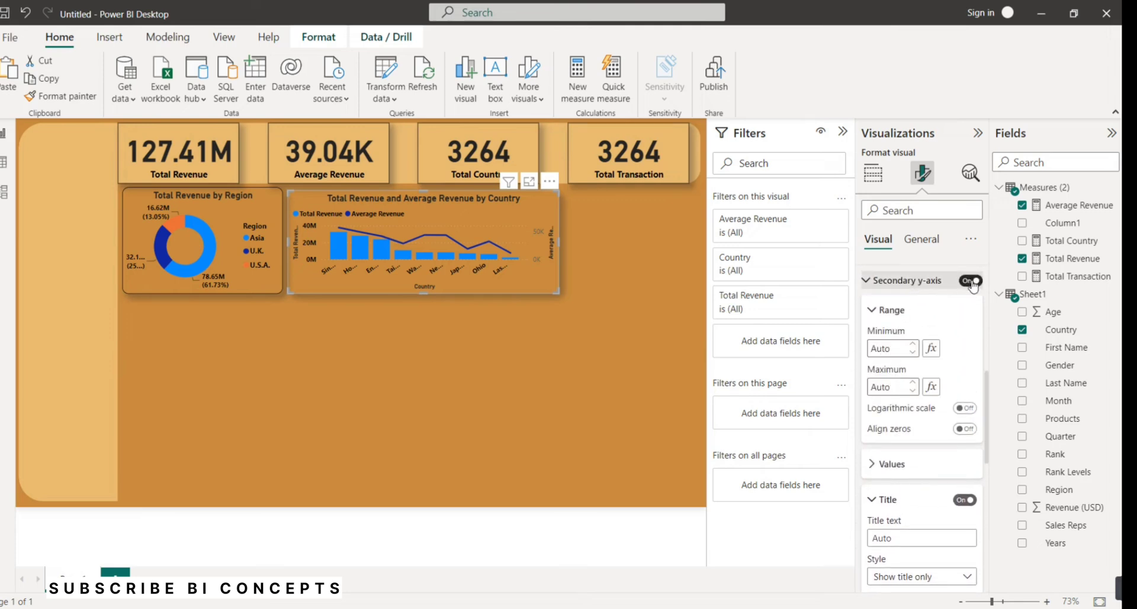
Make the values on the combo chart's secondary y-axis bold and black.
{"action": "left_click", "coordinate": [908, 464]}
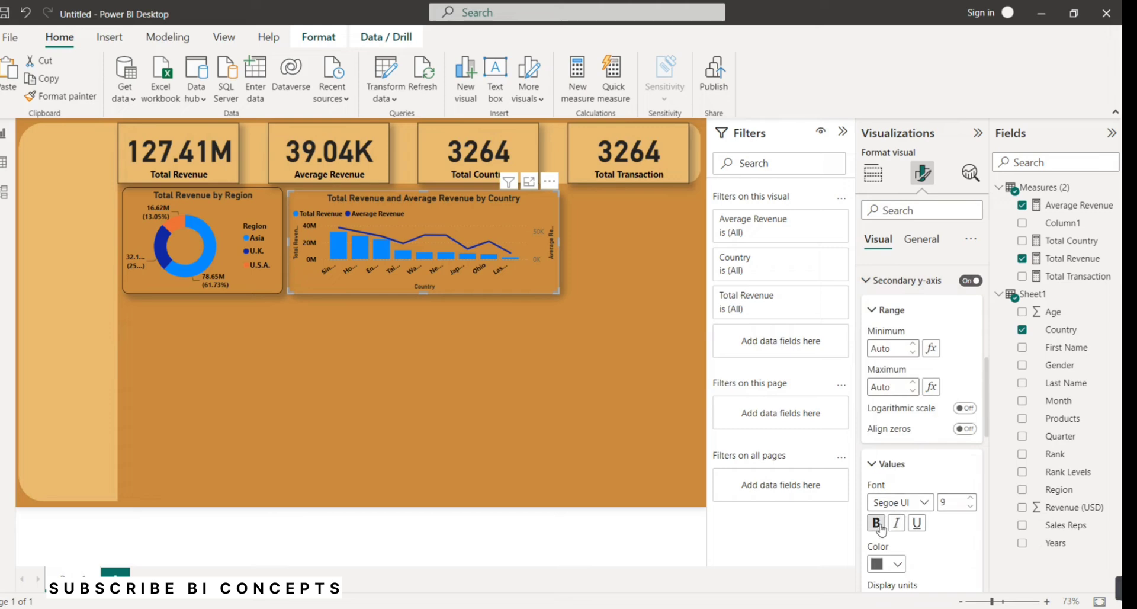
{"action": "left_click", "coordinate": [898, 565]}
{"action": "left_click", "coordinate": [905, 326]}
Add Region as the column legend of the combo chart.
{"action": "left_click", "coordinate": [873, 173]}
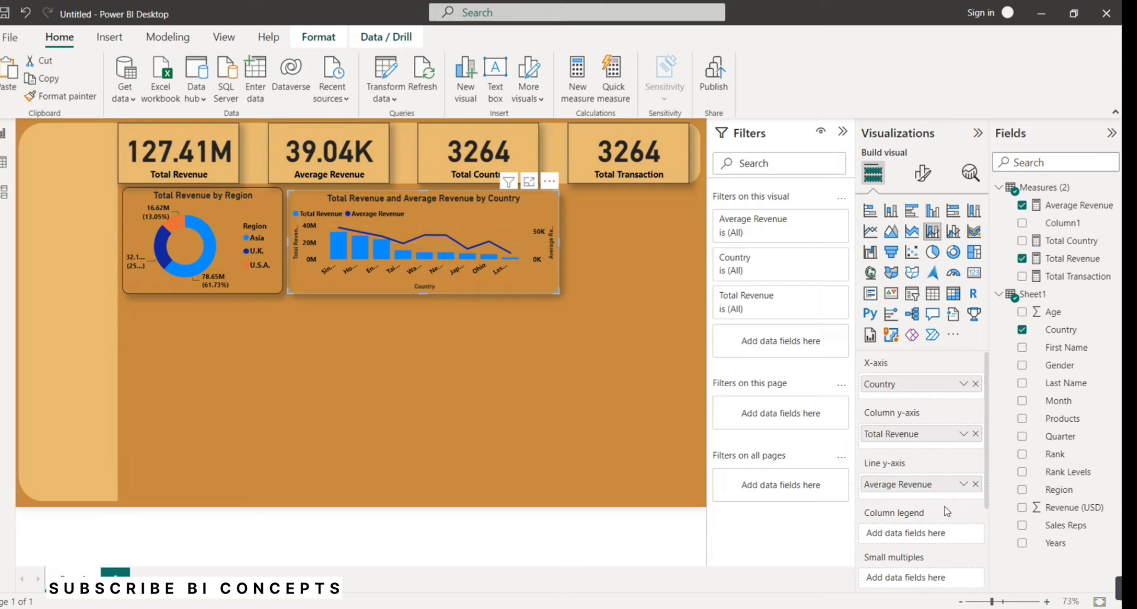
{"action": "left_click_drag", "start_coordinate": [1063, 491], "coordinate": [934, 533]}
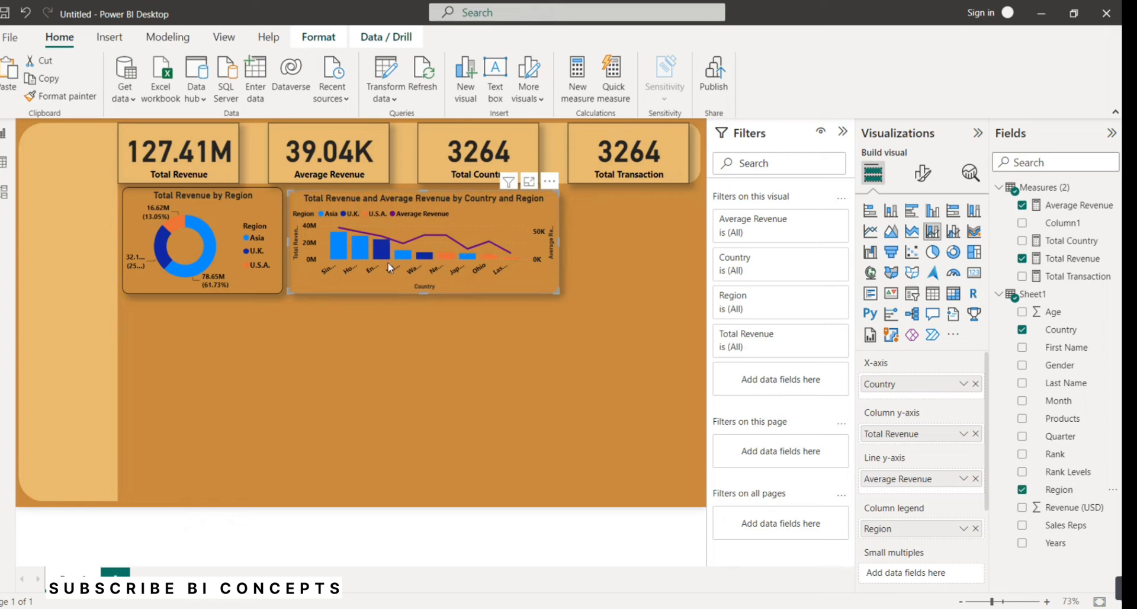
{"action": "left_click", "coordinate": [642, 332]}
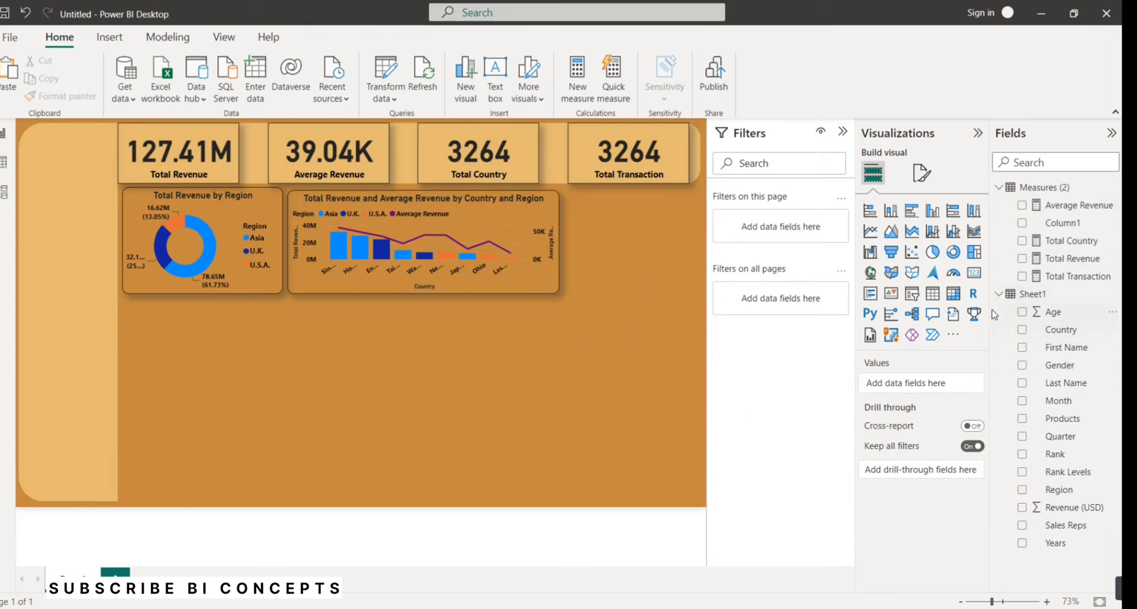
Add a treemap to the report page with Total Revenue as its values and Rank as its category.
{"action": "left_click", "coordinate": [974, 254]}
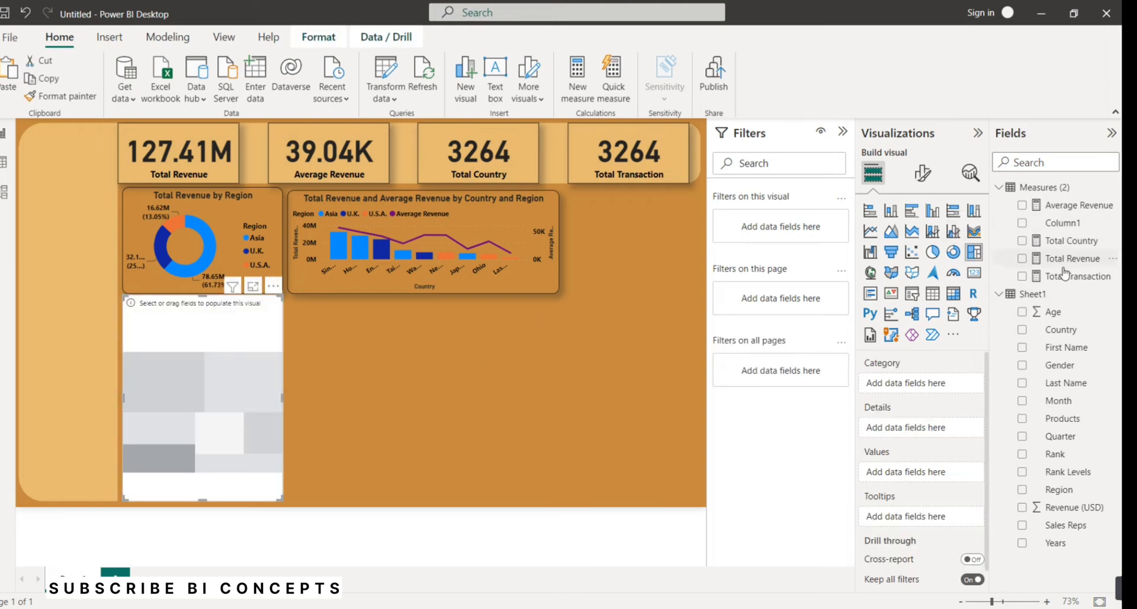
{"action": "left_click_drag", "start_coordinate": [1064, 258], "coordinate": [931, 473]}
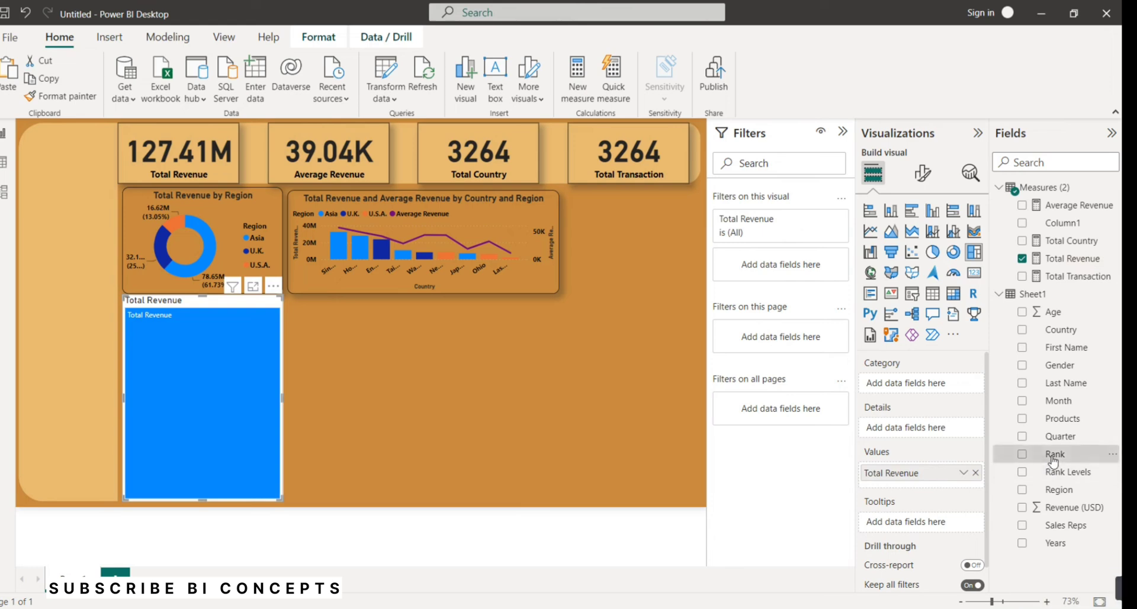
{"action": "left_click_drag", "start_coordinate": [1054, 454], "coordinate": [923, 392]}
Move the treemap beside the combo chart, narrow it to fit the remaining space and shorten it to the combo chart's height.
{"action": "left_click_drag", "start_coordinate": [207, 369], "coordinate": [623, 271]}
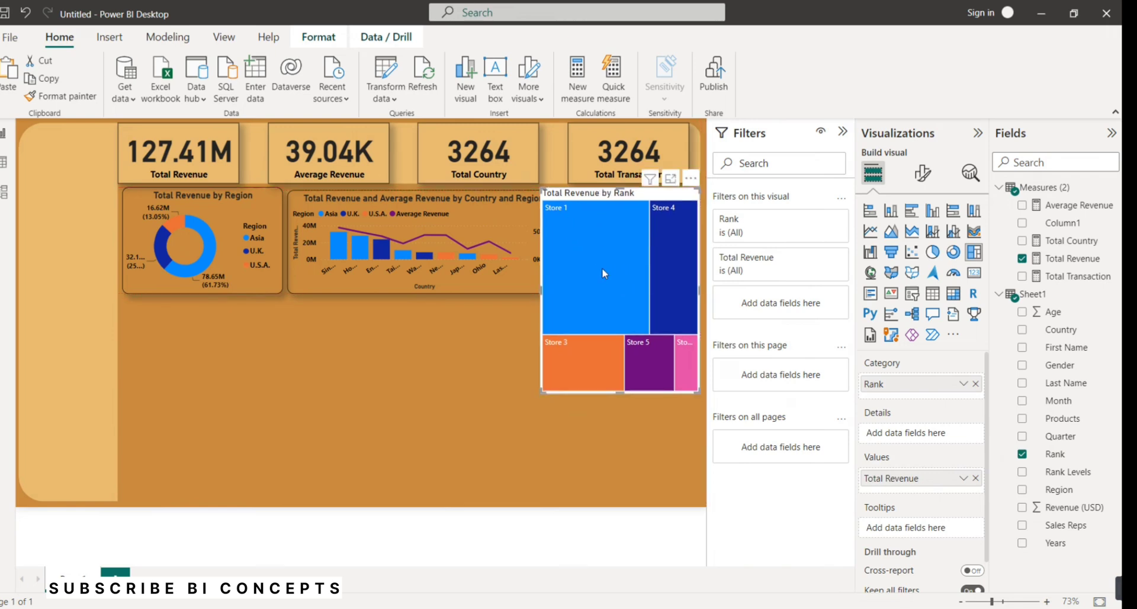
{"action": "left_click", "coordinate": [563, 260]}
{"action": "mouse_move", "coordinate": [541, 290]}
{"action": "left_mouse_down"}
{"action": "mouse_move", "coordinate": [598, 286]}
{"action": "mouse_move", "coordinate": [563, 286]}
{"action": "left_mouse_up"}
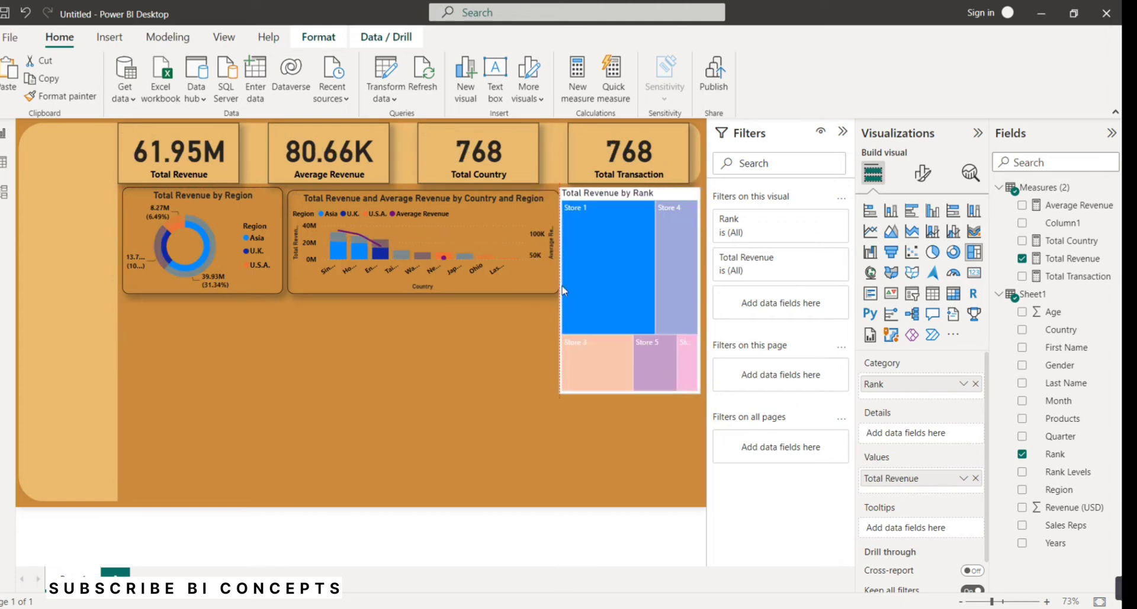
{"action": "left_click", "coordinate": [609, 358]}
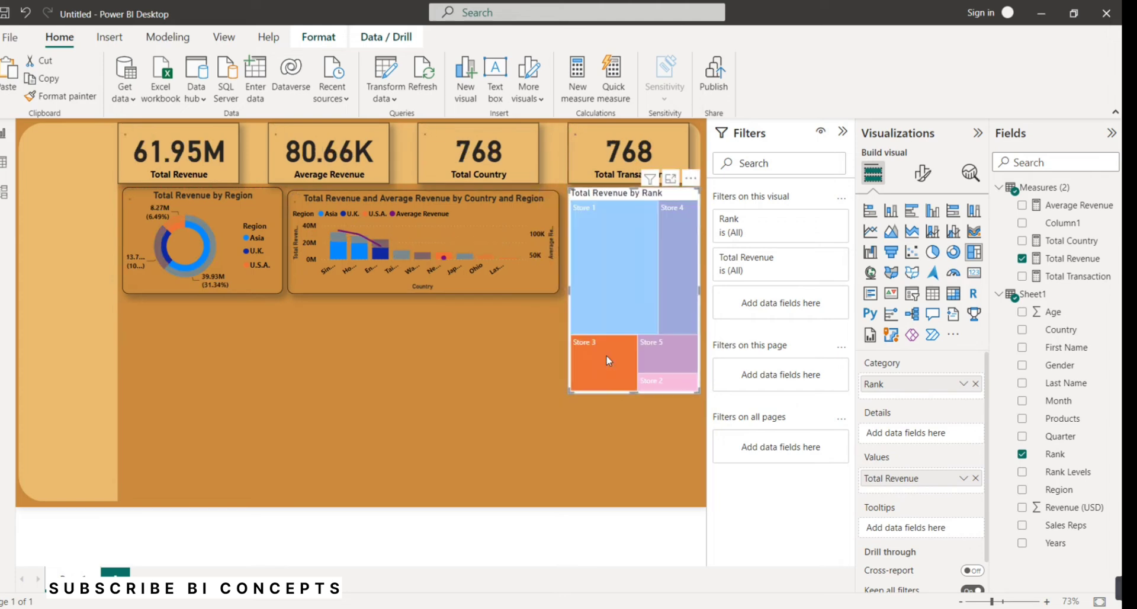
{"action": "left_click", "coordinate": [620, 321]}
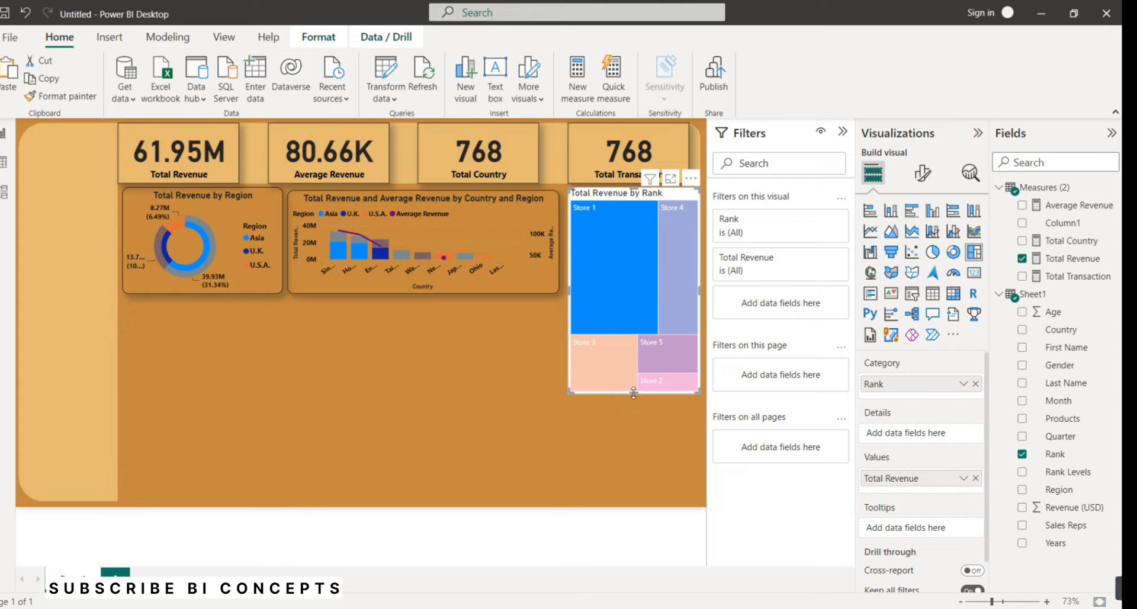
{"action": "left_click_drag", "start_coordinate": [634, 393], "coordinate": [634, 292]}
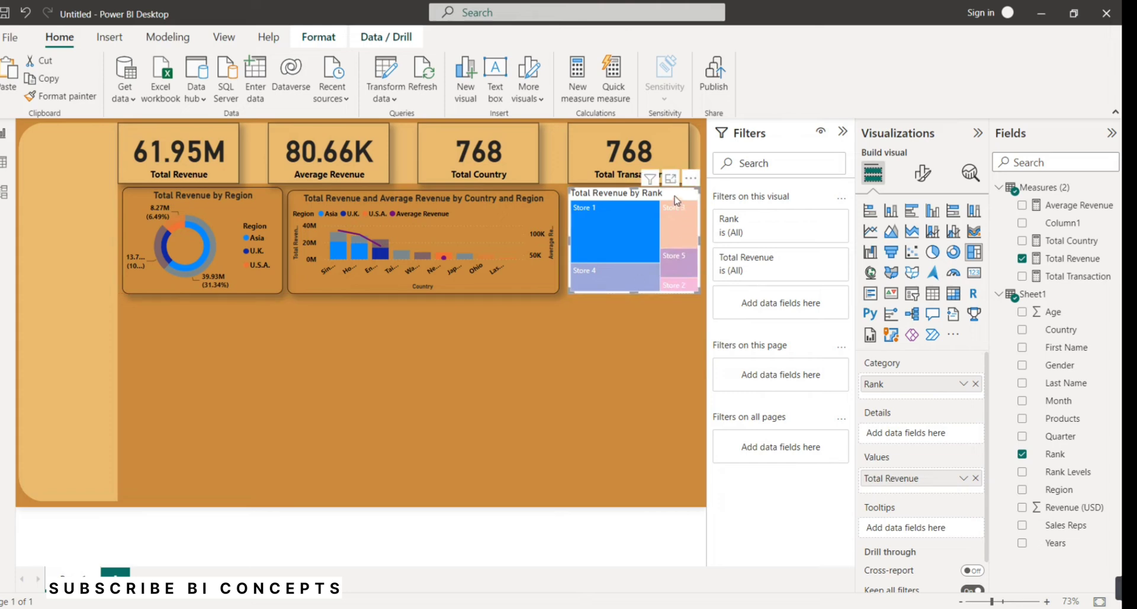
{"action": "mouse_move", "coordinate": [682, 214]}
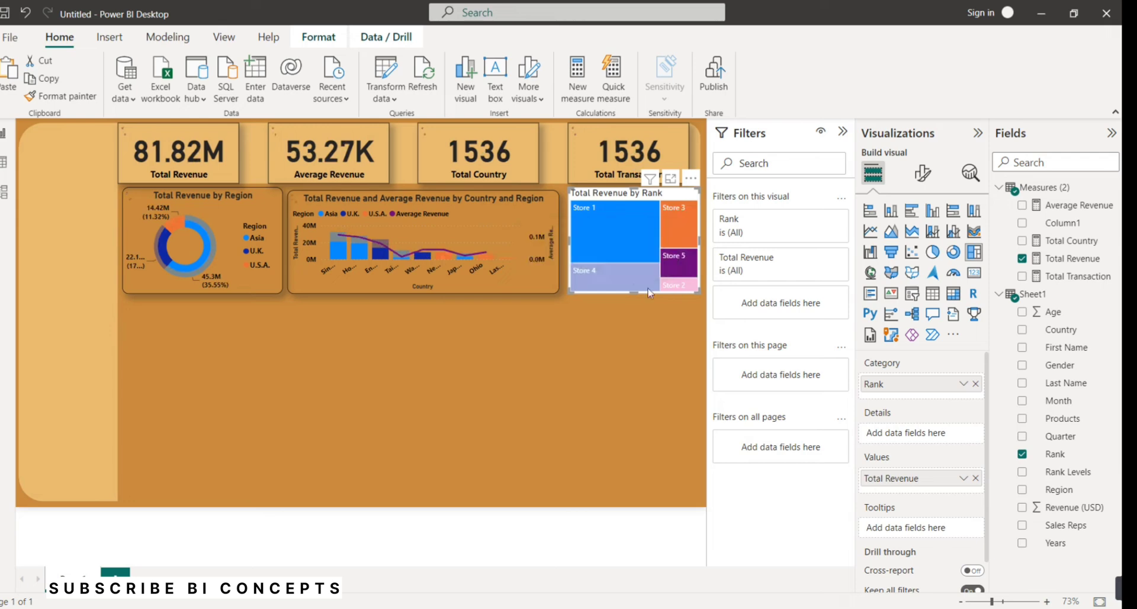
Copy the combo chart's formatting onto the Total Revenue by Rank treemap with Format painter.
{"action": "left_click", "coordinate": [490, 217]}
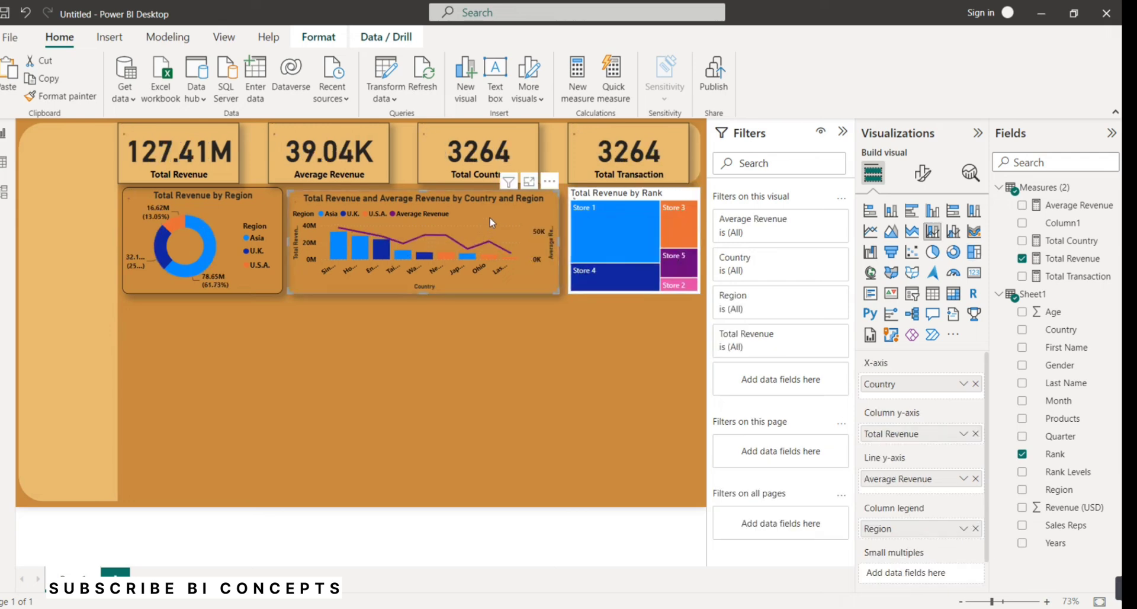
{"action": "left_click", "coordinate": [54, 97]}
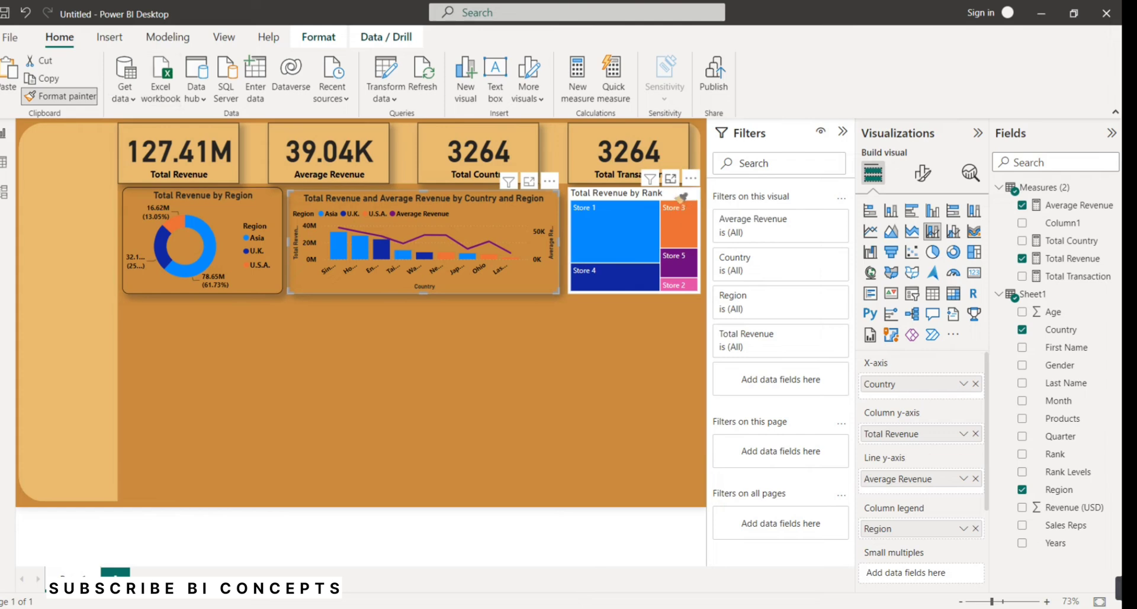
{"action": "left_click", "coordinate": [670, 178]}
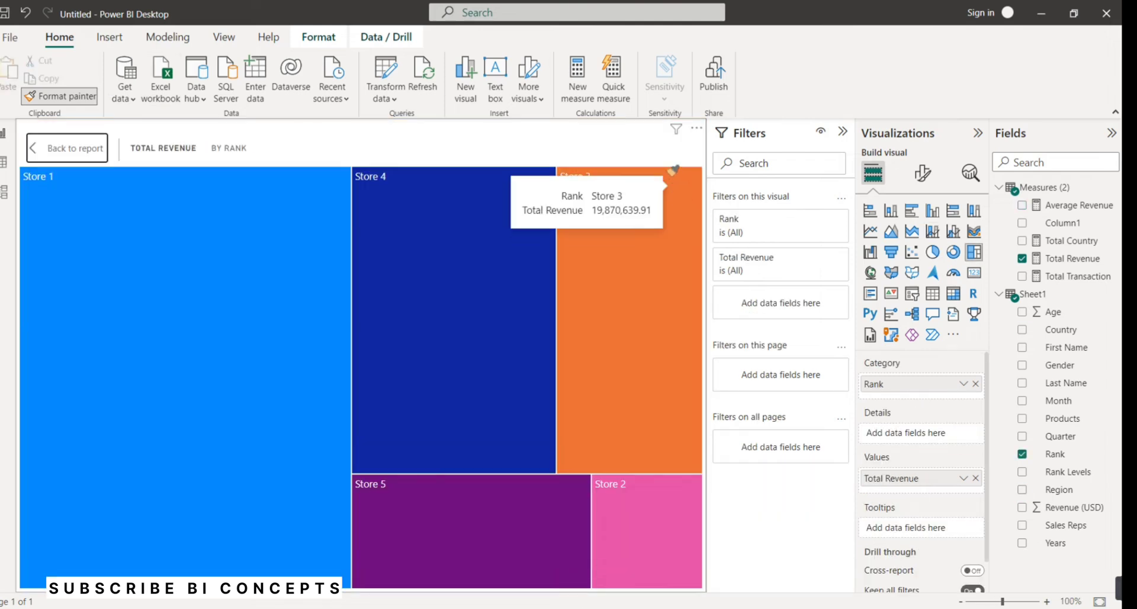
{"action": "left_click", "coordinate": [648, 147]}
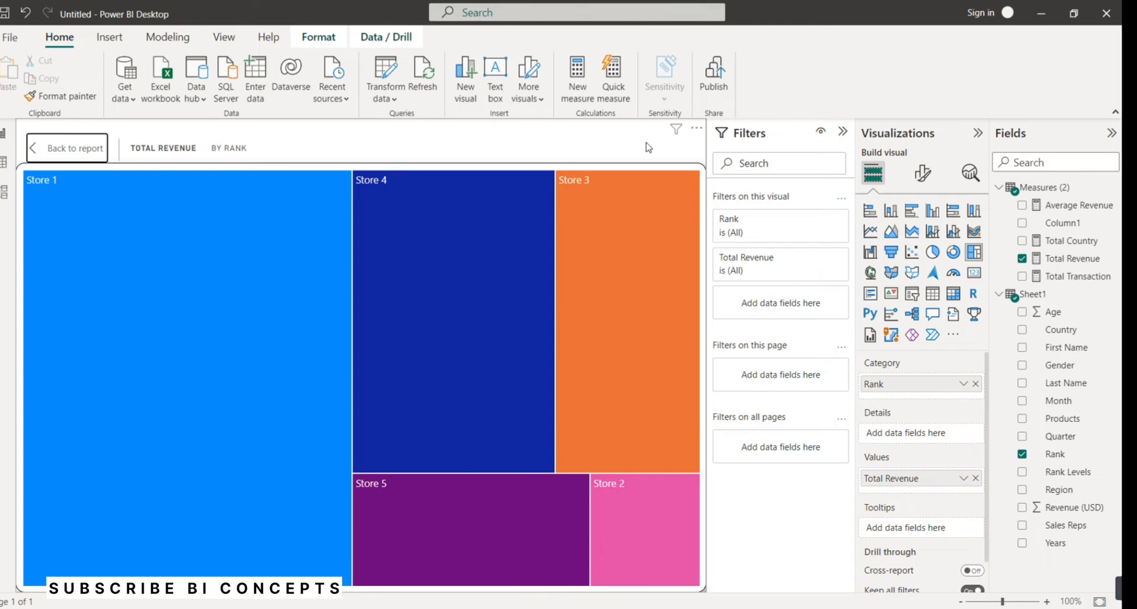
{"action": "left_click", "coordinate": [100, 144]}
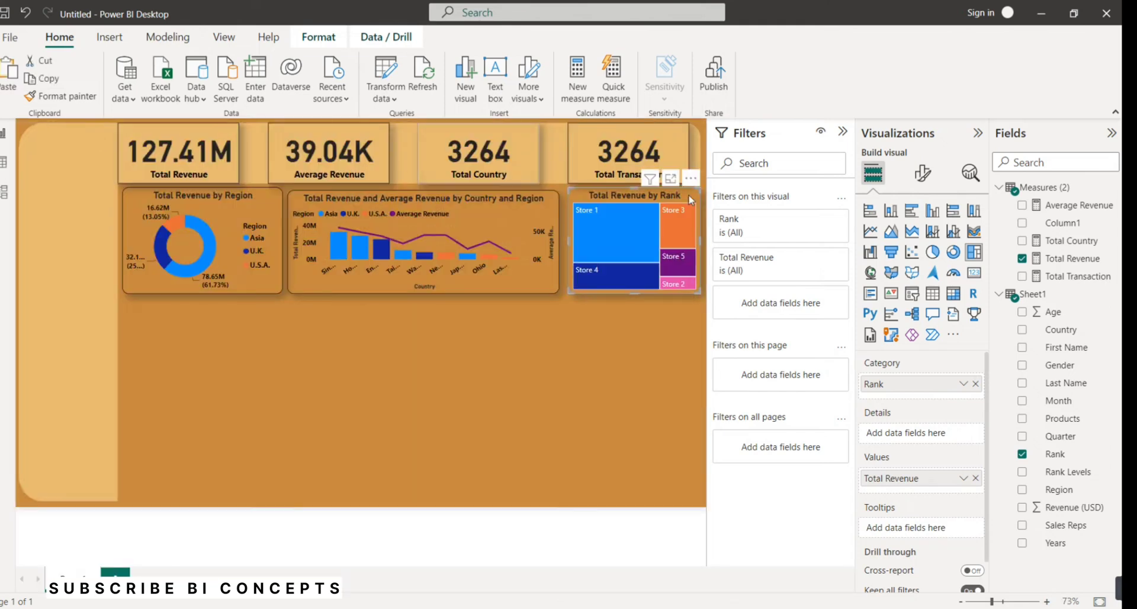
{"action": "left_click", "coordinate": [517, 392]}
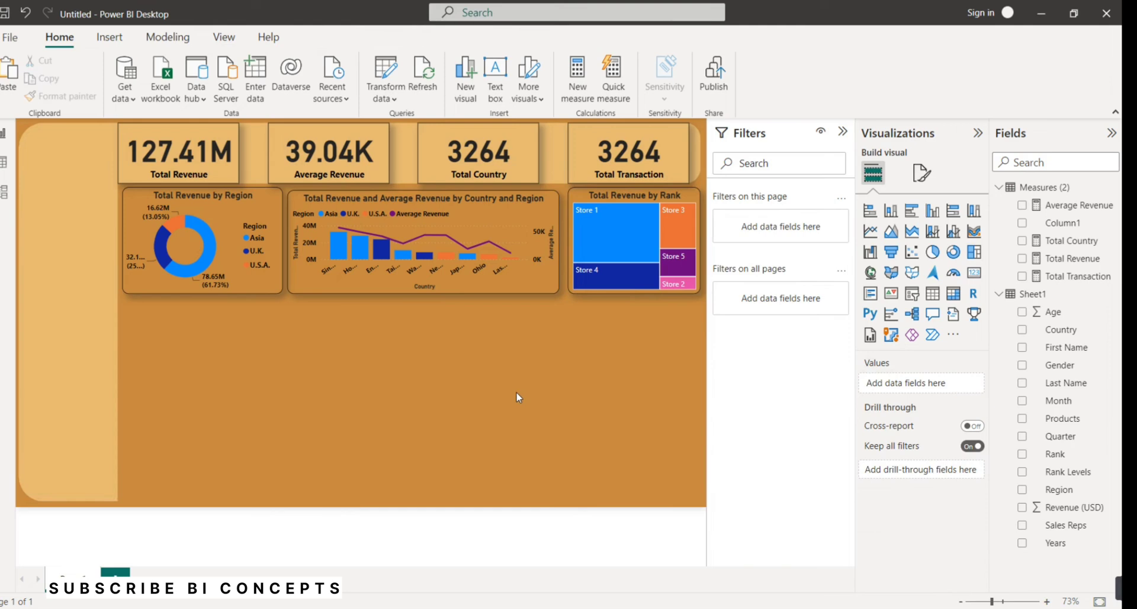
Set the combo chart's horizontal gridlines to the Solid style and colour them black.
{"action": "left_click", "coordinate": [509, 233]}
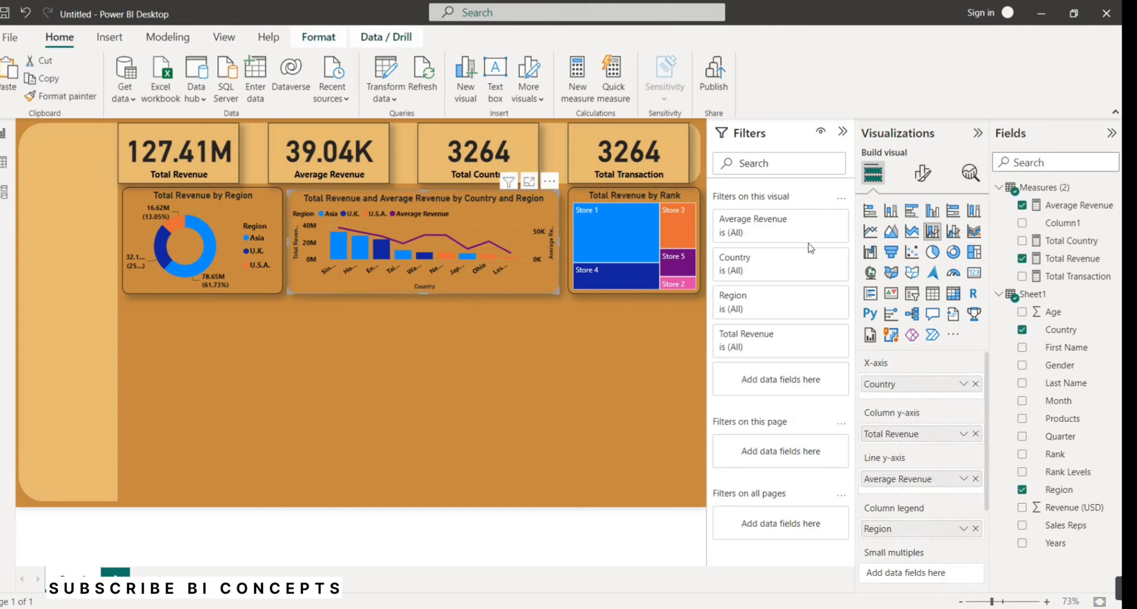
{"action": "left_click", "coordinate": [926, 182]}
{"action": "scroll", "coordinate": [920, 477], "scroll_direction": "down", "scroll_amount": 6}
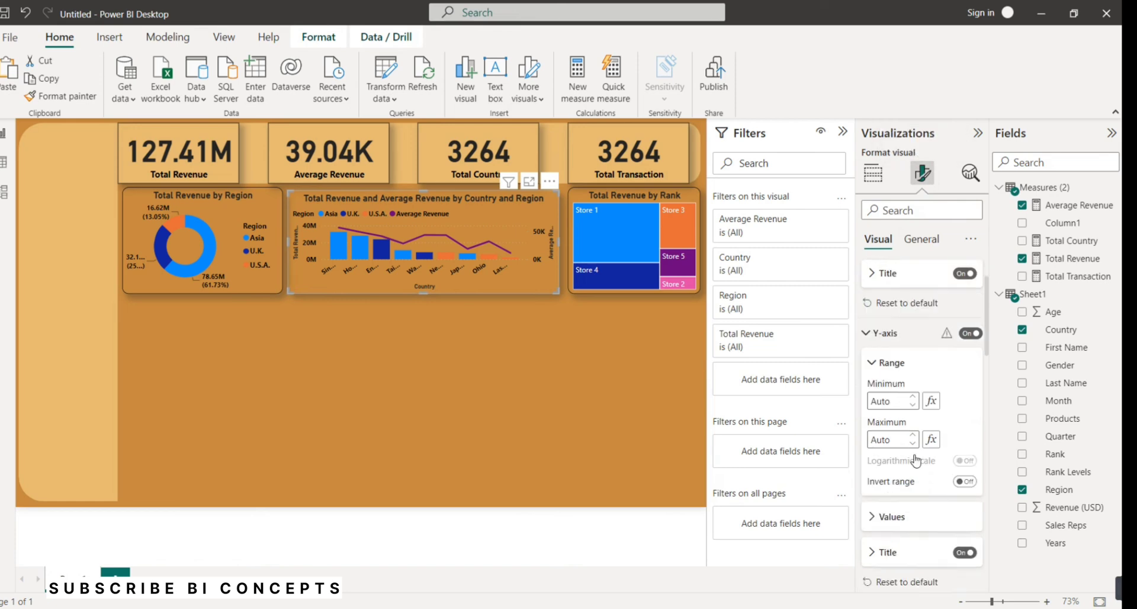
{"action": "scroll", "coordinate": [936, 481], "scroll_direction": "up", "scroll_amount": 1}
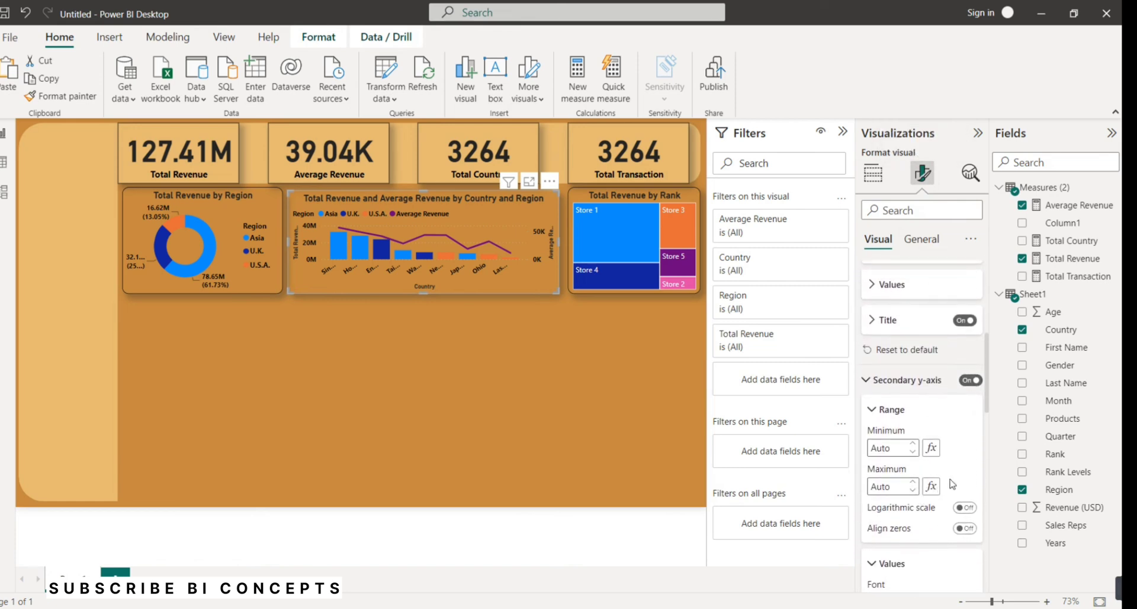
{"action": "left_click_drag", "start_coordinate": [991, 402], "coordinate": [985, 585]}
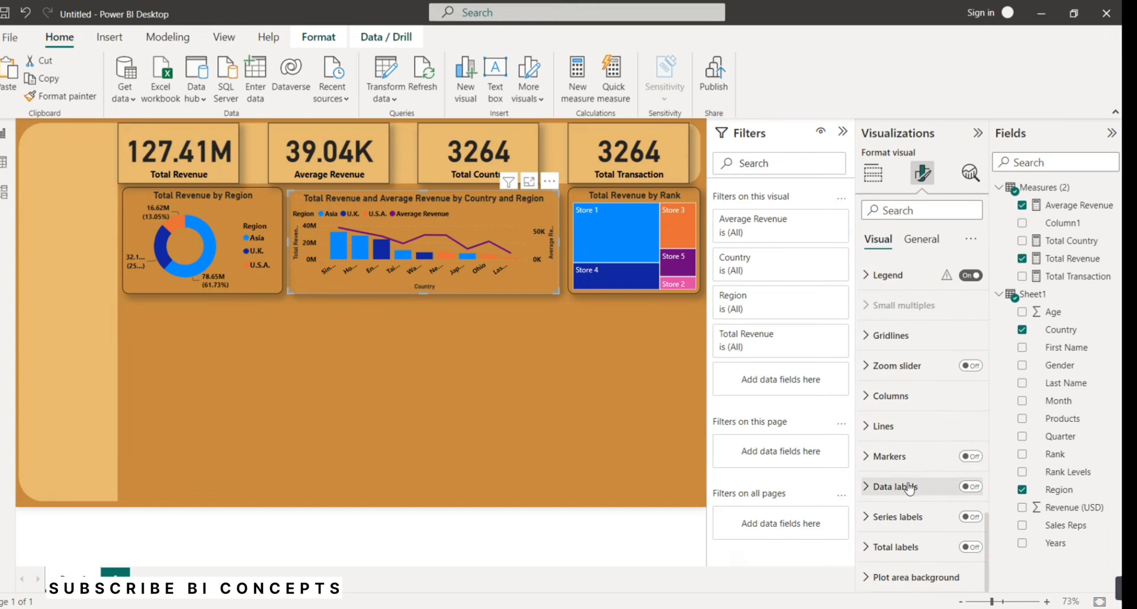
{"action": "scroll", "coordinate": [894, 447], "scroll_direction": "up", "scroll_amount": 2}
{"action": "scroll", "coordinate": [897, 471], "scroll_direction": "down", "scroll_amount": 2}
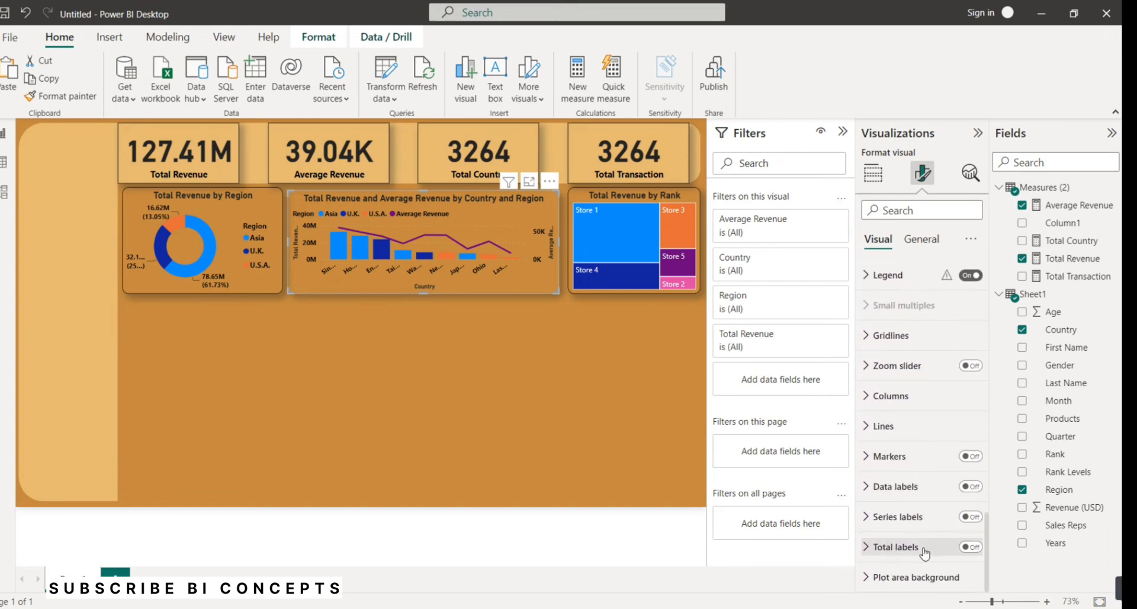
{"action": "left_click", "coordinate": [895, 335]}
{"action": "left_click", "coordinate": [900, 406]}
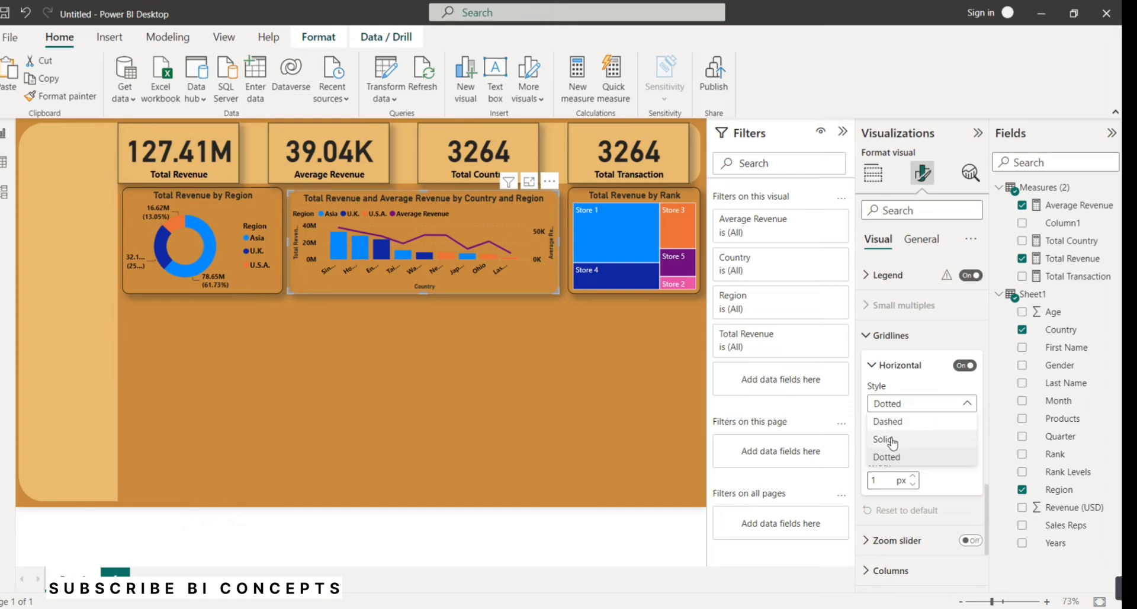
{"action": "left_click", "coordinate": [893, 444]}
{"action": "left_click", "coordinate": [893, 443]}
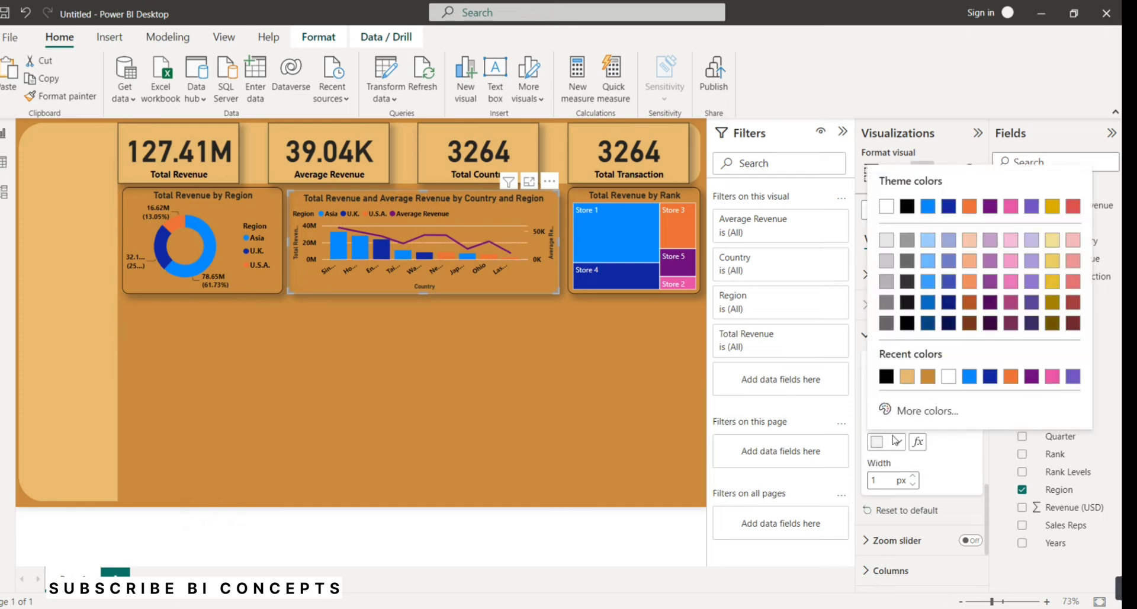
{"action": "left_click", "coordinate": [887, 377]}
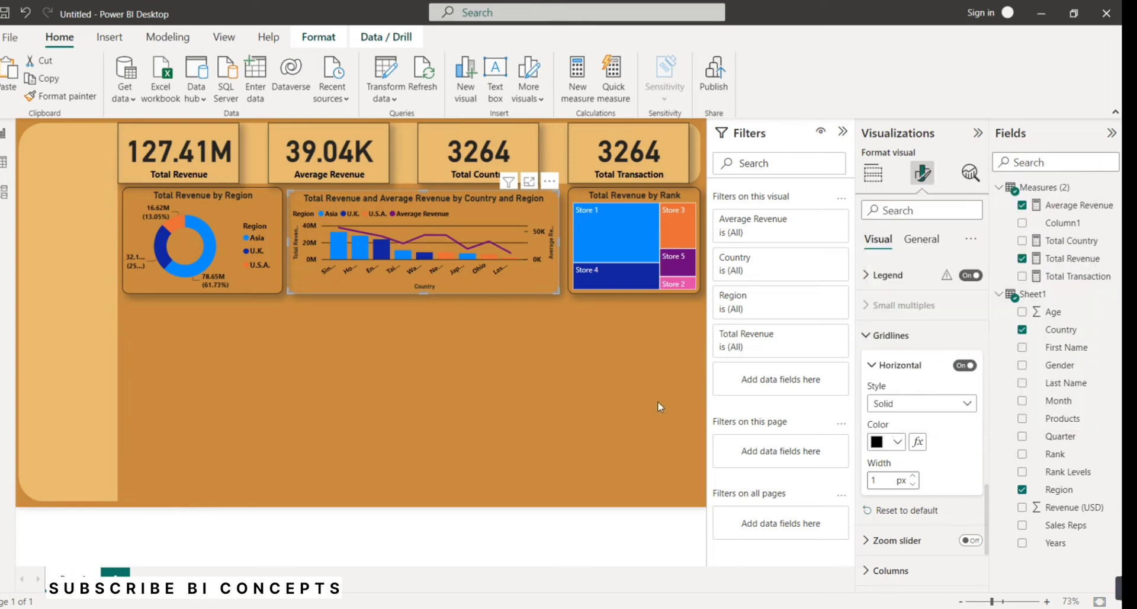
{"action": "left_click", "coordinate": [612, 411]}
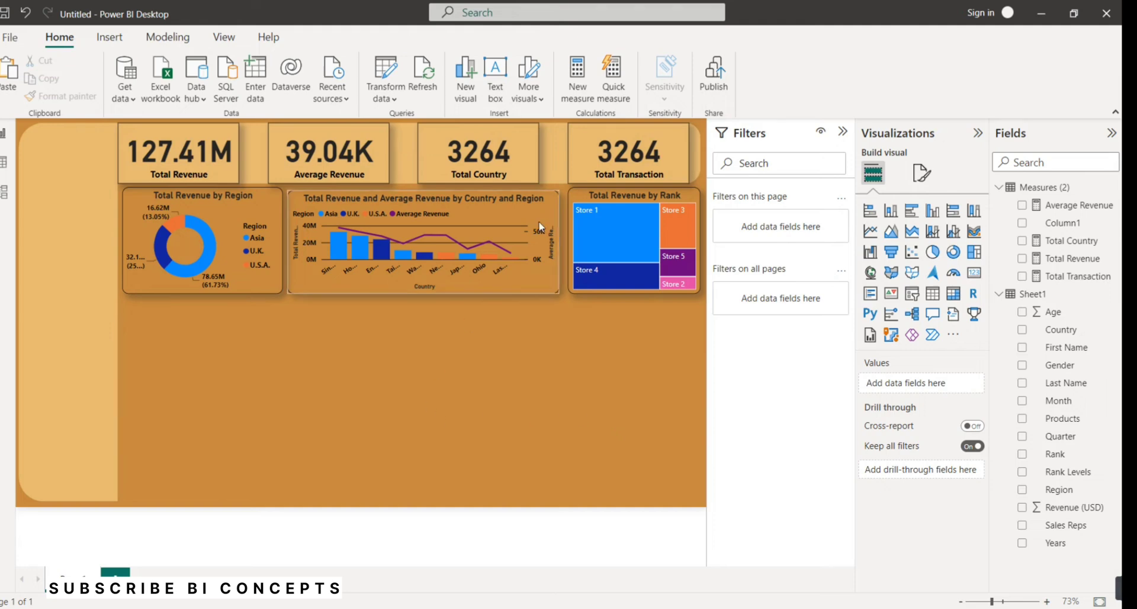
Change the treemap's title to Total Revenue by Store.
{"action": "left_click", "coordinate": [602, 195]}
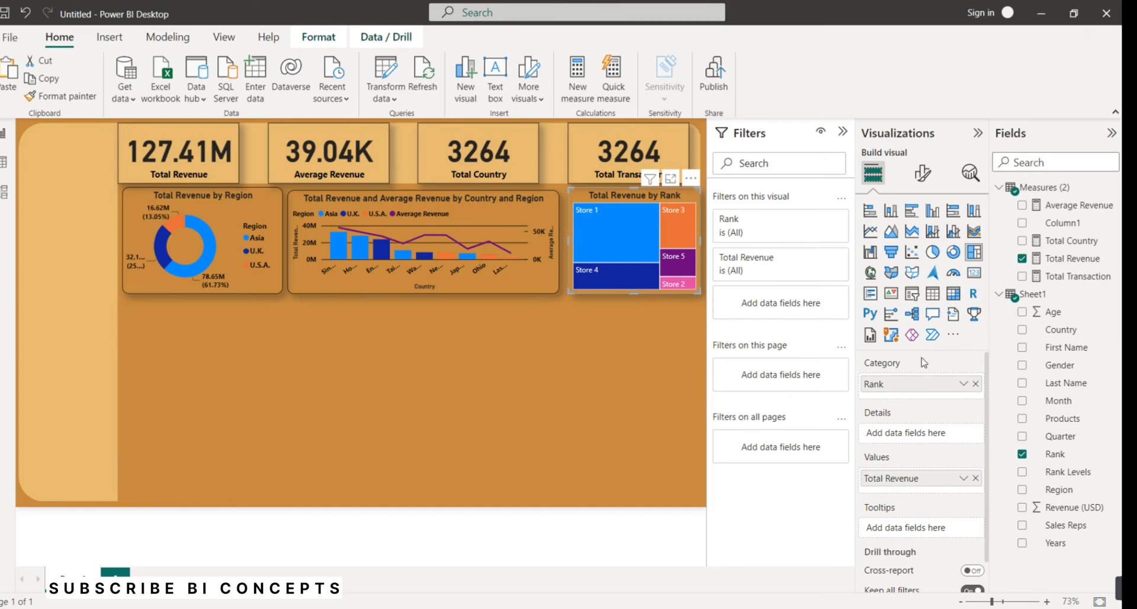
{"action": "left_click", "coordinate": [923, 173]}
{"action": "left_click", "coordinate": [921, 239]}
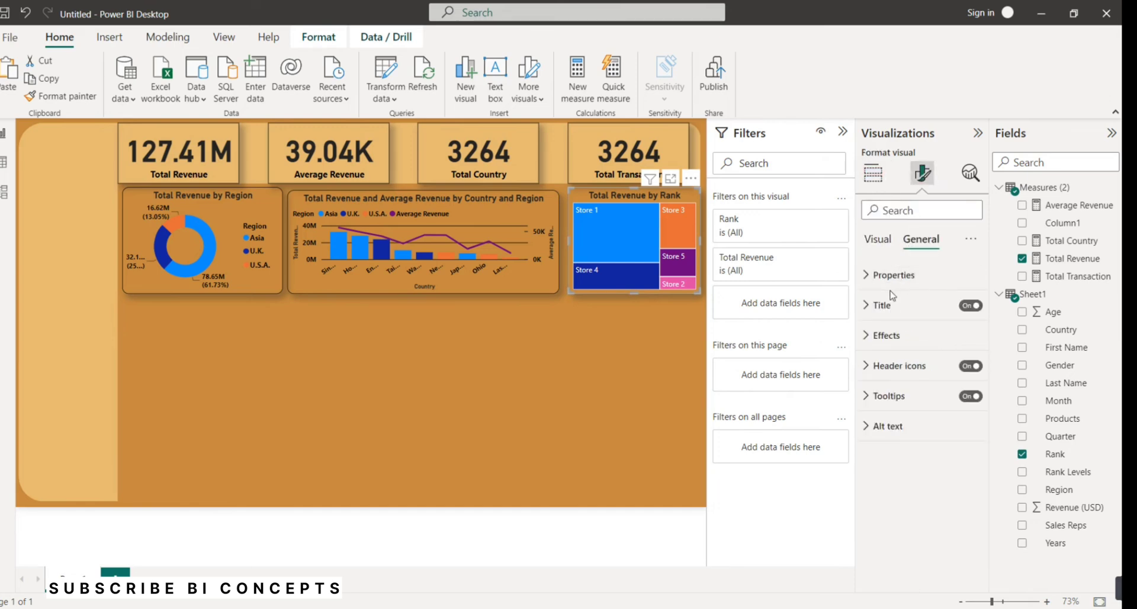
{"action": "left_click", "coordinate": [882, 304]}
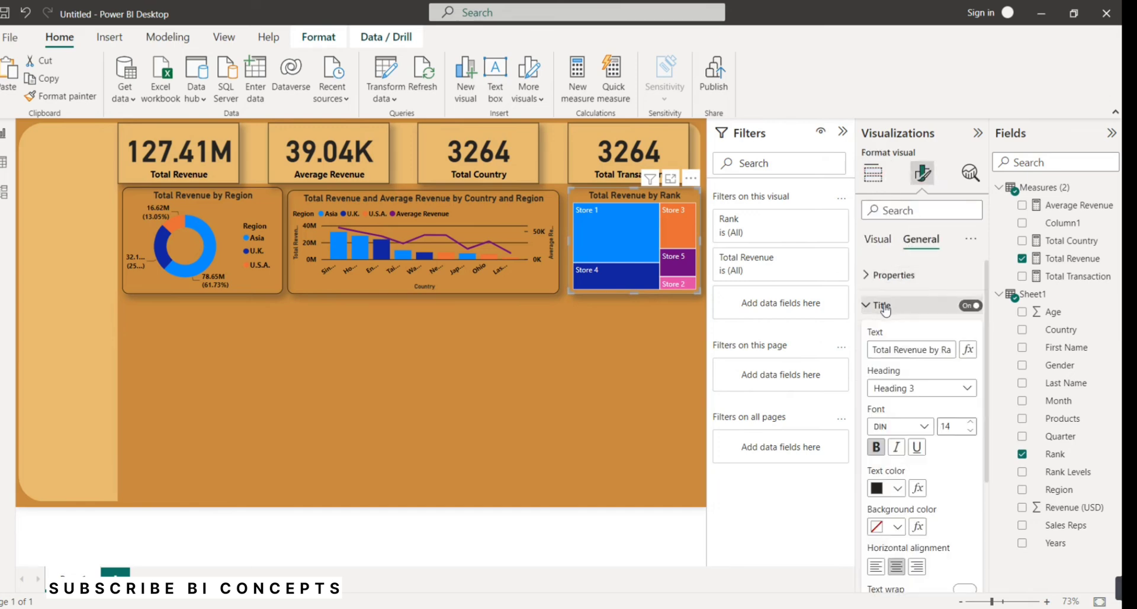
{"action": "double_click", "coordinate": [943, 350]}
{"action": "key", "text": "BackSpace"}
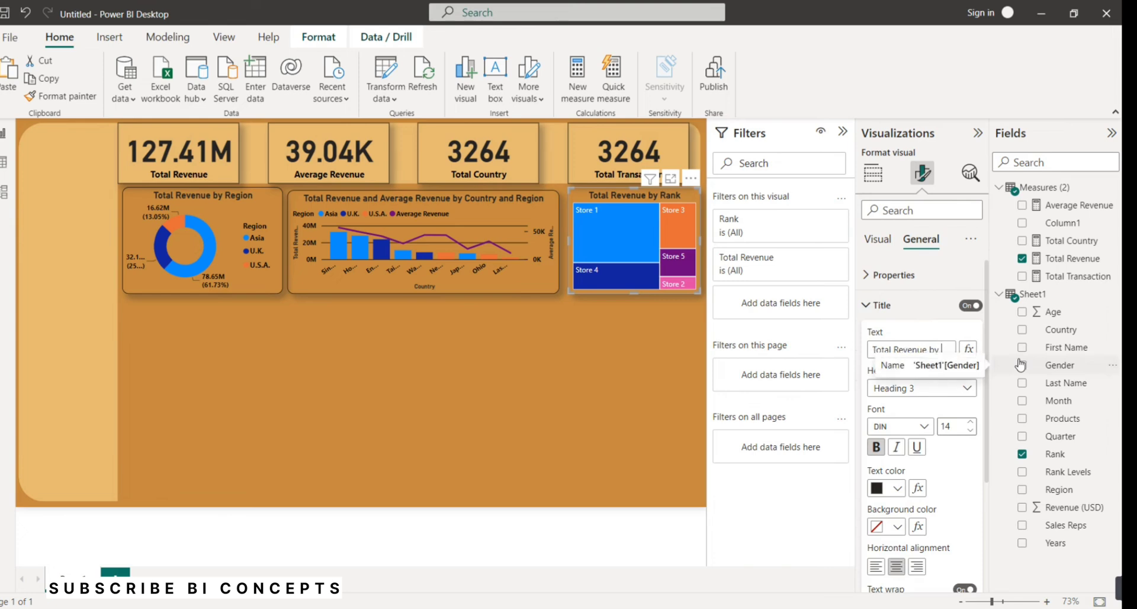
{"action": "type", "text": "Store"}
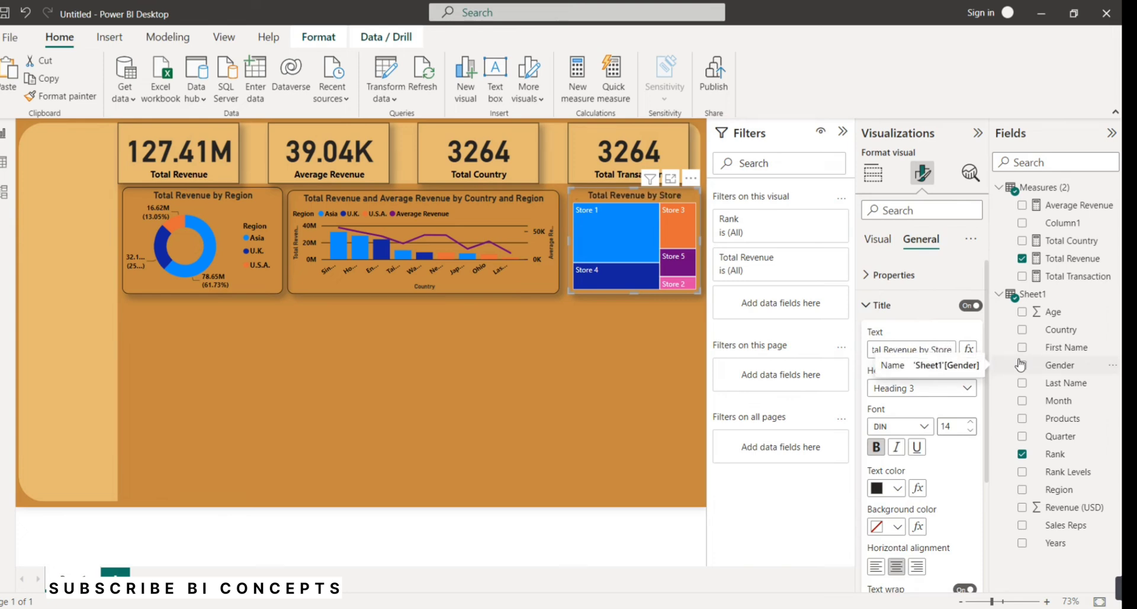
{"action": "left_click", "coordinate": [636, 363]}
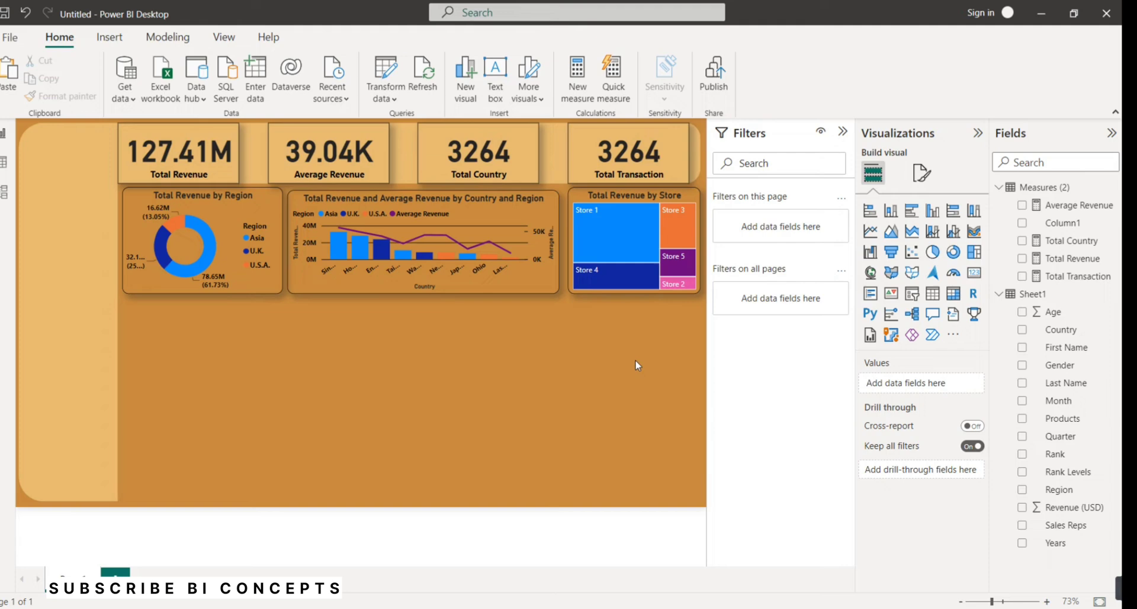
Add an area chart of Total Revenue by Quarter and shorten it to about the donut chart's height.
{"action": "left_click", "coordinate": [891, 231]}
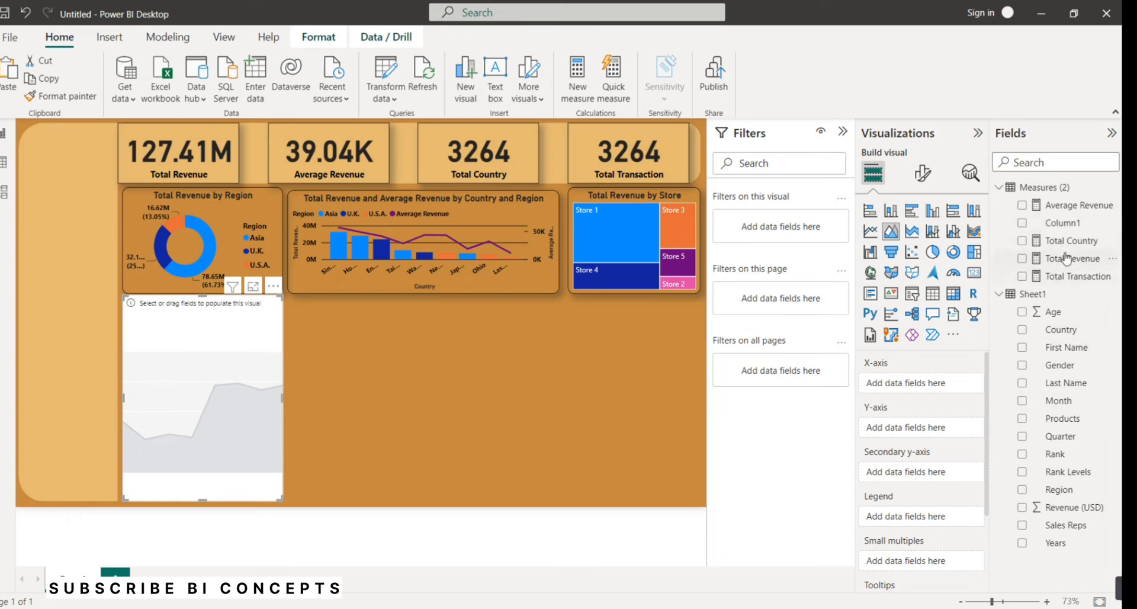
{"action": "left_click_drag", "start_coordinate": [1066, 258], "coordinate": [921, 427]}
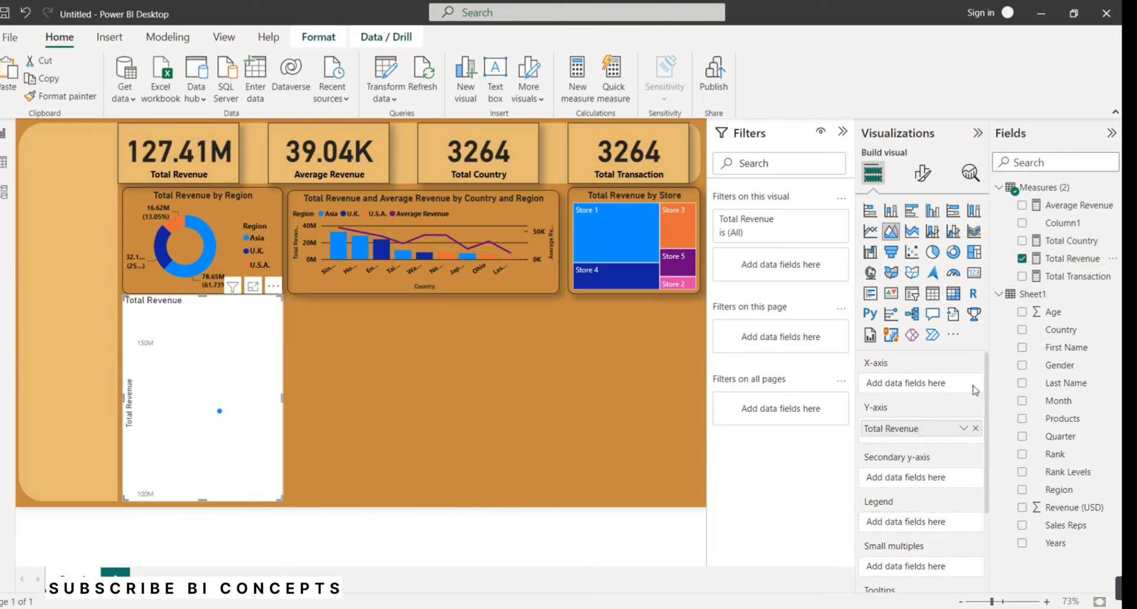
{"action": "left_click_drag", "start_coordinate": [1059, 437], "coordinate": [933, 385]}
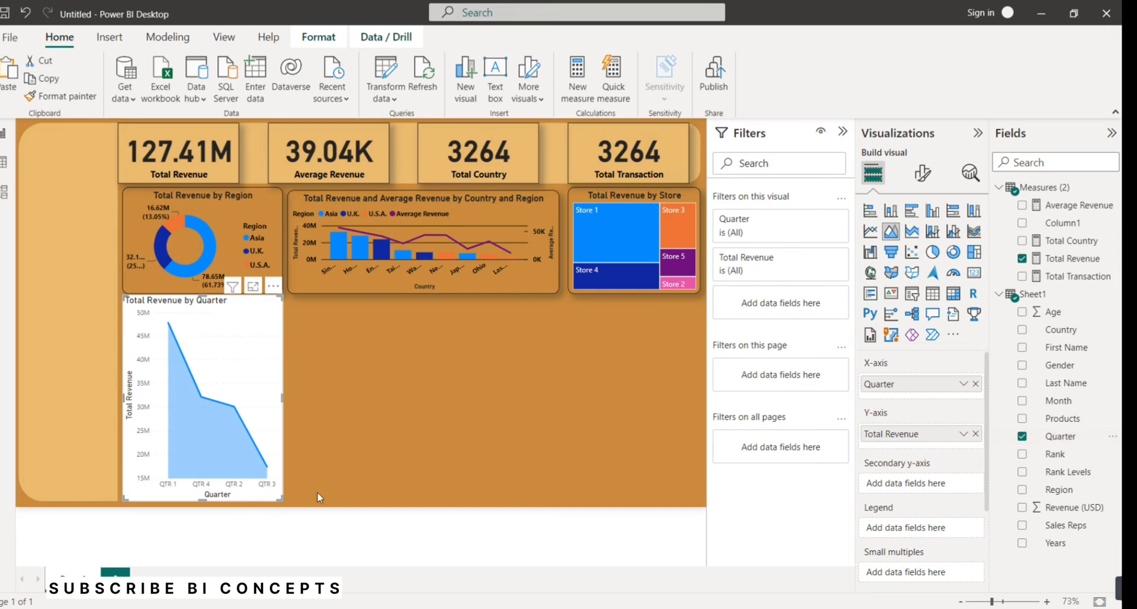
{"action": "left_click_drag", "start_coordinate": [203, 505], "coordinate": [204, 407]}
{"action": "mouse_move", "coordinate": [237, 346]}
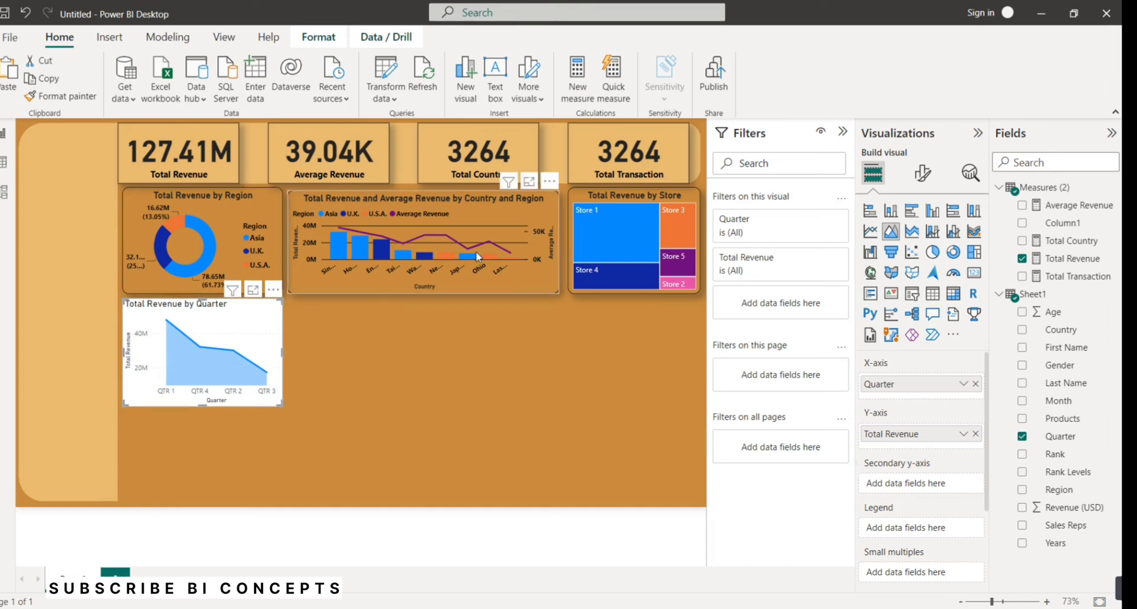
Copy the combo chart's formatting onto the Total Revenue by Quarter area chart with Format painter.
{"action": "left_click", "coordinate": [301, 278]}
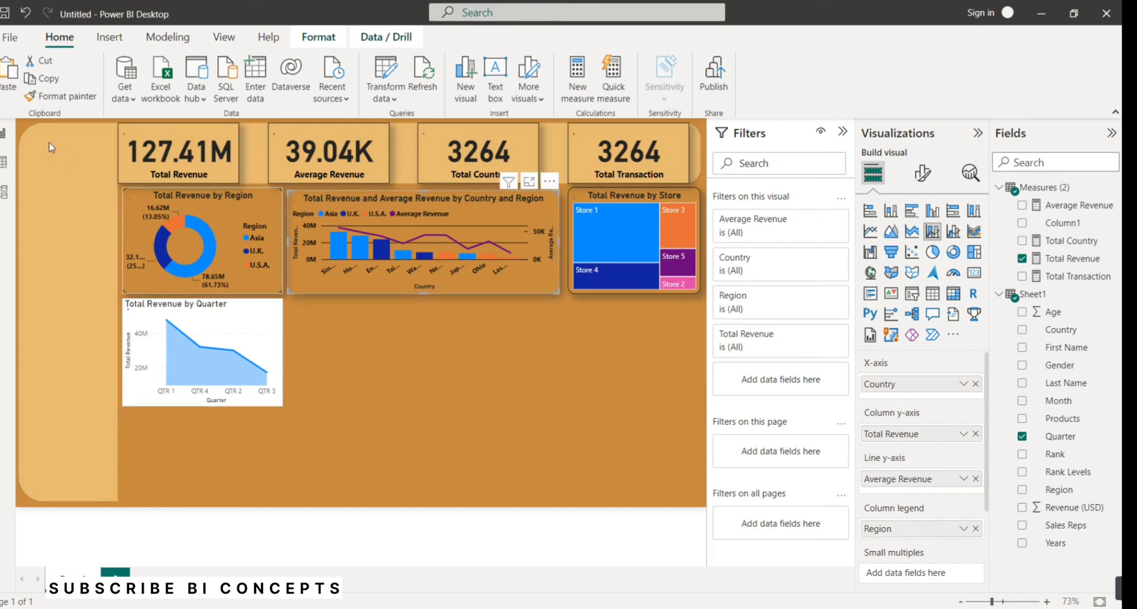
{"action": "left_click", "coordinate": [60, 96]}
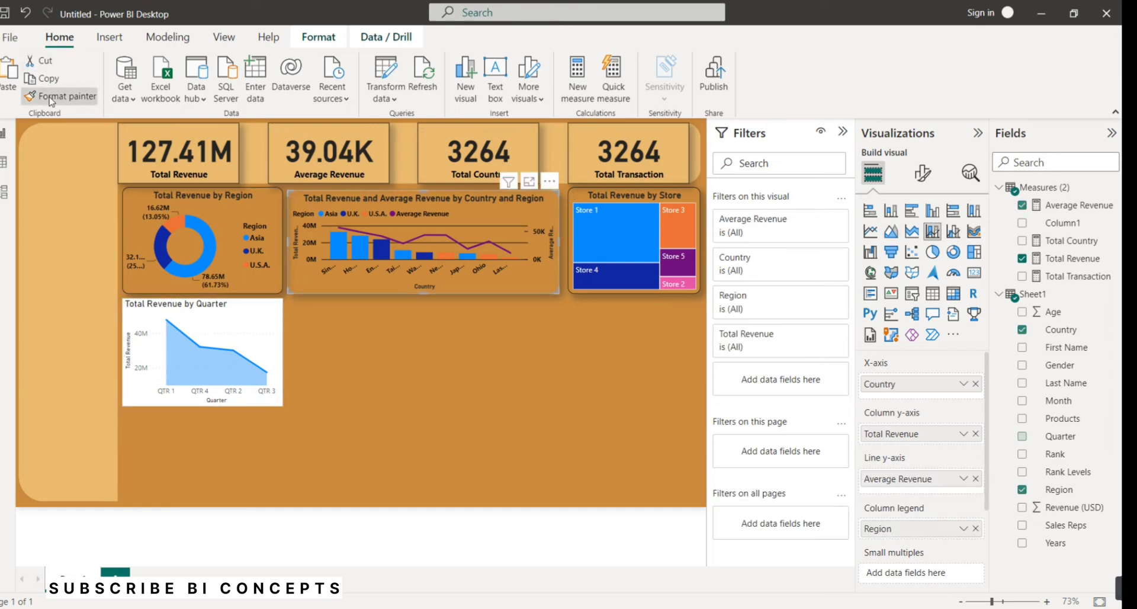
{"action": "left_click", "coordinate": [255, 329]}
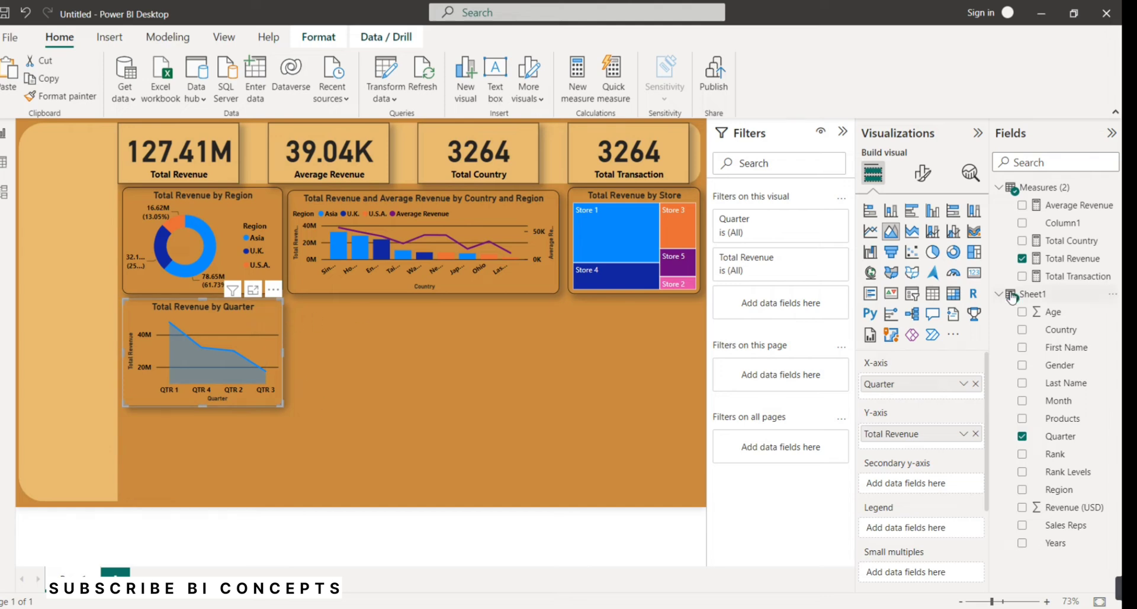
{"action": "left_click", "coordinate": [635, 396]}
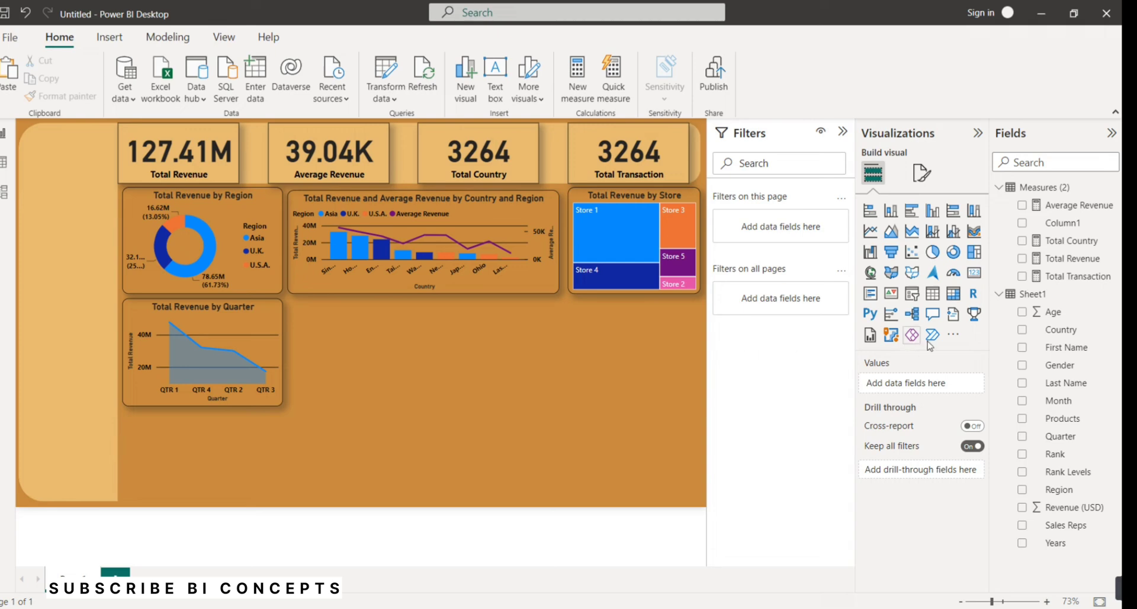
Add a ribbon chart beside the area chart with Products on the X-axis, Total Revenue on the Y-axis and Rank as legend, aligning their lower edges.
{"action": "left_click", "coordinate": [964, 246]}
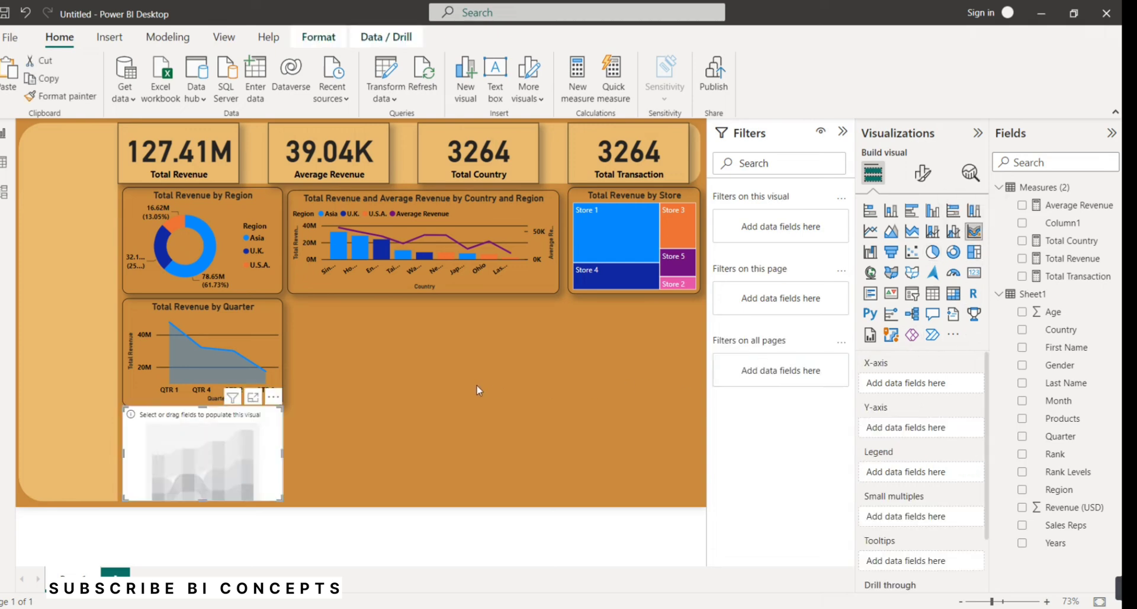
{"action": "left_click_drag", "start_coordinate": [235, 467], "coordinate": [397, 366]}
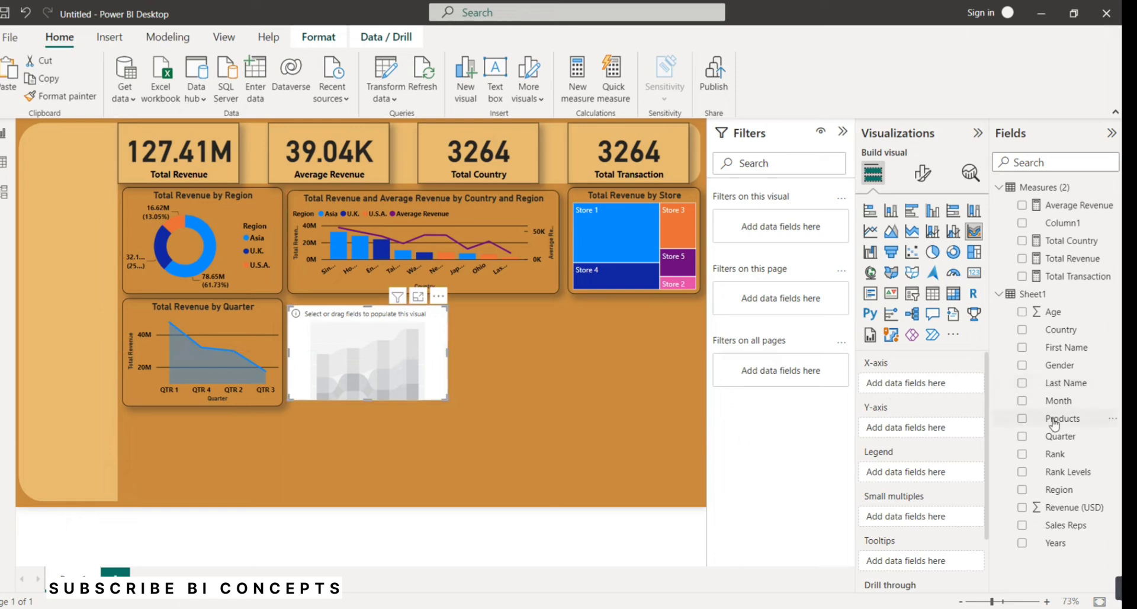
{"action": "left_click_drag", "start_coordinate": [1047, 418], "coordinate": [931, 390]}
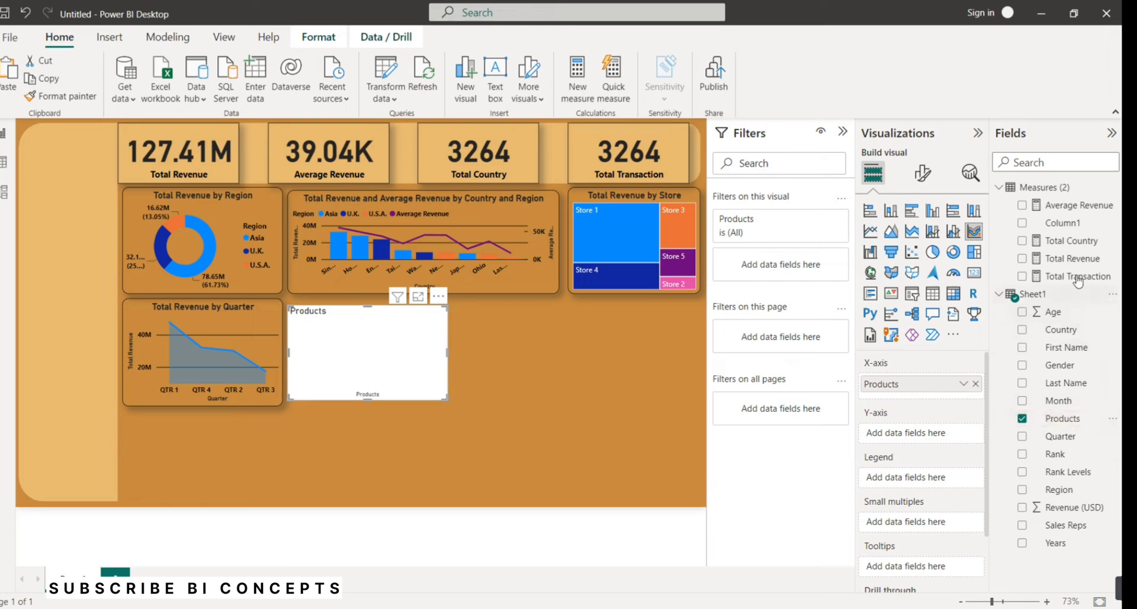
{"action": "left_click_drag", "start_coordinate": [1073, 258], "coordinate": [949, 434]}
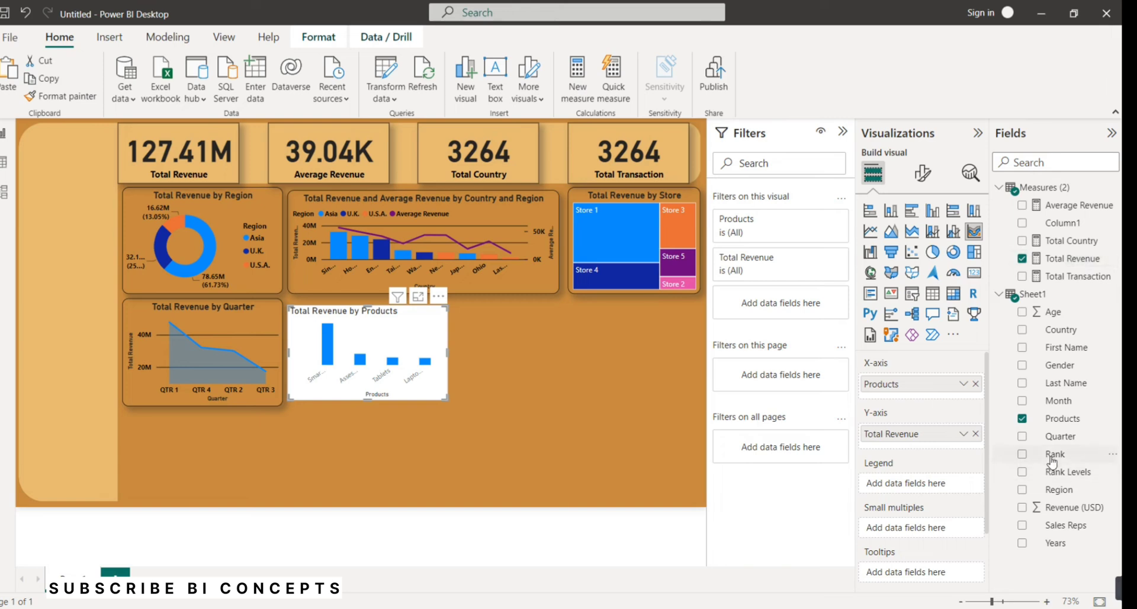
{"action": "left_click_drag", "start_coordinate": [1049, 455], "coordinate": [900, 491]}
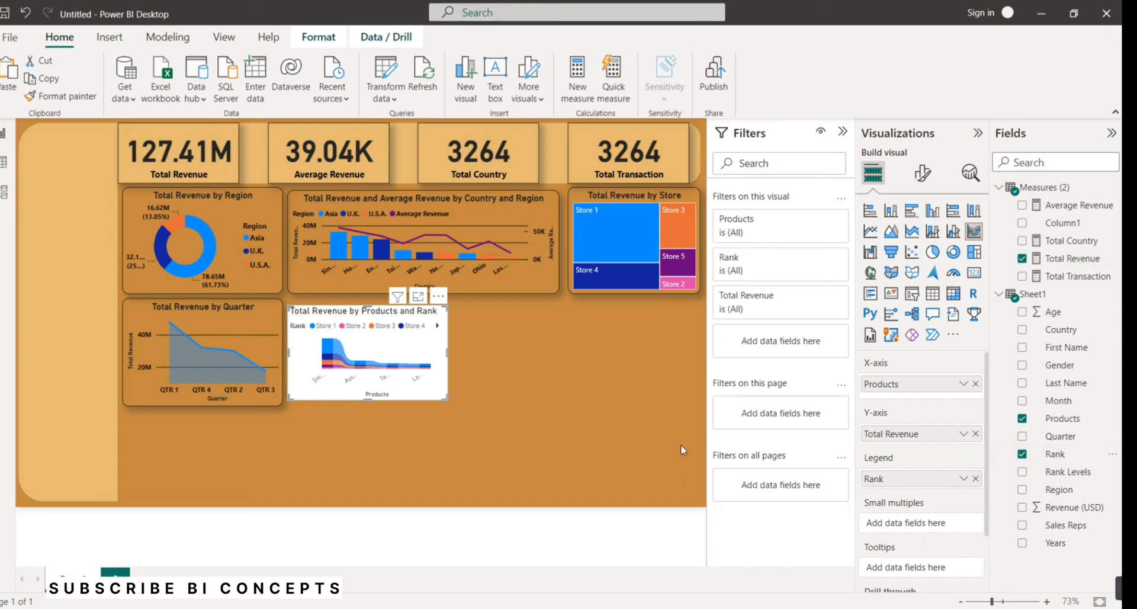
{"action": "left_click_drag", "start_coordinate": [365, 400], "coordinate": [365, 410]}
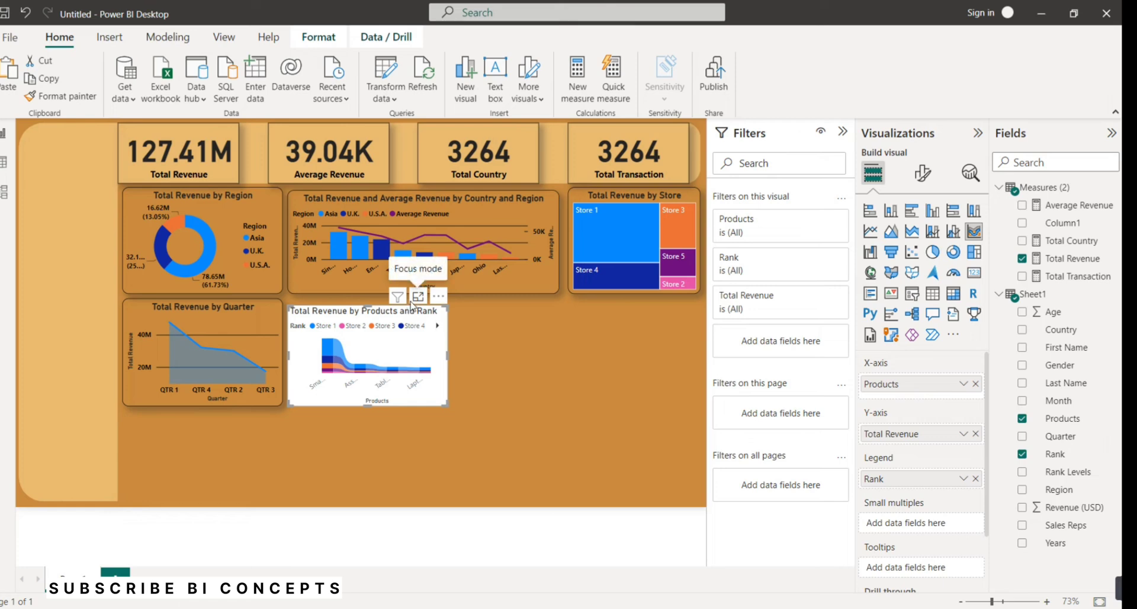
Examine the ribbon chart's revenue per store for Smartphones and Assessories in Focus mode, and return to the report.
{"action": "left_click", "coordinate": [418, 296]}
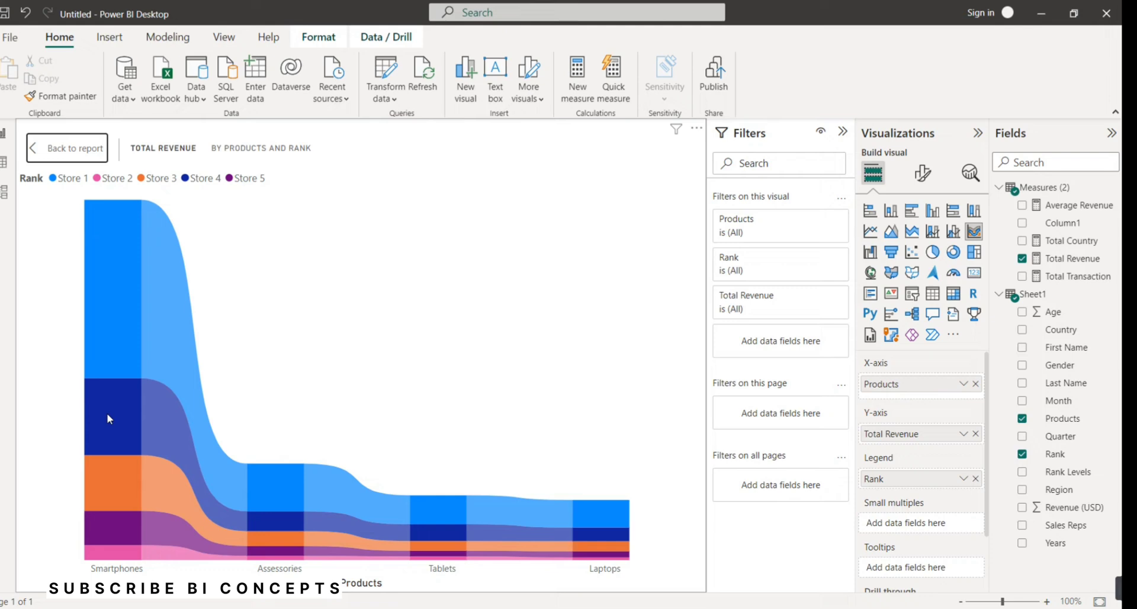
{"action": "mouse_move", "coordinate": [110, 403]}
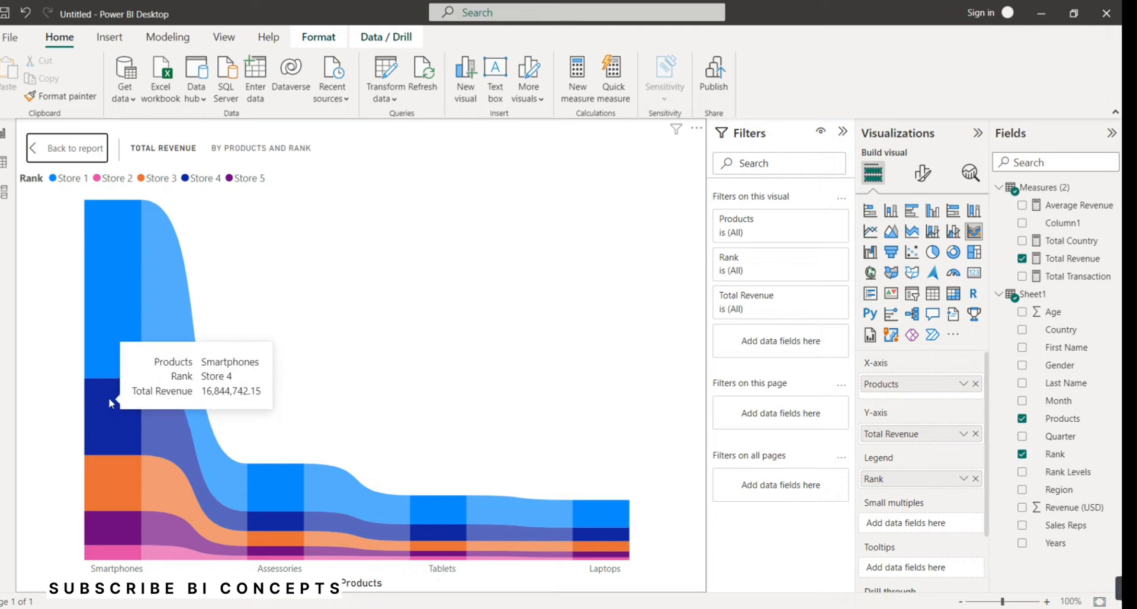
{"action": "mouse_move", "coordinate": [116, 521]}
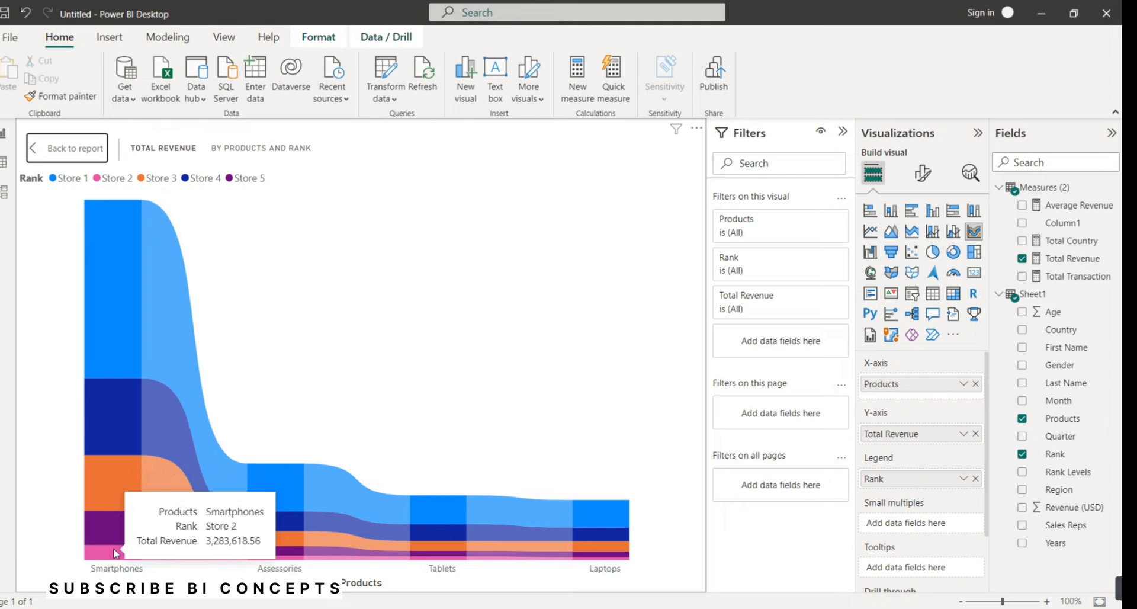
{"action": "mouse_move", "coordinate": [286, 547]}
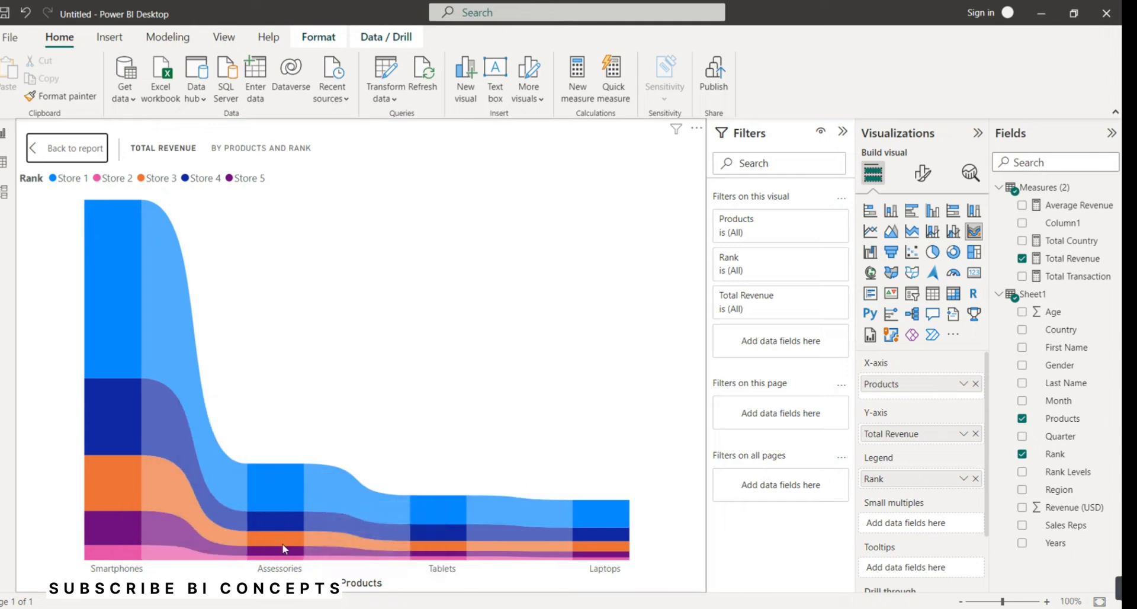
{"action": "mouse_move", "coordinate": [280, 491]}
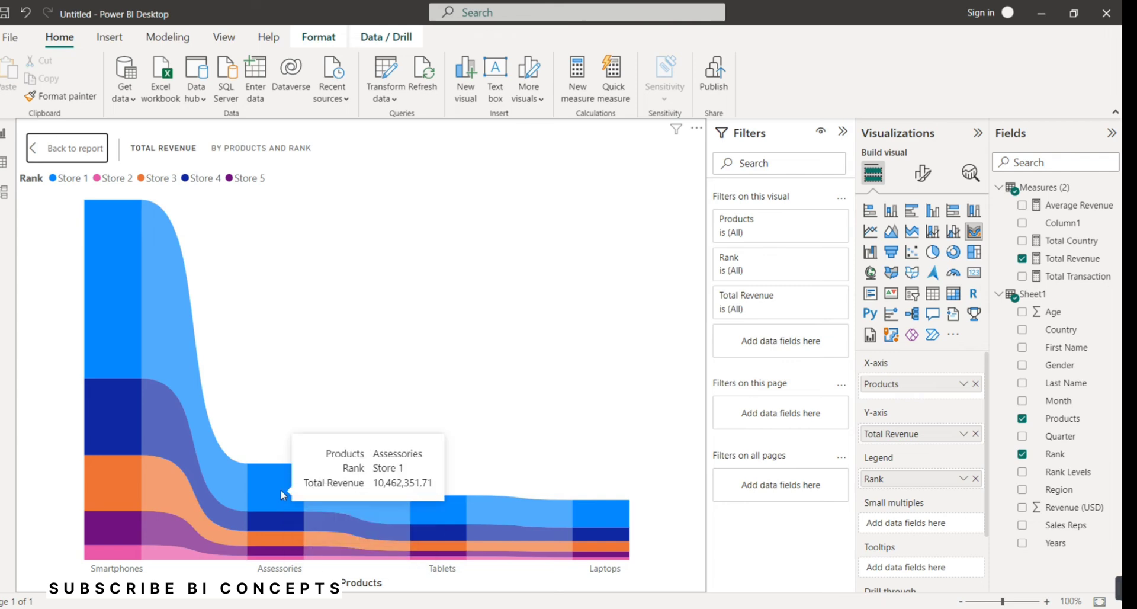
{"action": "left_click", "coordinate": [58, 148]}
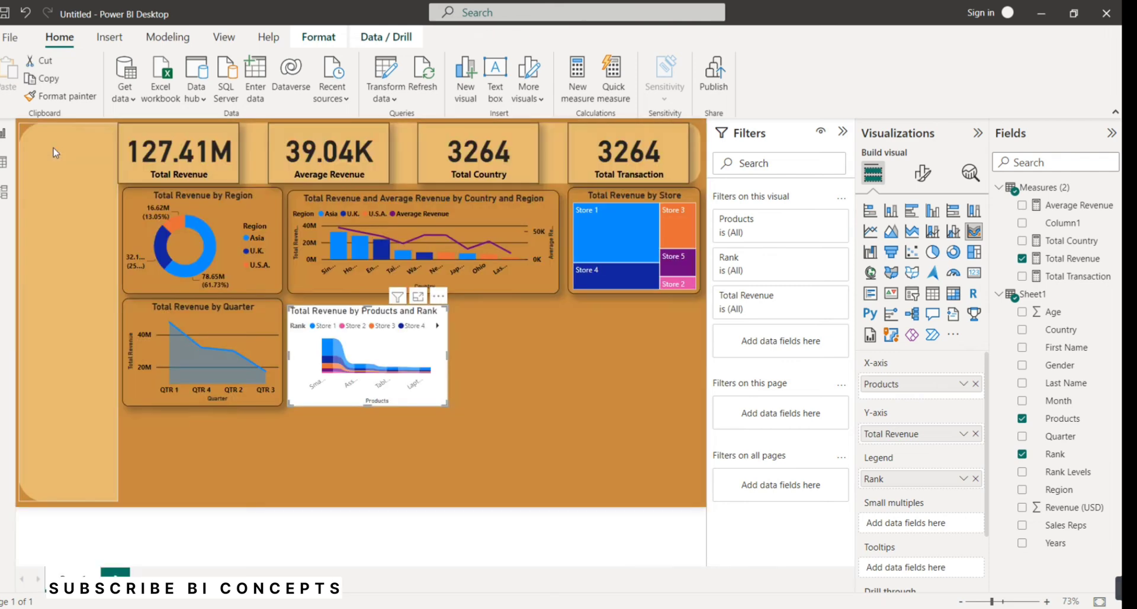
Copy the area chart's formatting and the combo chart's formatting onto the ribbon chart with Format painter.
{"action": "left_click", "coordinate": [261, 308]}
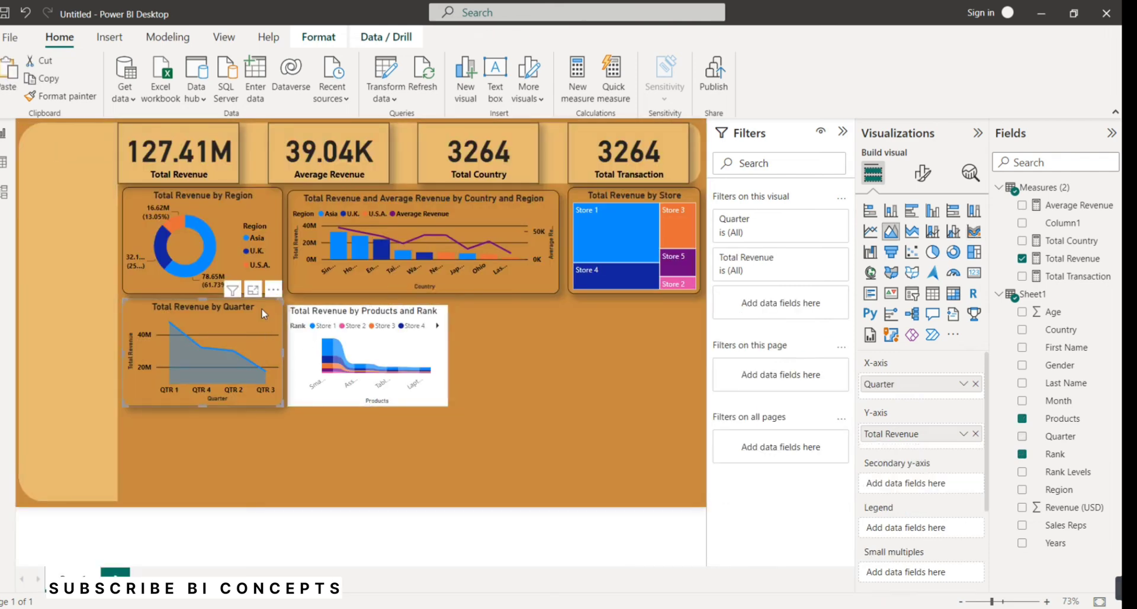
{"action": "left_click", "coordinate": [83, 98]}
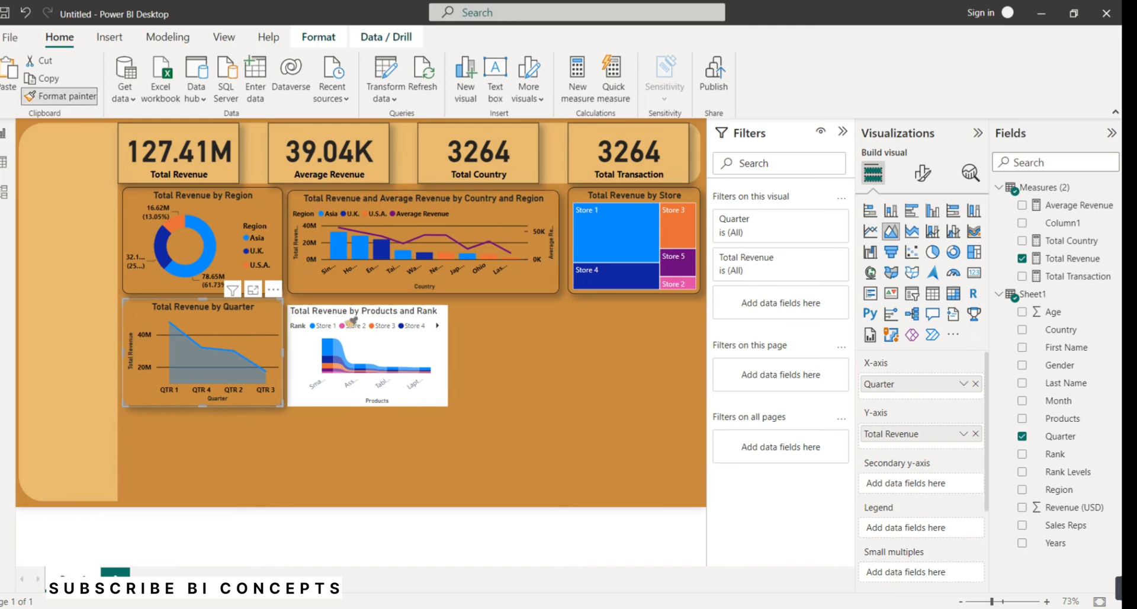
{"action": "left_click", "coordinate": [368, 351]}
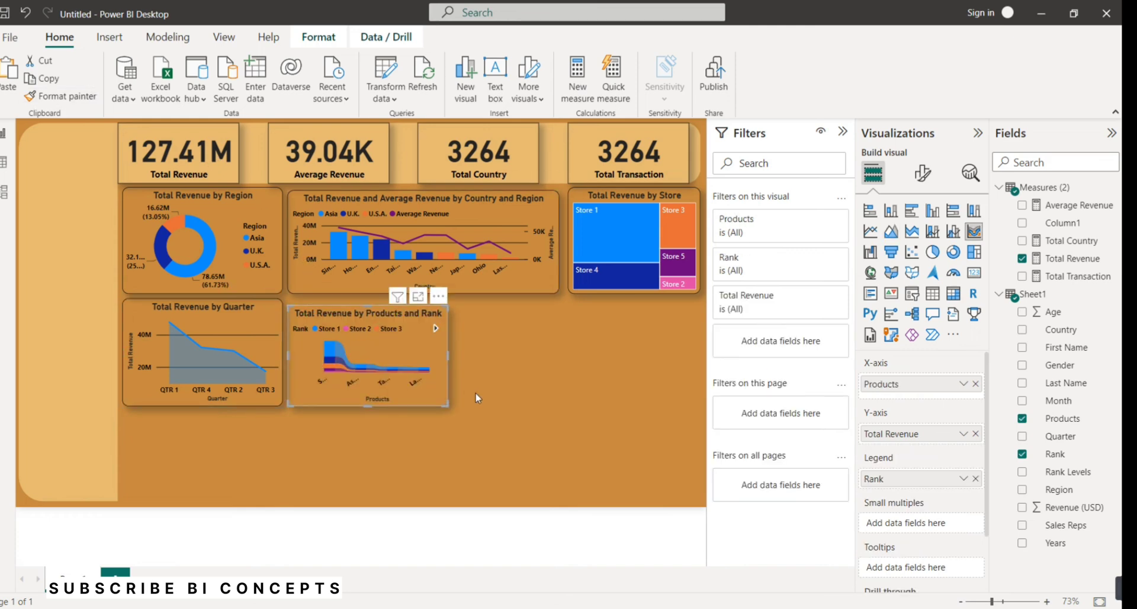
{"action": "left_click", "coordinate": [336, 286]}
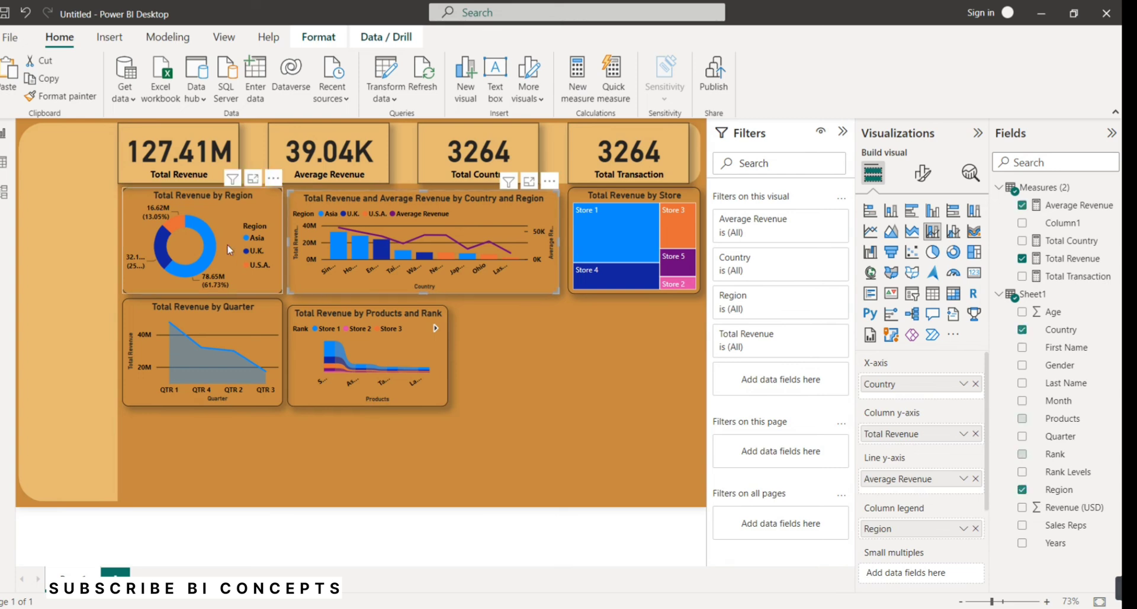
{"action": "left_click", "coordinate": [60, 95]}
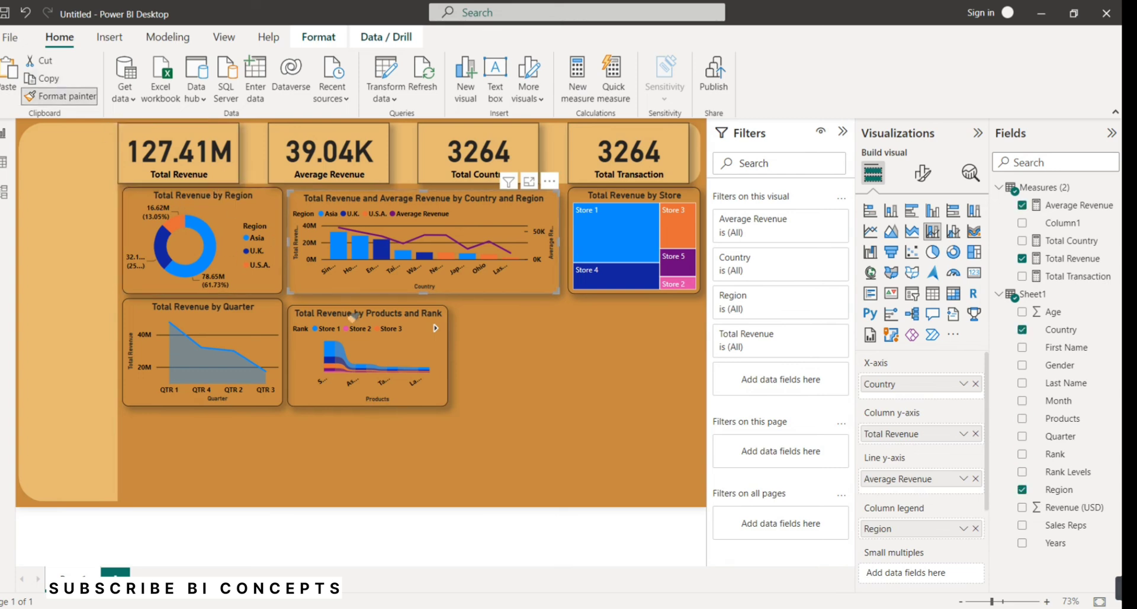
{"action": "left_click", "coordinate": [375, 350]}
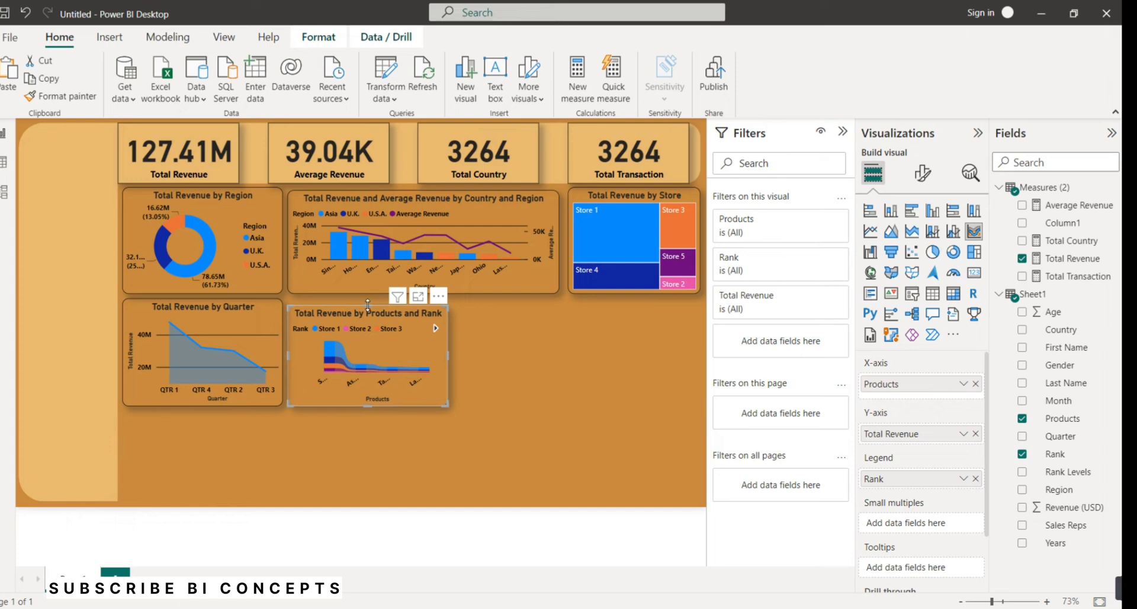
Align the ribbon chart's upper edge with the area chart and widen it to slightly less than the combo chart's width.
{"action": "left_click_drag", "start_coordinate": [368, 305], "coordinate": [368, 300]}
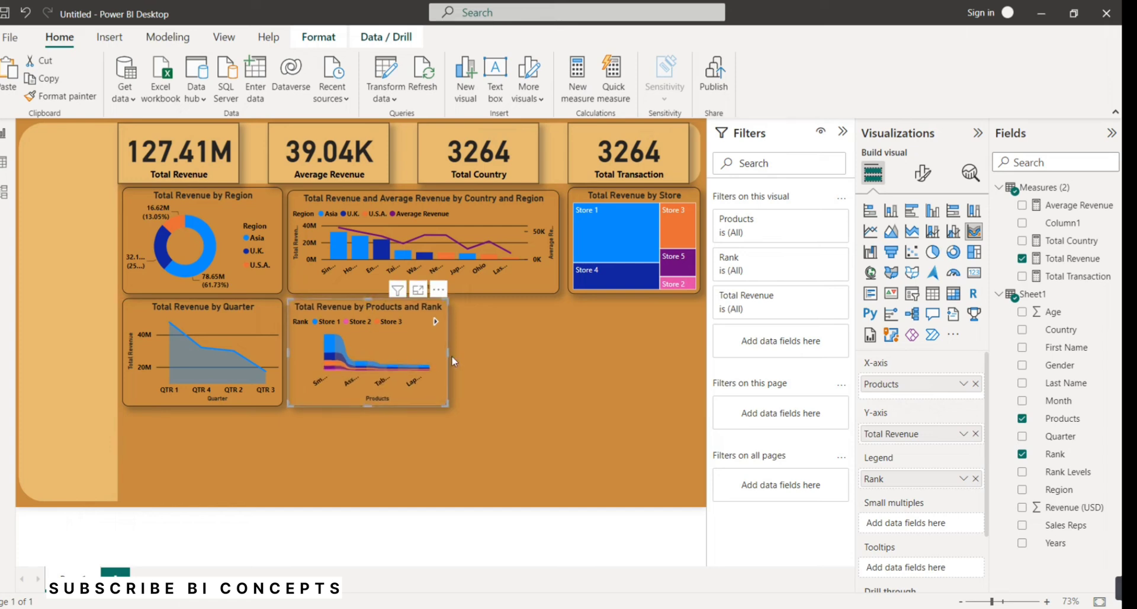
{"action": "left_click_drag", "start_coordinate": [450, 352], "coordinate": [558, 358]}
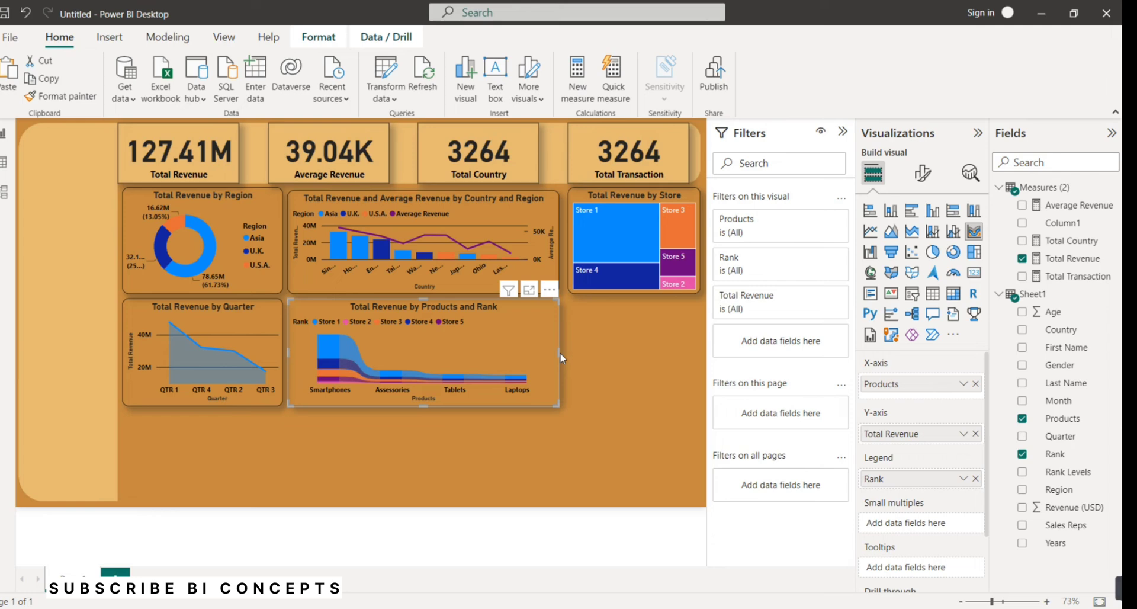
{"action": "left_click_drag", "start_coordinate": [557, 350], "coordinate": [513, 347]}
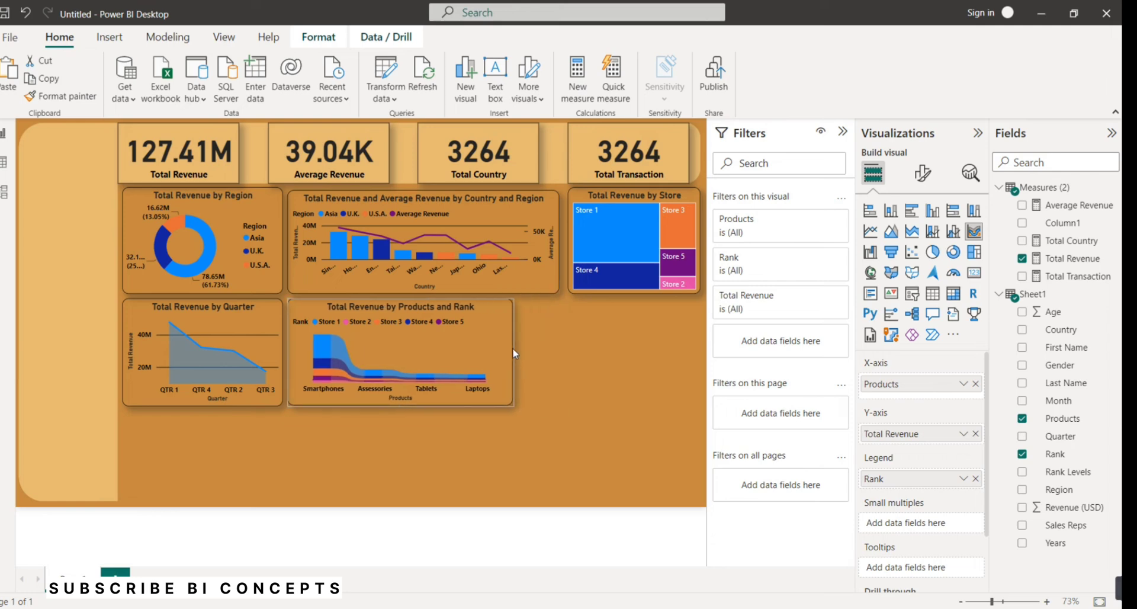
Add a matrix visual beside the ribbon chart, extending it down to the canvas panel's lower edge and out to the treemap's outer edge.
{"action": "left_click", "coordinate": [567, 354]}
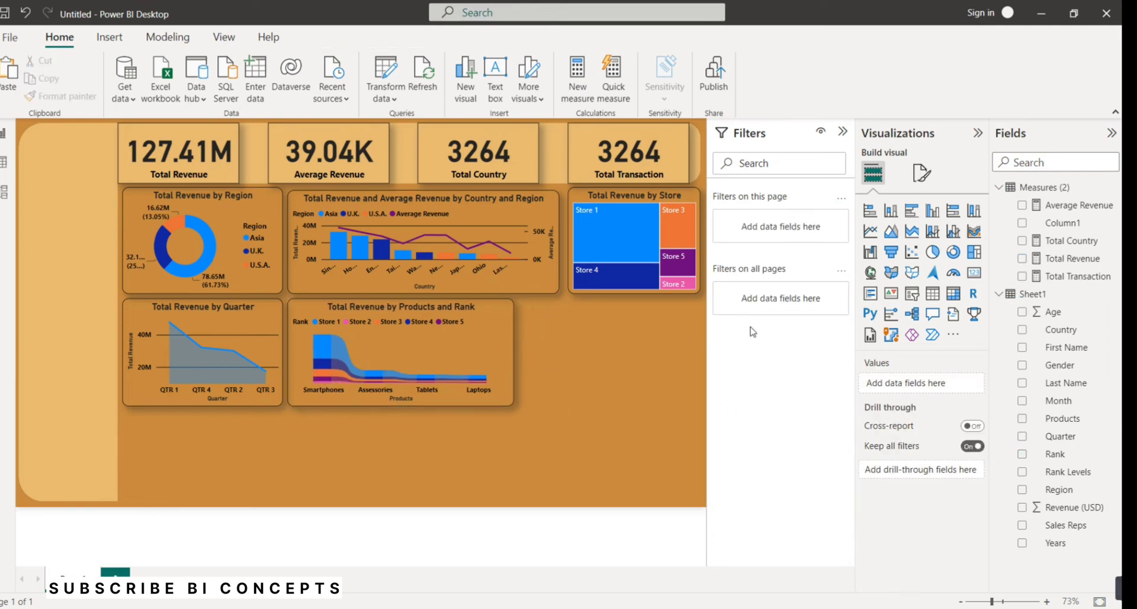
{"action": "left_click", "coordinate": [953, 293]}
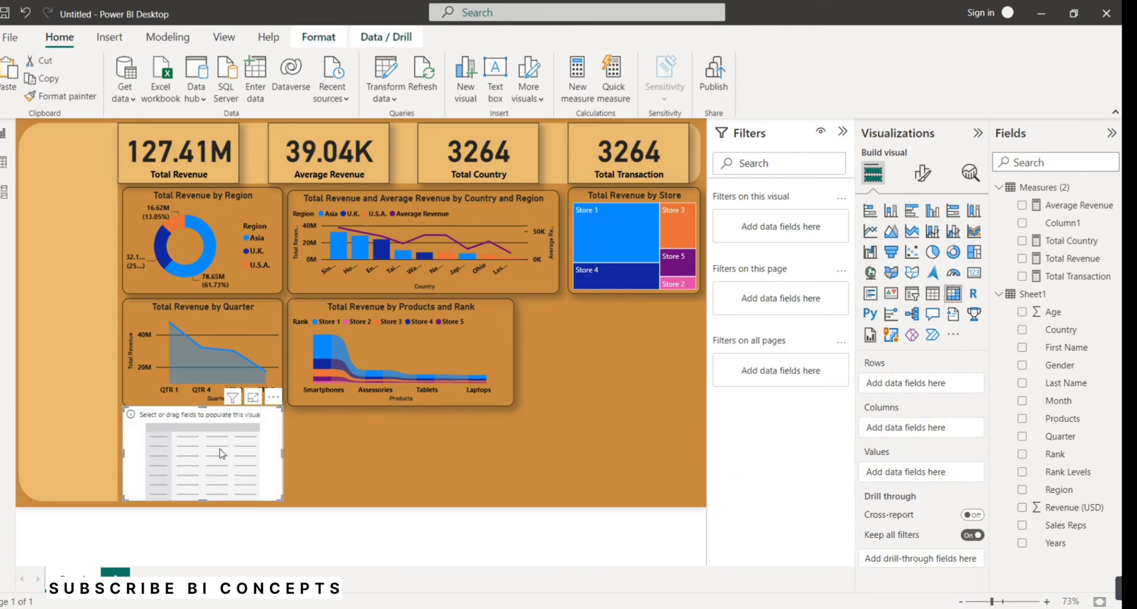
{"action": "left_click_drag", "start_coordinate": [217, 438], "coordinate": [614, 343]}
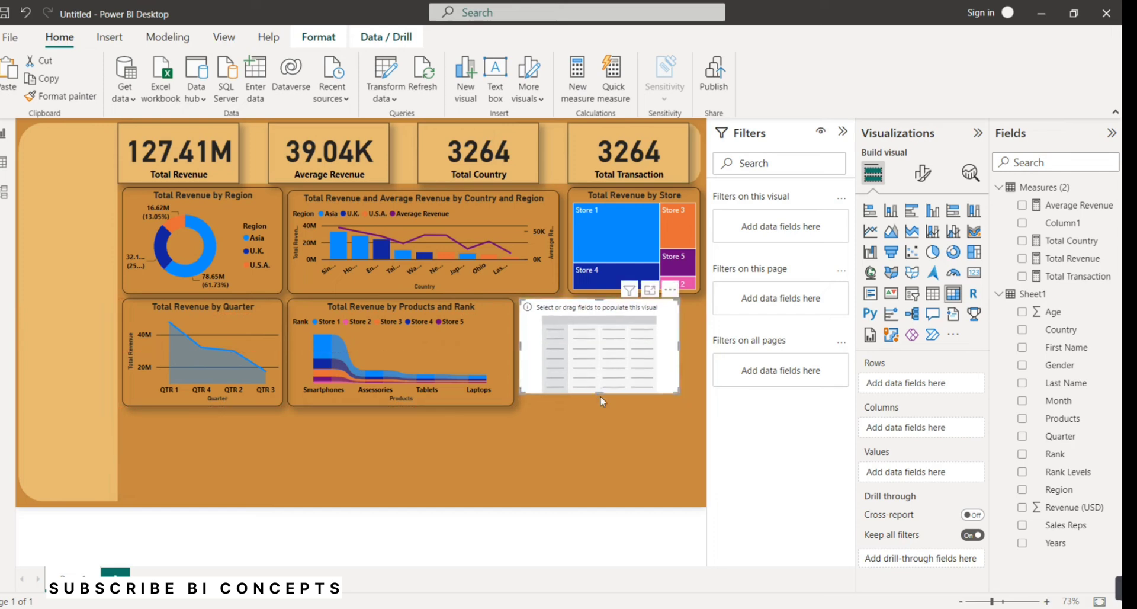
{"action": "left_click_drag", "start_coordinate": [599, 394], "coordinate": [601, 501]}
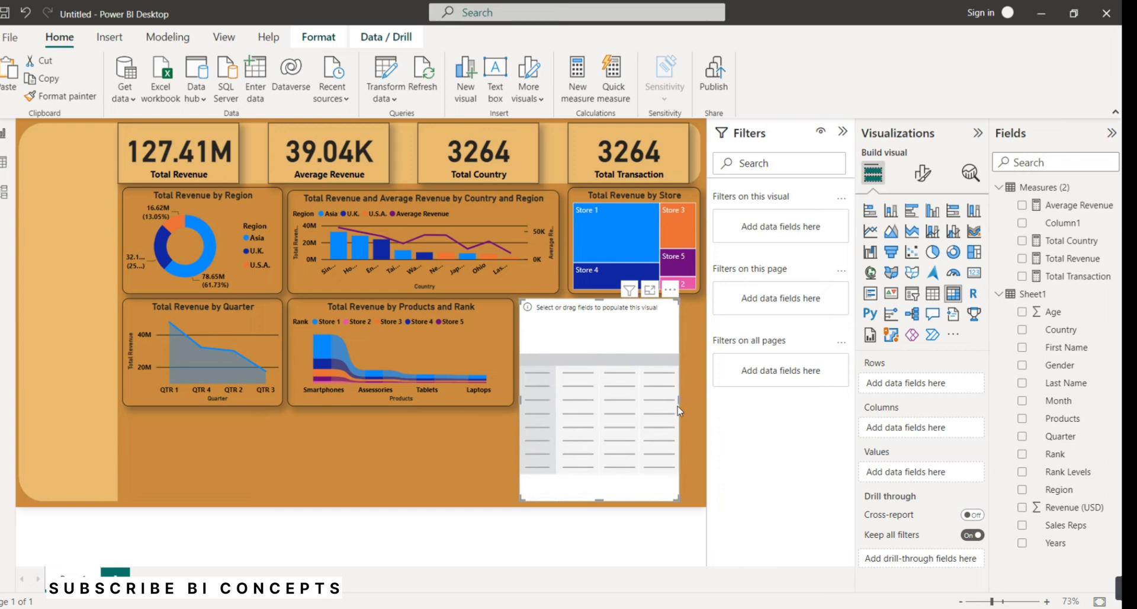
{"action": "mouse_move", "coordinate": [679, 410]}
{"action": "left_mouse_down"}
{"action": "mouse_move", "coordinate": [714, 407]}
{"action": "mouse_move", "coordinate": [699, 409]}
{"action": "left_mouse_up"}
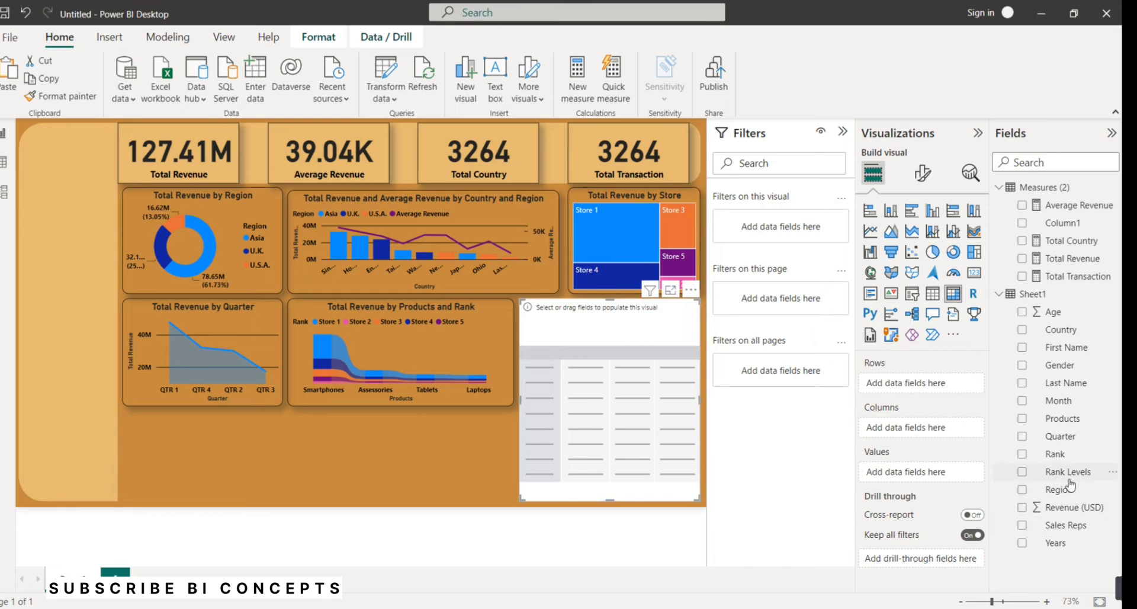
Fill the matrix with Sales Reps as rows and Total Transaction, Total Revenue and Average Revenue as values.
{"action": "left_click_drag", "start_coordinate": [1070, 528], "coordinate": [945, 394]}
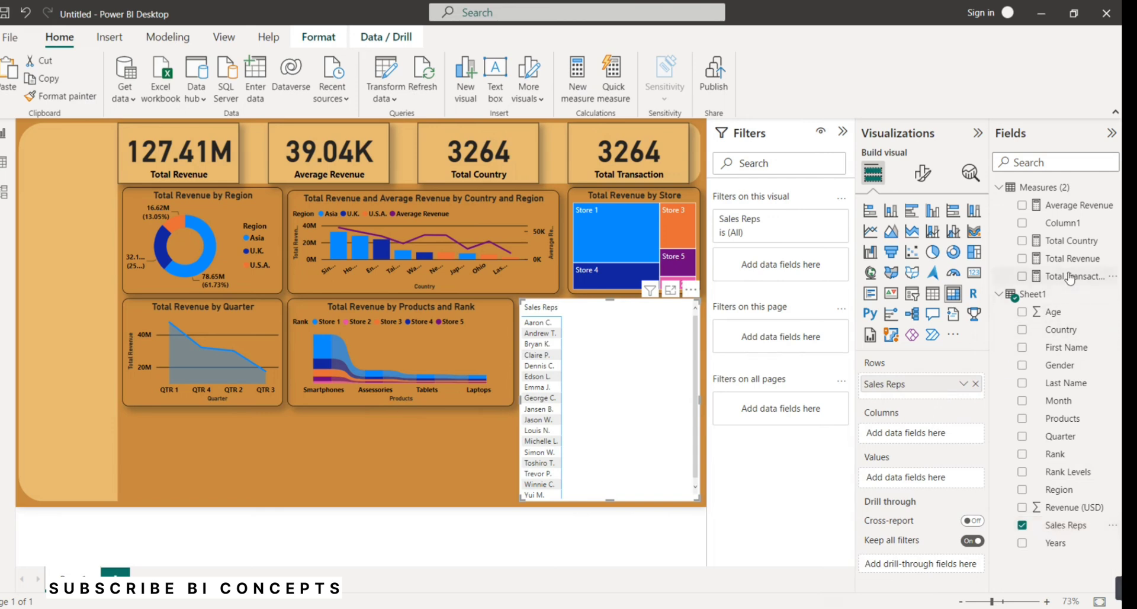
{"action": "left_click_drag", "start_coordinate": [1069, 276], "coordinate": [937, 469]}
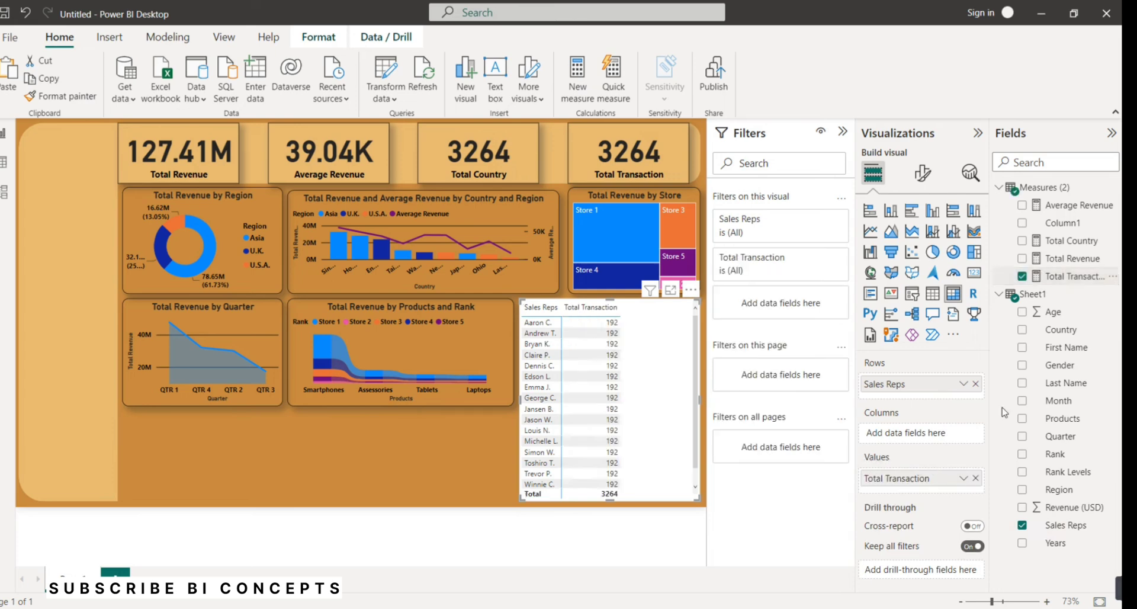
{"action": "left_click_drag", "start_coordinate": [1057, 259], "coordinate": [933, 487]}
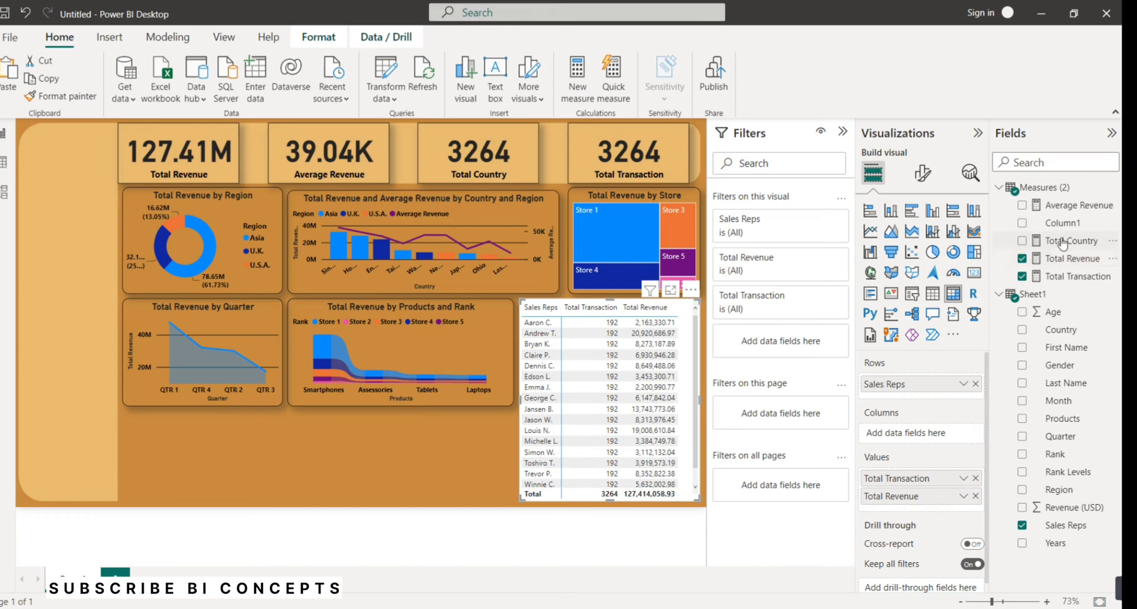
{"action": "left_click_drag", "start_coordinate": [1068, 208], "coordinate": [934, 507]}
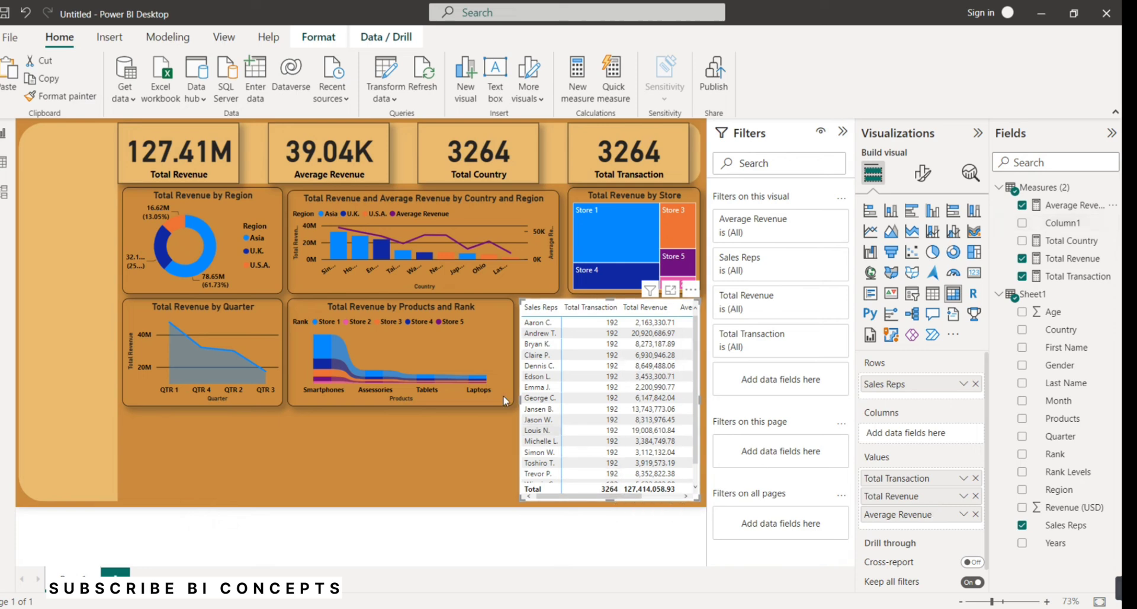
Copy the ribbon chart's formatting onto the matrix with Format painter.
{"action": "left_click", "coordinate": [485, 360]}
{"action": "left_click", "coordinate": [65, 96]}
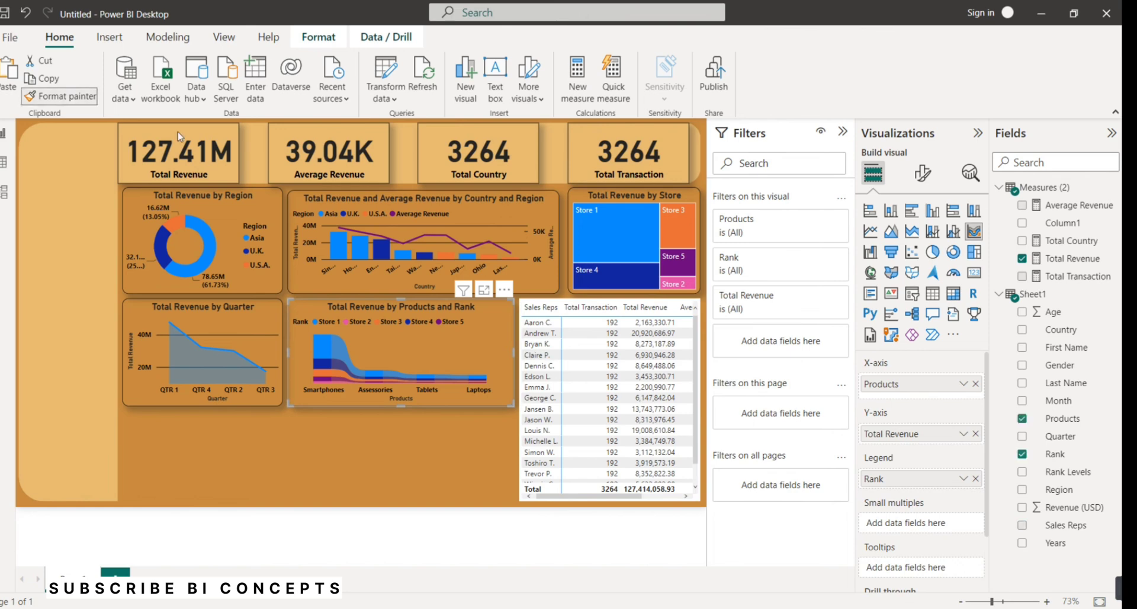
{"action": "left_click", "coordinate": [603, 336]}
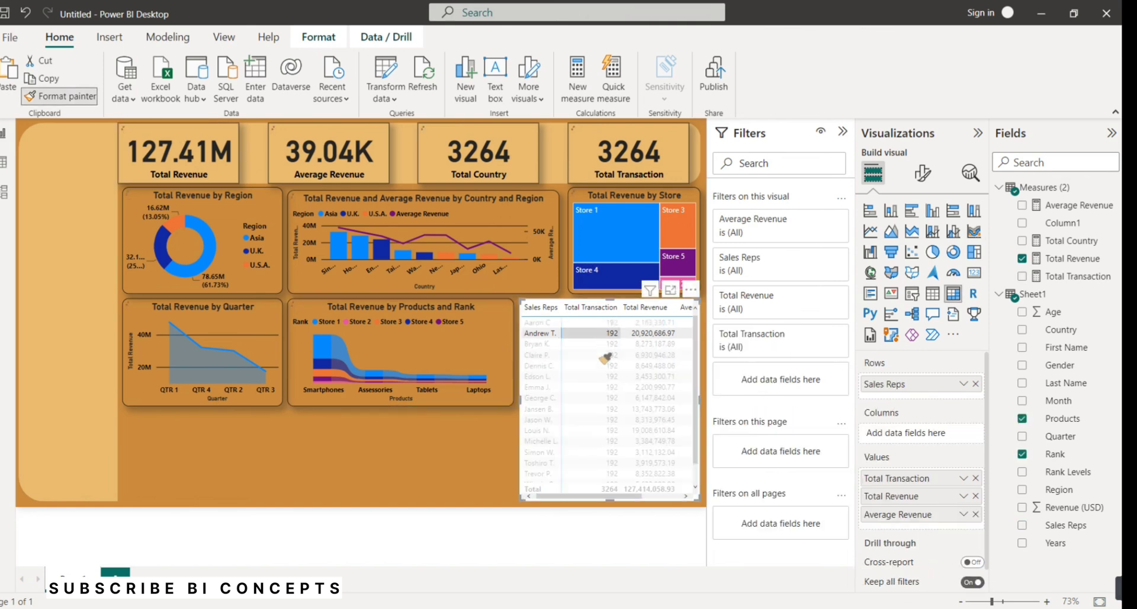
{"action": "left_click", "coordinate": [477, 443]}
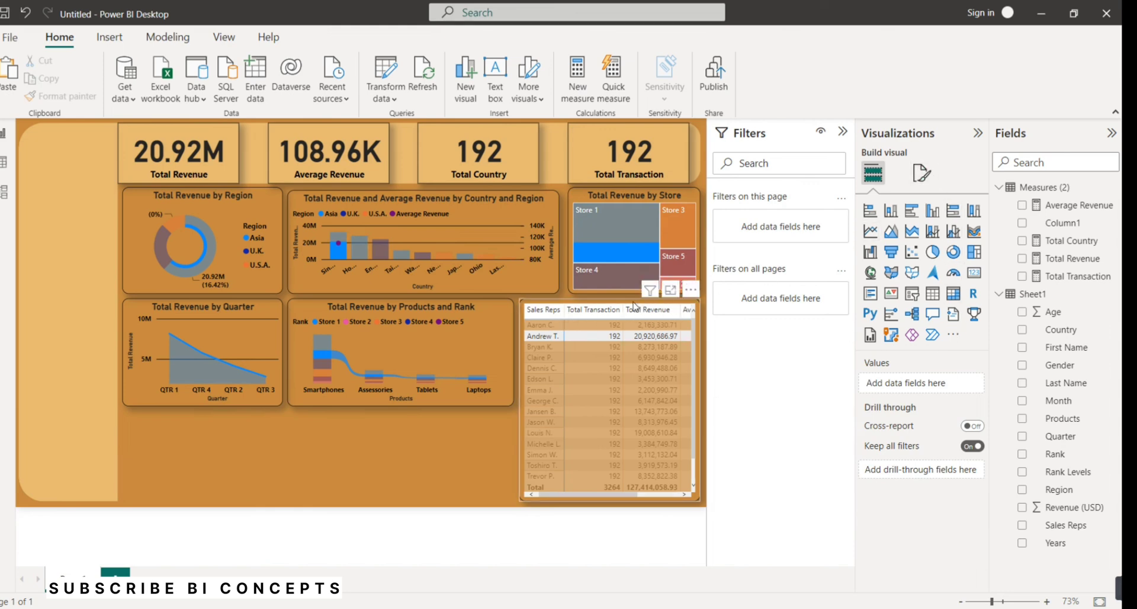
Make the matrix values bold and set their text color to black.
{"action": "left_click", "coordinate": [634, 305]}
{"action": "left_click", "coordinate": [922, 173]}
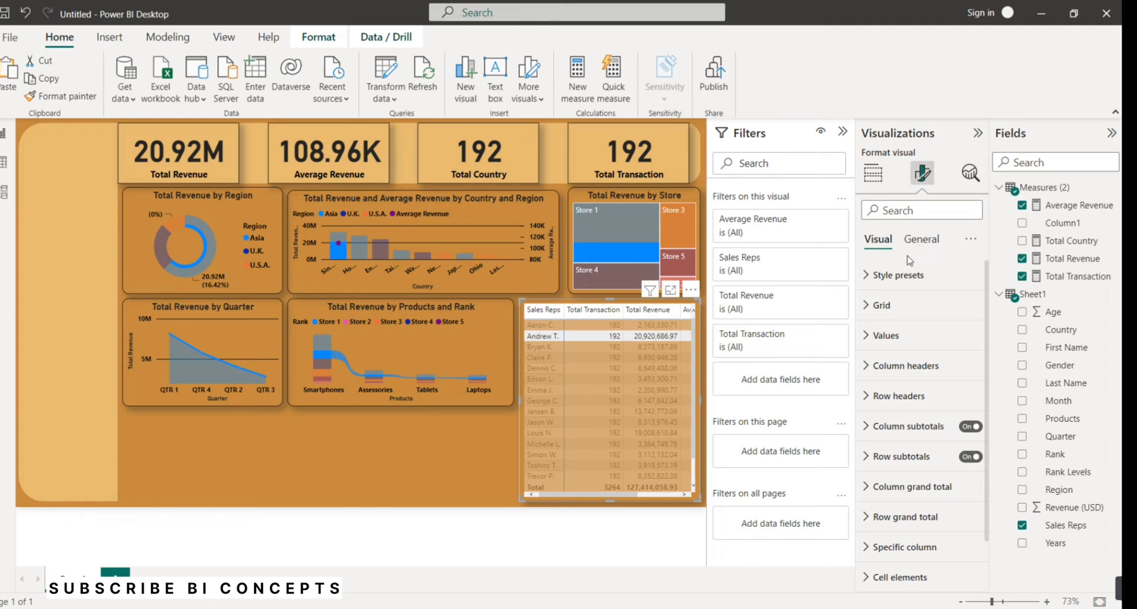
{"action": "left_click", "coordinate": [886, 336]}
{"action": "left_click", "coordinate": [876, 423]}
{"action": "left_click", "coordinate": [899, 467]}
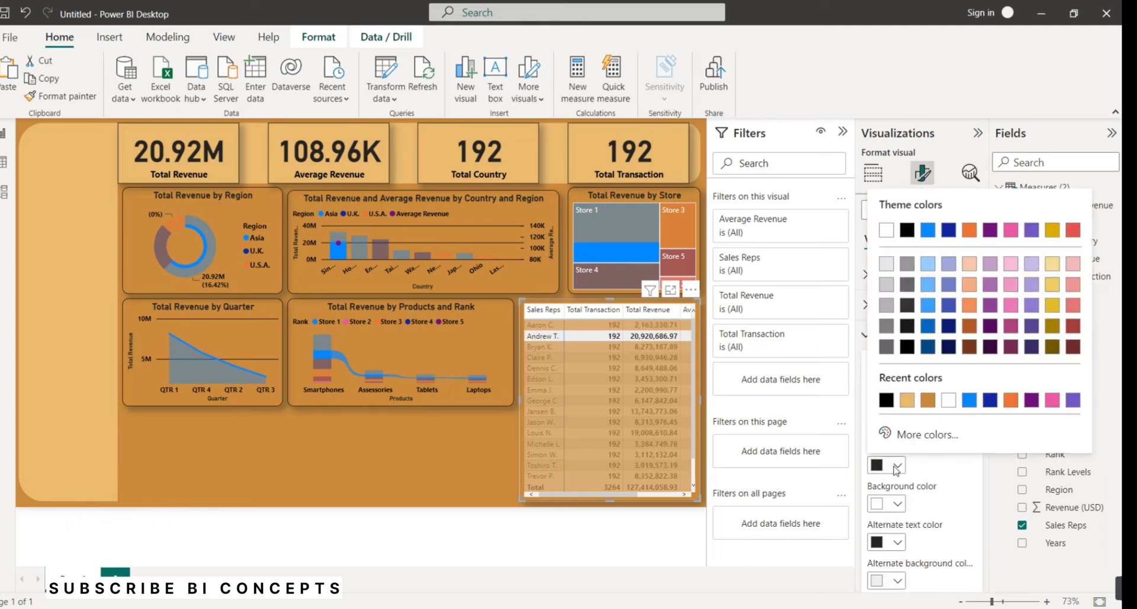
{"action": "left_click", "coordinate": [888, 405]}
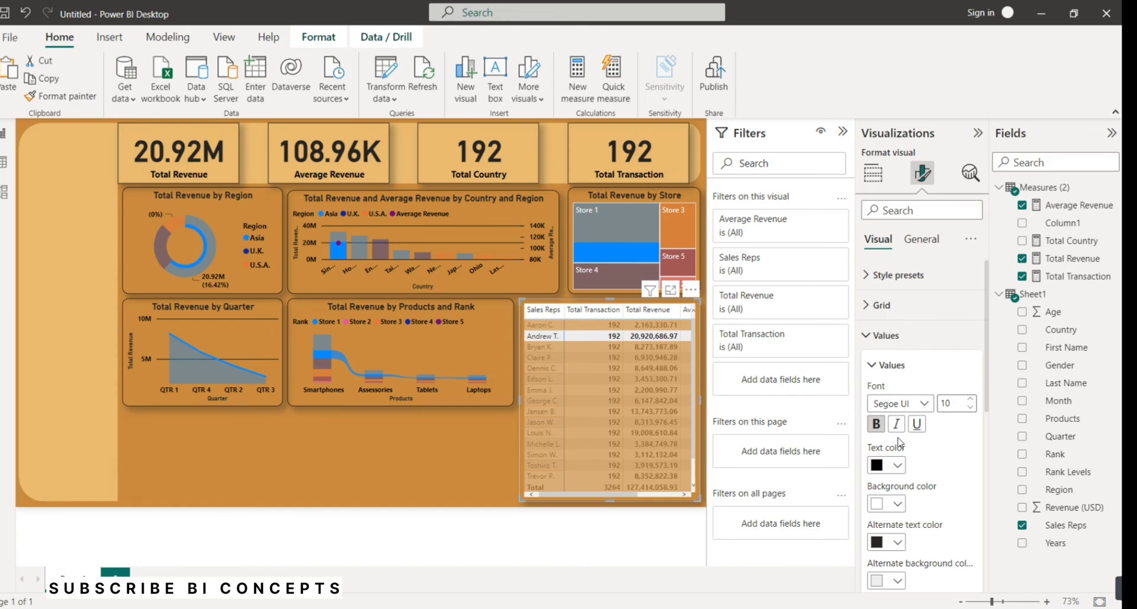
Set the matrix values' background and alternate background colors to the recent orange-brown that matches the other charts.
{"action": "left_click", "coordinate": [897, 505]}
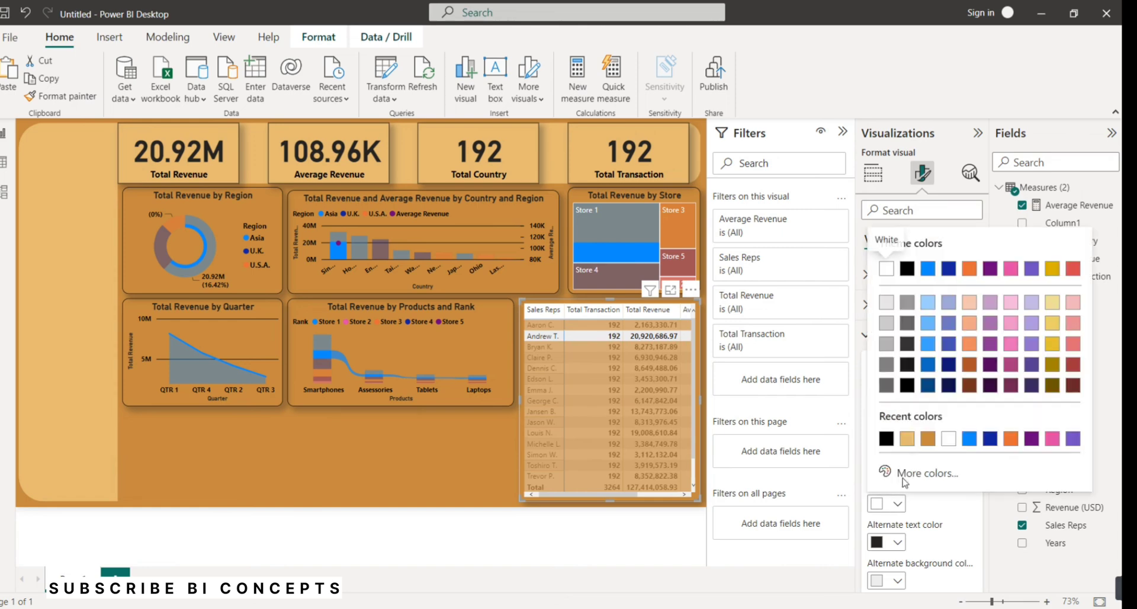
{"action": "left_click", "coordinate": [929, 439]}
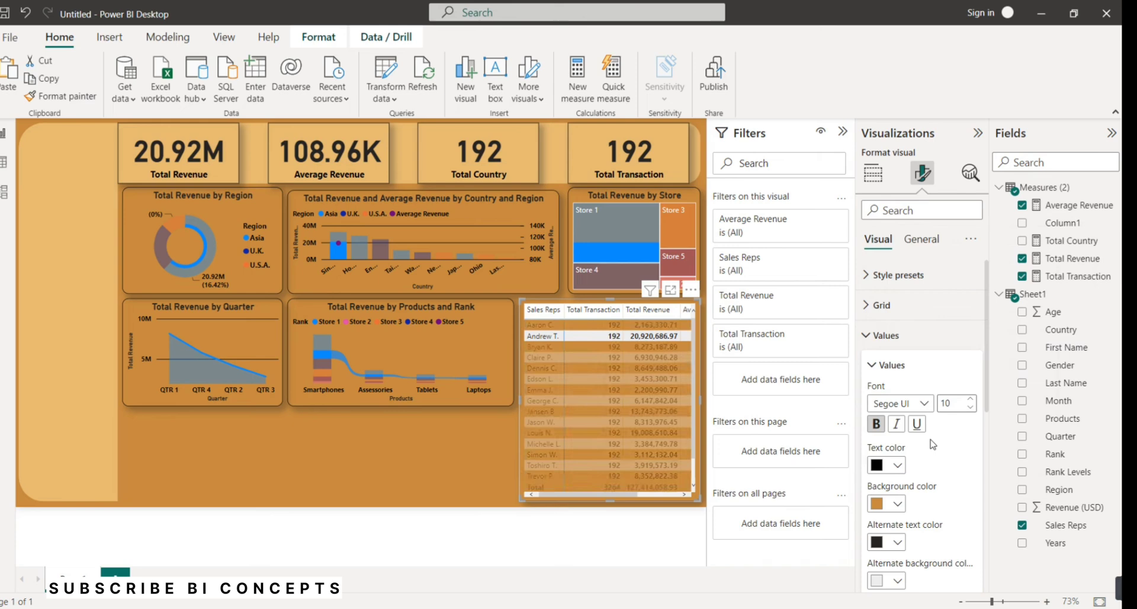
{"action": "scroll", "coordinate": [922, 455], "scroll_direction": "down", "scroll_amount": 2}
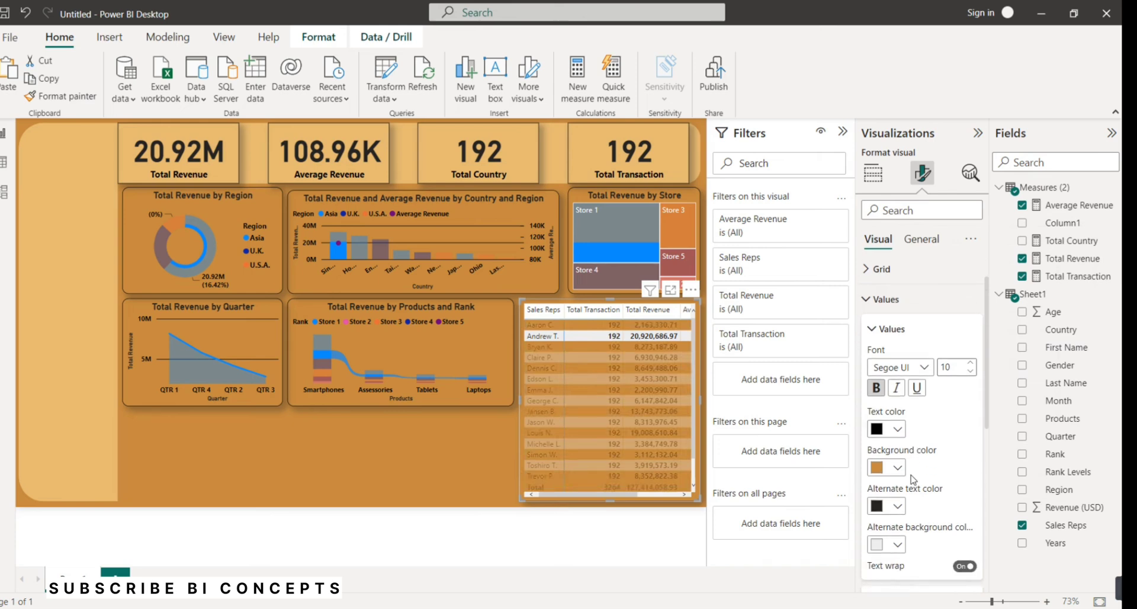
{"action": "scroll", "coordinate": [917, 494], "scroll_direction": "down", "scroll_amount": 2}
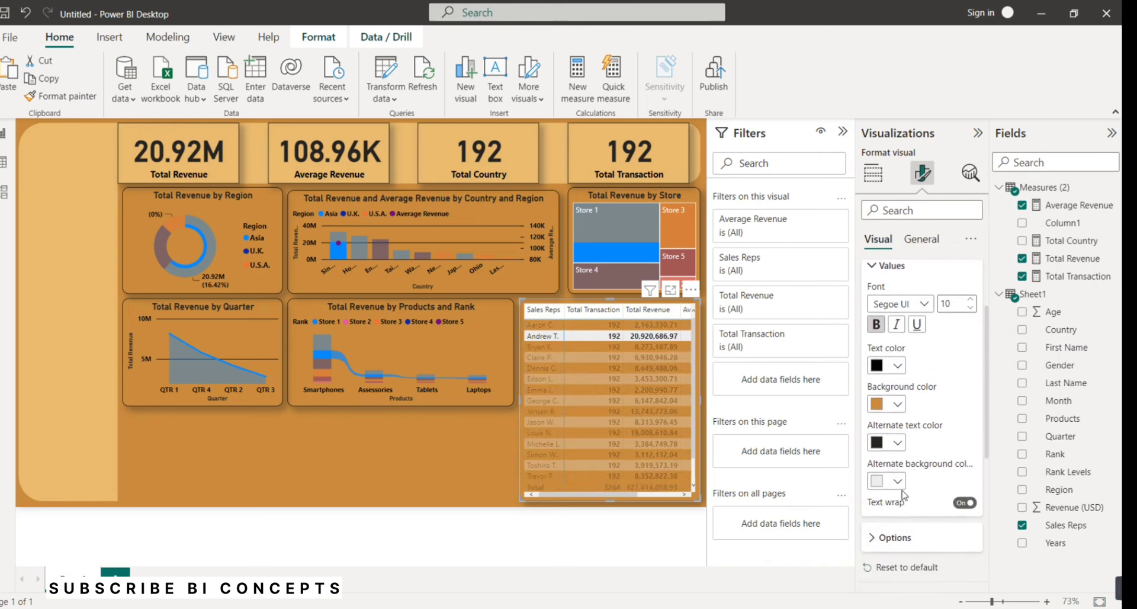
{"action": "left_click", "coordinate": [898, 481]}
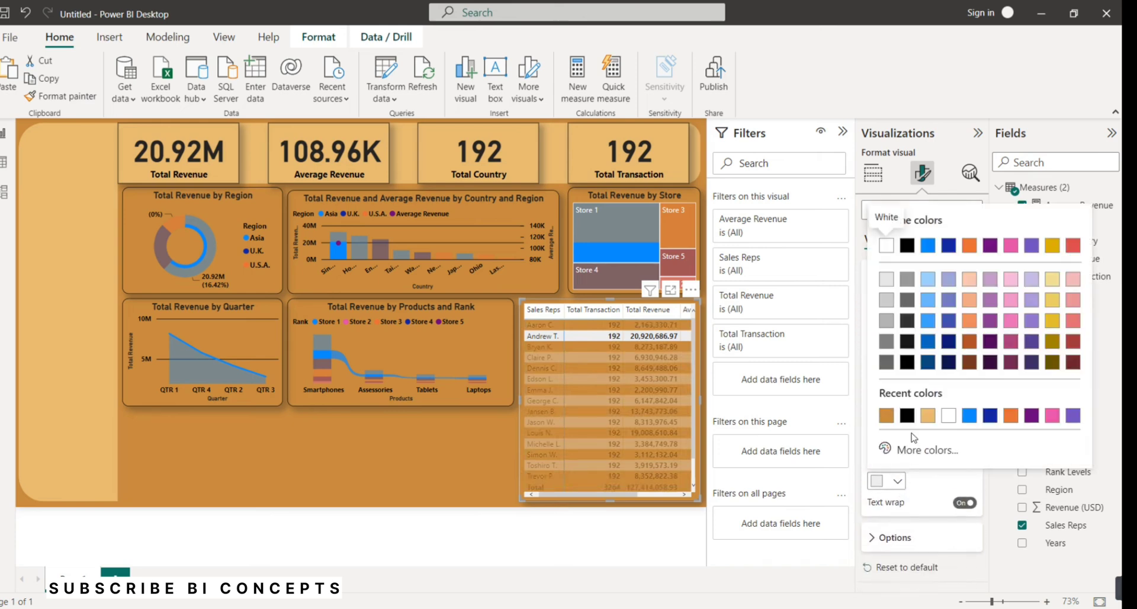
{"action": "left_click", "coordinate": [886, 416]}
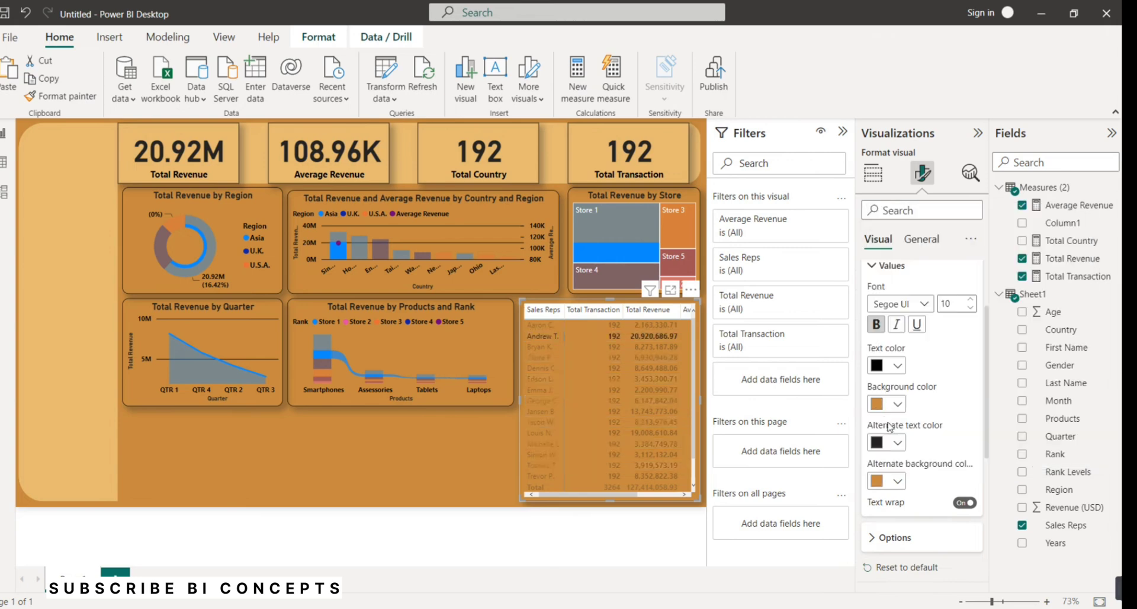
Make the matrix's column headers bold with the recent orange-brown background color and center the header alignment.
{"action": "scroll", "coordinate": [918, 494], "scroll_direction": "down", "scroll_amount": 6}
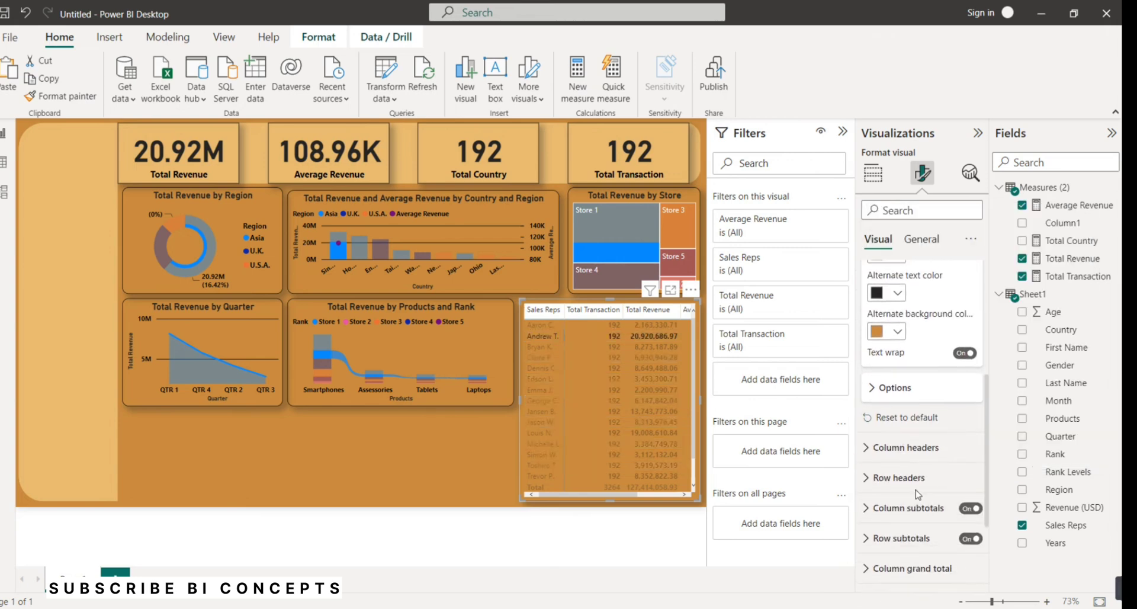
{"action": "left_click", "coordinate": [907, 448]}
{"action": "scroll", "coordinate": [907, 450], "scroll_direction": "down", "scroll_amount": 2}
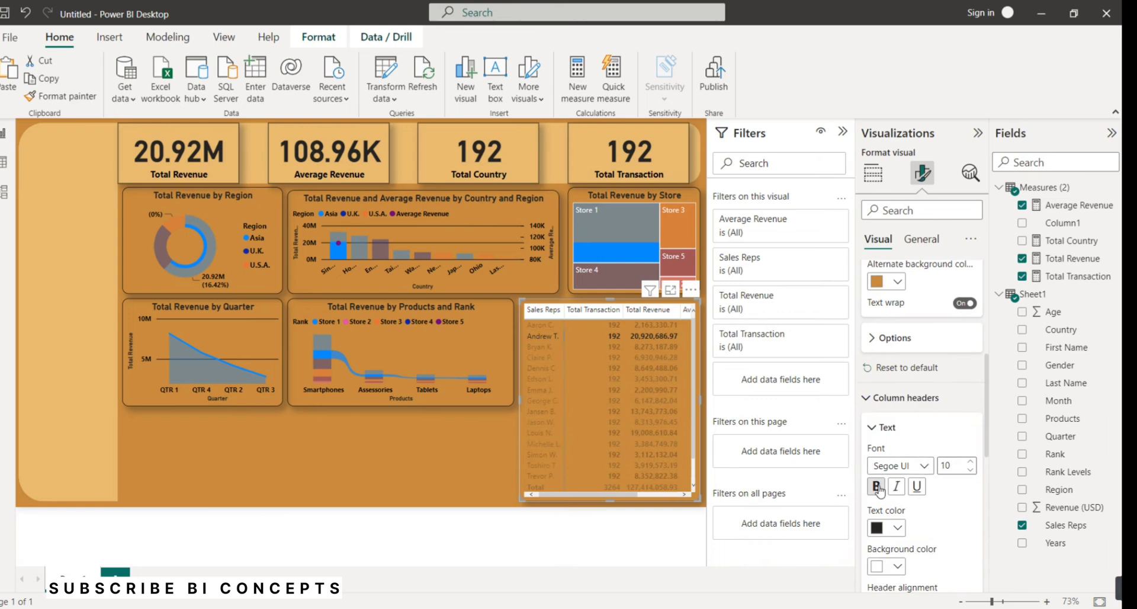
{"action": "left_click", "coordinate": [879, 489]}
{"action": "scroll", "coordinate": [934, 506], "scroll_direction": "down", "scroll_amount": 3}
{"action": "scroll", "coordinate": [933, 448], "scroll_direction": "down", "scroll_amount": 2}
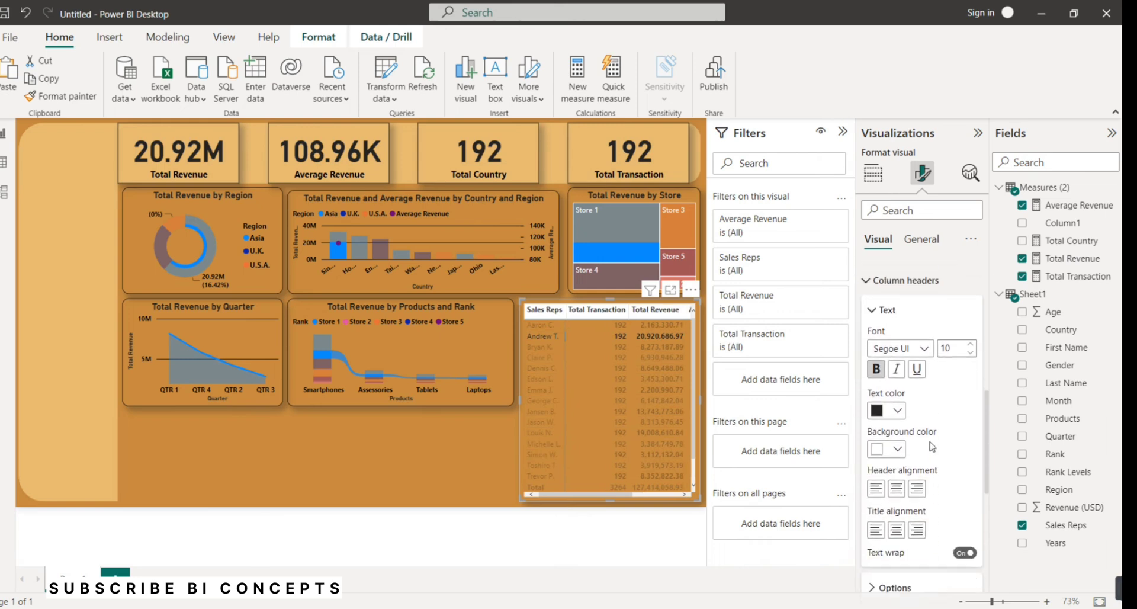
{"action": "scroll", "coordinate": [932, 448], "scroll_direction": "down", "scroll_amount": 1}
{"action": "left_click", "coordinate": [899, 418]}
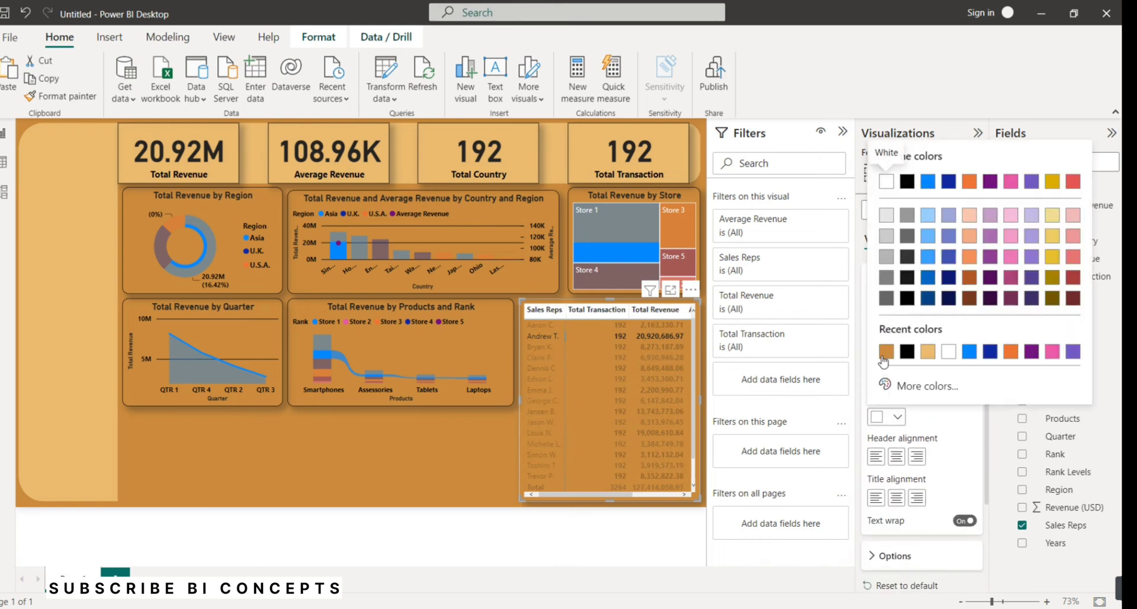
{"action": "left_click", "coordinate": [885, 354]}
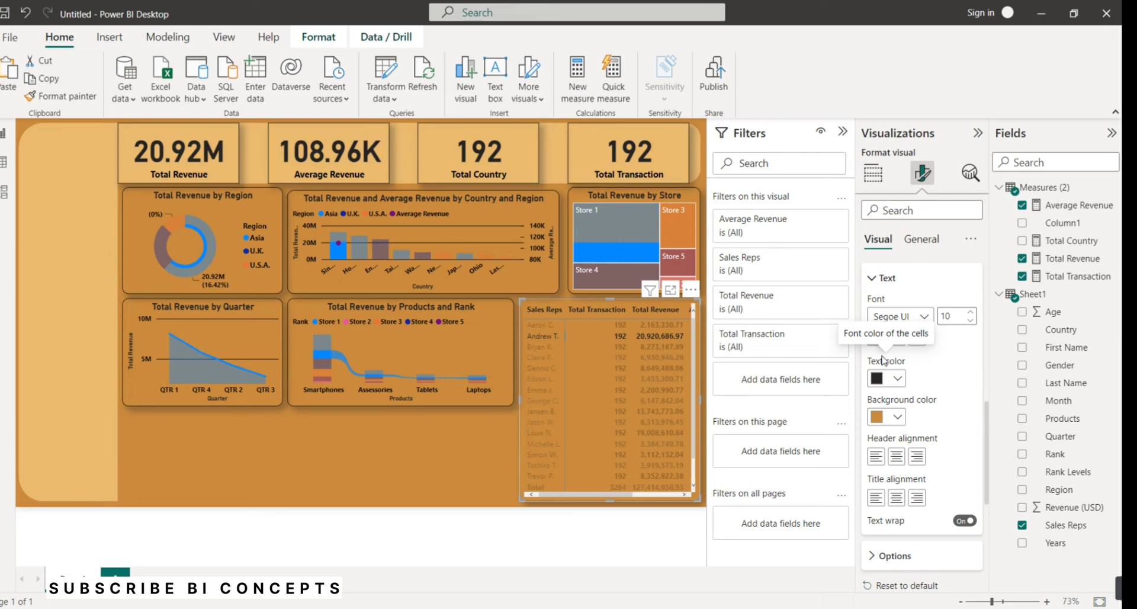
{"action": "scroll", "coordinate": [885, 367], "scroll_direction": "down", "scroll_amount": 2}
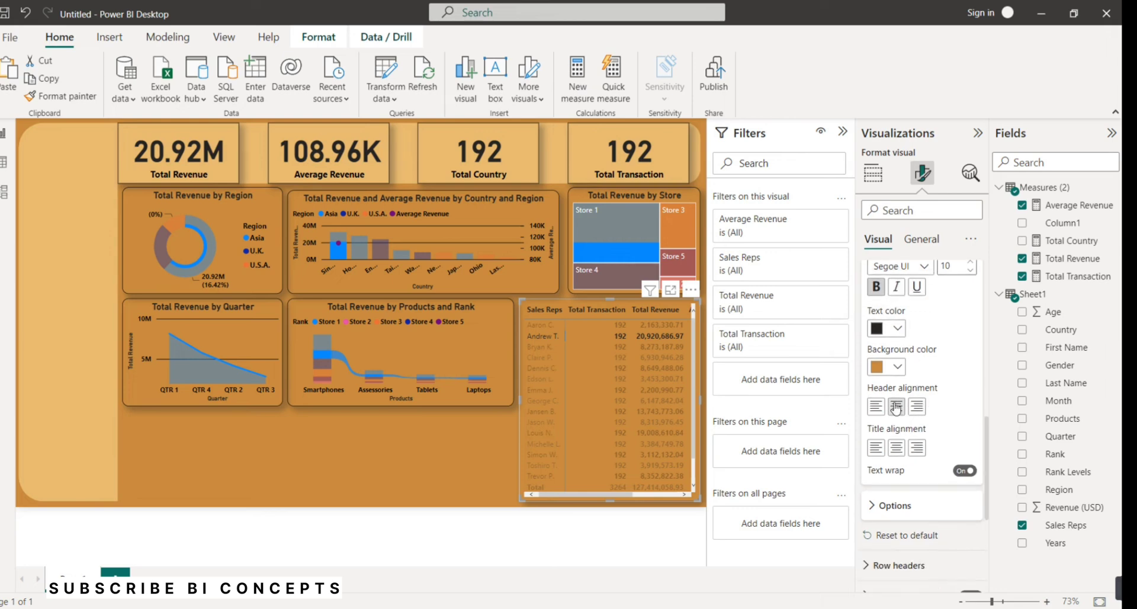
{"action": "left_click", "coordinate": [897, 406]}
Make the matrix's row headers bold with the recent orange-brown background color and center alignment, and deselect the matrix.
{"action": "scroll", "coordinate": [900, 450], "scroll_direction": "down", "scroll_amount": 2}
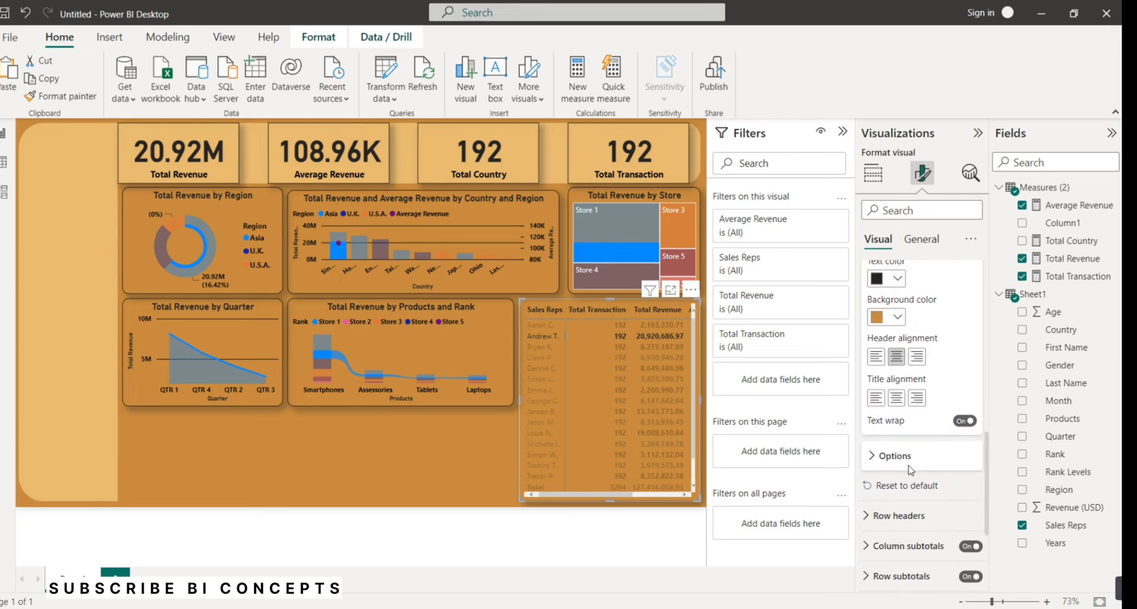
{"action": "scroll", "coordinate": [901, 464], "scroll_direction": "down", "scroll_amount": 4}
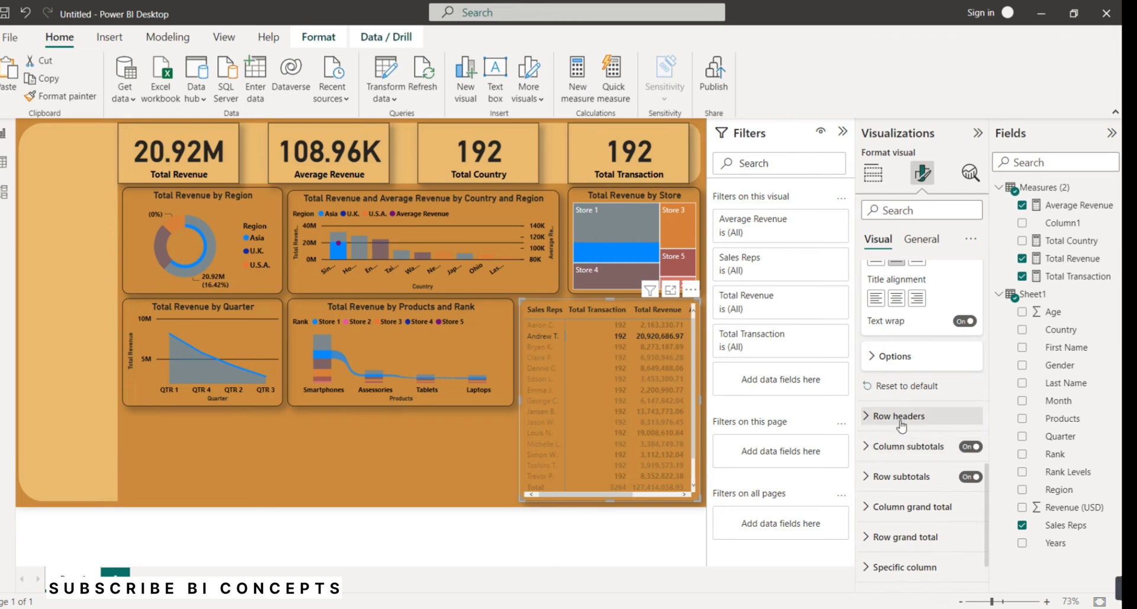
{"action": "left_click", "coordinate": [900, 418]}
{"action": "left_click", "coordinate": [877, 504]}
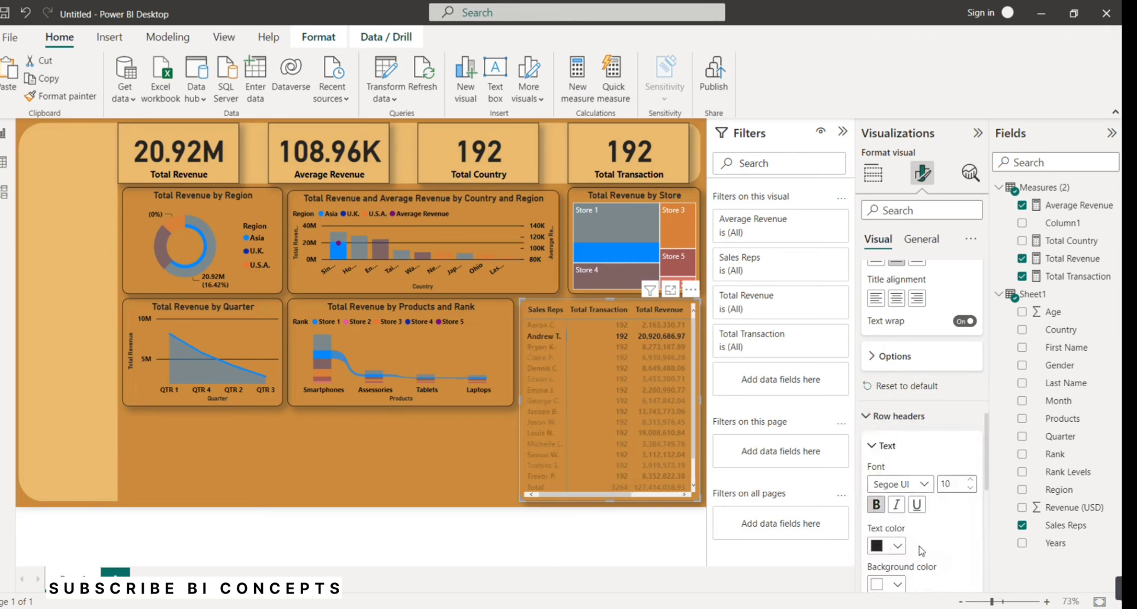
{"action": "scroll", "coordinate": [944, 551], "scroll_direction": "up", "scroll_amount": 1}
{"action": "scroll", "coordinate": [942, 551], "scroll_direction": "down", "scroll_amount": 8}
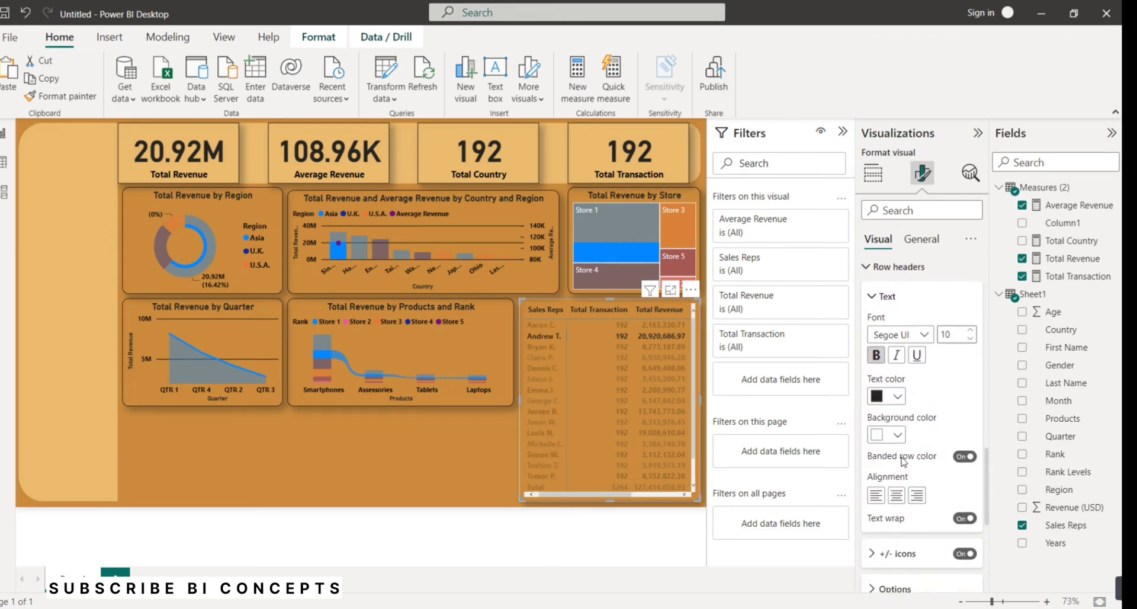
{"action": "left_click", "coordinate": [896, 437]}
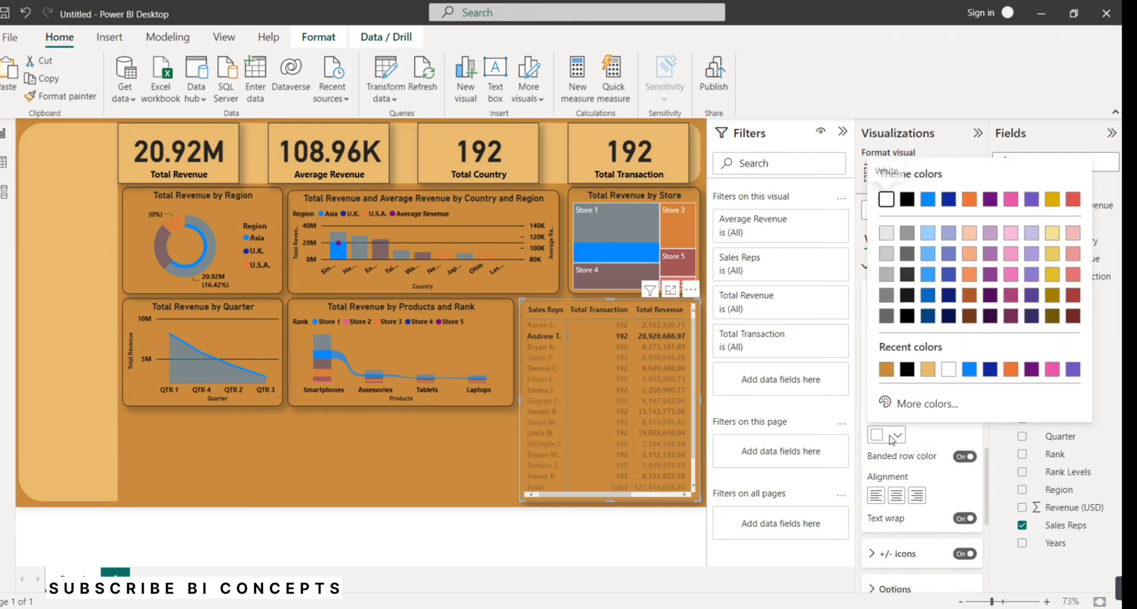
{"action": "left_click", "coordinate": [885, 380]}
{"action": "scroll", "coordinate": [888, 385], "scroll_direction": "down", "scroll_amount": 4}
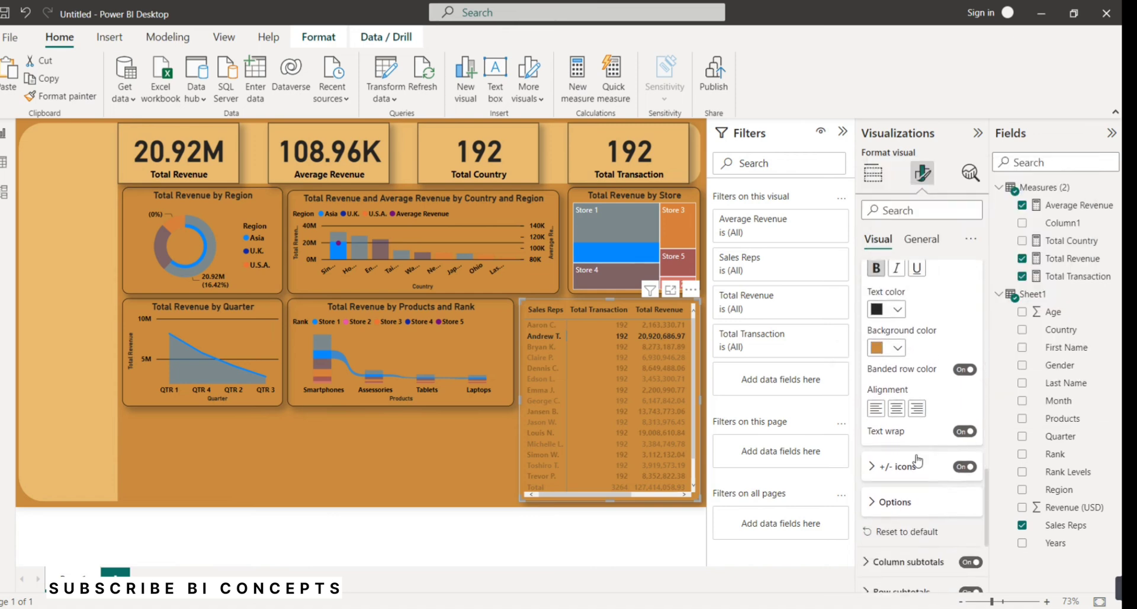
{"action": "left_click", "coordinate": [896, 395]}
{"action": "scroll", "coordinate": [903, 420], "scroll_direction": "down", "scroll_amount": 2}
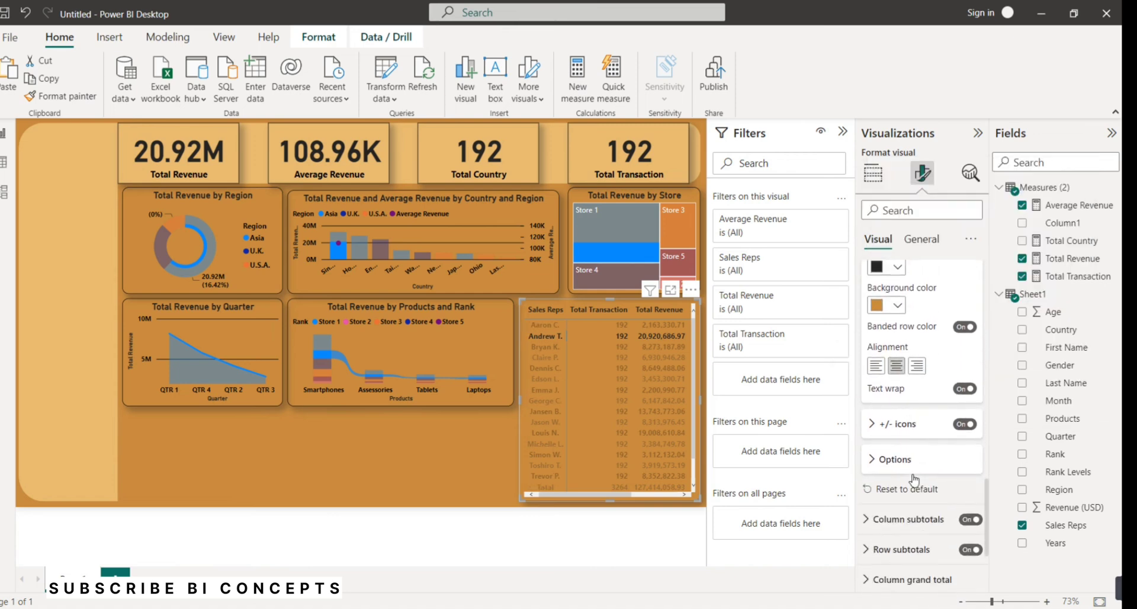
{"action": "left_click", "coordinate": [475, 468]}
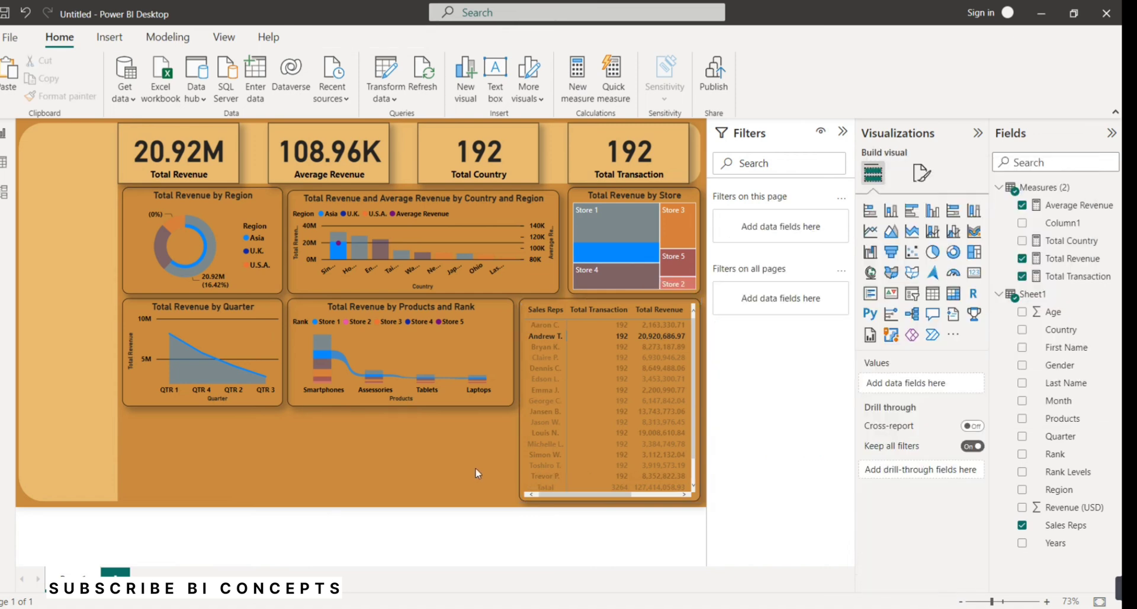
Cross-filter the page by selecting the matrix's first, third, fourth, fifth and seventh sales reps together.
{"action": "left_click", "coordinate": [553, 329]}
{"action": "left_click", "coordinate": [545, 350], "text": "ctrl"}
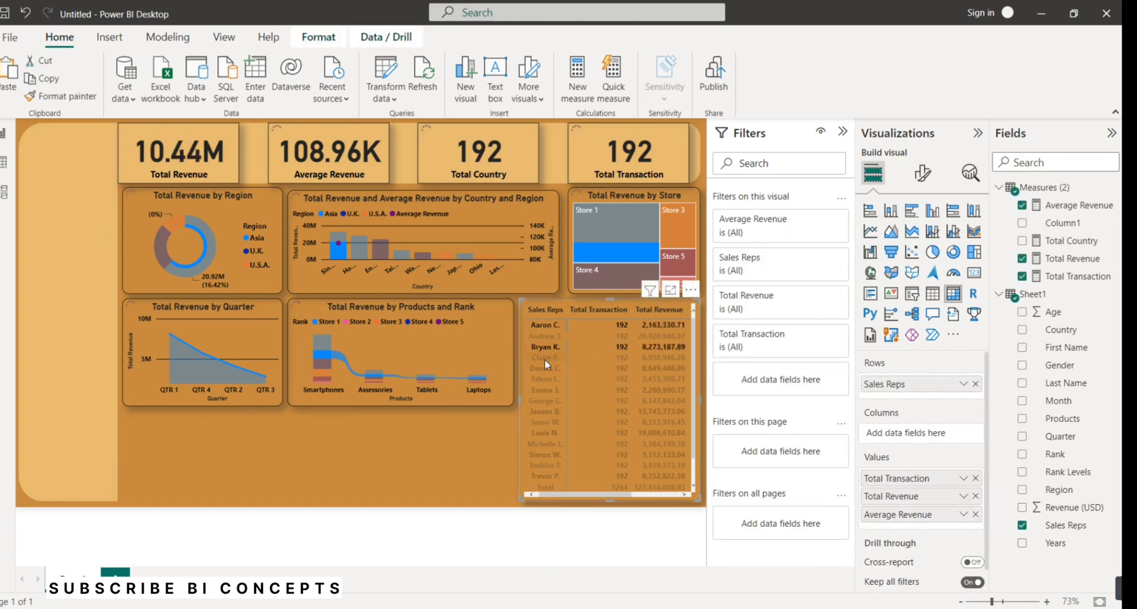
{"action": "left_click", "coordinate": [545, 359], "text": "ctrl"}
{"action": "left_click", "coordinate": [546, 368], "text": "ctrl"}
{"action": "left_click", "coordinate": [549, 390], "text": "ctrl"}
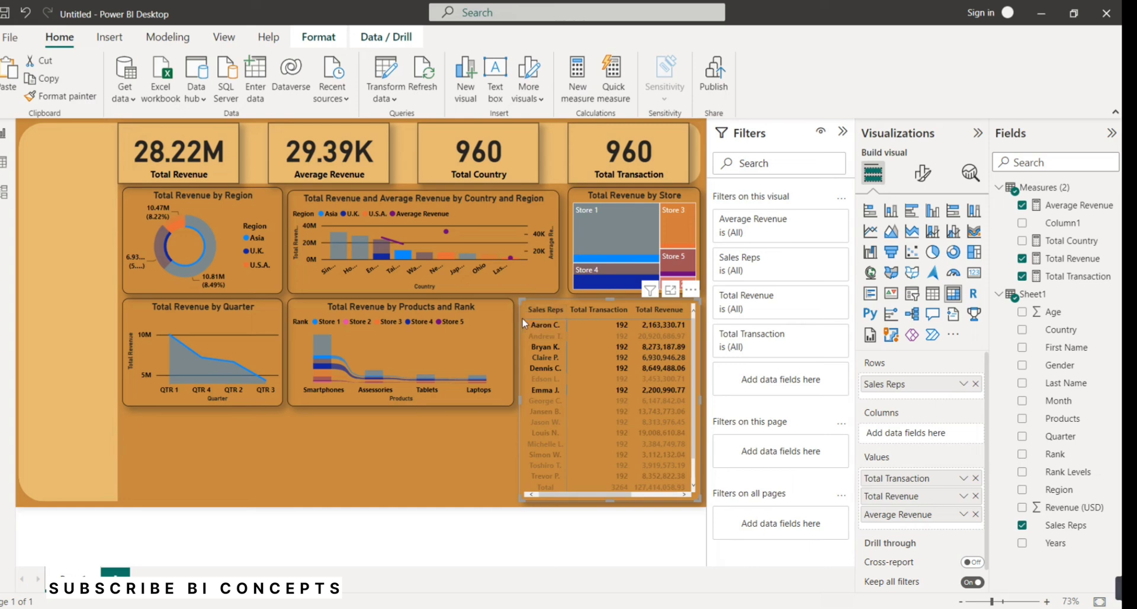
{"action": "left_click", "coordinate": [470, 456]}
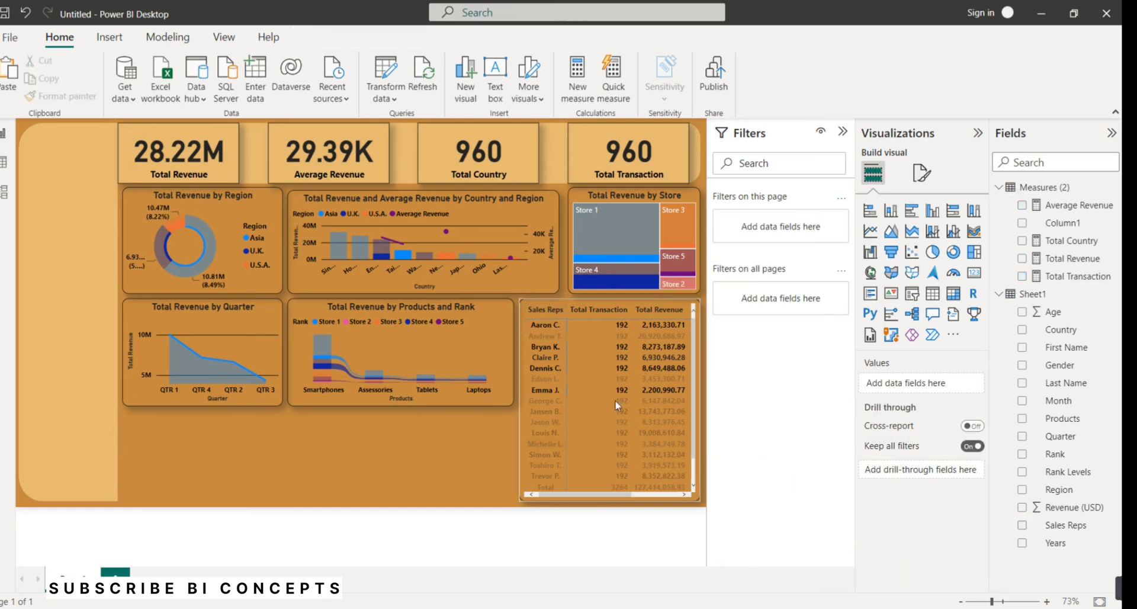
View the sales rep matrix in focus mode, clear the rep selection there, and return to the report page.
{"action": "left_click", "coordinate": [687, 307]}
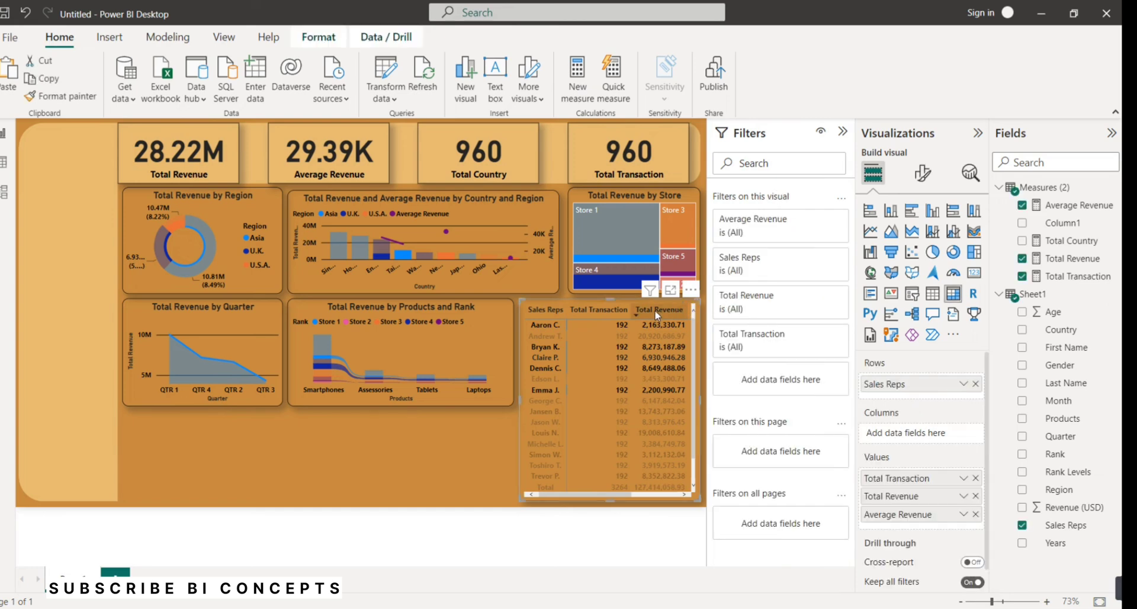
{"action": "left_click", "coordinate": [690, 291]}
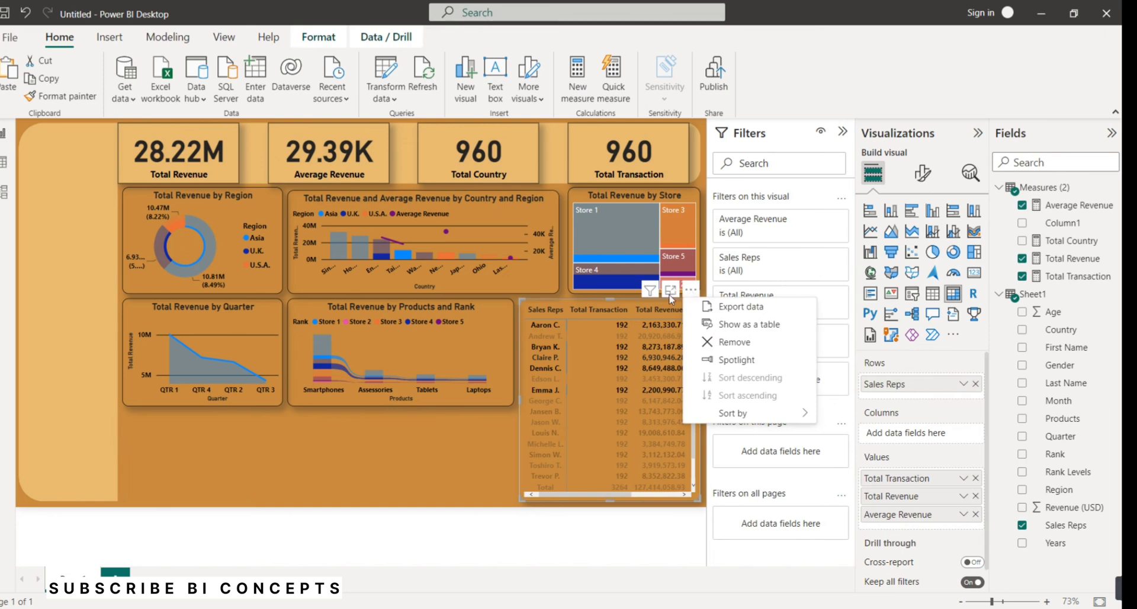
{"action": "left_click", "coordinate": [670, 292]}
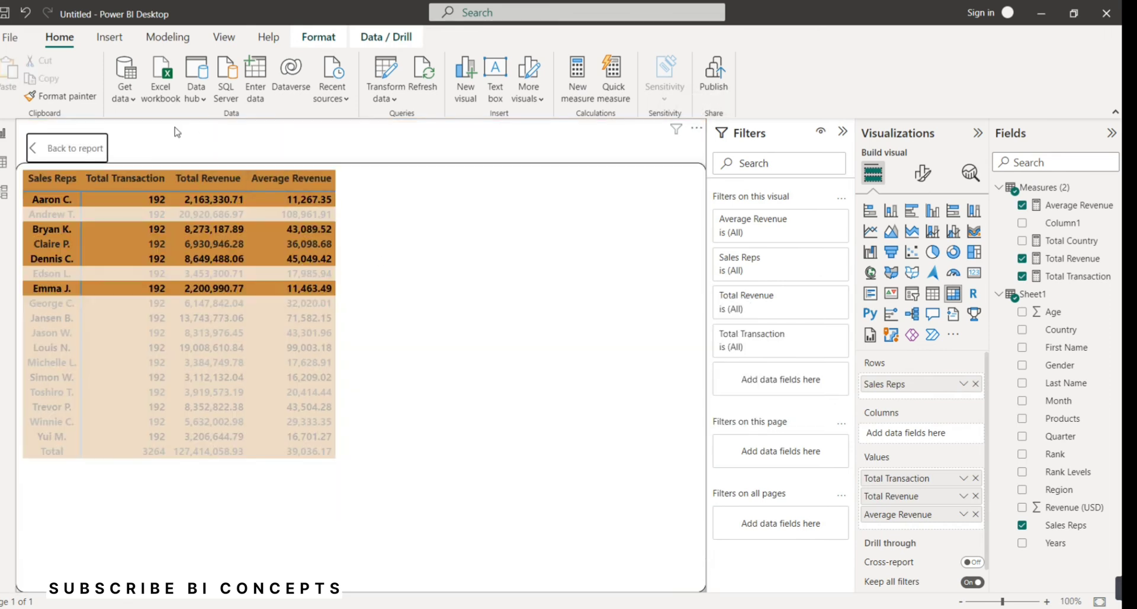
{"action": "left_click", "coordinate": [698, 129]}
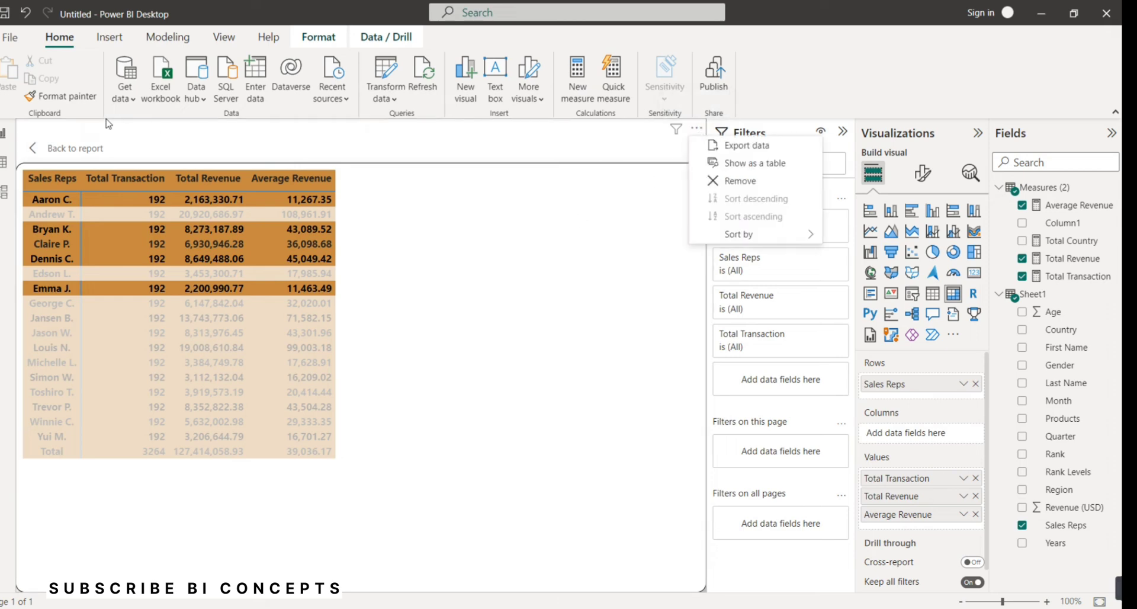
{"action": "left_click", "coordinate": [46, 443]}
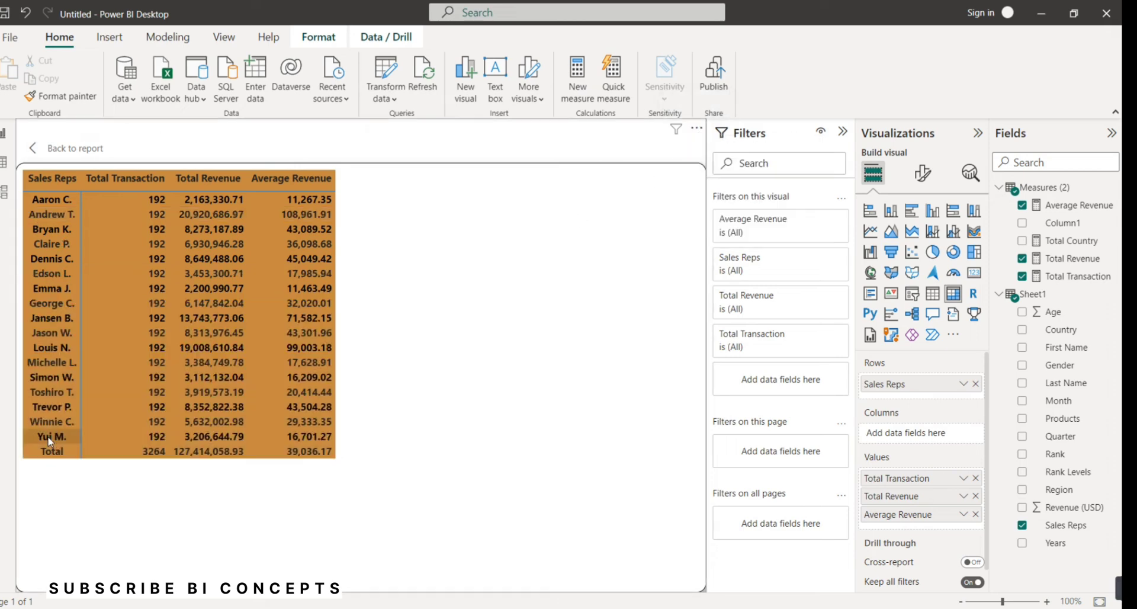
{"action": "left_click", "coordinate": [56, 149]}
{"action": "left_click", "coordinate": [307, 441]}
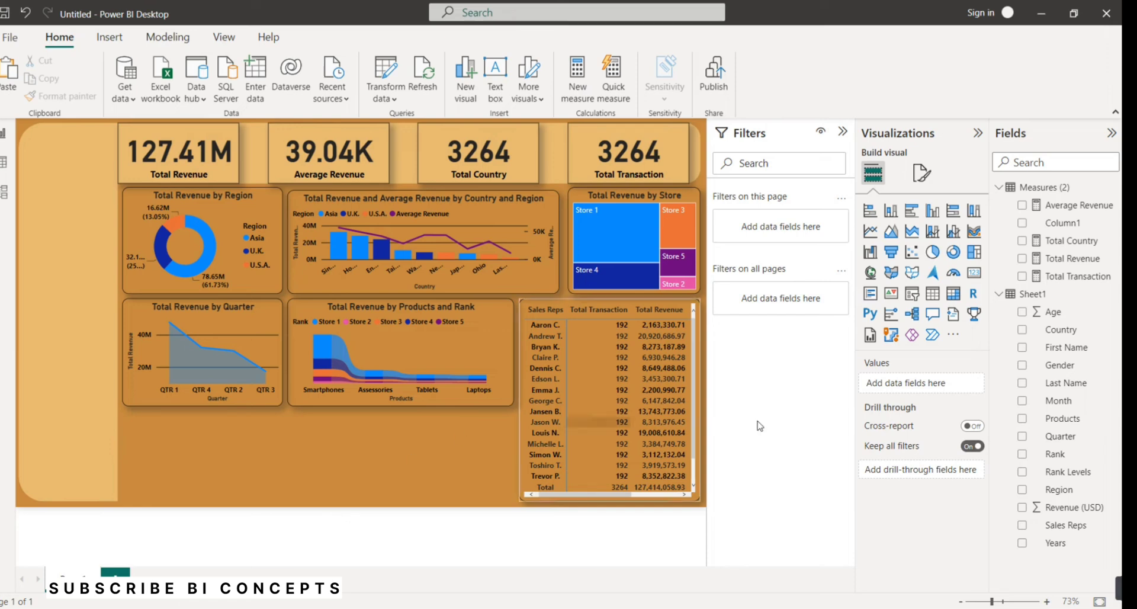
Duplicate the country and region revenue combo chart and place the copy below the quarter and products charts.
{"action": "left_click", "coordinate": [518, 275]}
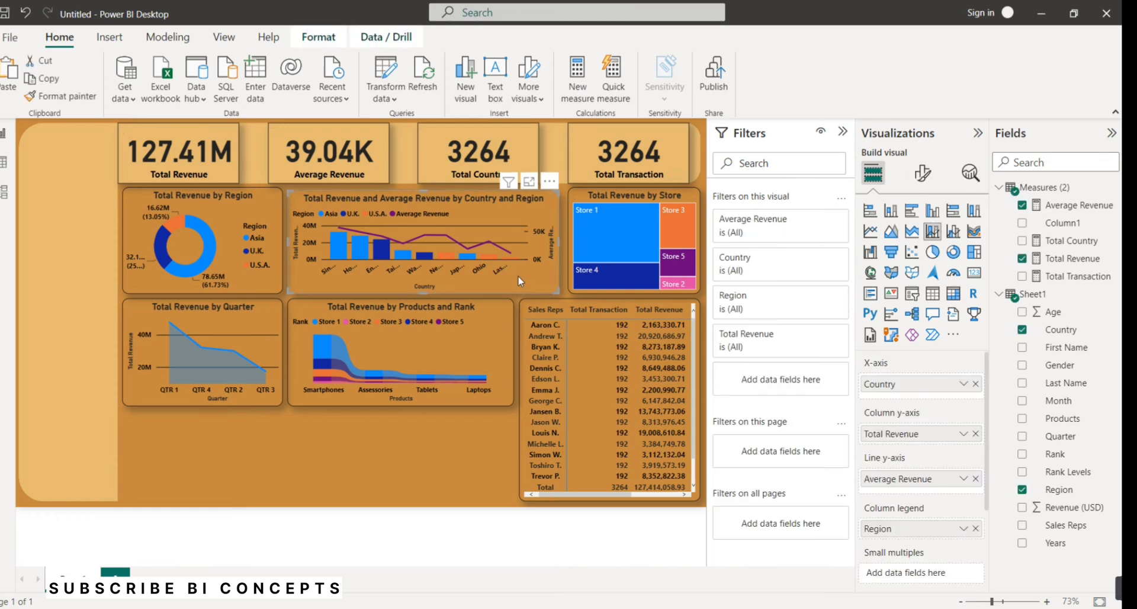
{"action": "key", "text": "ctrl+c"}
{"action": "key", "text": "ctrl+v"}
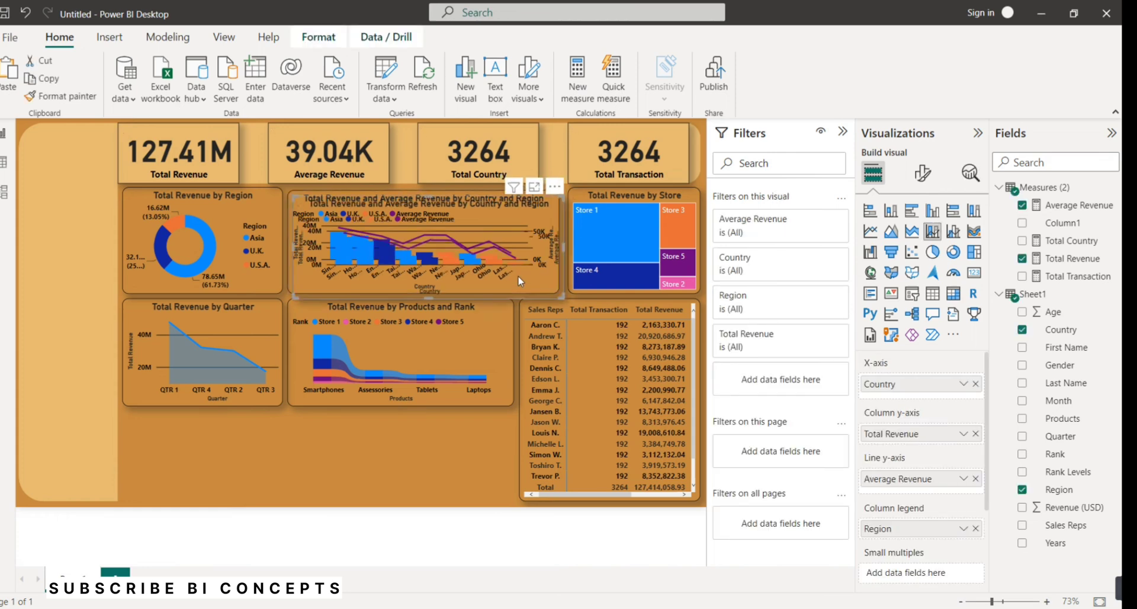
{"action": "left_click_drag", "start_coordinate": [532, 271], "coordinate": [365, 489]}
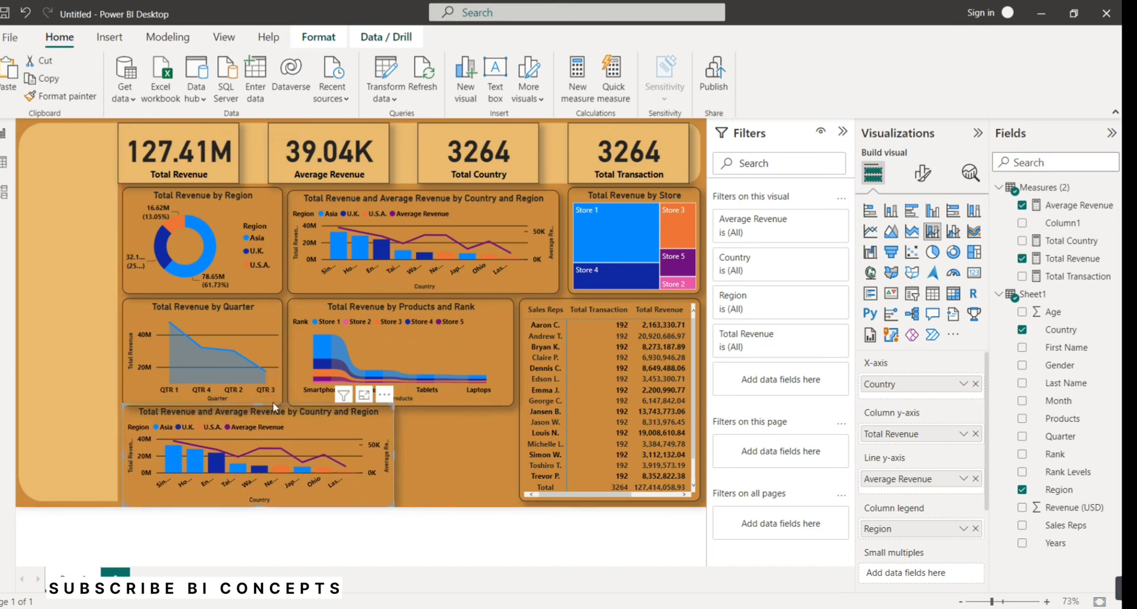
Reduce the copied combo chart's height, align it beneath the quarter chart, and widen it to the products chart's far edge.
{"action": "left_click_drag", "start_coordinate": [251, 404], "coordinate": [251, 418]}
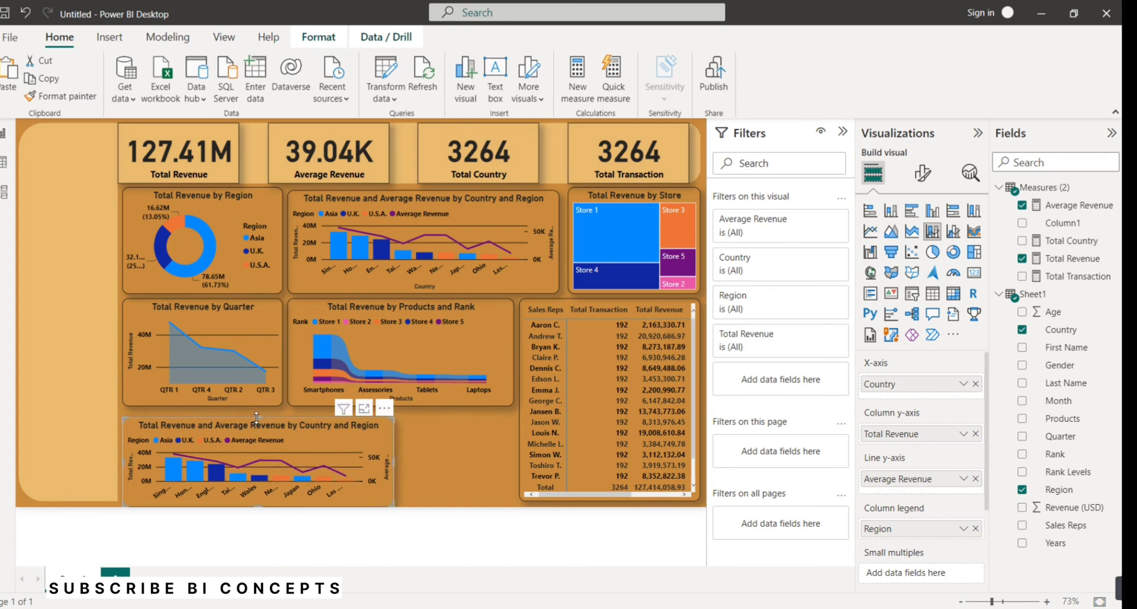
{"action": "key", "text": "Up"}
{"action": "key", "text": "Up"}
{"action": "key", "text": "Up"}
{"action": "key", "text": "Up"}
{"action": "key", "text": "Up"}
{"action": "key", "text": "Up"}
{"action": "key", "text": "Up"}
{"action": "key", "text": "Up"}
{"action": "key", "text": "Up"}
{"action": "key", "text": "Up"}
{"action": "key", "text": "Up"}
{"action": "key", "text": "Up"}
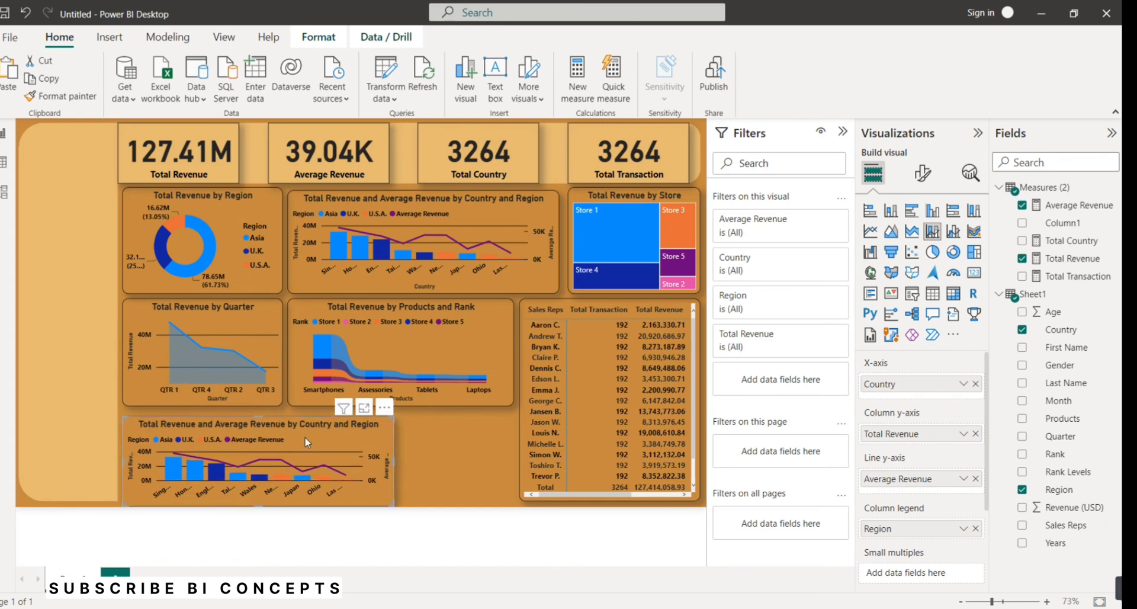
{"action": "key", "text": "Up"}
{"action": "key", "text": "Up"}
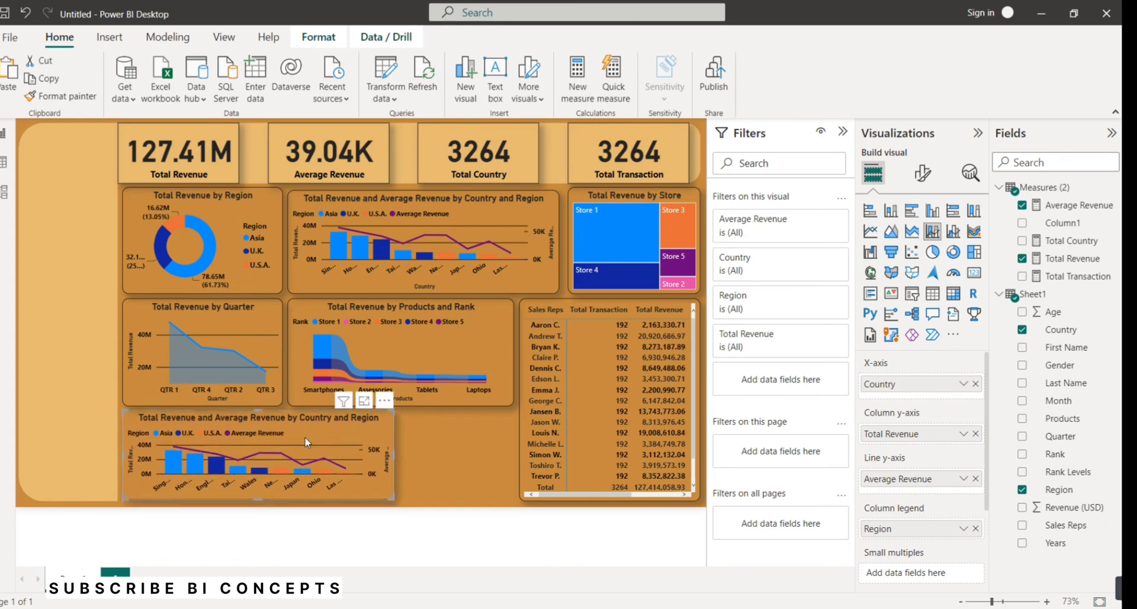
{"action": "key", "text": "Left"}
{"action": "key", "text": "Left"}
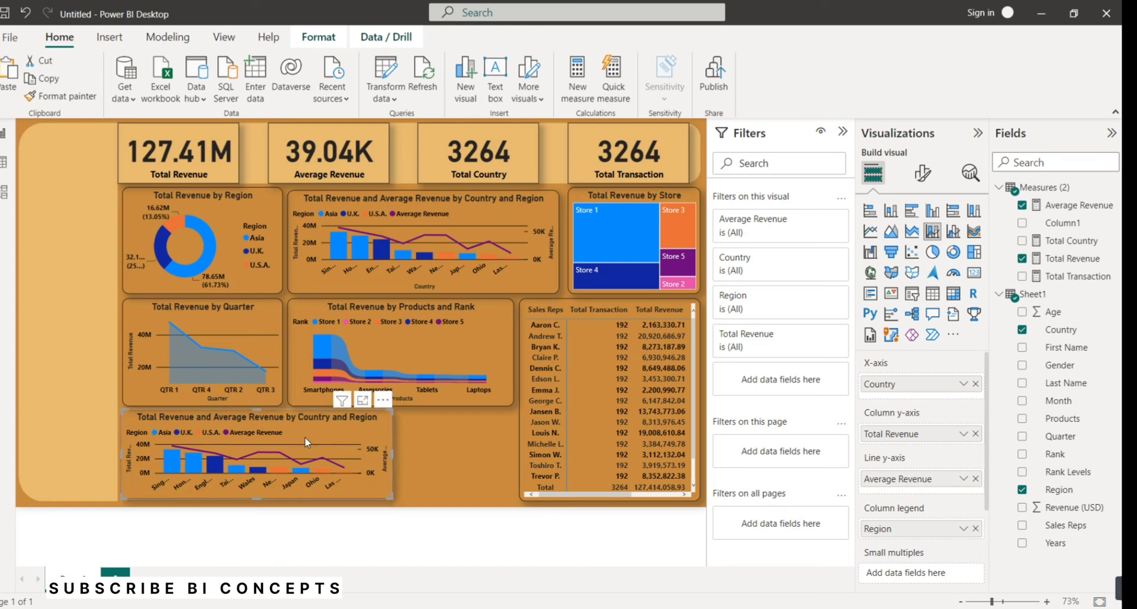
{"action": "mouse_move", "coordinate": [304, 436]}
{"action": "left_mouse_down"}
{"action": "mouse_move", "coordinate": [322, 439]}
{"action": "mouse_move", "coordinate": [306, 438]}
{"action": "left_mouse_up"}
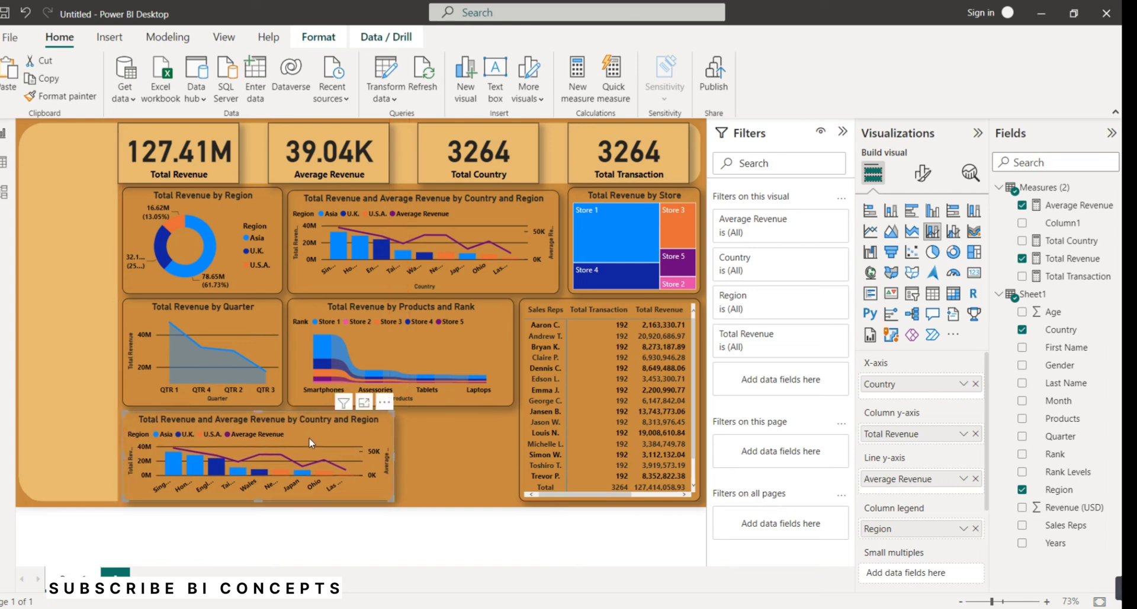
{"action": "left_click_drag", "start_coordinate": [392, 454], "coordinate": [510, 454]}
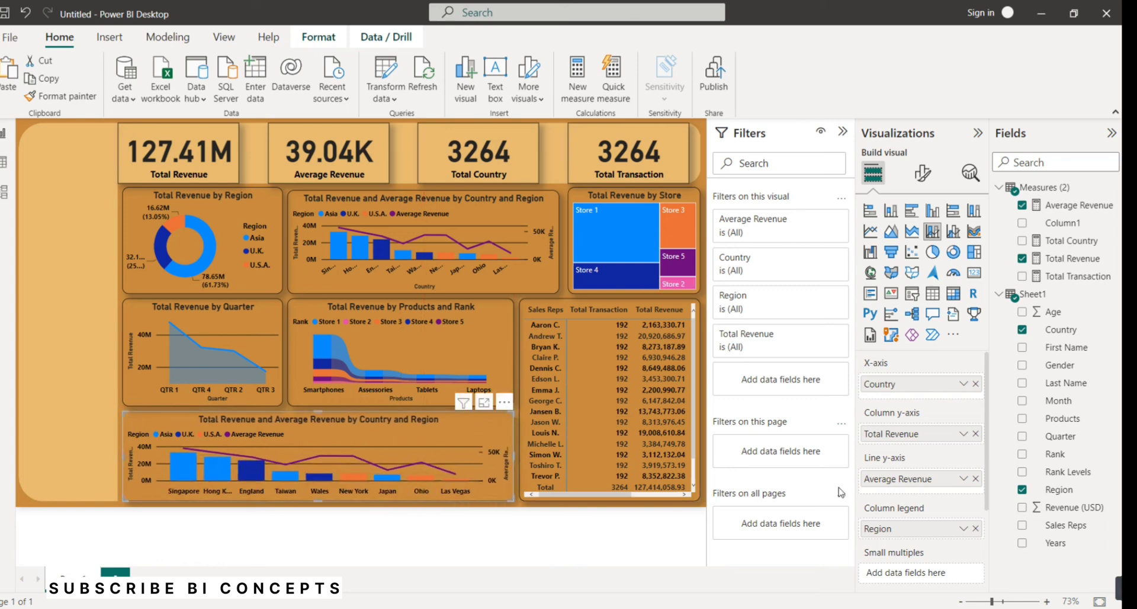
Replace Country with Month on the copied chart's x-axis and remove Region from its column legend.
{"action": "left_click", "coordinate": [976, 384]}
{"action": "left_click_drag", "start_coordinate": [1067, 405], "coordinate": [913, 384]}
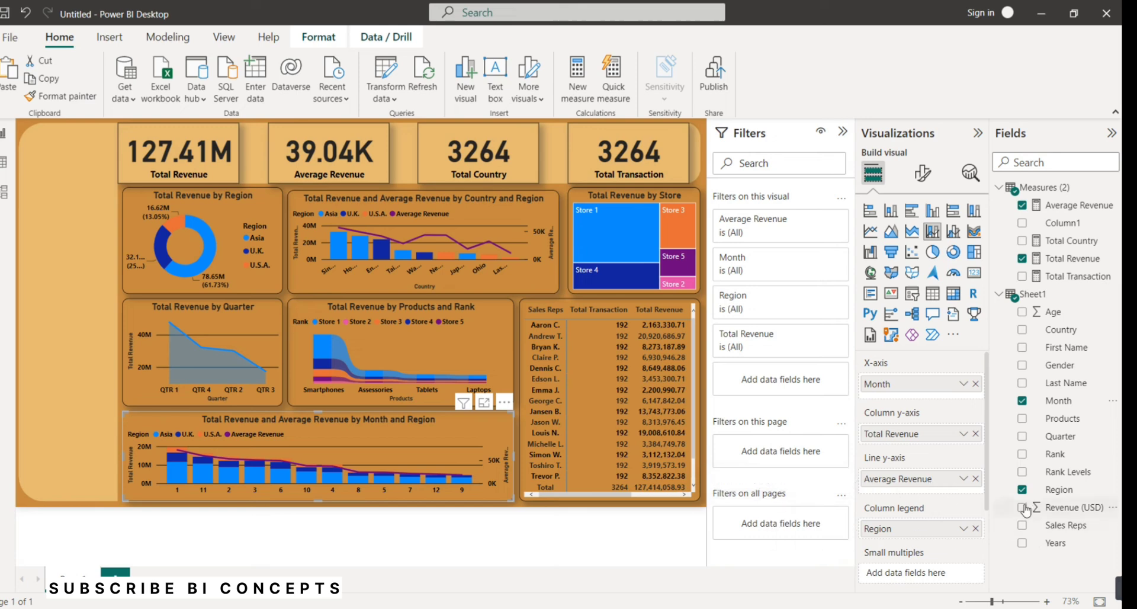
{"action": "left_click", "coordinate": [976, 529]}
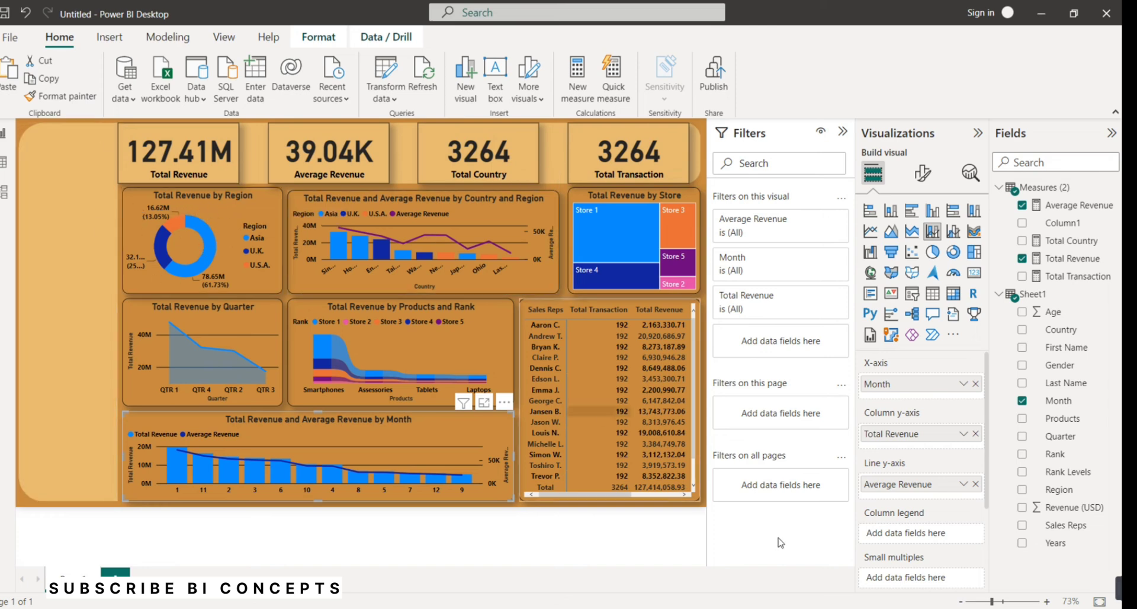
Insert a slicer and shrink it to fit the upper part of the empty light strip beside the charts.
{"action": "mouse_move", "coordinate": [1089, 600]}
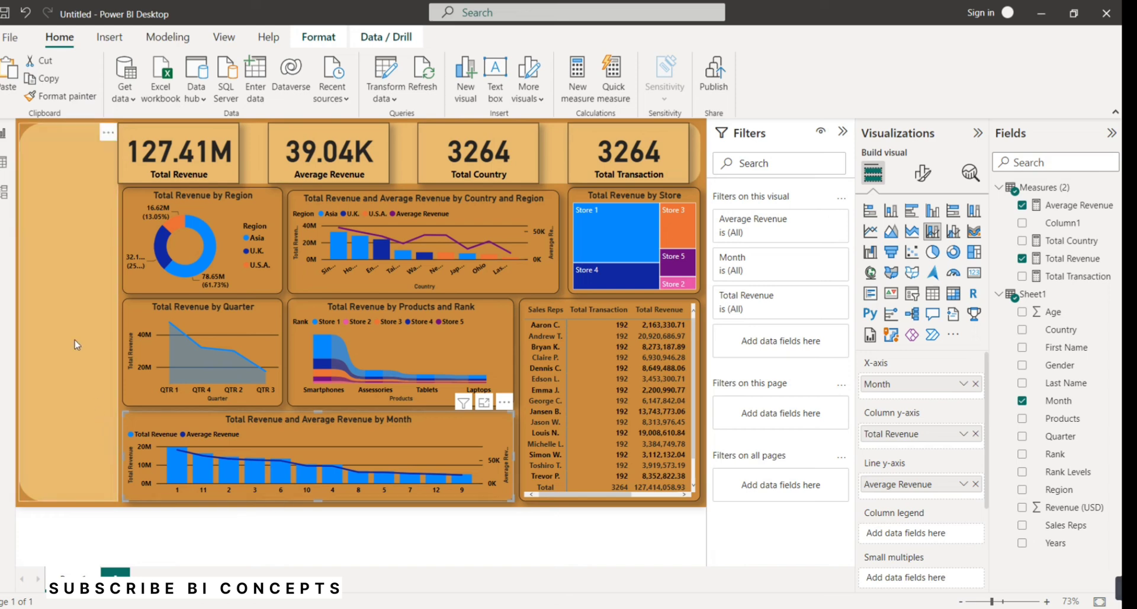
{"action": "left_click", "coordinate": [68, 299]}
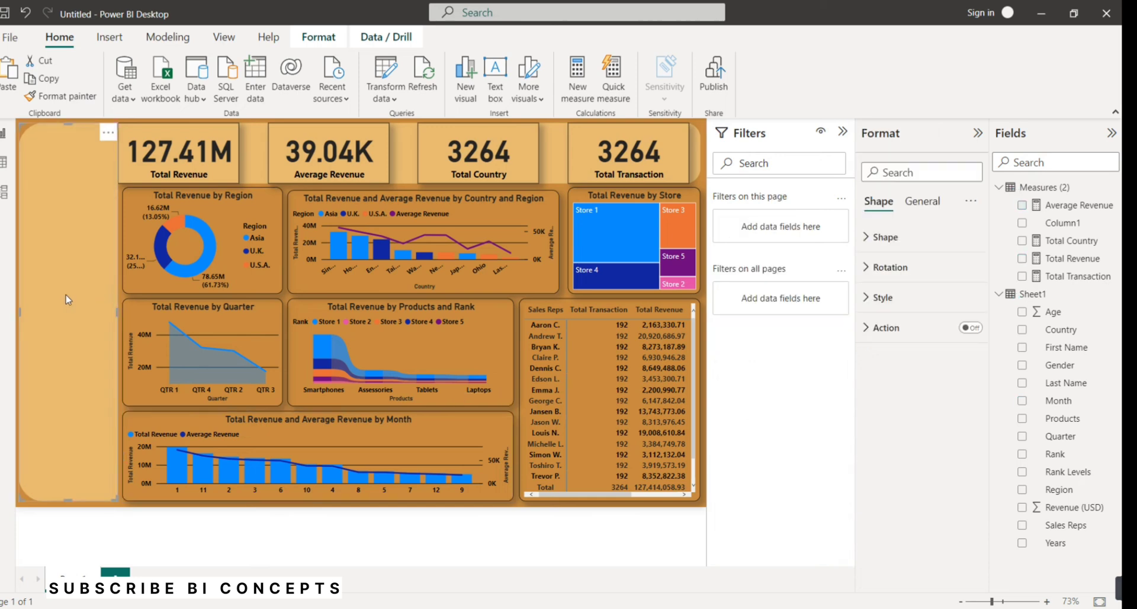
{"action": "left_click", "coordinate": [123, 296]}
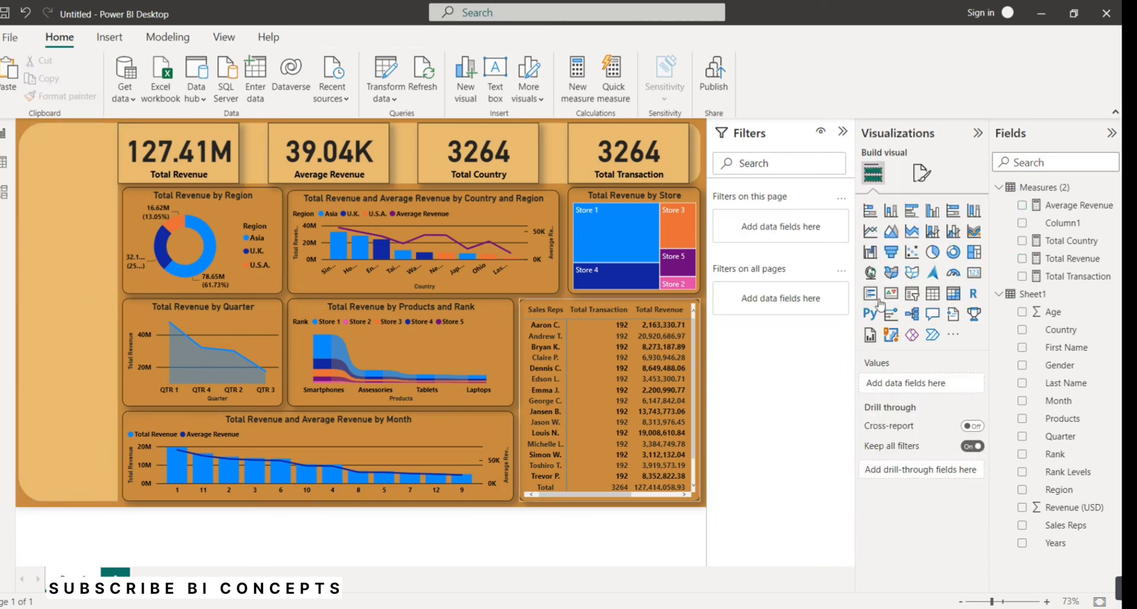
{"action": "left_click", "coordinate": [916, 300]}
{"action": "left_click_drag", "start_coordinate": [141, 252], "coordinate": [98, 251]}
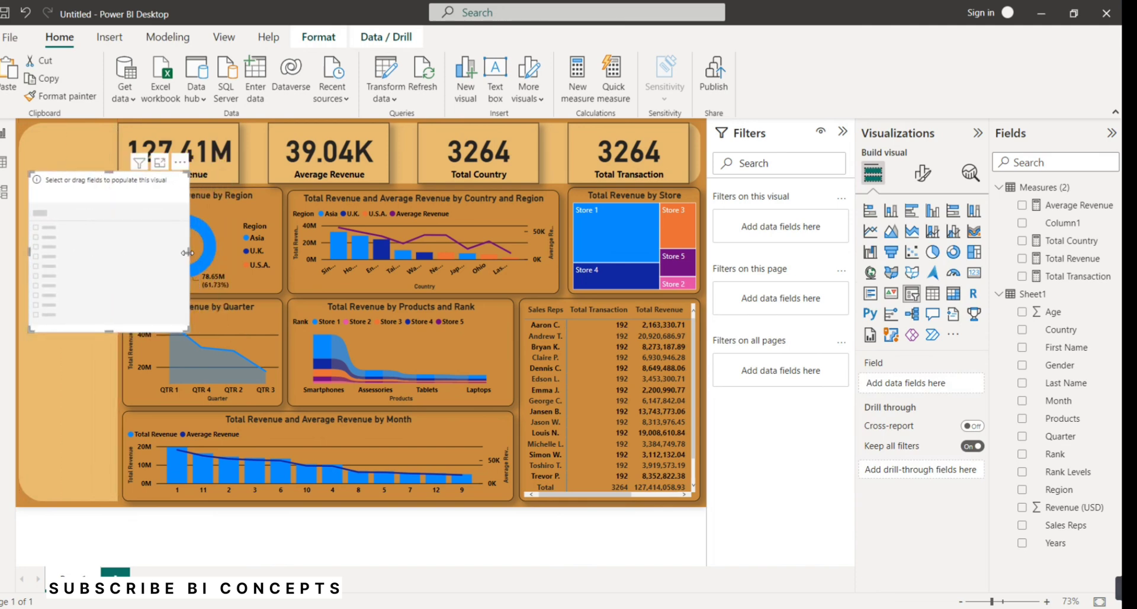
{"action": "left_click_drag", "start_coordinate": [187, 253], "coordinate": [75, 257]}
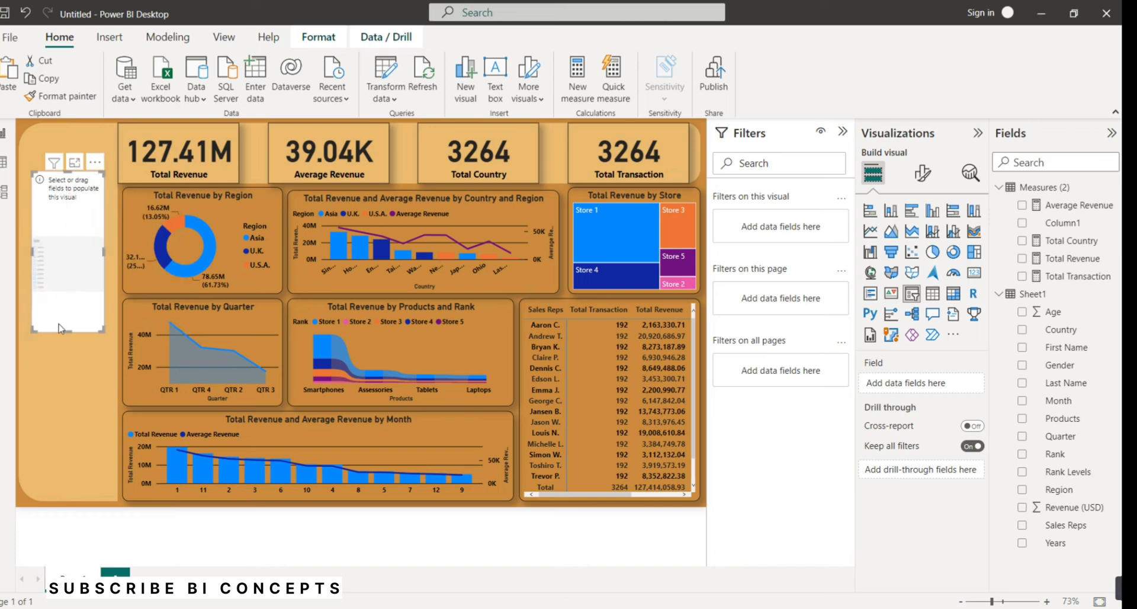
{"action": "left_click_drag", "start_coordinate": [62, 331], "coordinate": [66, 248]}
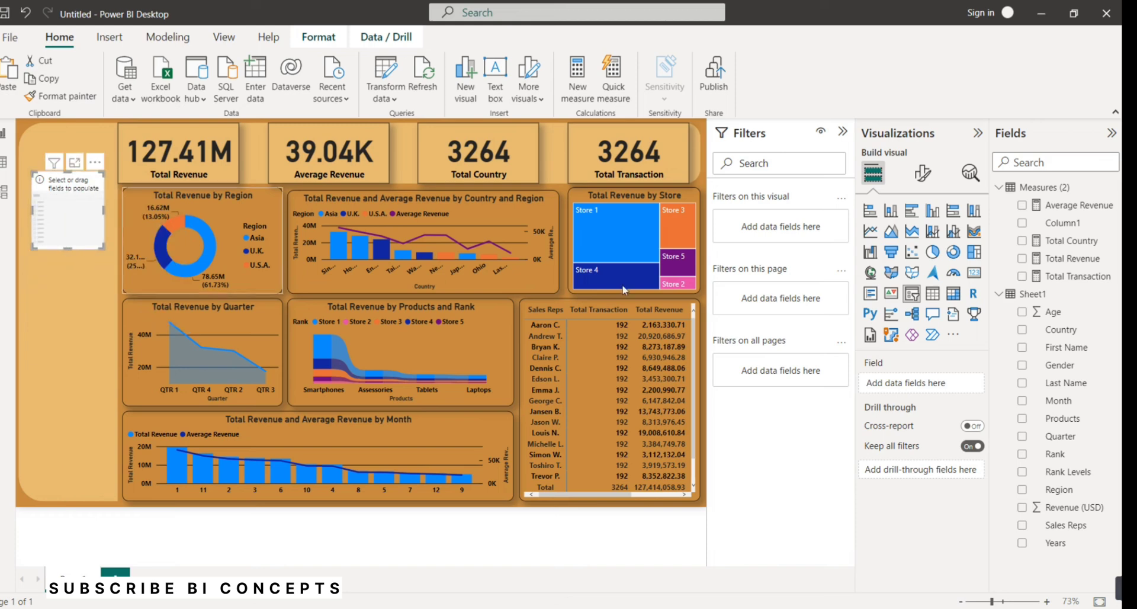
Assign the Years field to the new slicer and set its style to Tile.
{"action": "left_click_drag", "start_coordinate": [1057, 548], "coordinate": [930, 392]}
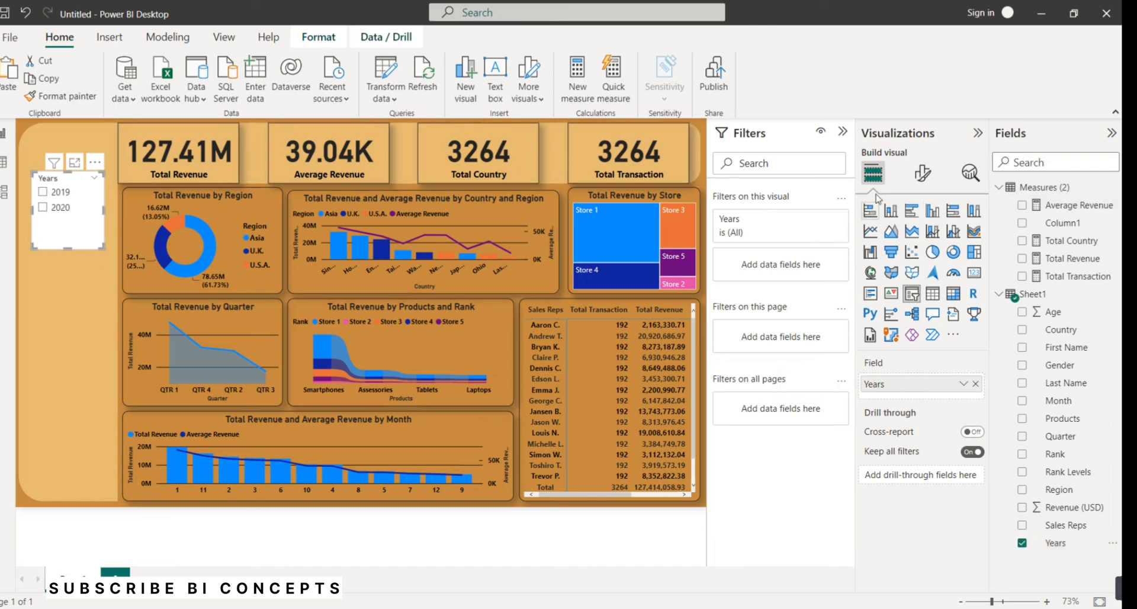
{"action": "left_click", "coordinate": [923, 173]}
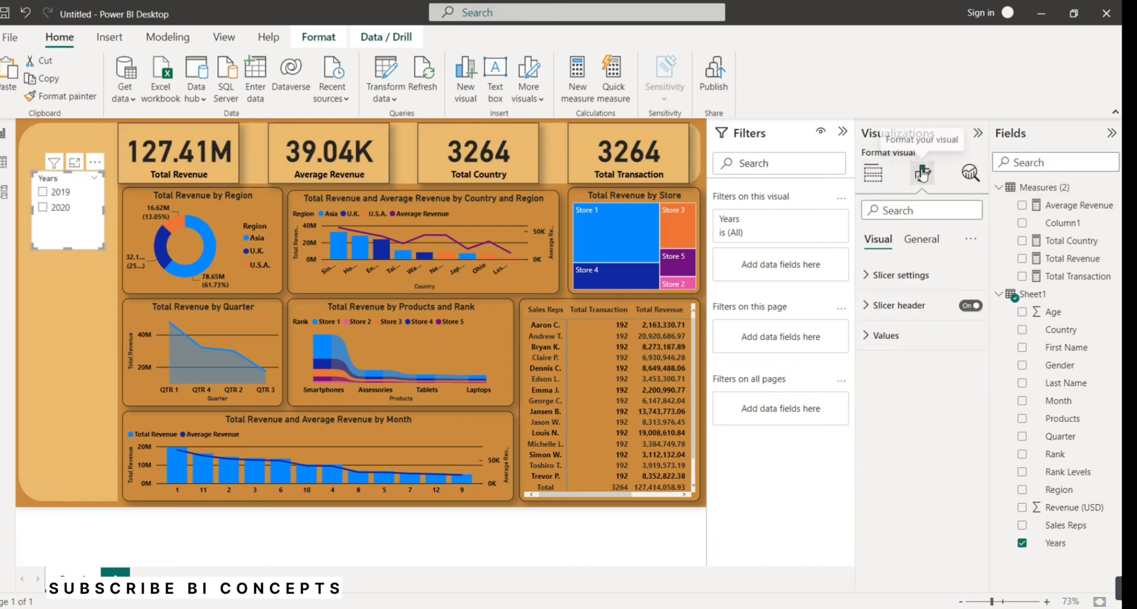
{"action": "left_click", "coordinate": [907, 274]}
{"action": "left_click", "coordinate": [932, 356]}
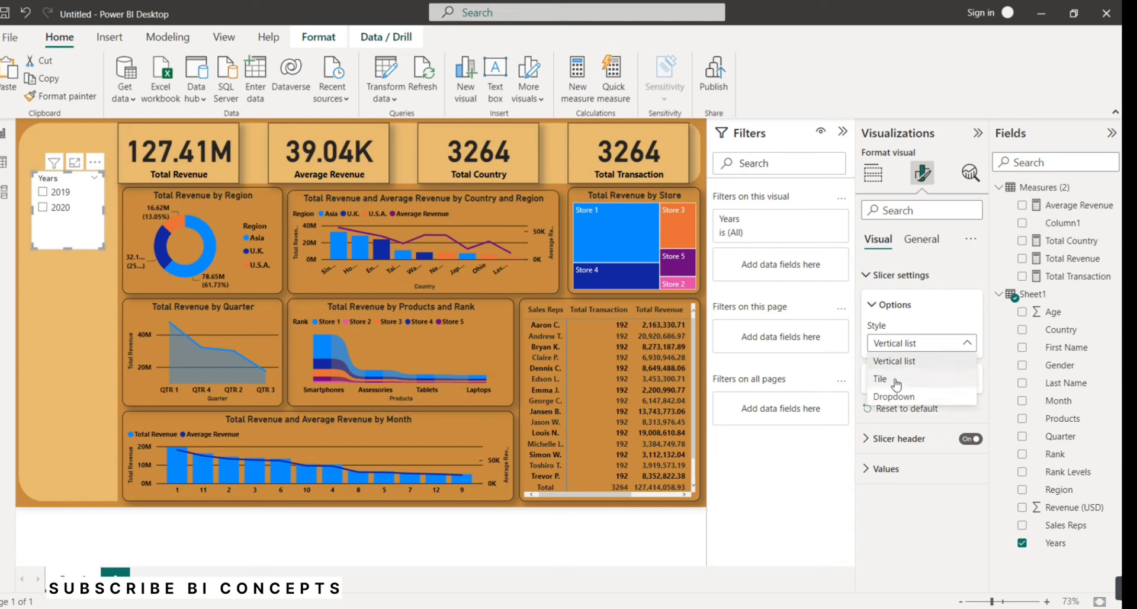
{"action": "left_click", "coordinate": [897, 384]}
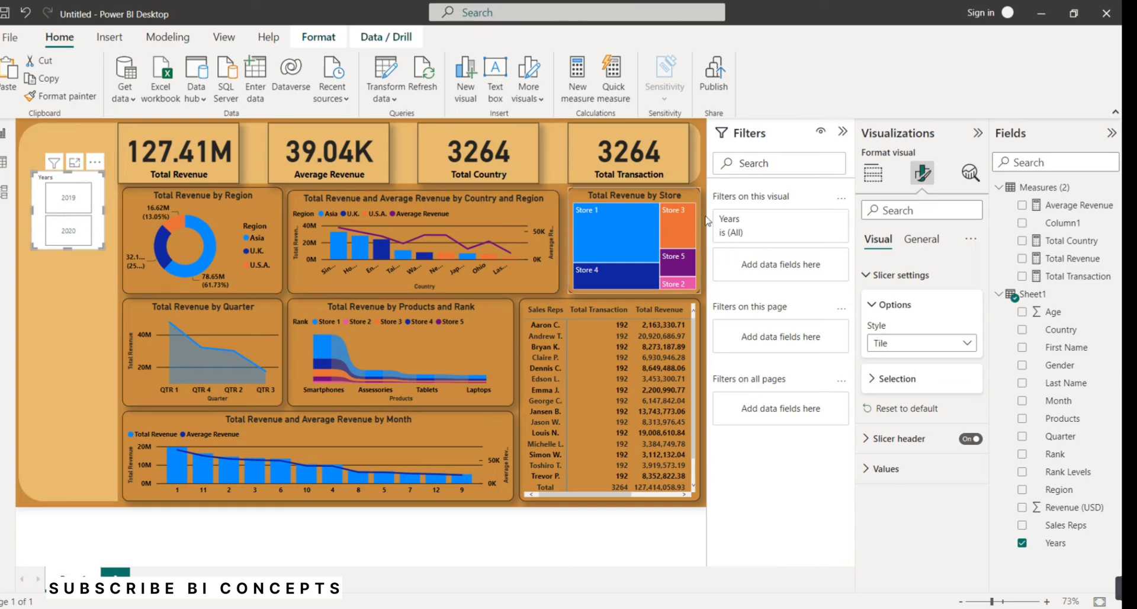
Turn off the Years slicer's background and turn on its shadow and visual border with 12 px rounded corners.
{"action": "left_click", "coordinate": [922, 239]}
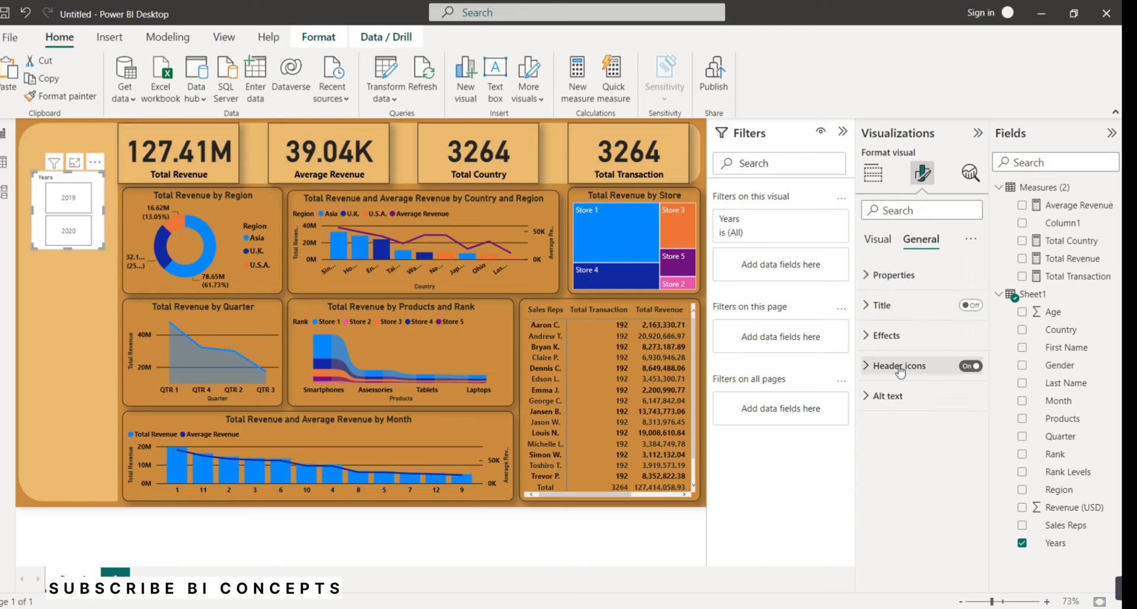
{"action": "left_click", "coordinate": [896, 337]}
{"action": "left_click", "coordinate": [963, 366]}
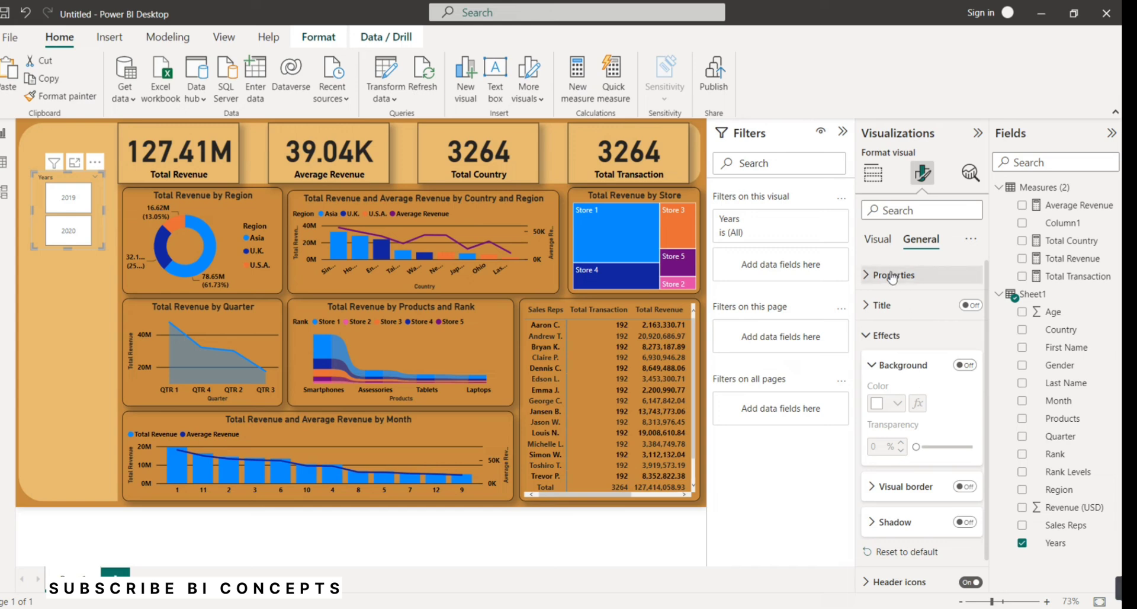
{"action": "left_click", "coordinate": [965, 487]}
{"action": "scroll", "coordinate": [942, 495], "scroll_direction": "down", "scroll_amount": 1}
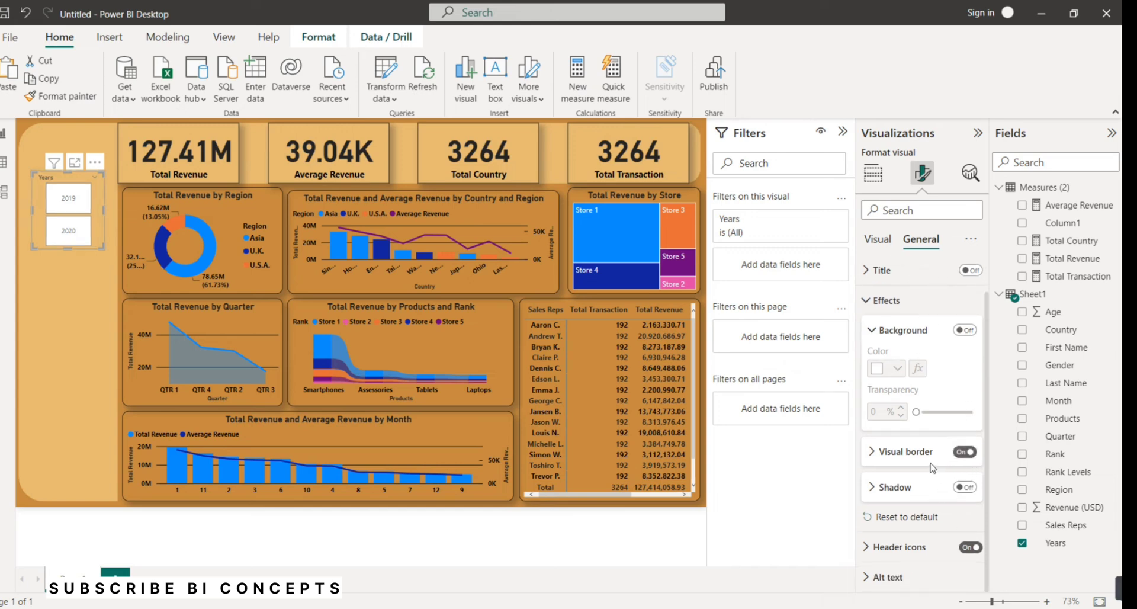
{"action": "left_click", "coordinate": [965, 486]}
{"action": "left_click", "coordinate": [912, 456]}
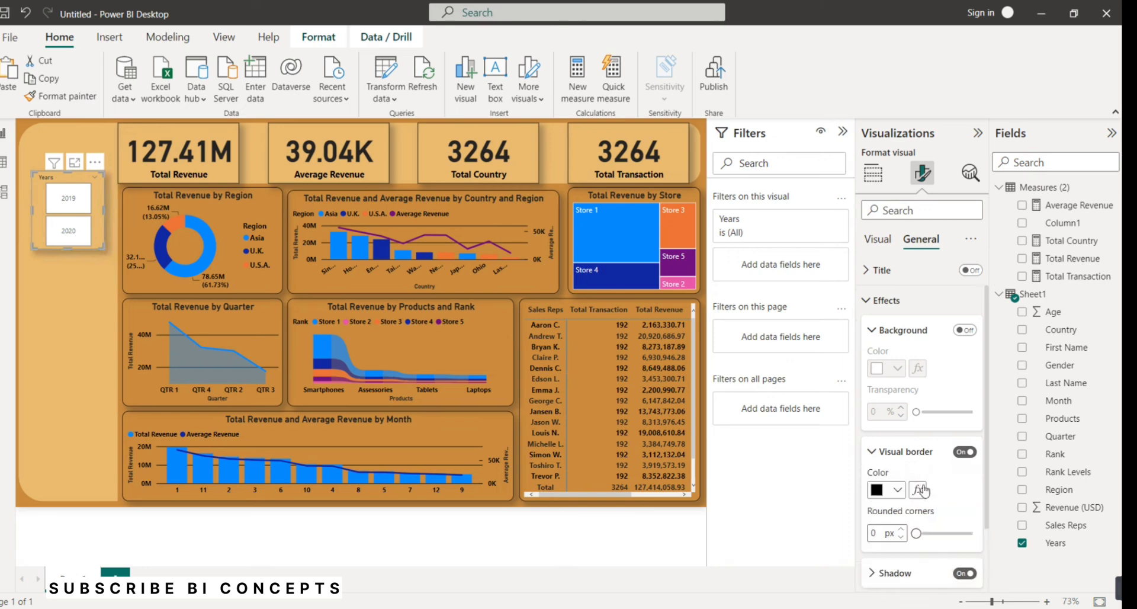
{"action": "left_click_drag", "start_coordinate": [917, 533], "coordinate": [939, 534]}
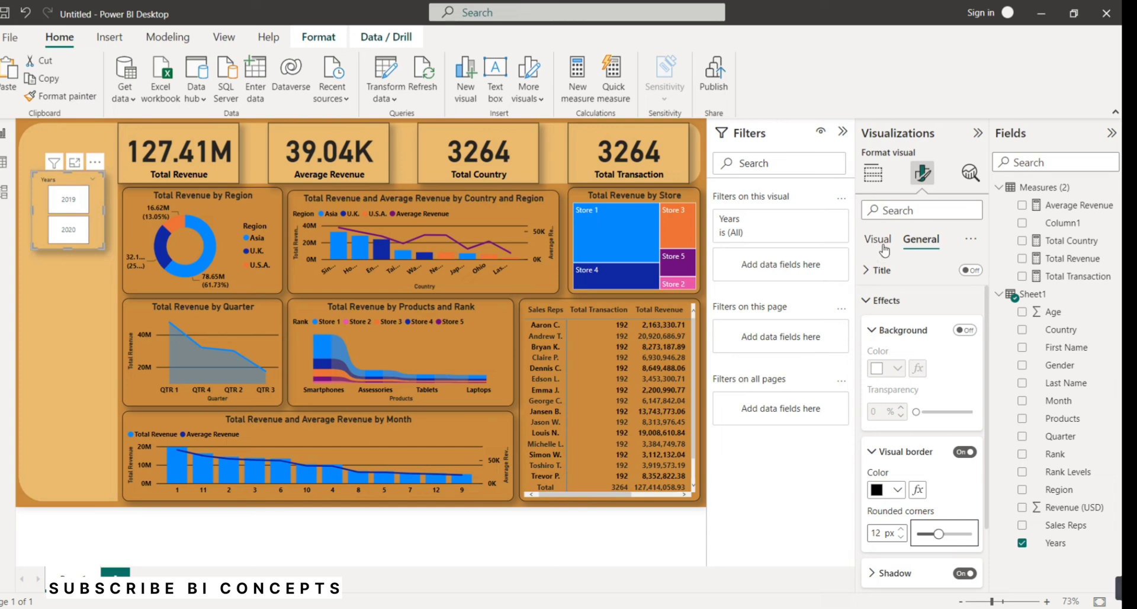
Give the Years slicer's tile values the recent light orange background and bold black text.
{"action": "left_click", "coordinate": [883, 330]}
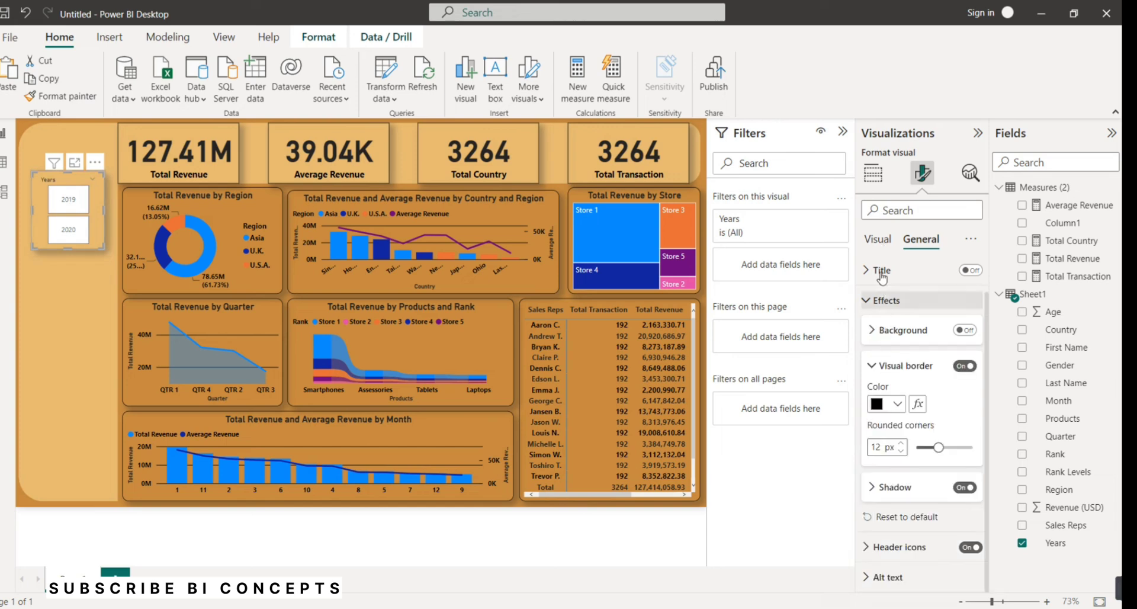
{"action": "left_click", "coordinate": [878, 240]}
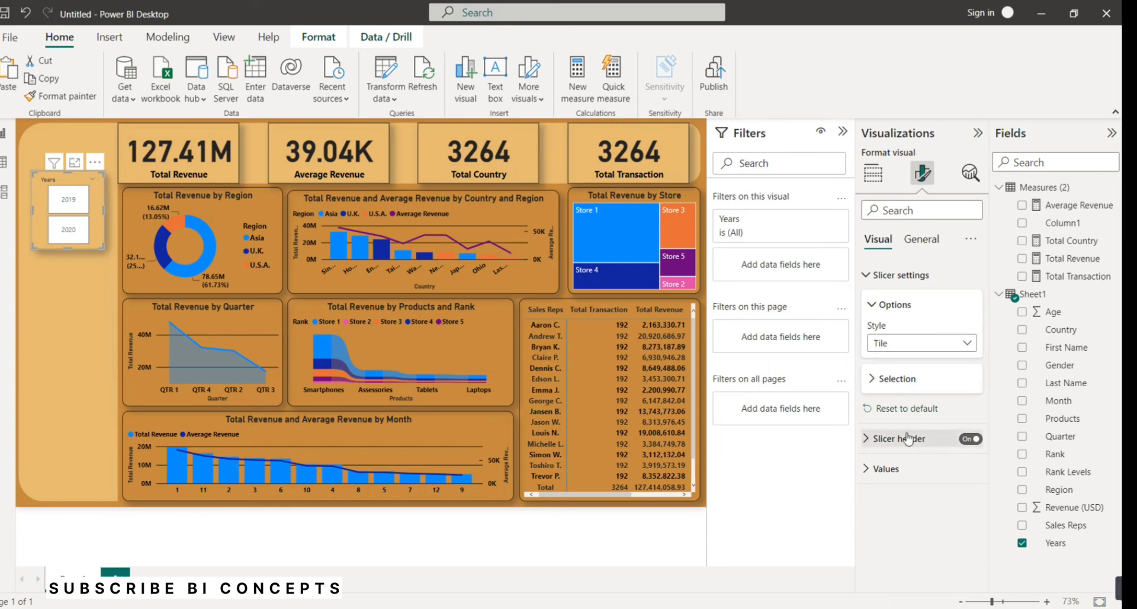
{"action": "left_click", "coordinate": [899, 470]}
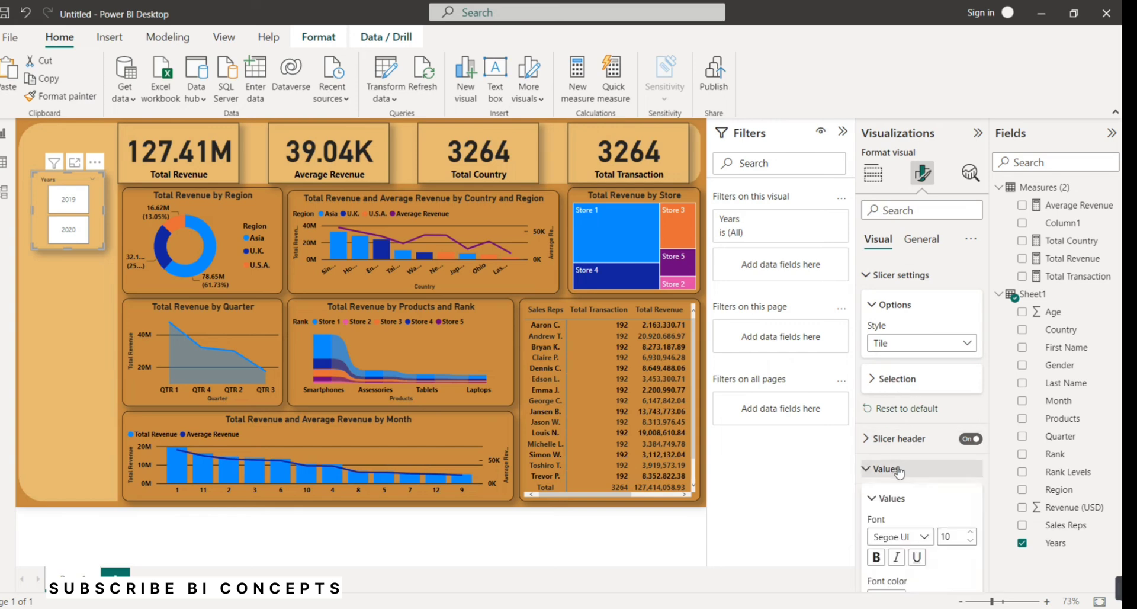
{"action": "scroll", "coordinate": [907, 474], "scroll_direction": "down", "scroll_amount": 3}
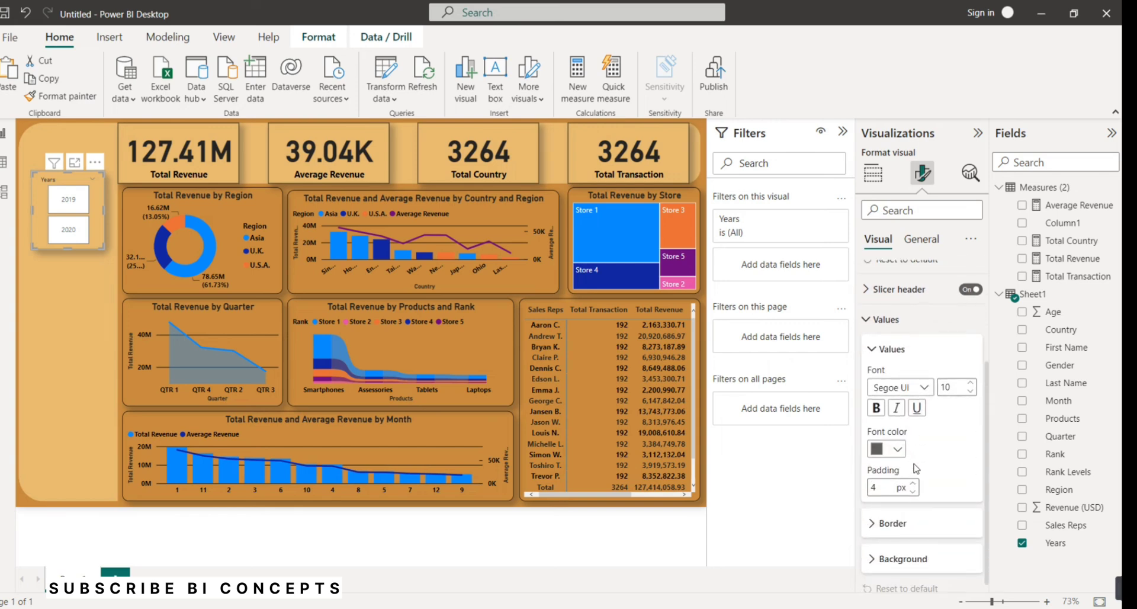
{"action": "left_click", "coordinate": [907, 566]}
{"action": "scroll", "coordinate": [927, 542], "scroll_direction": "down", "scroll_amount": 1}
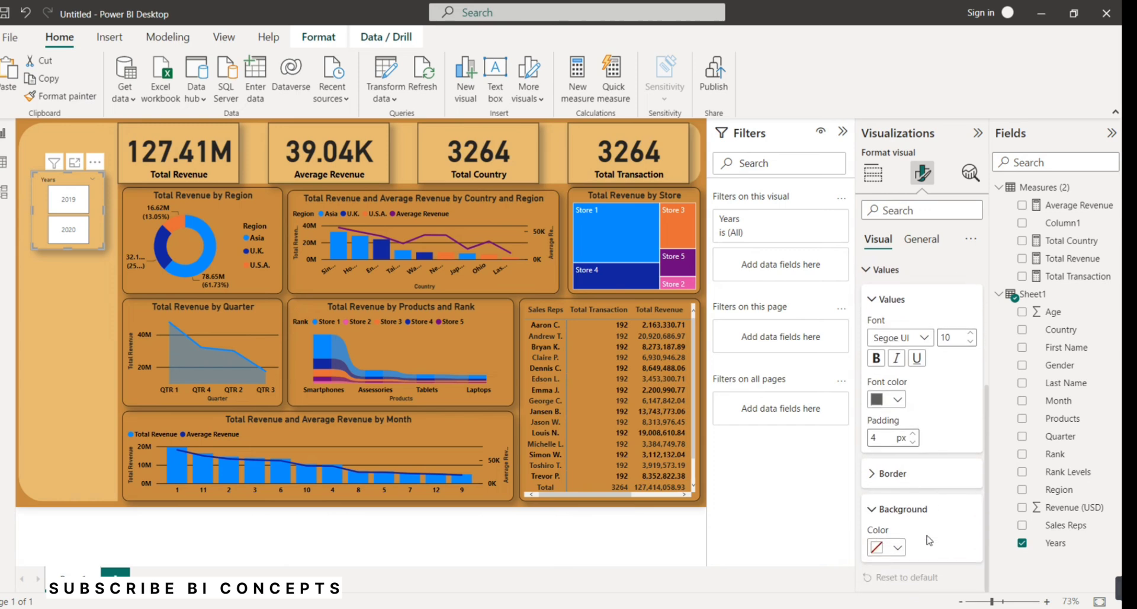
{"action": "left_click", "coordinate": [898, 547]}
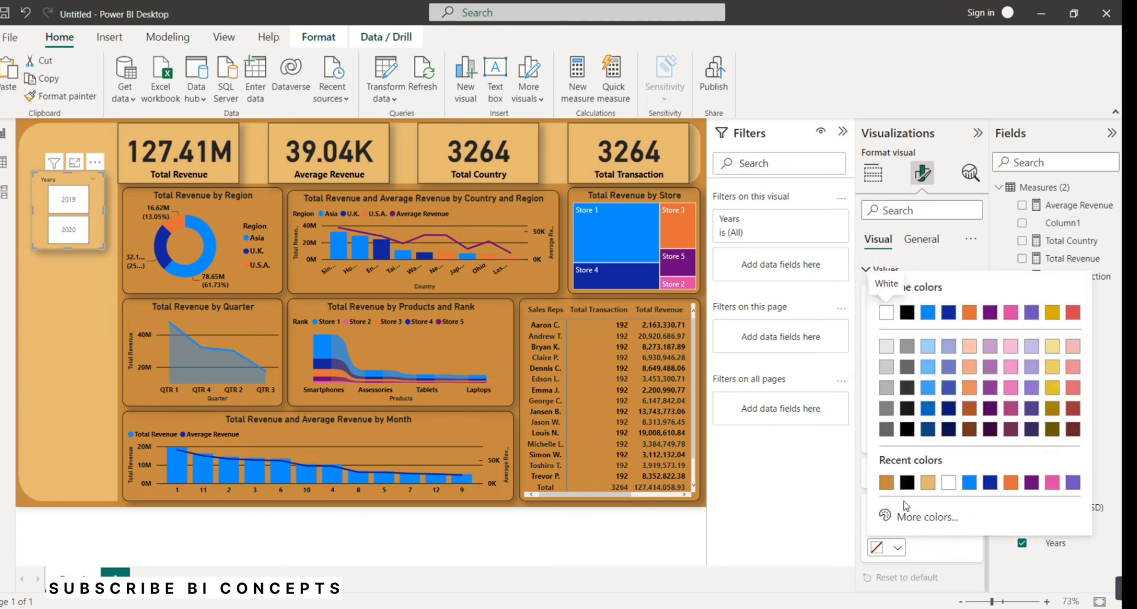
{"action": "left_click", "coordinate": [927, 483]}
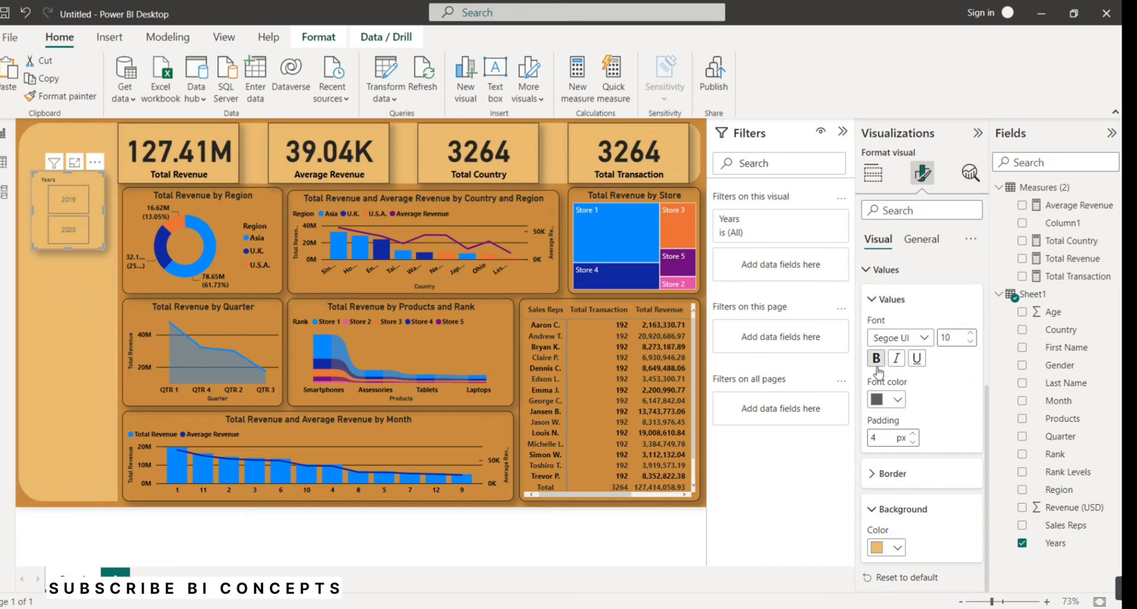
{"action": "left_click", "coordinate": [896, 400]}
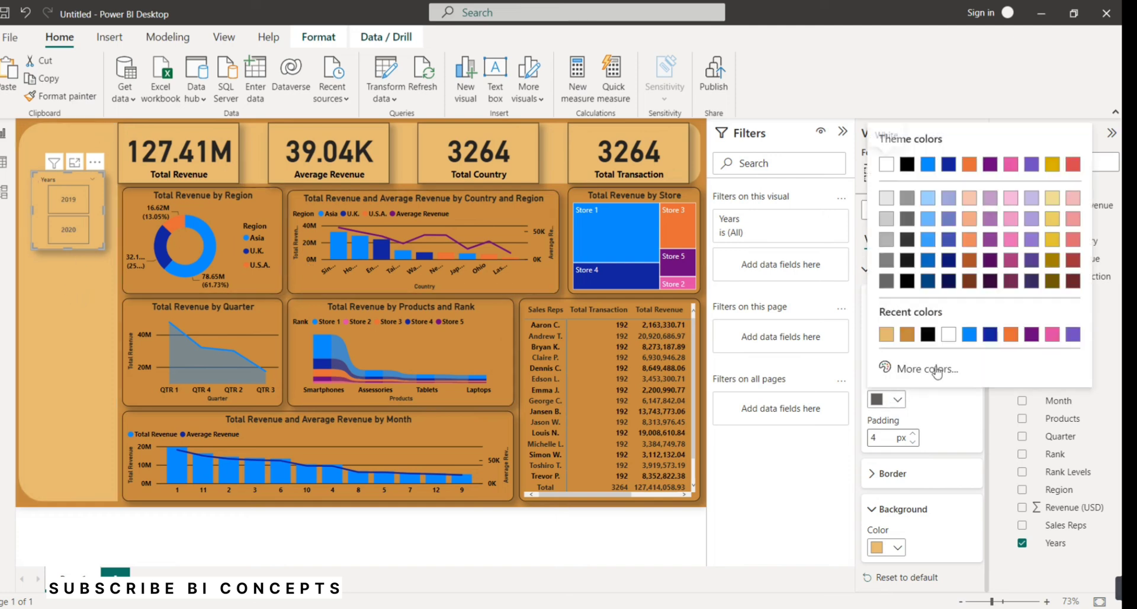
{"action": "left_click", "coordinate": [929, 336]}
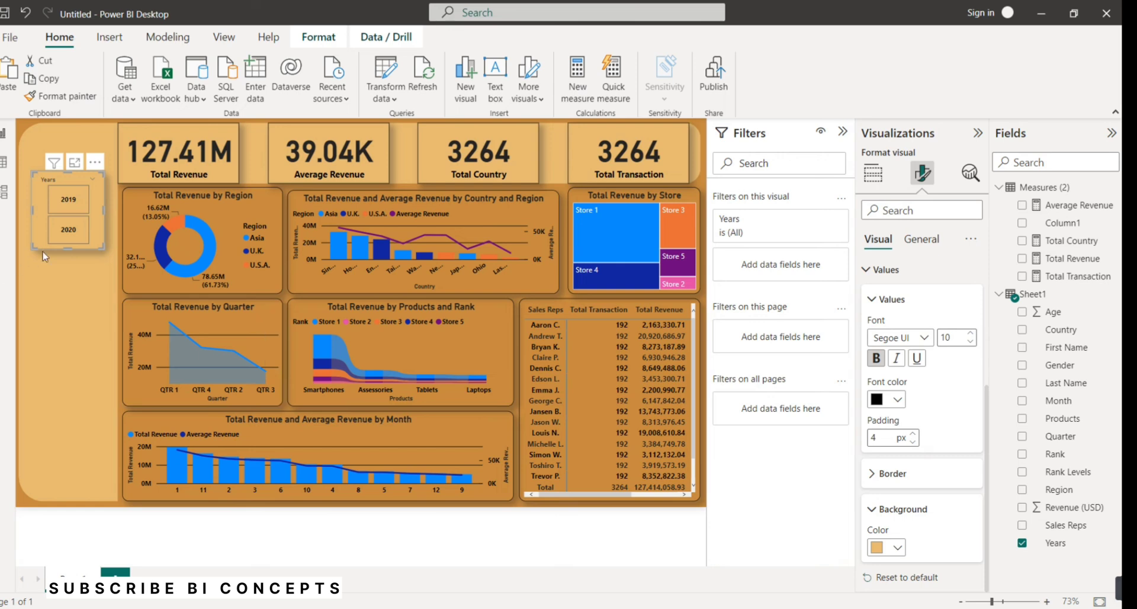
Make the Years slicer's header text bold.
{"action": "left_click", "coordinate": [883, 275]}
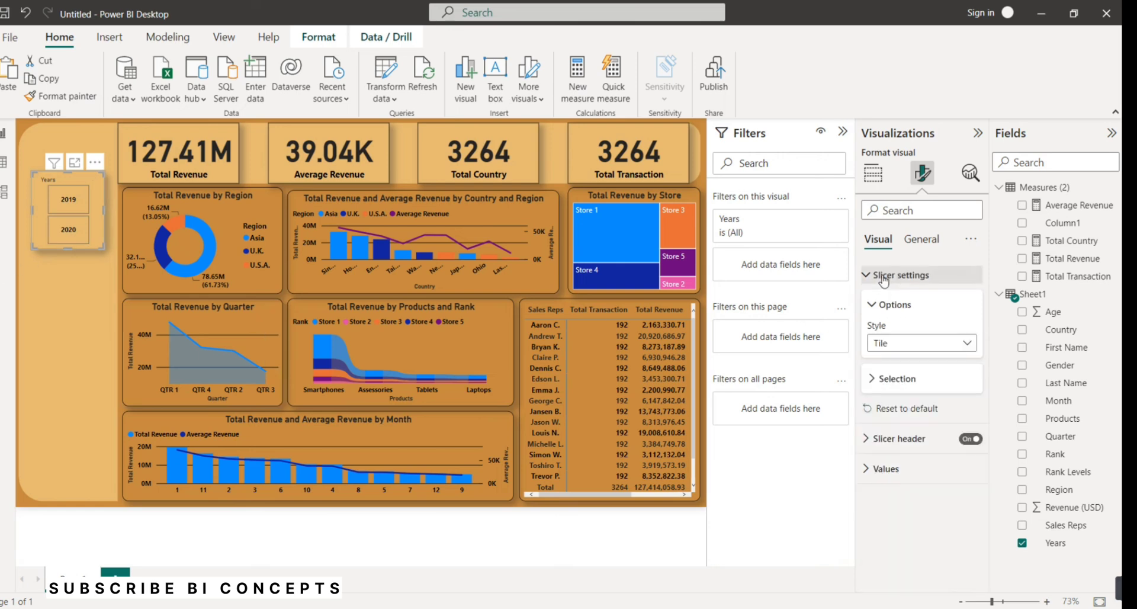
{"action": "left_click", "coordinate": [897, 444]}
{"action": "left_click", "coordinate": [876, 566]}
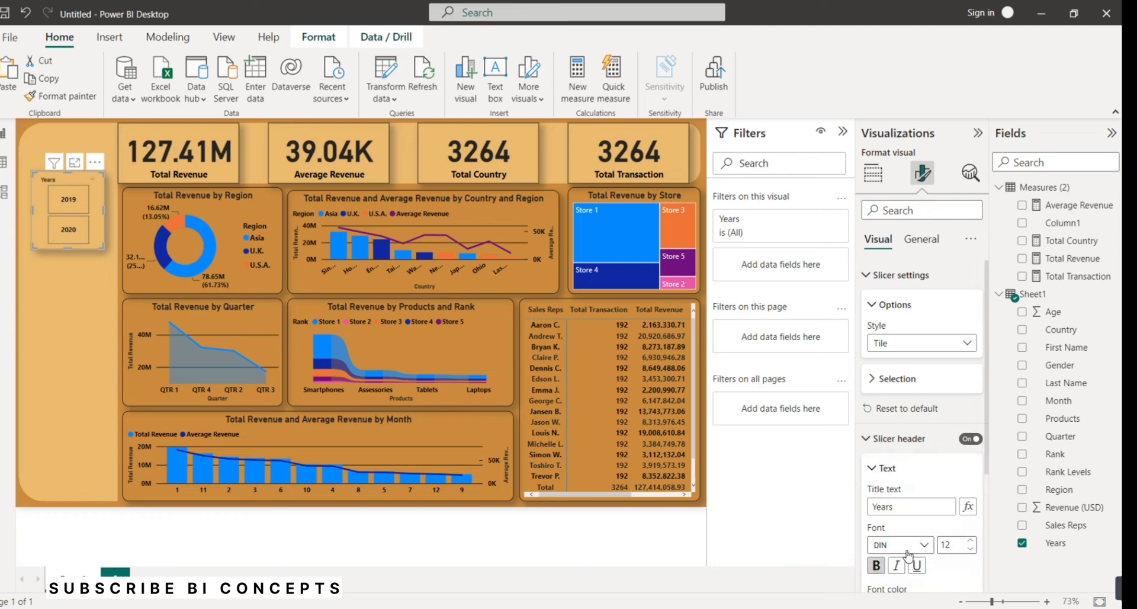
{"action": "scroll", "coordinate": [906, 545], "scroll_direction": "down", "scroll_amount": 2}
{"action": "scroll", "coordinate": [911, 530], "scroll_direction": "down", "scroll_amount": 1}
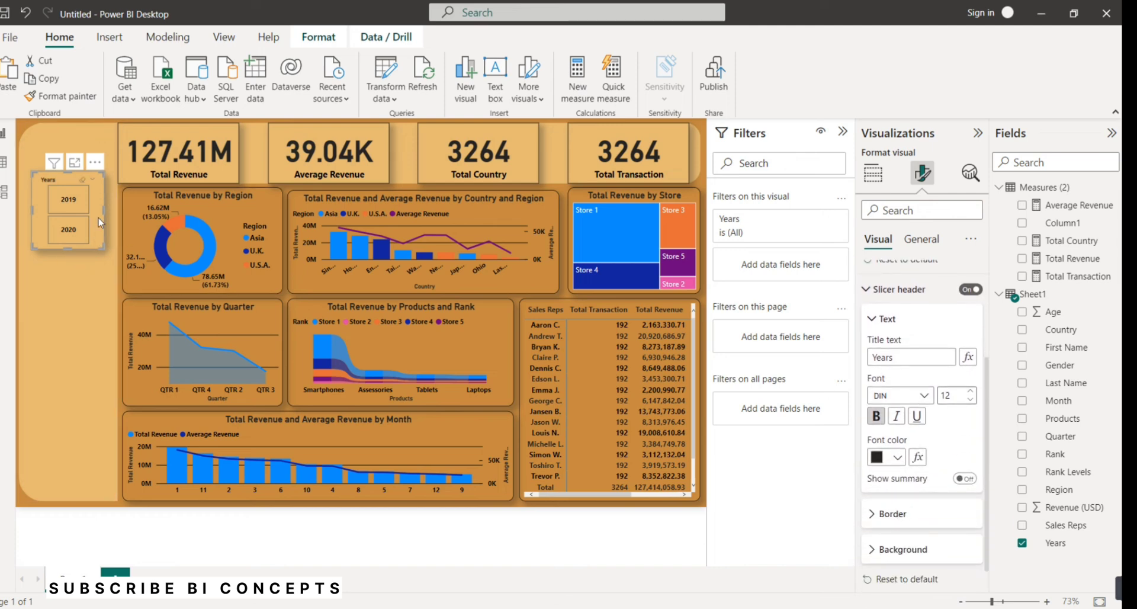
Place a copy of the Years slicer directly below the original and replace its field with Quarter.
{"action": "key", "text": "ctrl+v"}
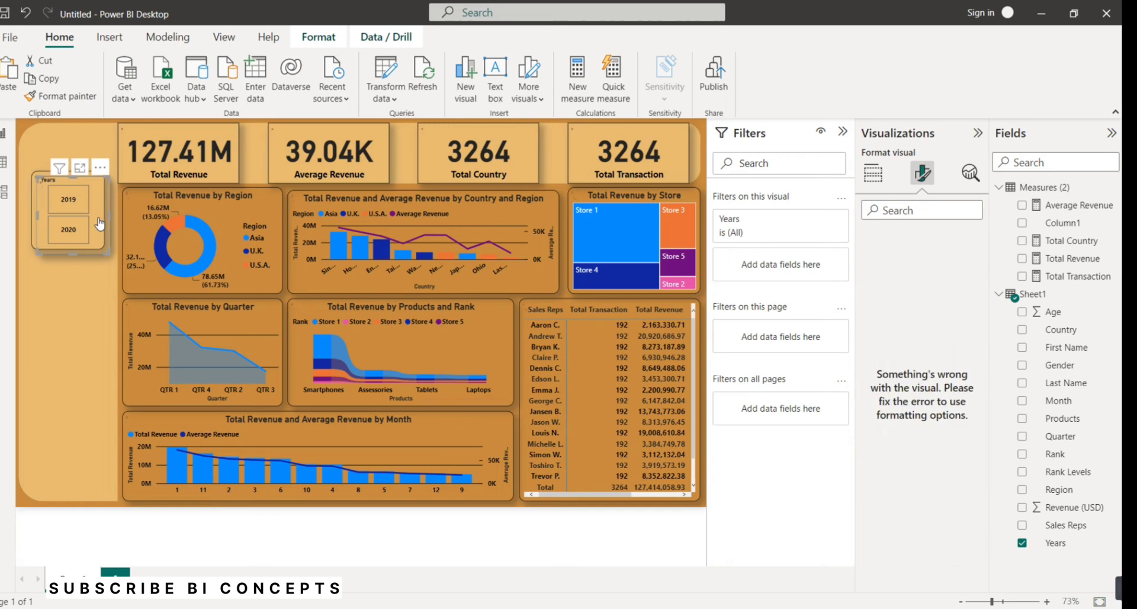
{"action": "left_click_drag", "start_coordinate": [101, 224], "coordinate": [100, 305]}
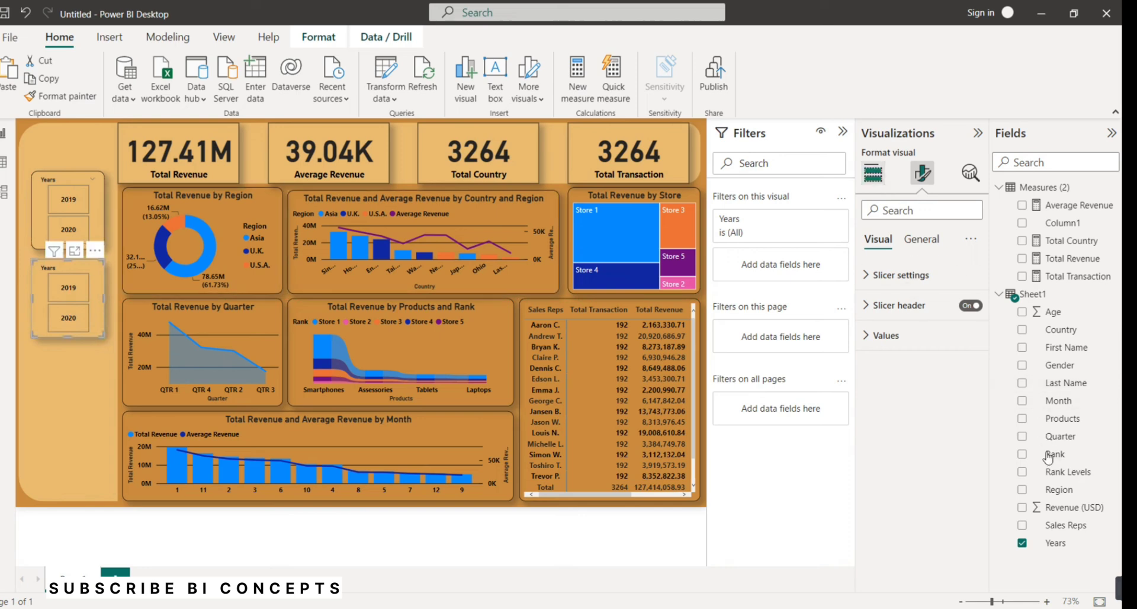
{"action": "left_click_drag", "start_coordinate": [1060, 438], "coordinate": [946, 401]}
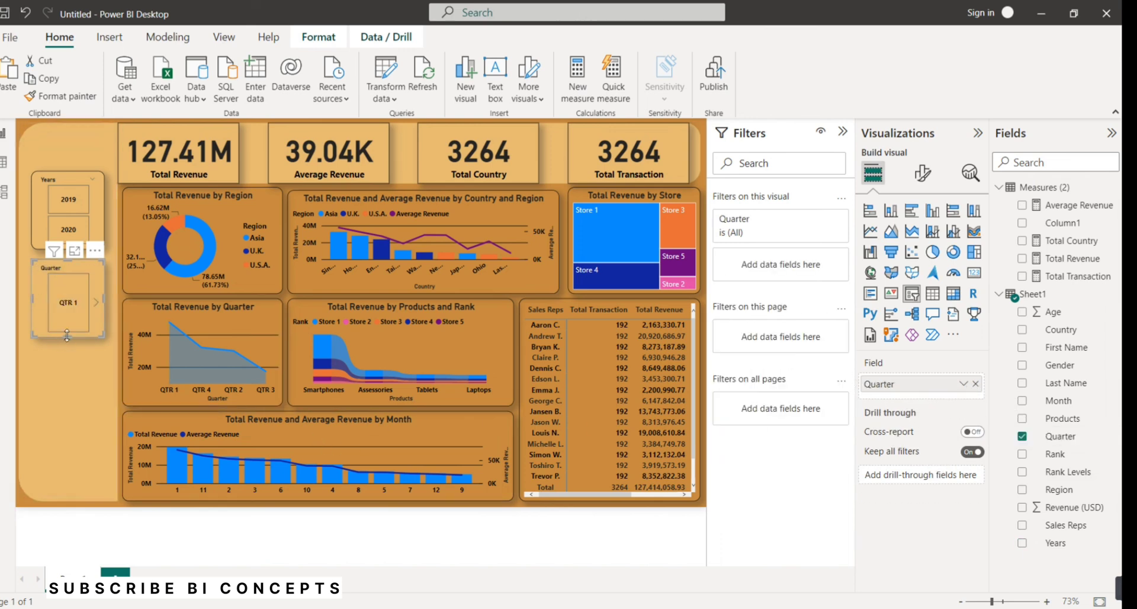
Lengthen the Quarter slicer to show all four quarters in one column and move both slicers up the light strip.
{"action": "left_click_drag", "start_coordinate": [67, 336], "coordinate": [64, 421]}
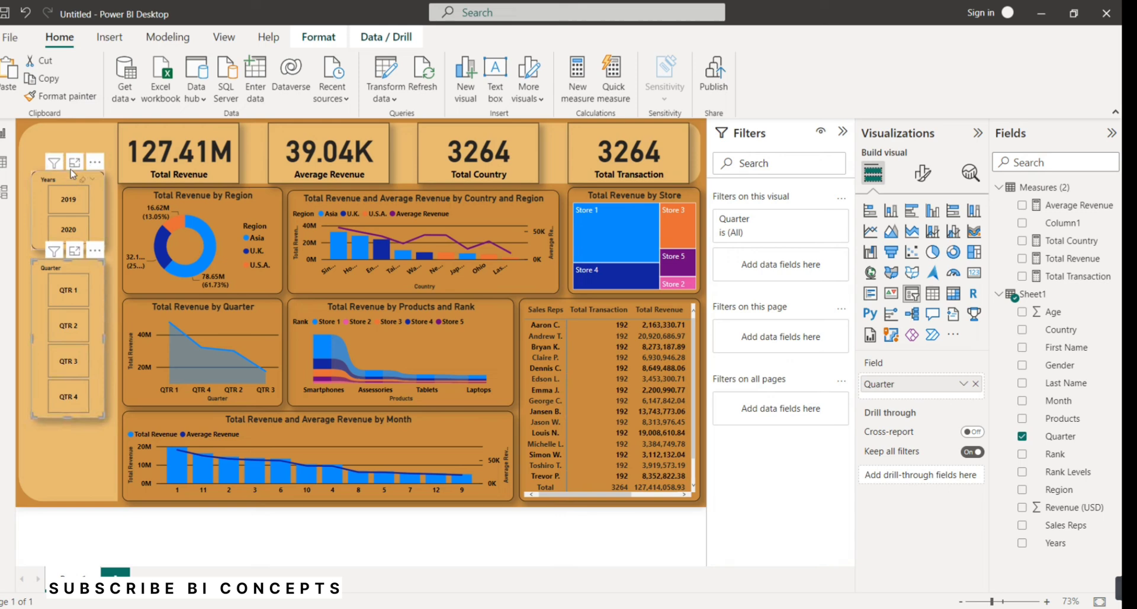
{"action": "left_click_drag", "start_coordinate": [71, 173], "coordinate": [71, 142]}
{"action": "left_click_drag", "start_coordinate": [70, 269], "coordinate": [70, 230]}
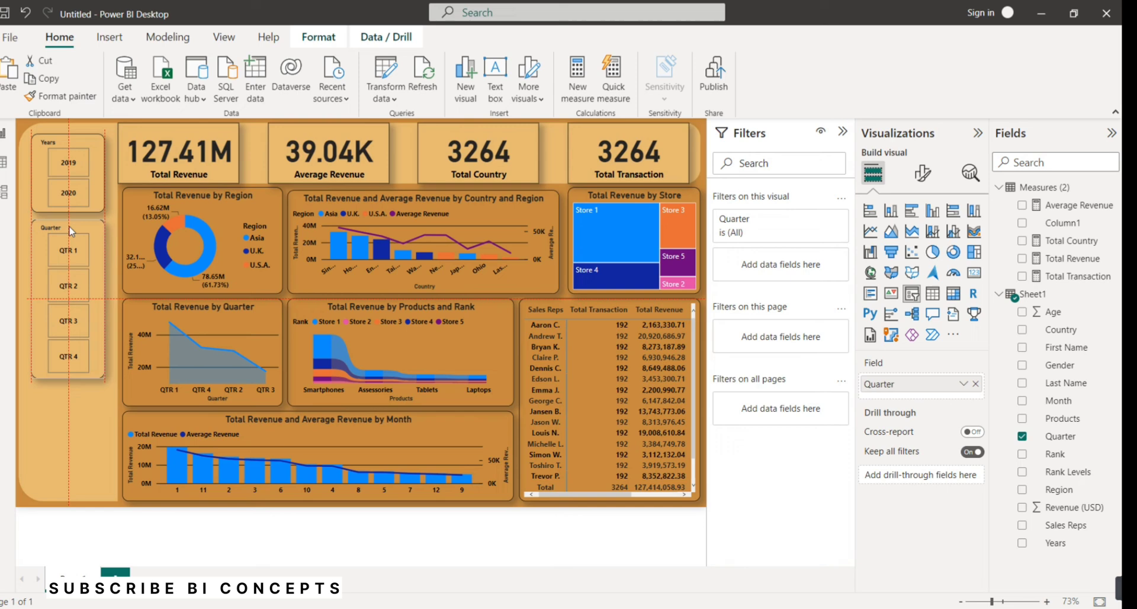
{"action": "left_click_drag", "start_coordinate": [70, 231], "coordinate": [71, 231]}
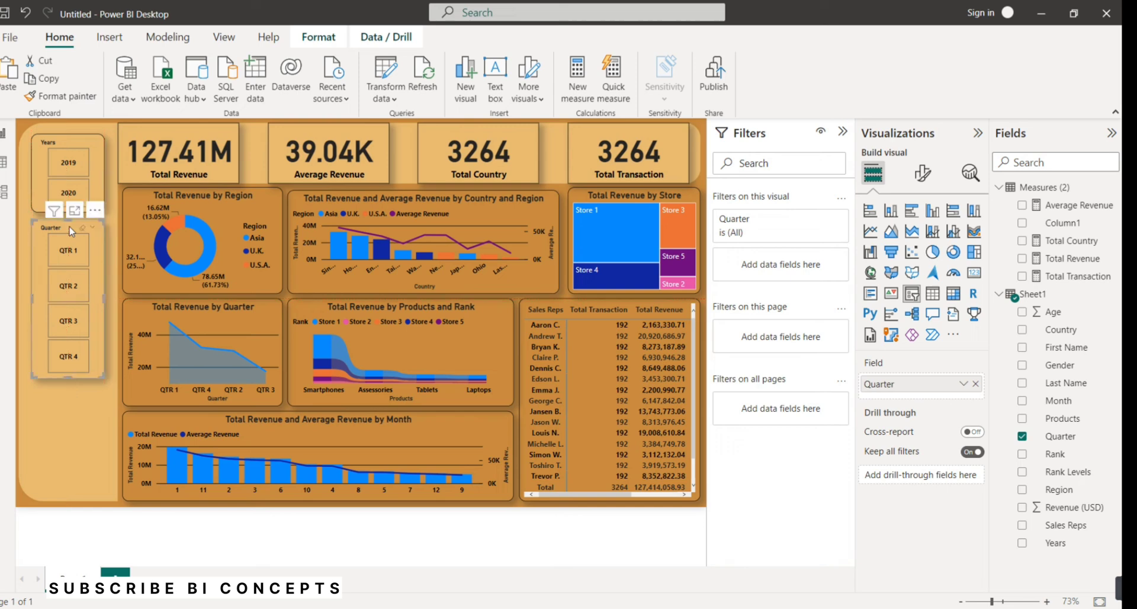
Place another copy of the Years slicer below the Quarter slicer.
{"action": "left_click", "coordinate": [96, 186]}
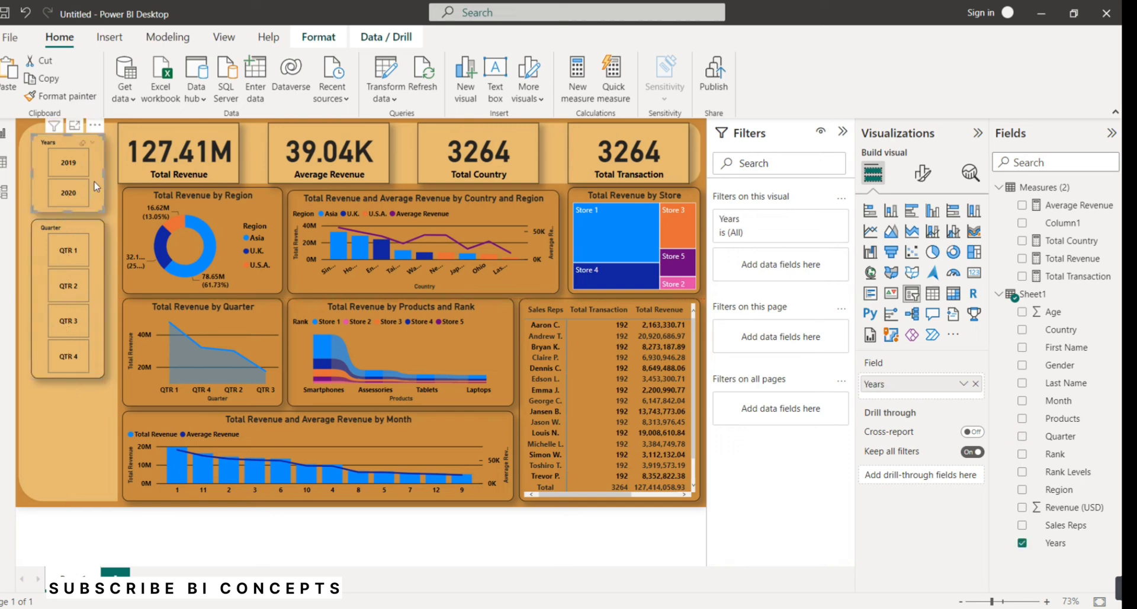
{"action": "key", "text": "ctrl+v"}
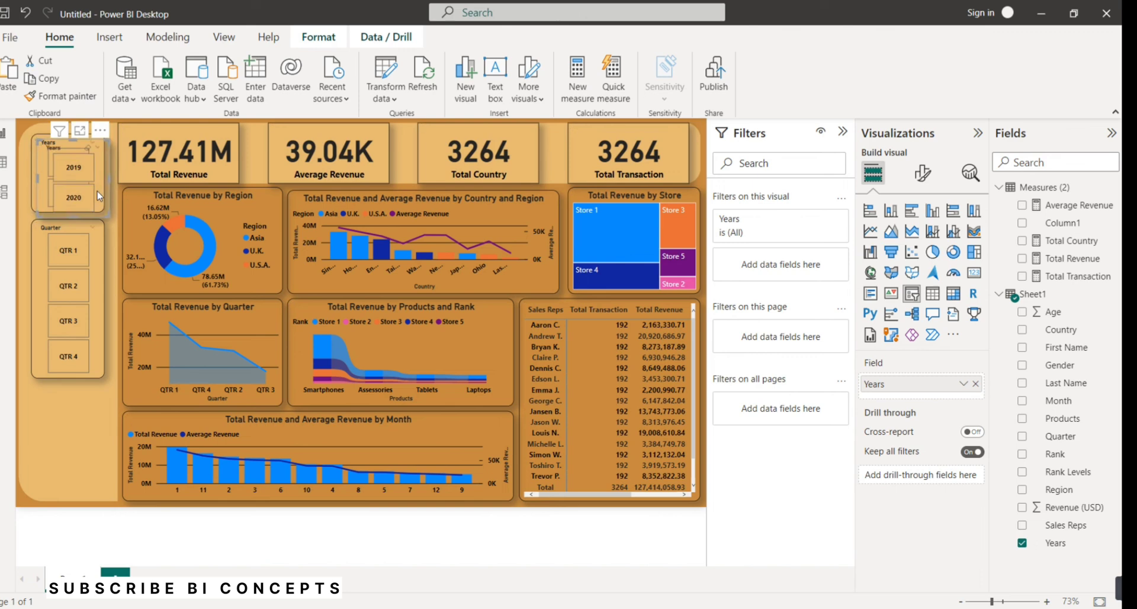
{"action": "left_click_drag", "start_coordinate": [98, 197], "coordinate": [89, 439]}
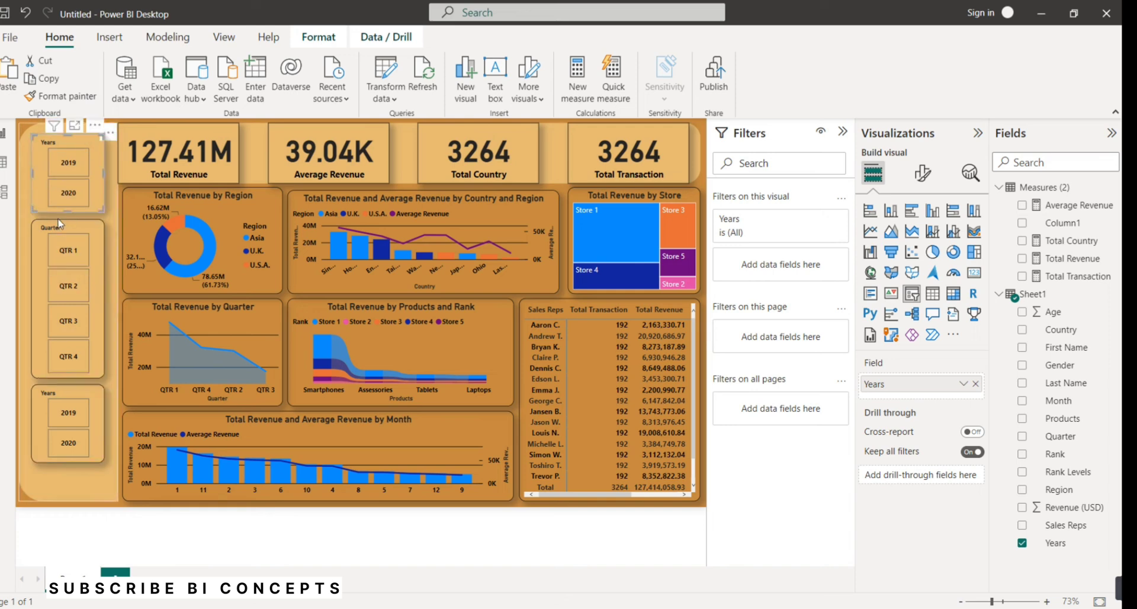
Shorten the upper Years slicer and the Quarter slicer slightly and nudge the Quarter slicer up, closing the gap between them.
{"action": "left_click_drag", "start_coordinate": [42, 210], "coordinate": [69, 220]}
{"action": "key", "text": "Up"}
{"action": "key", "text": "Up"}
{"action": "key", "text": "Up"}
{"action": "key", "text": "Up"}
{"action": "key", "text": "Up"}
{"action": "key", "text": "Up"}
{"action": "key", "text": "Up"}
{"action": "key", "text": "Up"}
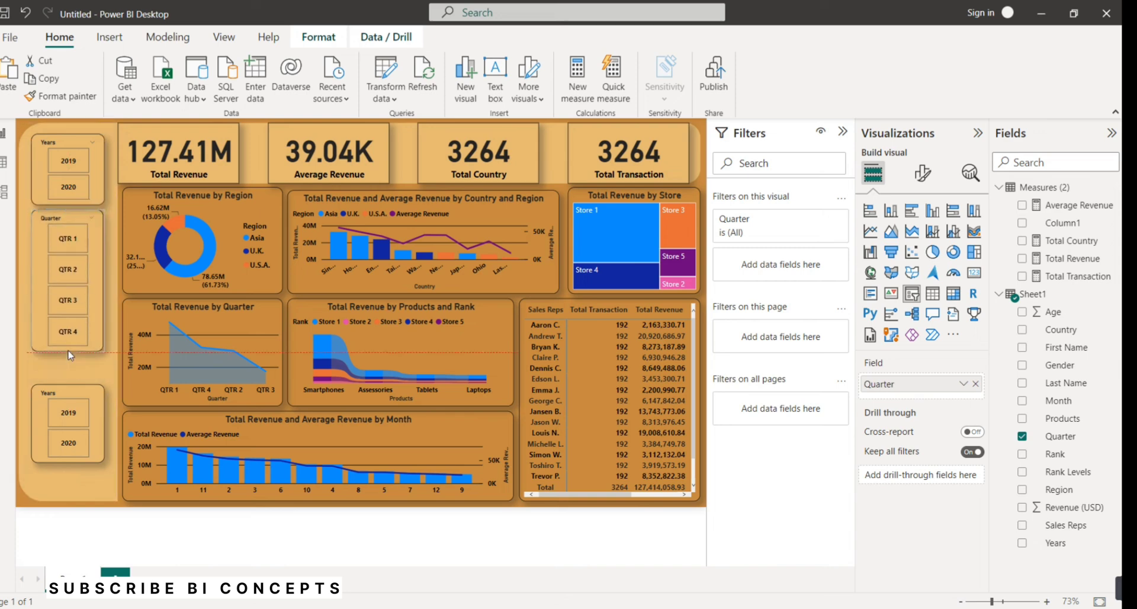
Move the copied Years slicer up to sit just beneath the Quarter slicer with a small even gap.
{"action": "left_click_drag", "start_coordinate": [70, 395], "coordinate": [69, 366]}
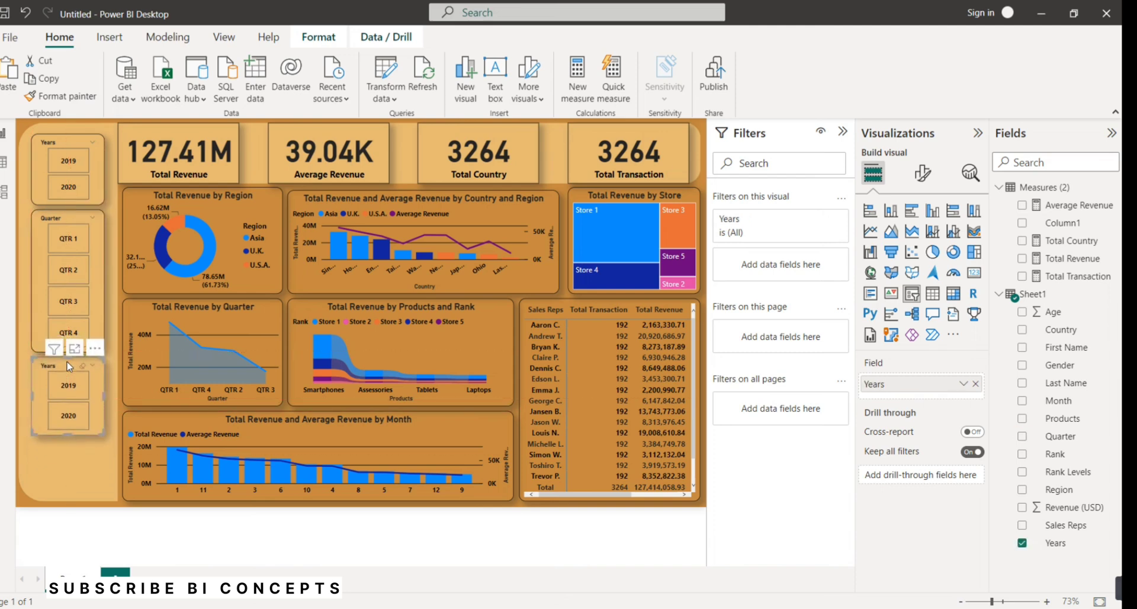
{"action": "key", "text": "Down"}
{"action": "key", "text": "Down"}
{"action": "key", "text": "Up"}
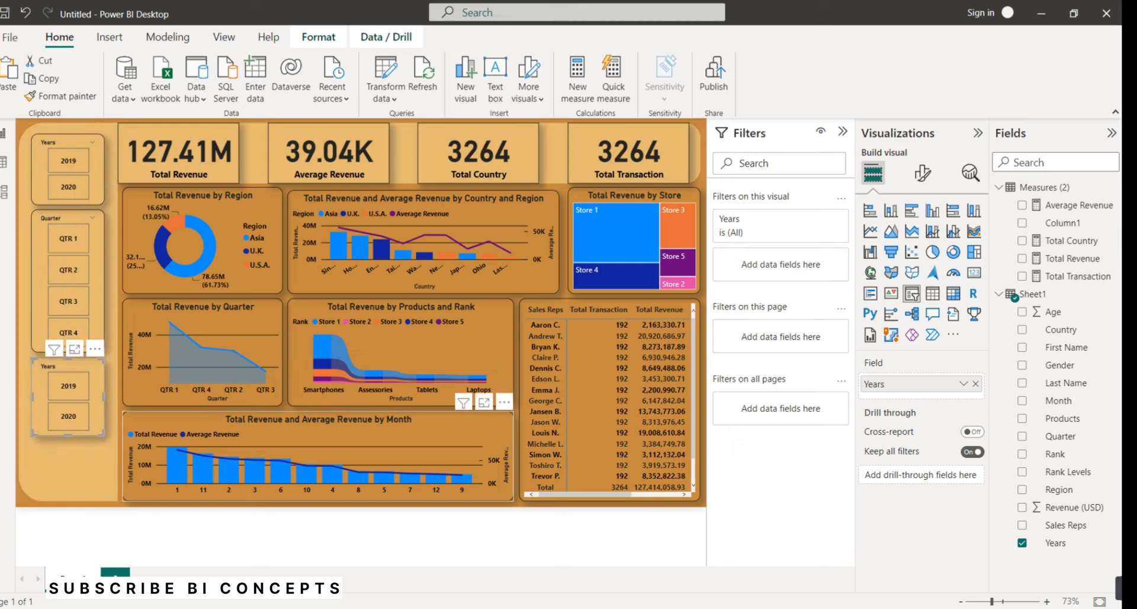
Replace Years with Rank in the lowest slicer and lengthen it to the end of the light strip.
{"action": "left_click", "coordinate": [976, 384]}
{"action": "left_click_drag", "start_coordinate": [1055, 453], "coordinate": [947, 391]}
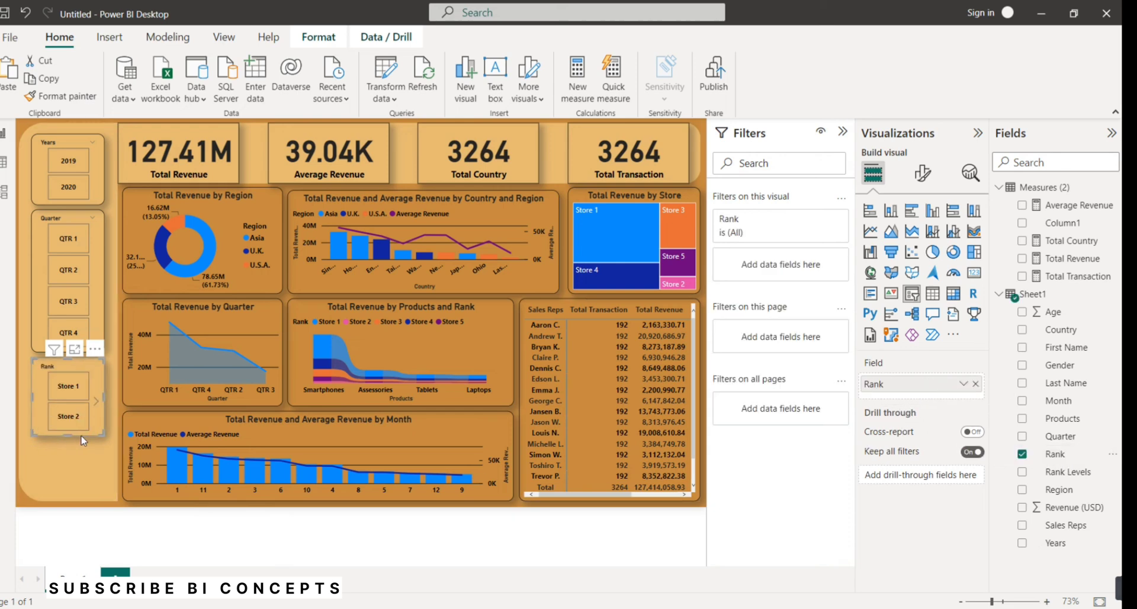
{"action": "left_click_drag", "start_coordinate": [66, 432], "coordinate": [67, 494]}
{"action": "left_click", "coordinate": [95, 429]}
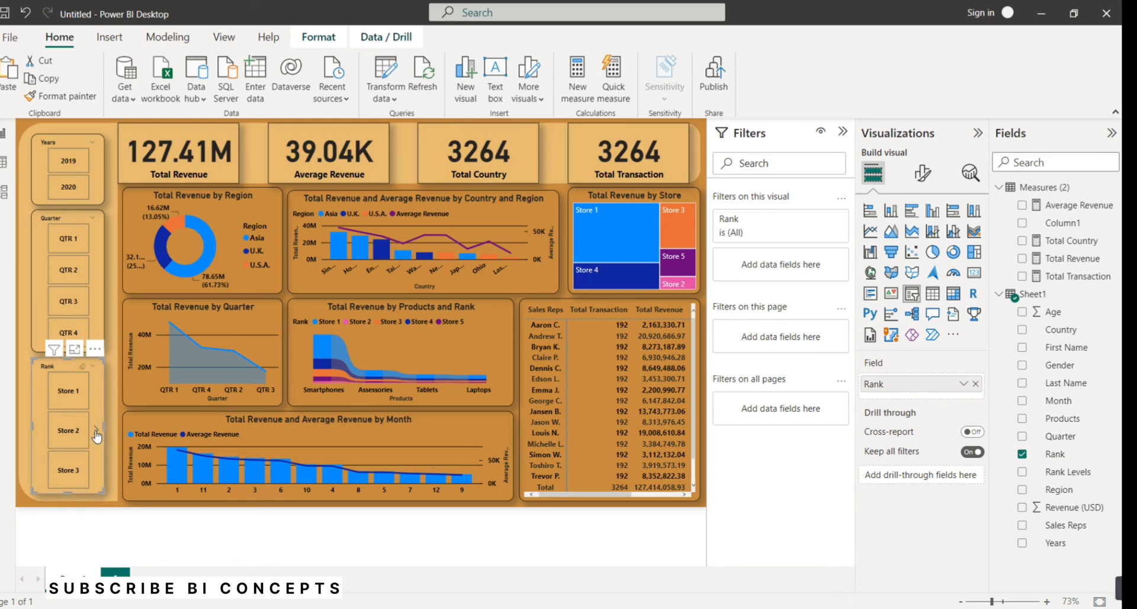
{"action": "left_click", "coordinate": [41, 430]}
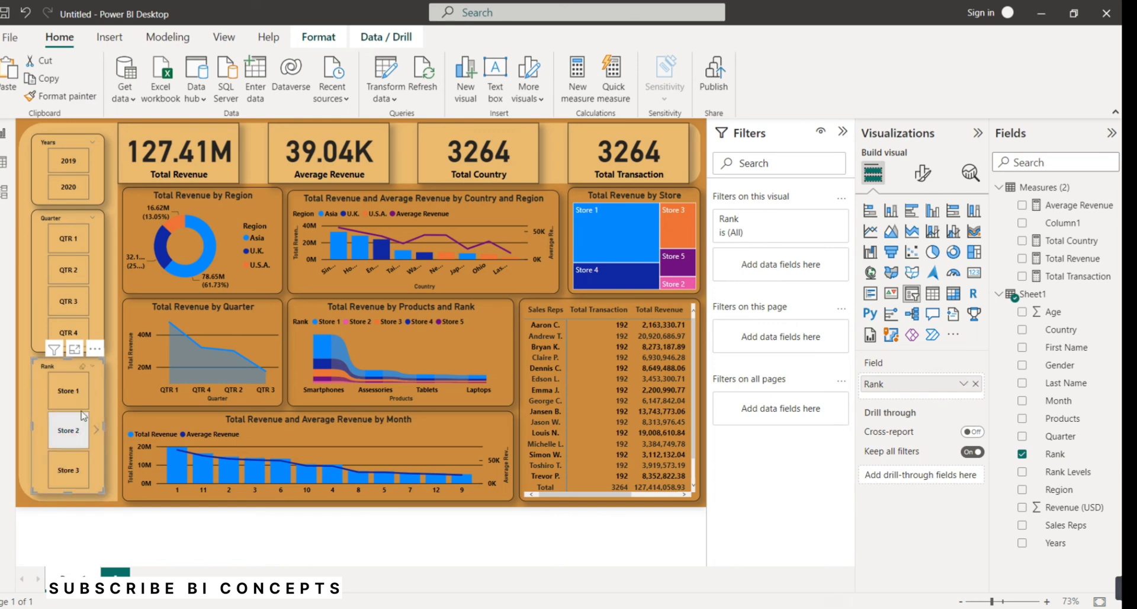
{"action": "left_click", "coordinate": [121, 211]}
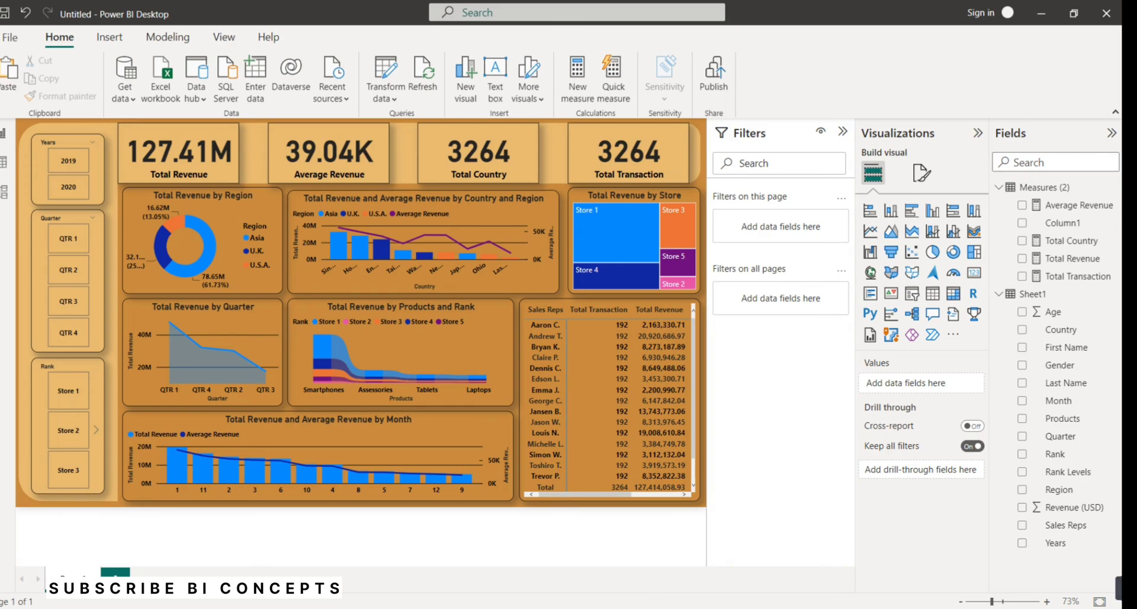
{"action": "mouse_move", "coordinate": [1099, 574]}
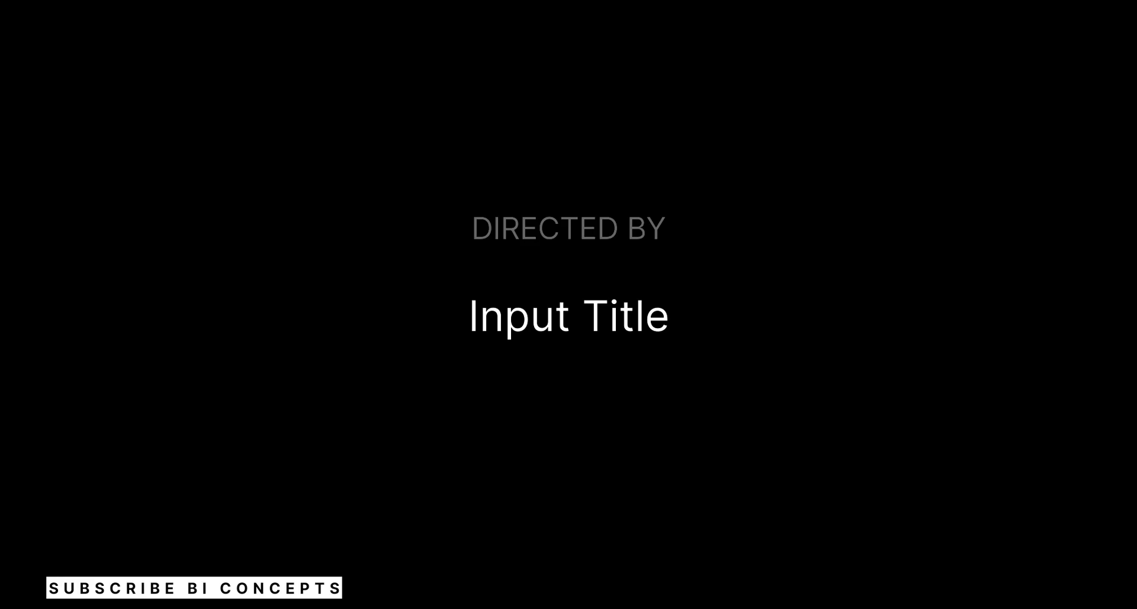